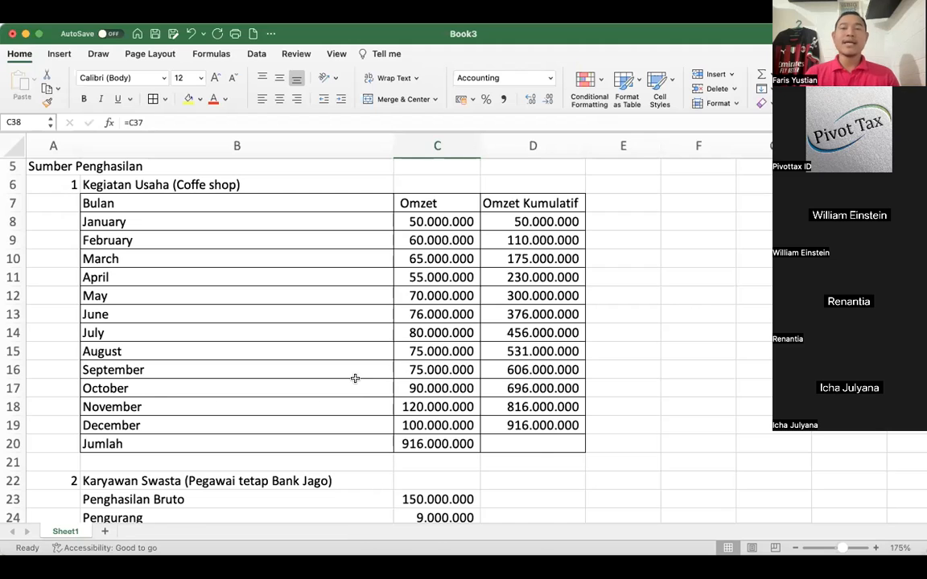
- Examine the taxpayer's name, NPWP and address rows, and the Kegiatan Usaha (Coffe shop) monthly turnover table
click(302, 330)
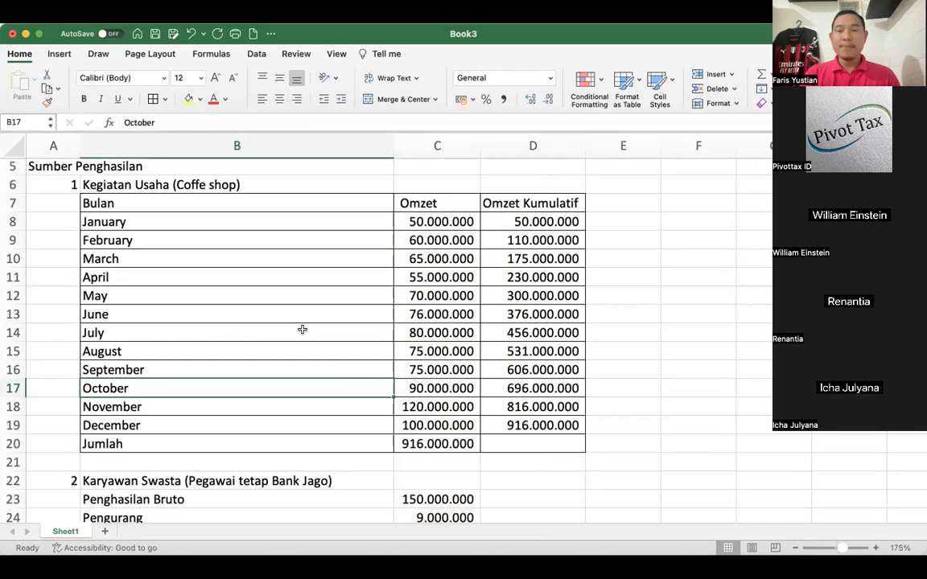
scroll(302, 330, up, 2)
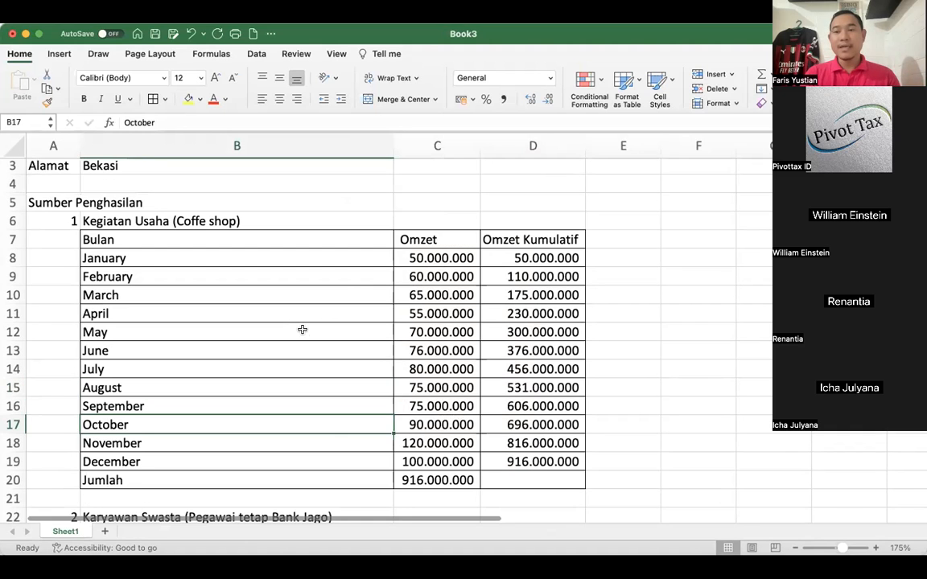
scroll(302, 330, up, 2)
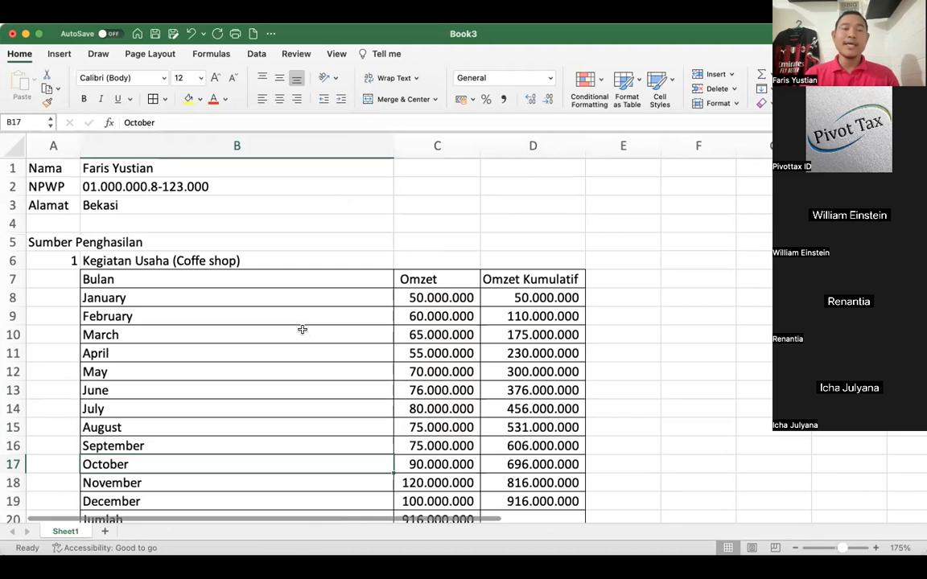
click(105, 167)
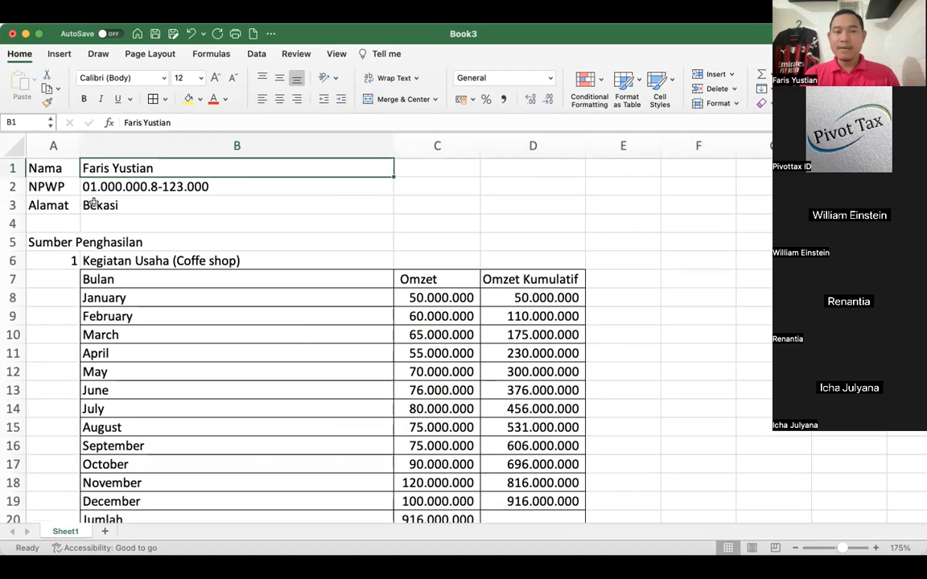
click(93, 203)
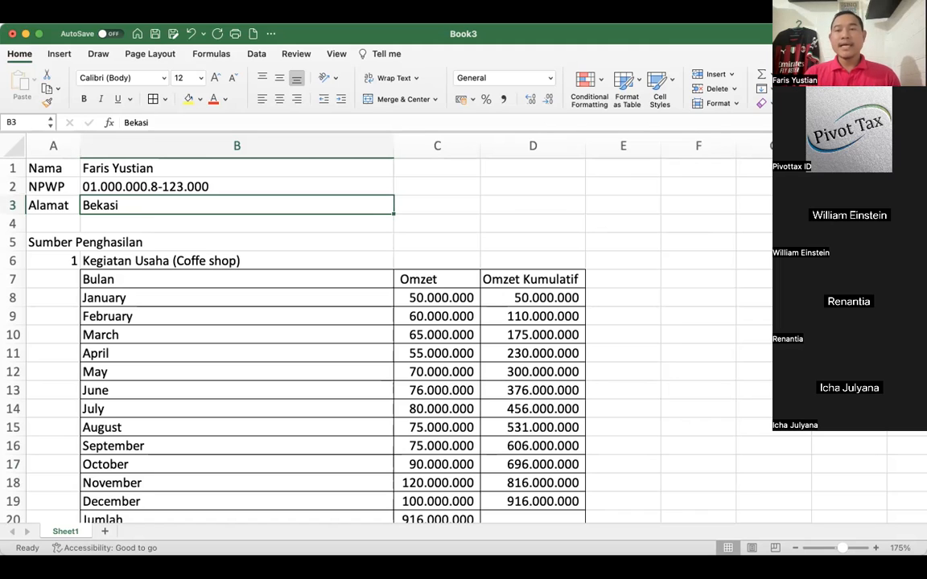
click(428, 294)
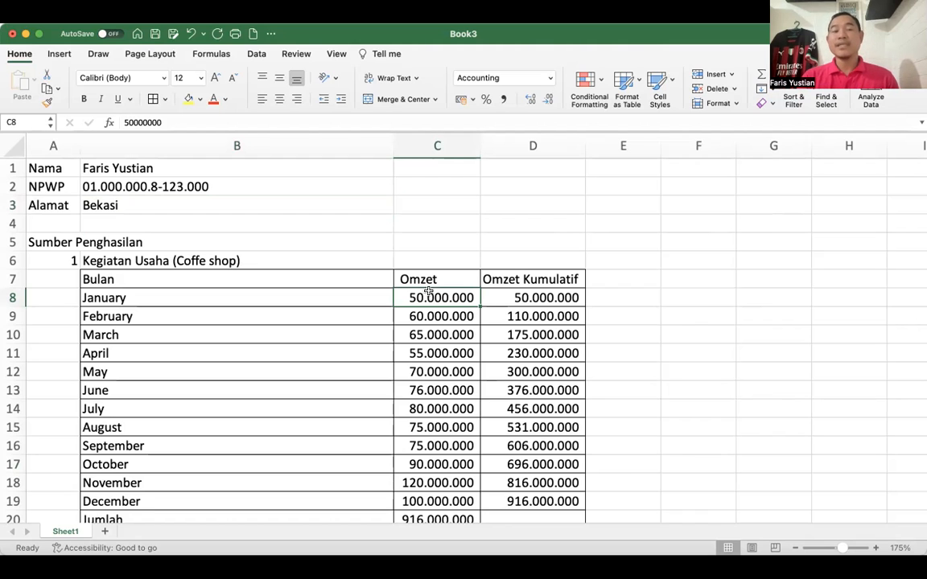
click(277, 262)
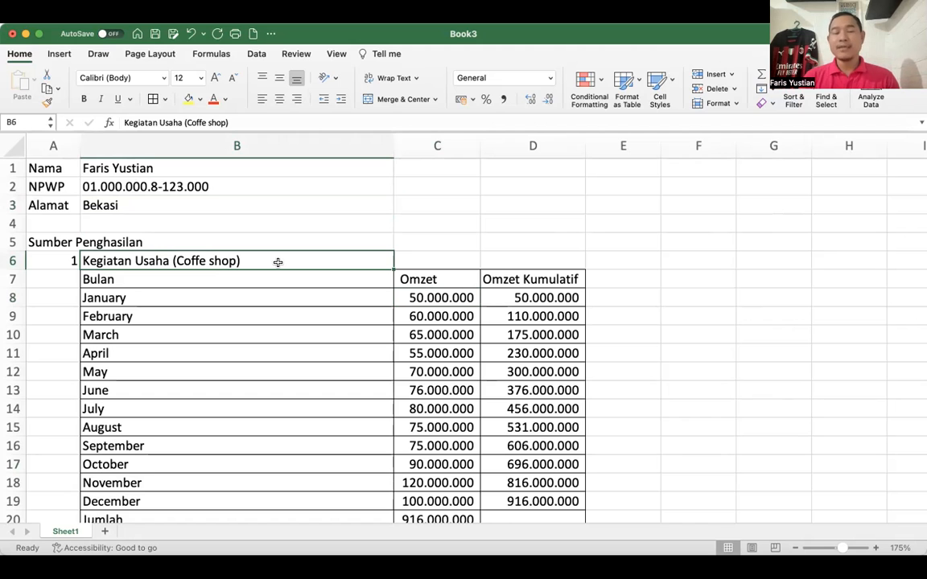
- Examine the Karyawan Swasta (Pegawai tetap Bank Jago) section from Penghasilan Bruto down to the Bukti Potong 1721 A1 amount
scroll(278, 262, down, 2)
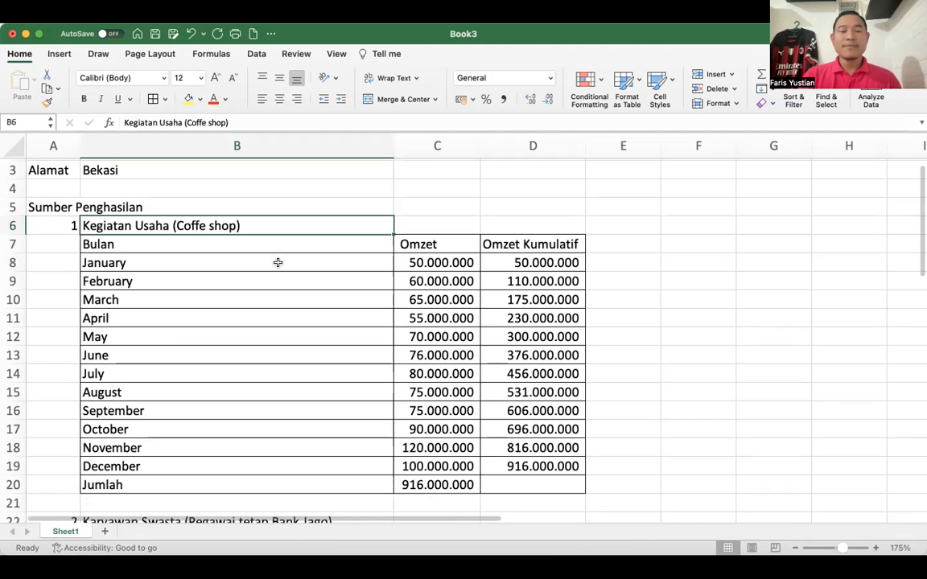
scroll(278, 262, down, 5)
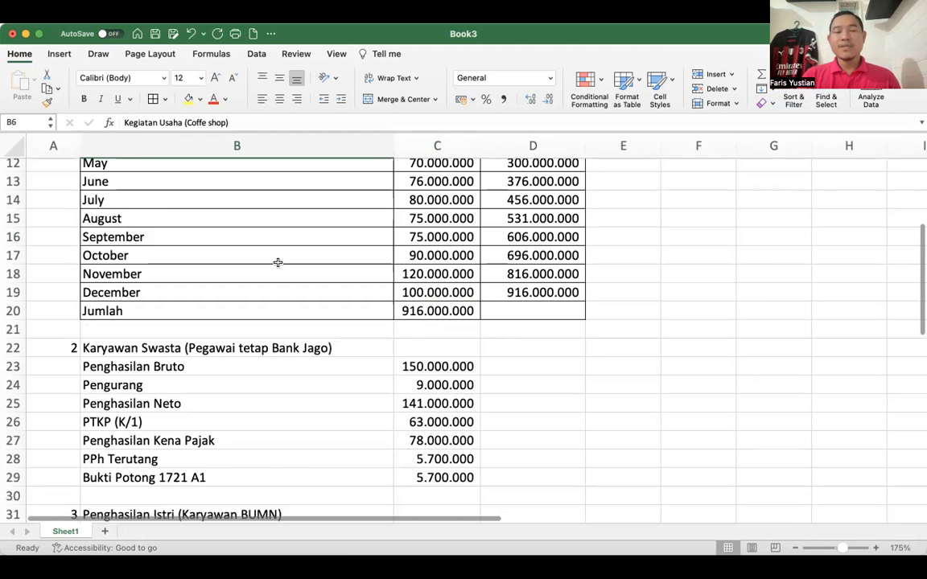
scroll(277, 262, down, 3)
click(100, 305)
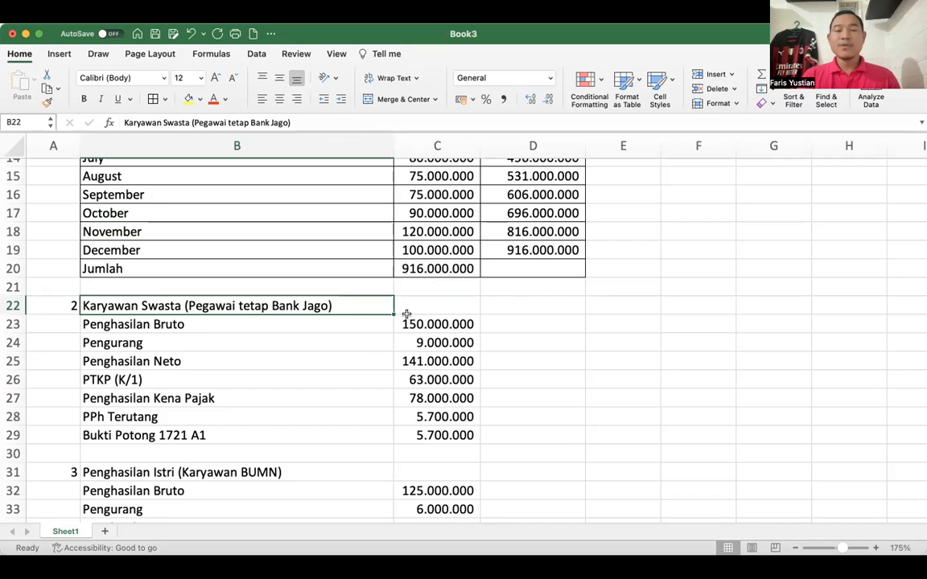
key(Down)
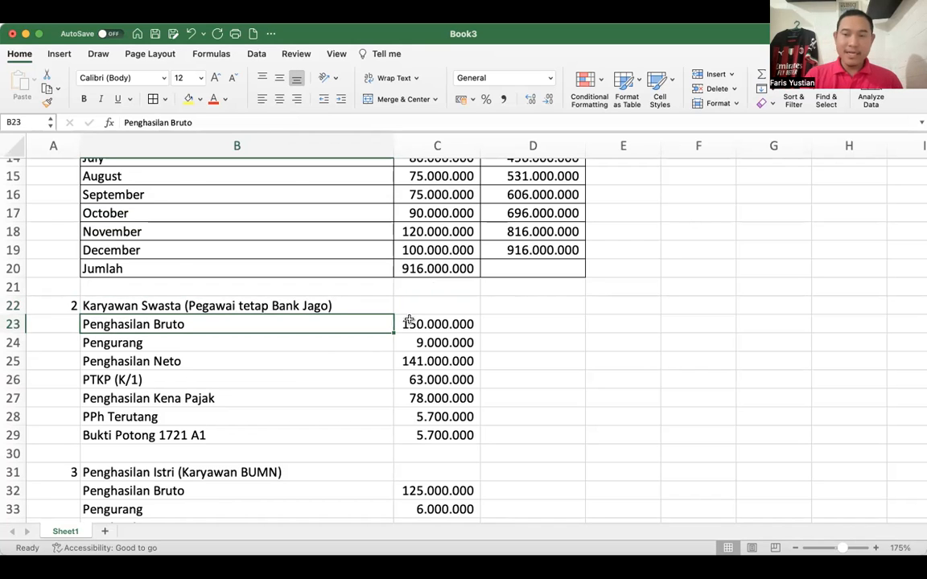
scroll(158, 371, down, 2)
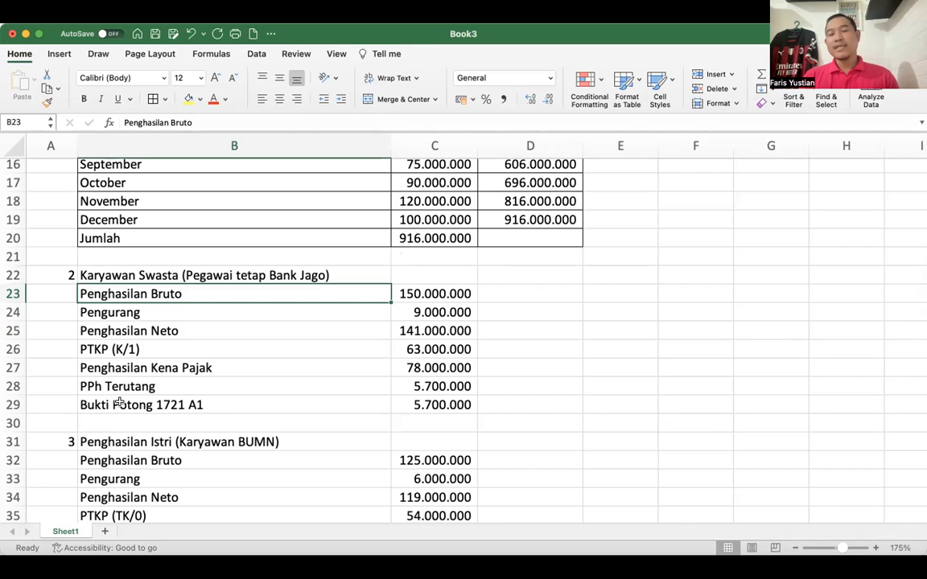
click(423, 407)
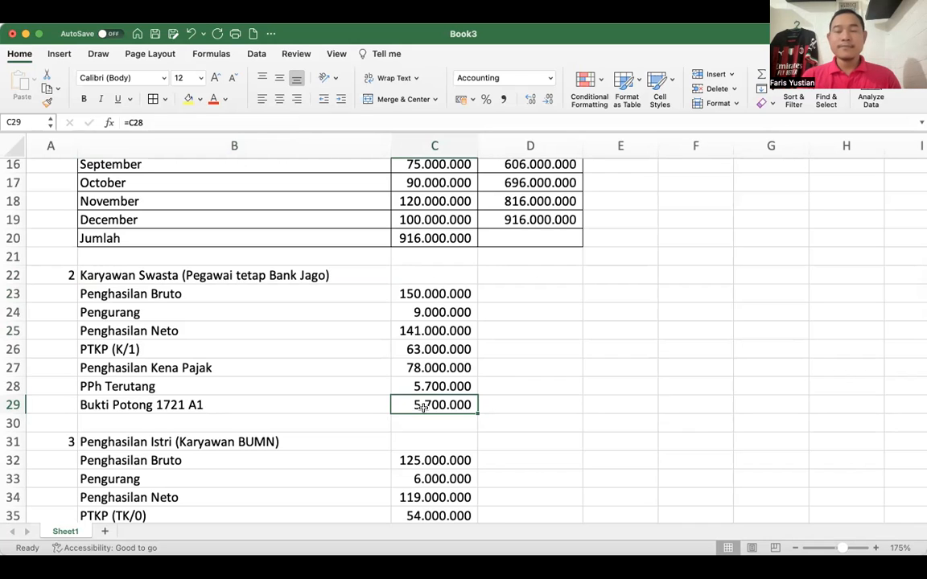
- Examine the Penghasilan Istri (Karyawan BUMN) section, checking its gross income, PTKP (TK/0) and Bukti Potong 1721 A1 amounts
scroll(423, 407, down, 3)
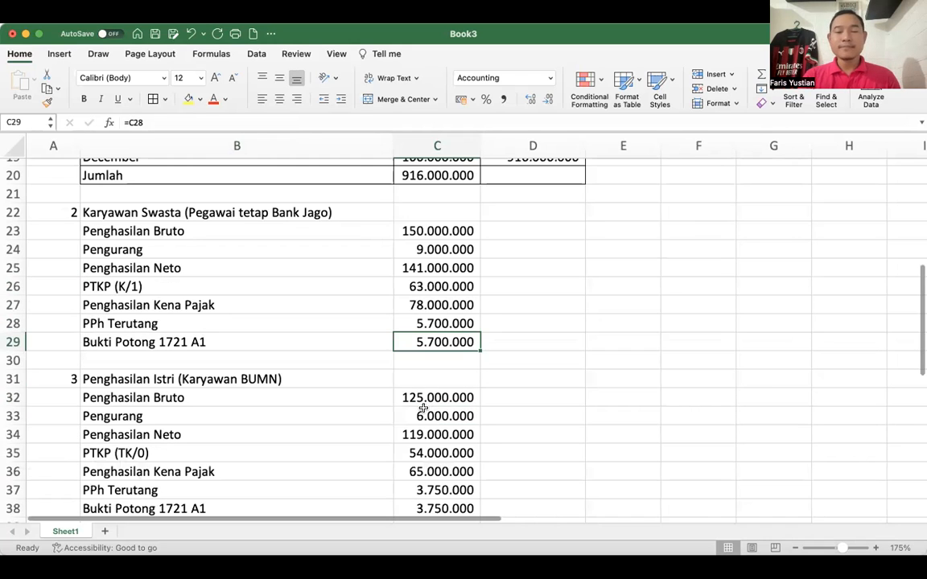
scroll(423, 407, down, 3)
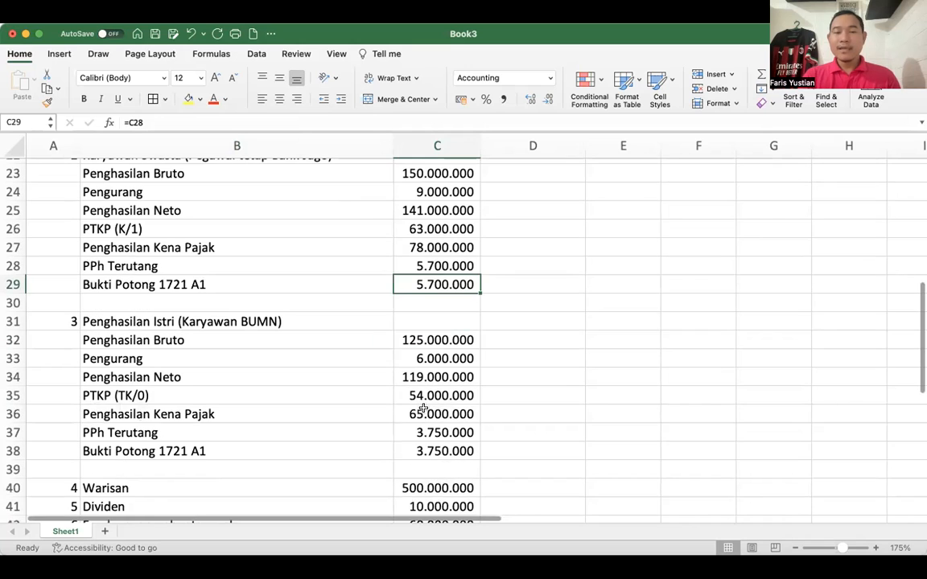
click(103, 397)
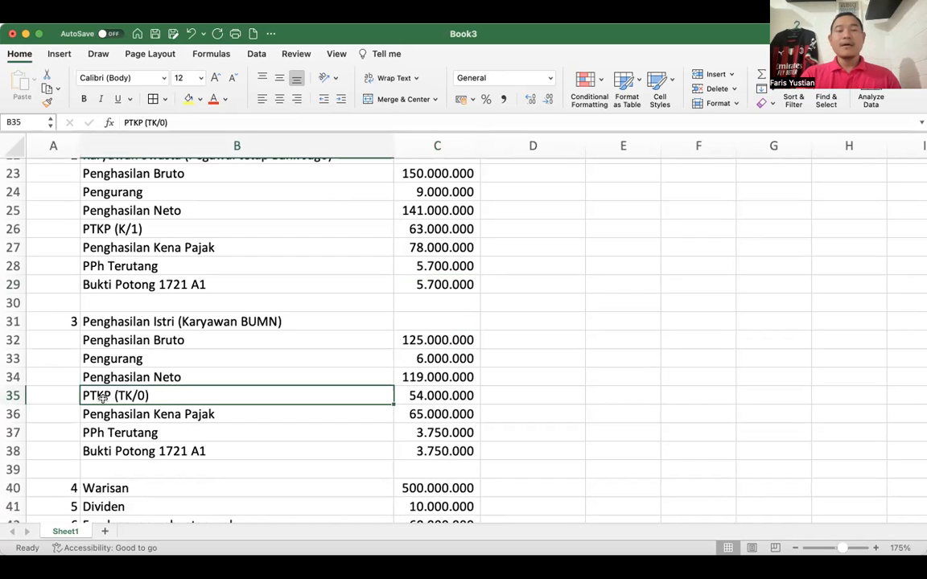
click(119, 350)
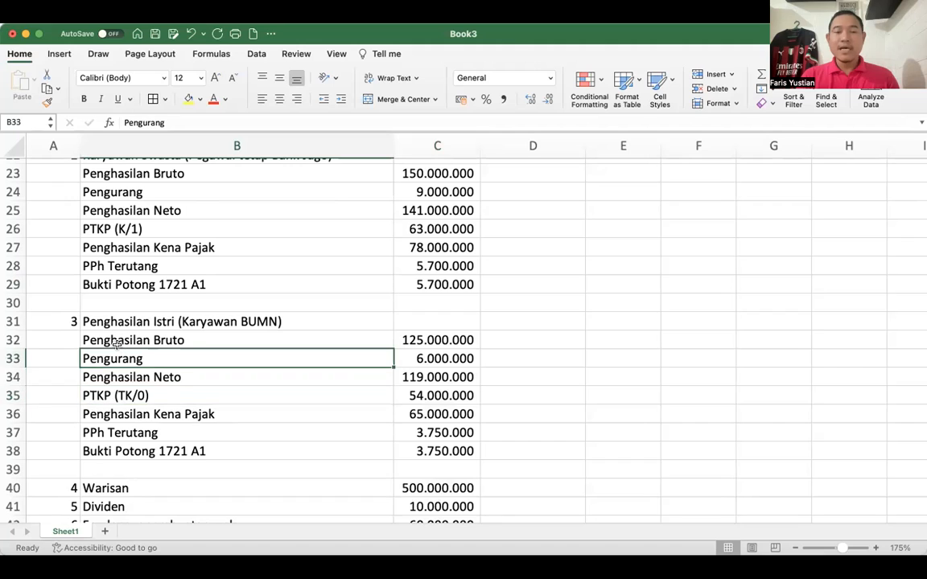
click(368, 341)
click(415, 342)
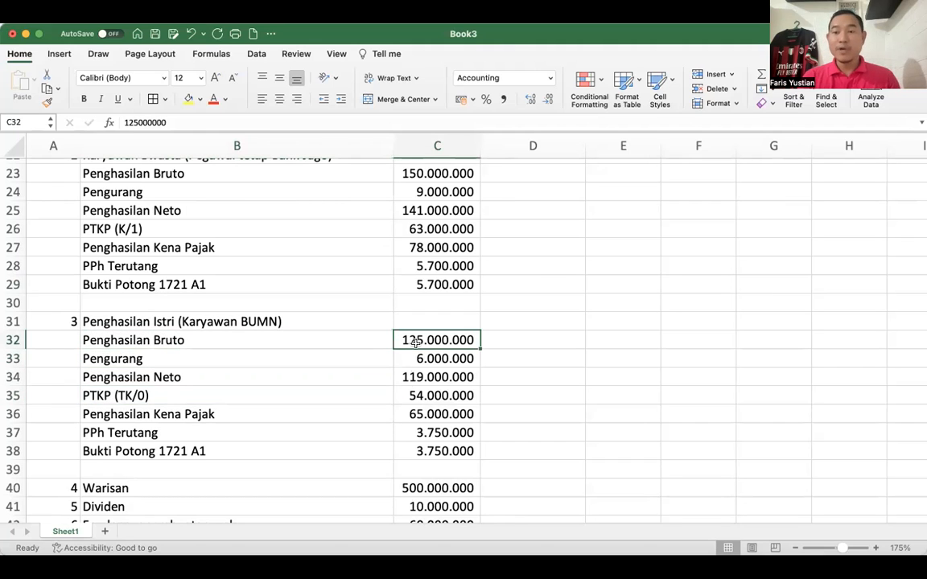
click(412, 395)
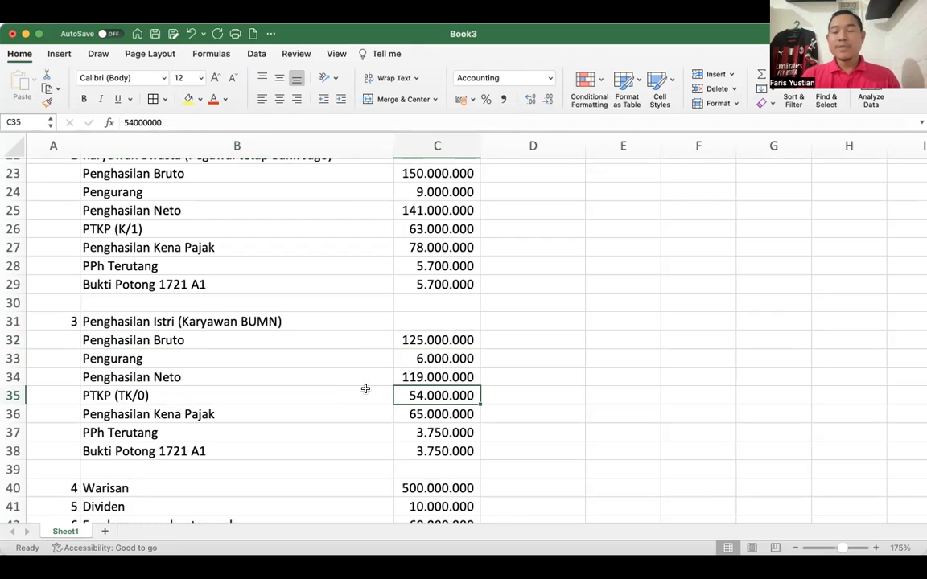
click(393, 453)
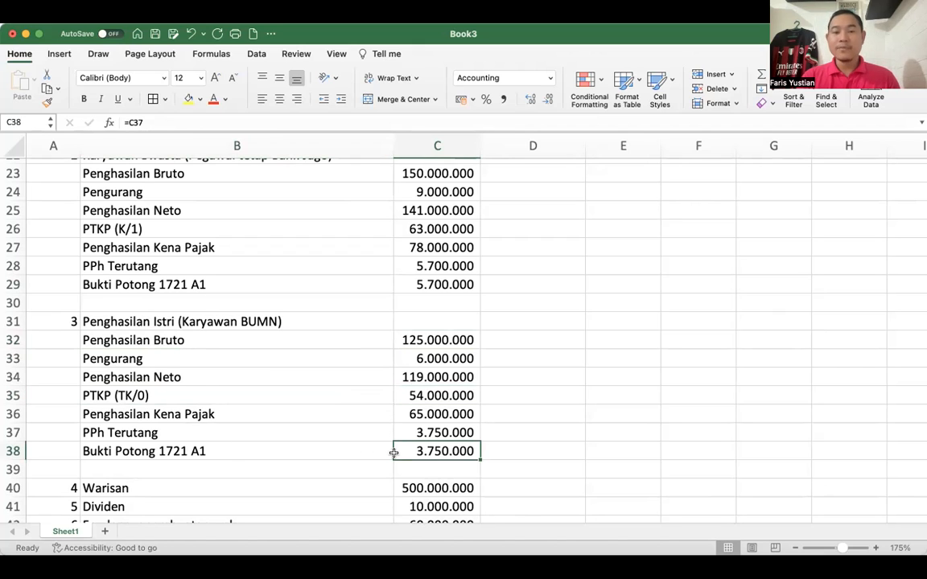
- Examine the remaining income sources Warisan, Dividen and Freelancer pembuatan web together with their amounts
scroll(393, 453, down, 2)
scroll(393, 453, down, 1)
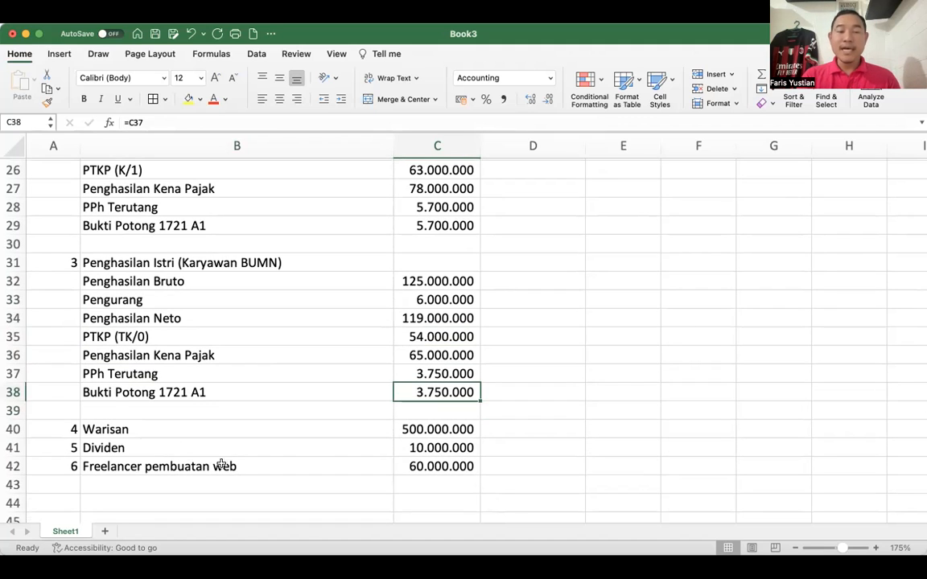
click(135, 428)
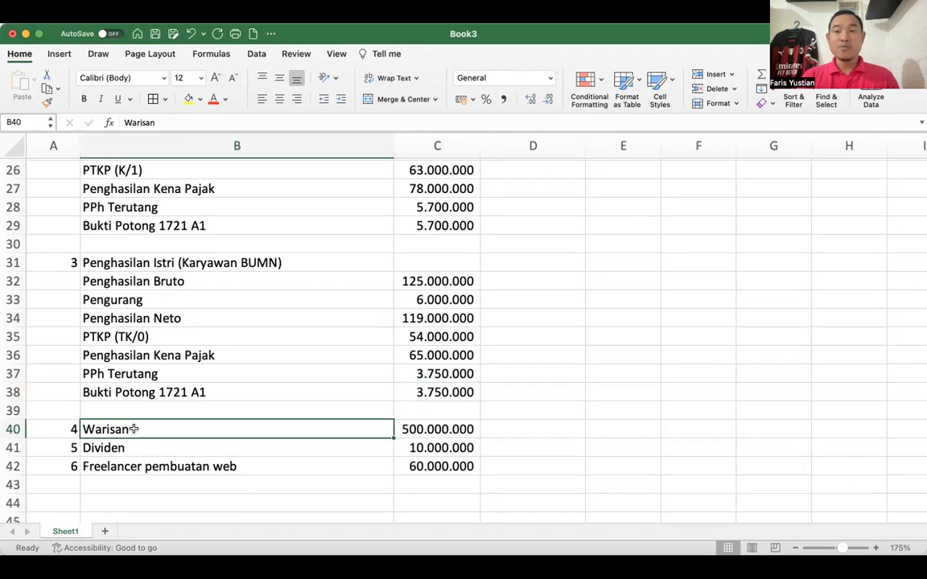
click(427, 429)
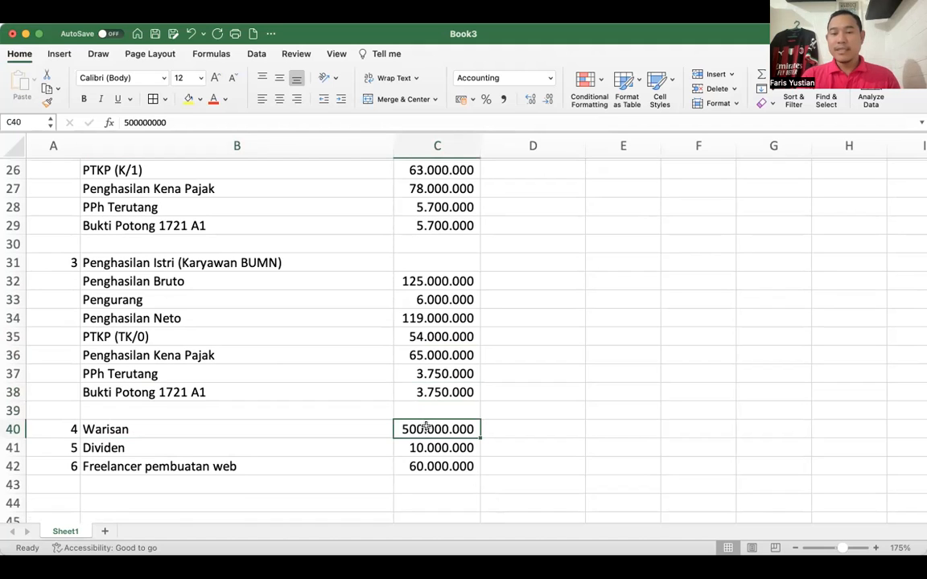
click(118, 449)
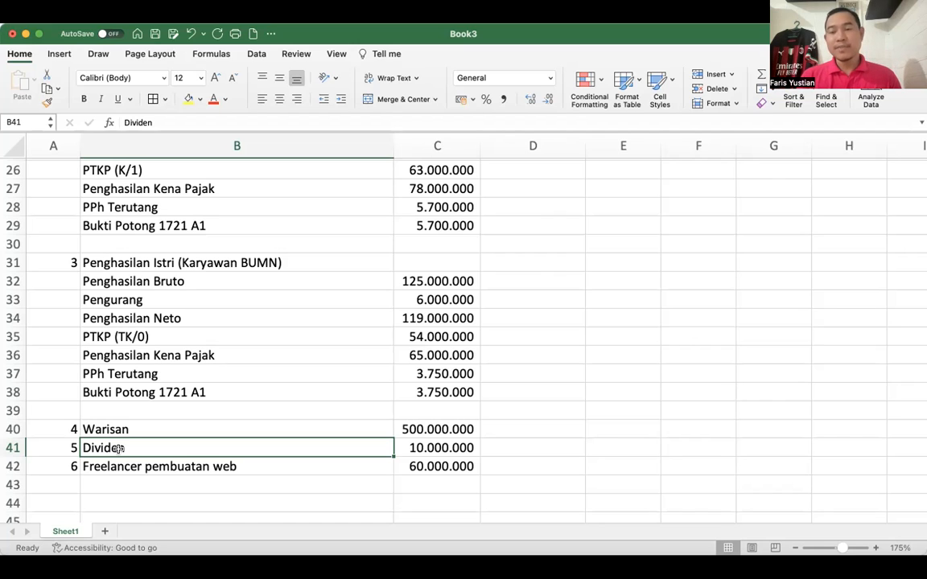
click(427, 444)
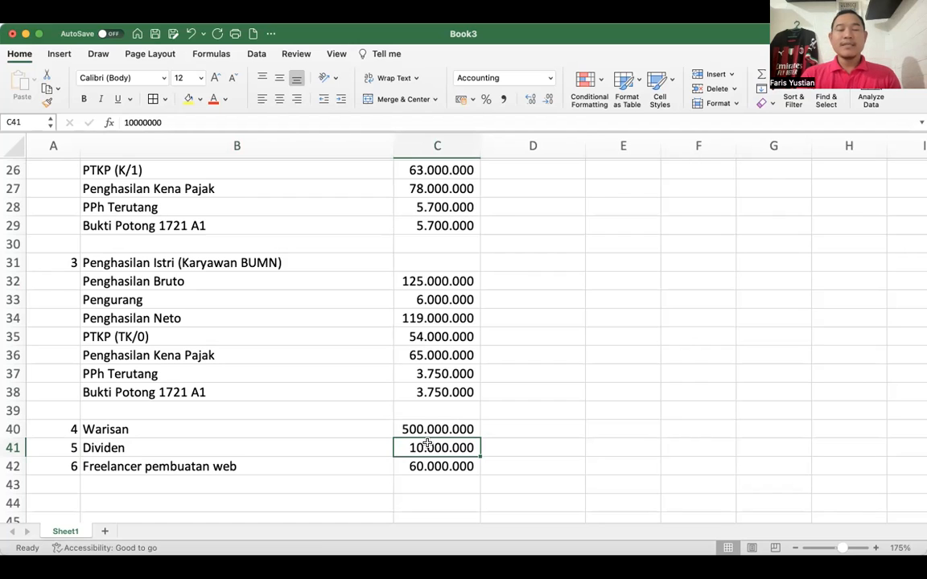
click(140, 468)
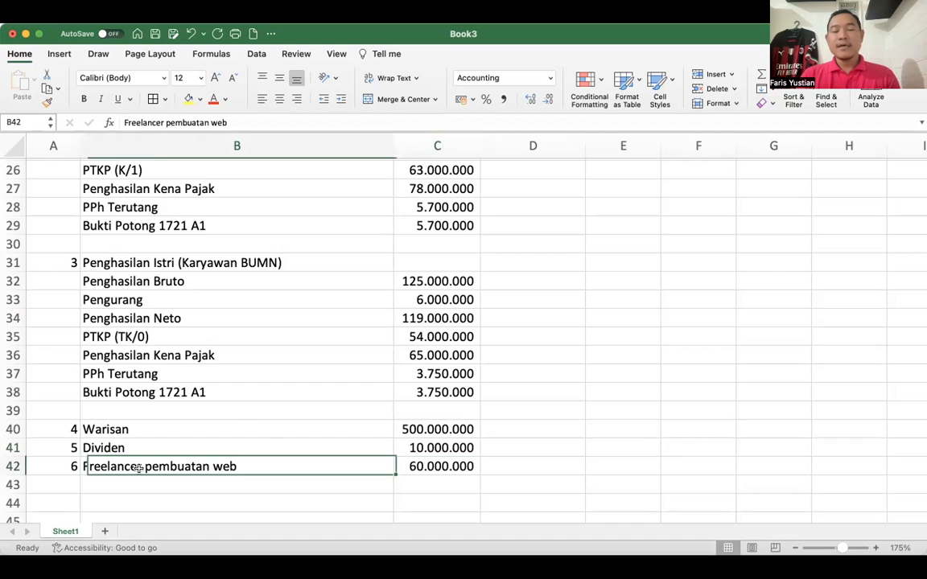
scroll(139, 469, down, 3)
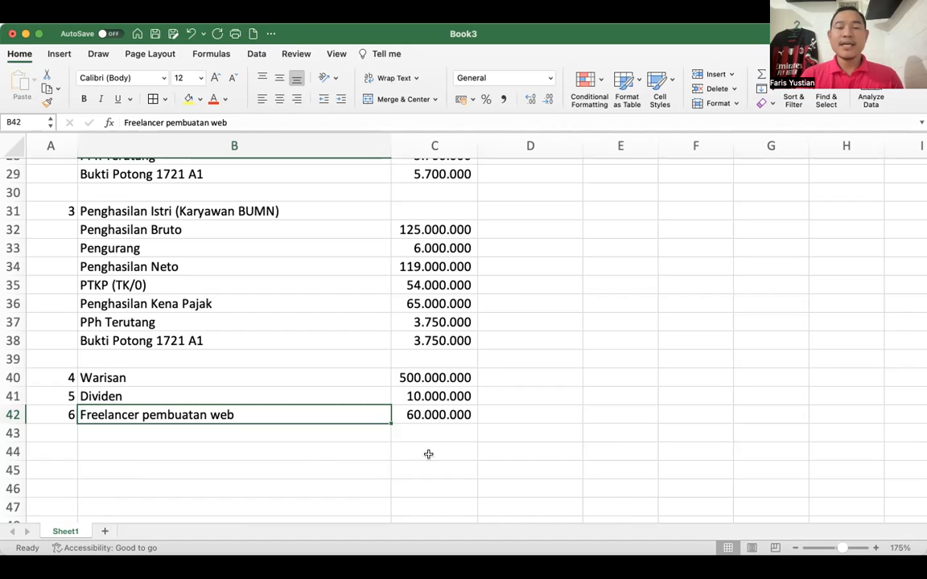
click(432, 427)
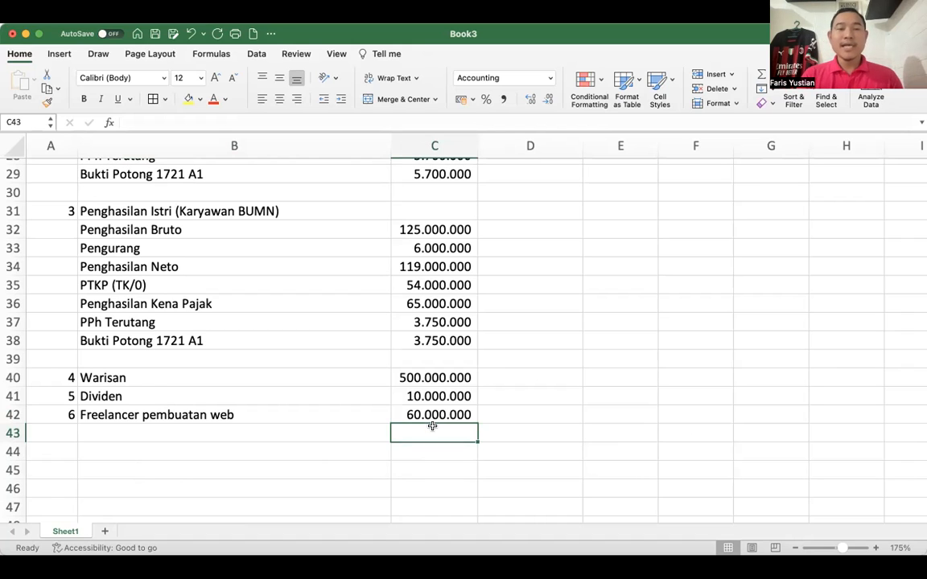
- Return to the Bank Jago employment section and check its Penghasilan Bruto amount
scroll(432, 427, up, 5)
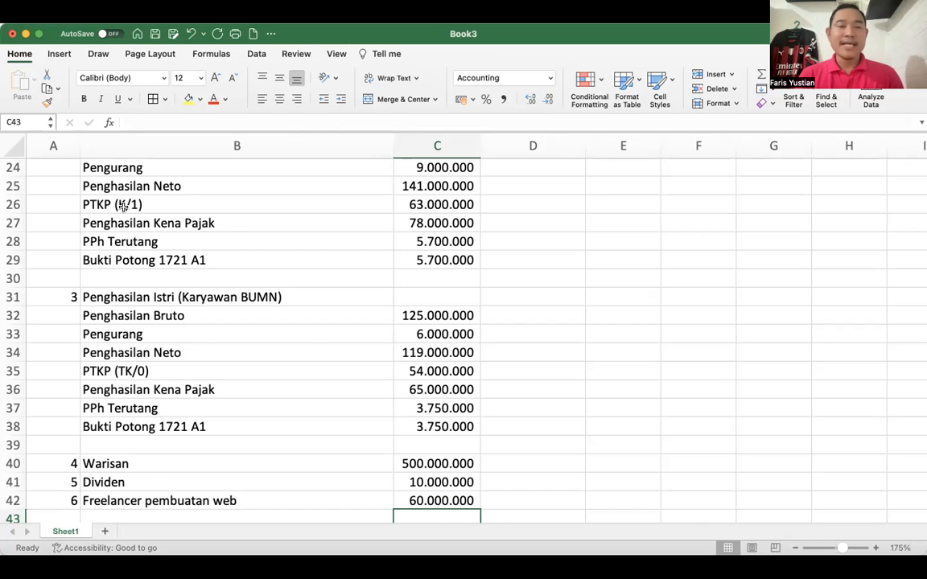
scroll(122, 206, up, 2)
scroll(109, 170, up, 1)
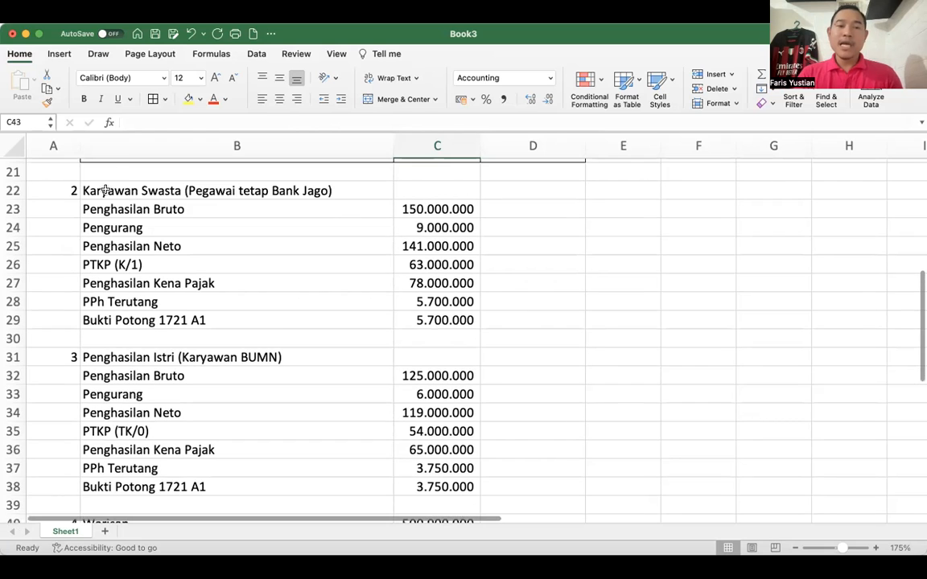
click(104, 190)
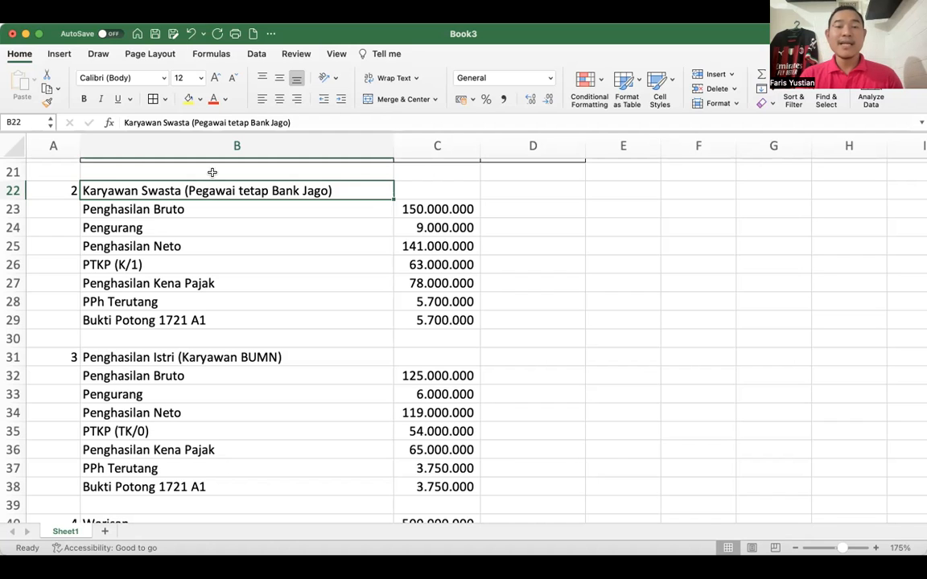
click(433, 209)
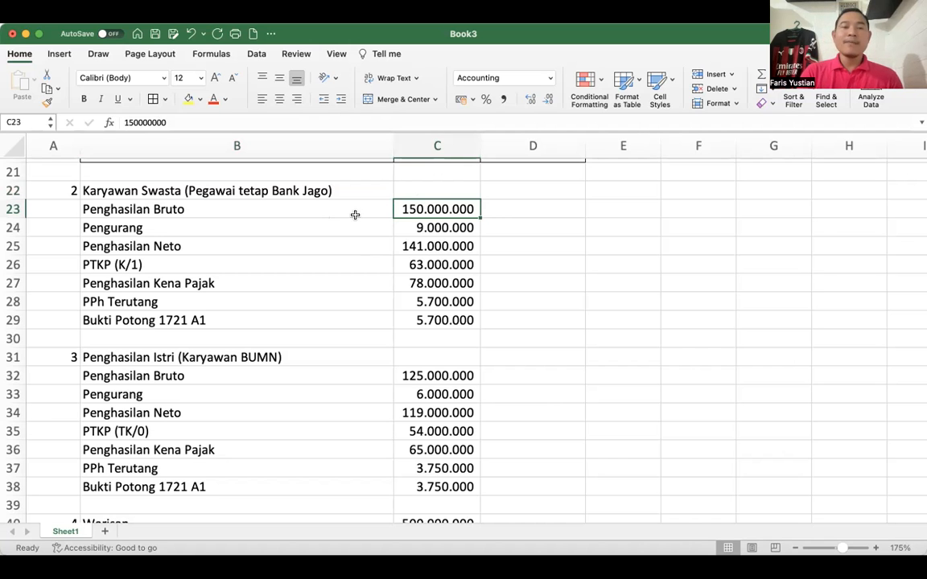
- Review all six income sources once more, finishing at the Jumlah row of the coffee shop turnover table
scroll(354, 214, up, 2)
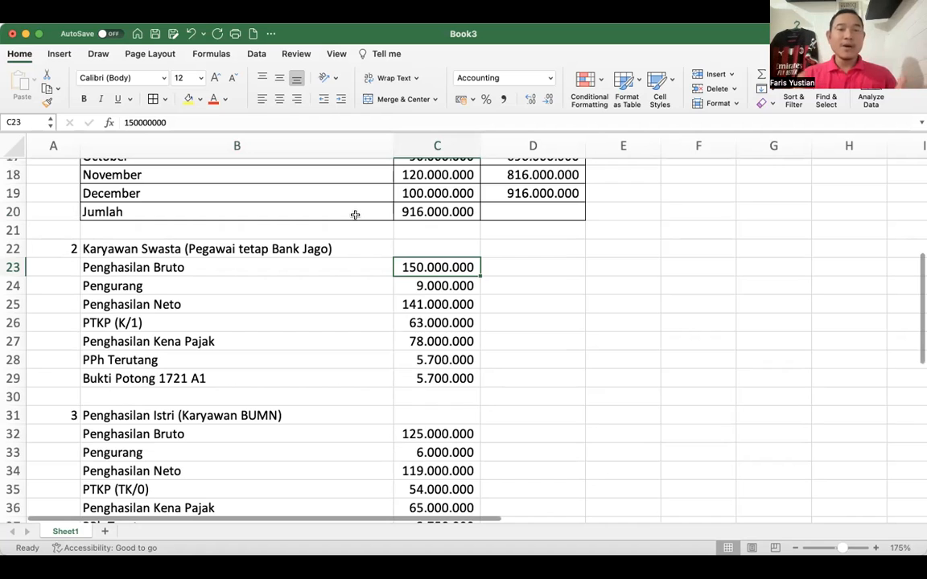
scroll(355, 215, up, 1)
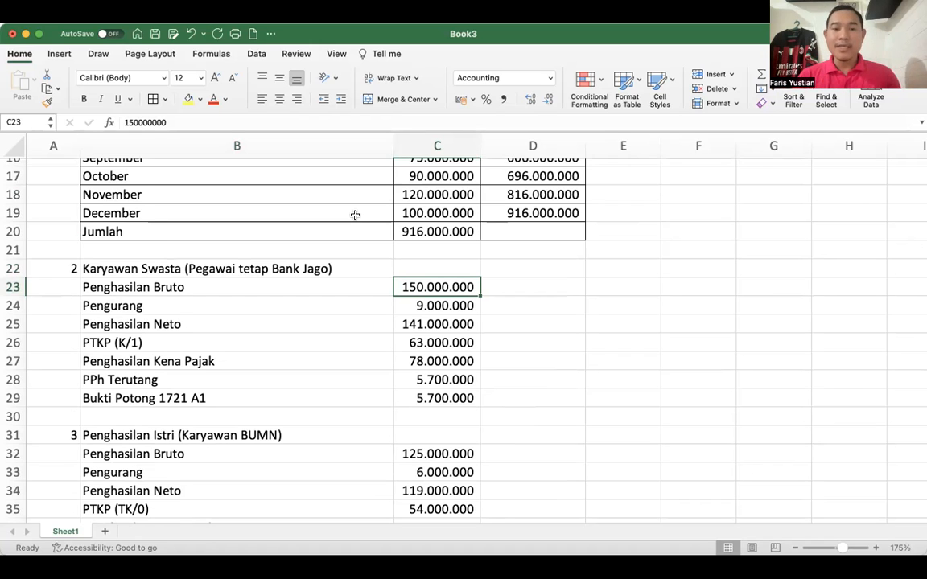
scroll(355, 215, down, 3)
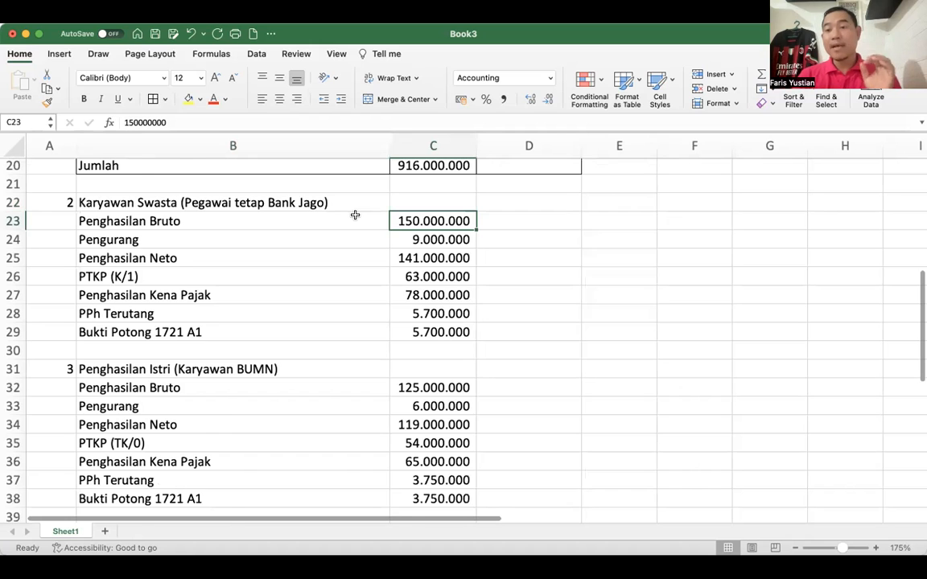
scroll(355, 215, down, 3)
scroll(355, 215, down, 3)
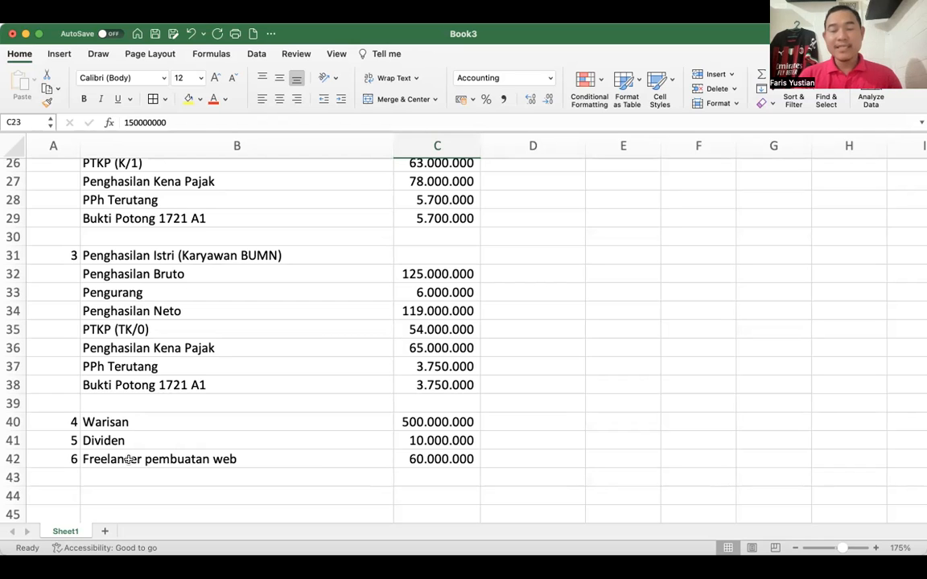
scroll(129, 460, up, 8)
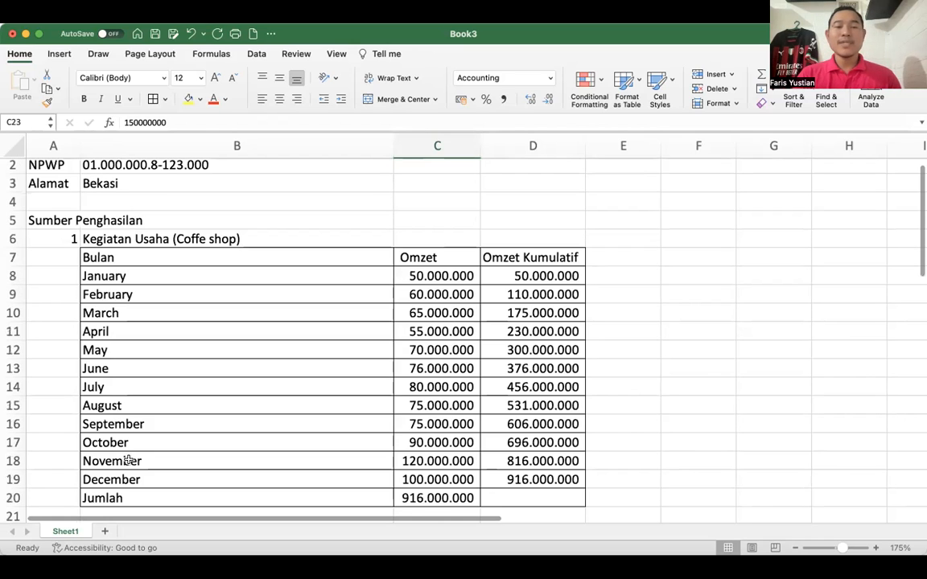
scroll(129, 459, down, 2)
scroll(129, 459, down, 1)
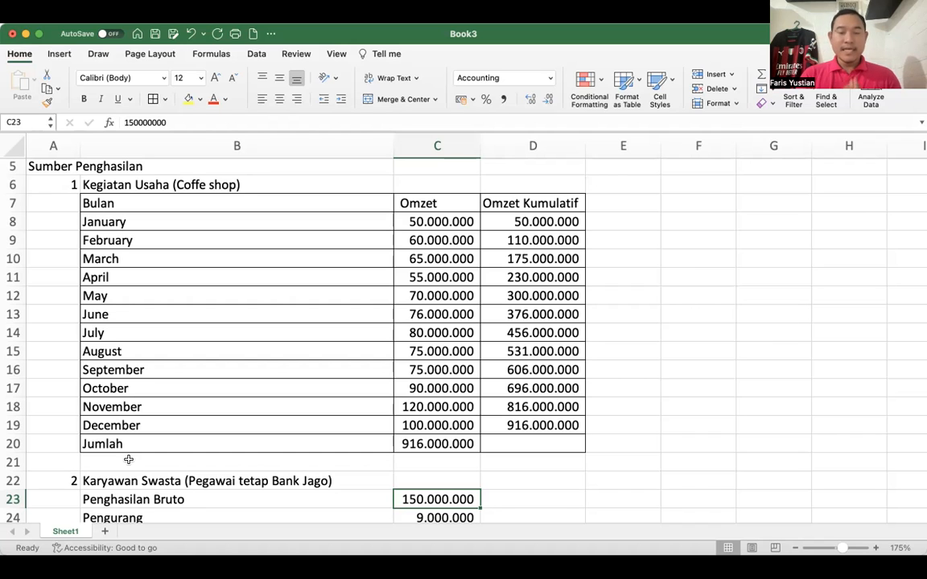
click(183, 439)
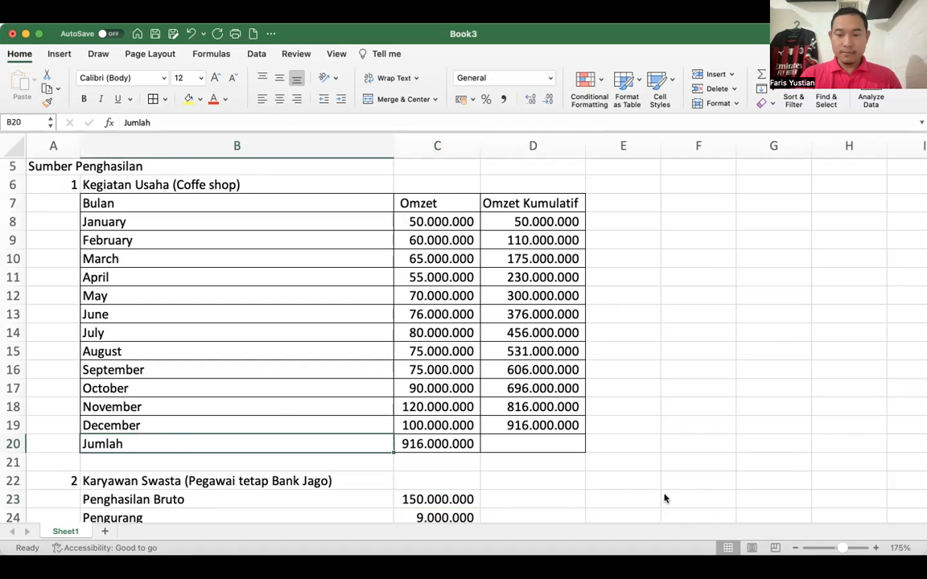
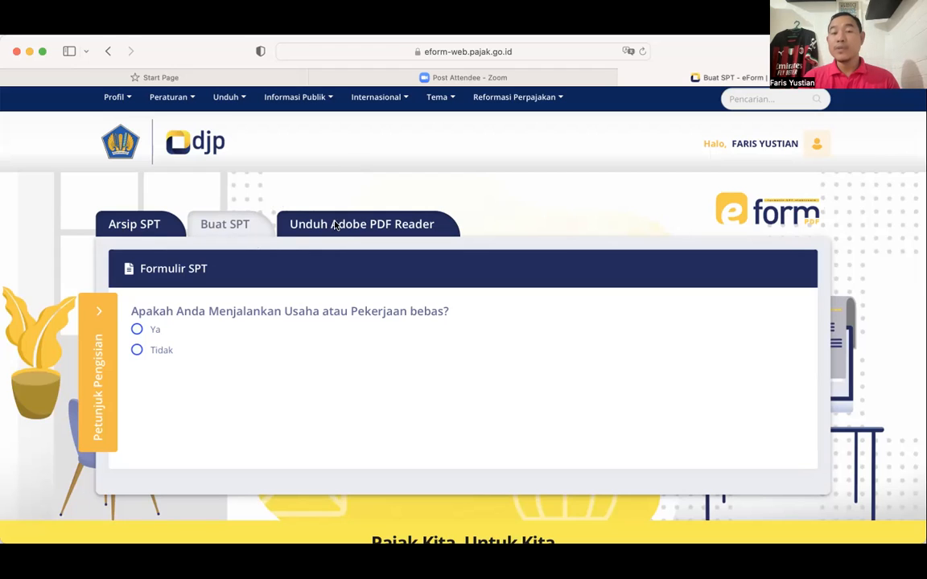
- Open the Adobe Acrobat Reader DC download page from the eForm site's PDF viewer section
click(333, 226)
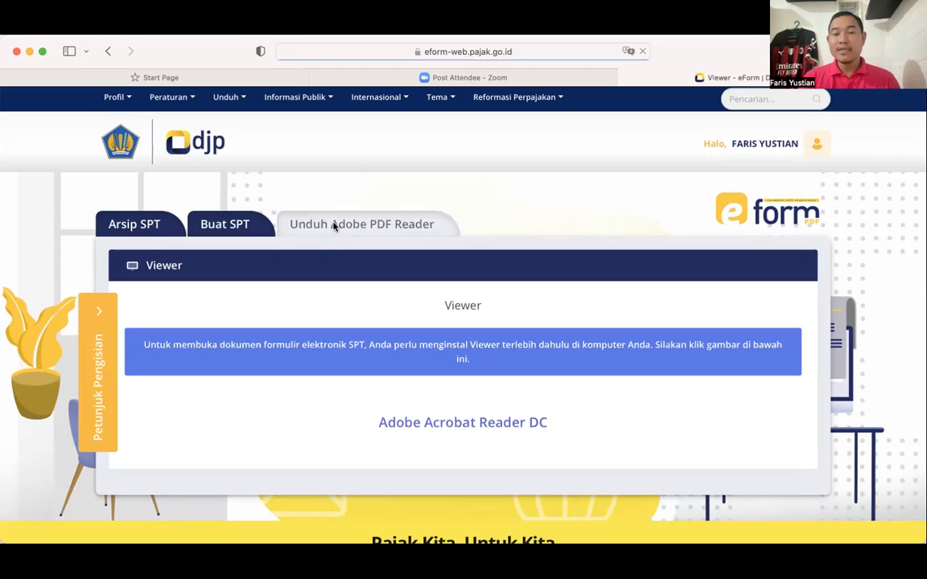
scroll(334, 226, down, 1)
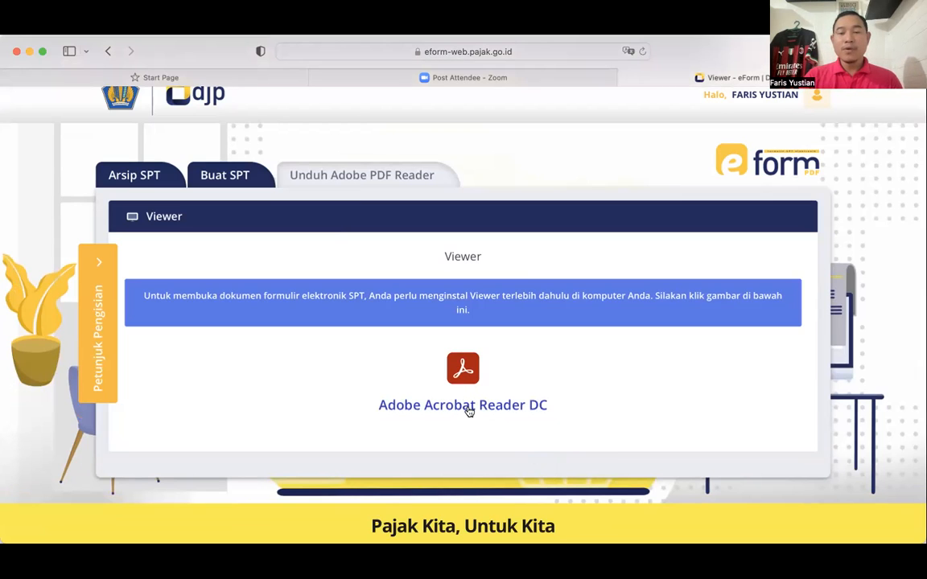
click(468, 409)
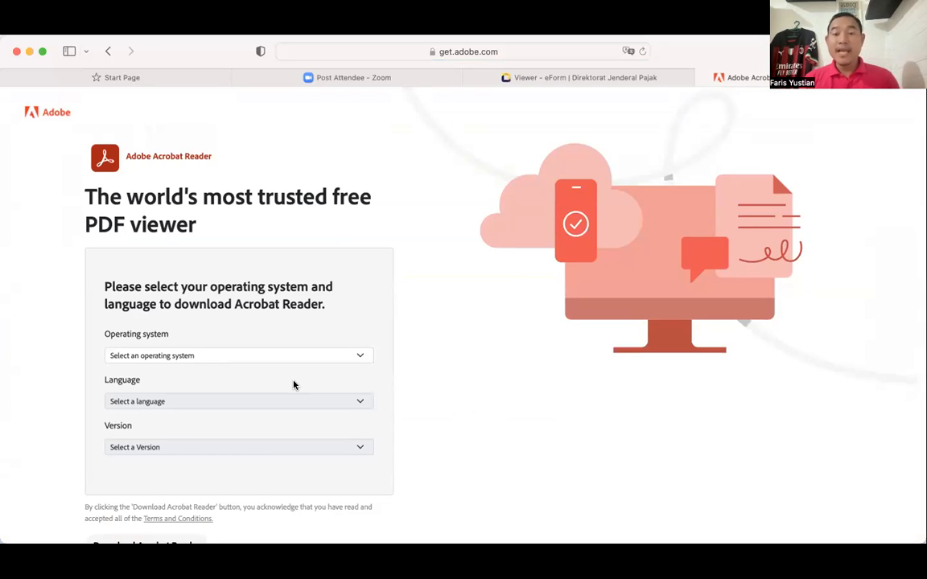
- Choose Windows 10 as the operating system for the Acrobat Reader download
scroll(294, 385, down, 1)
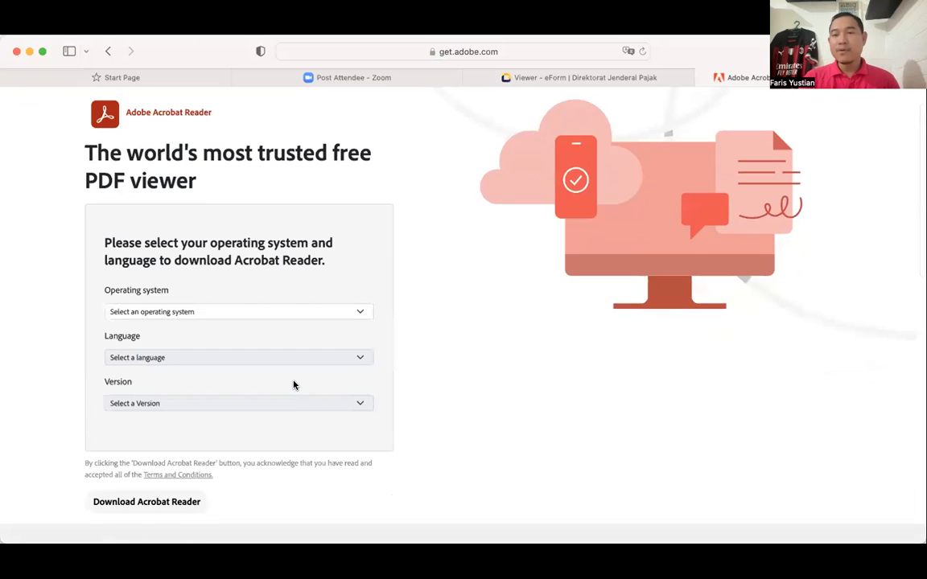
scroll(294, 385, down, 1)
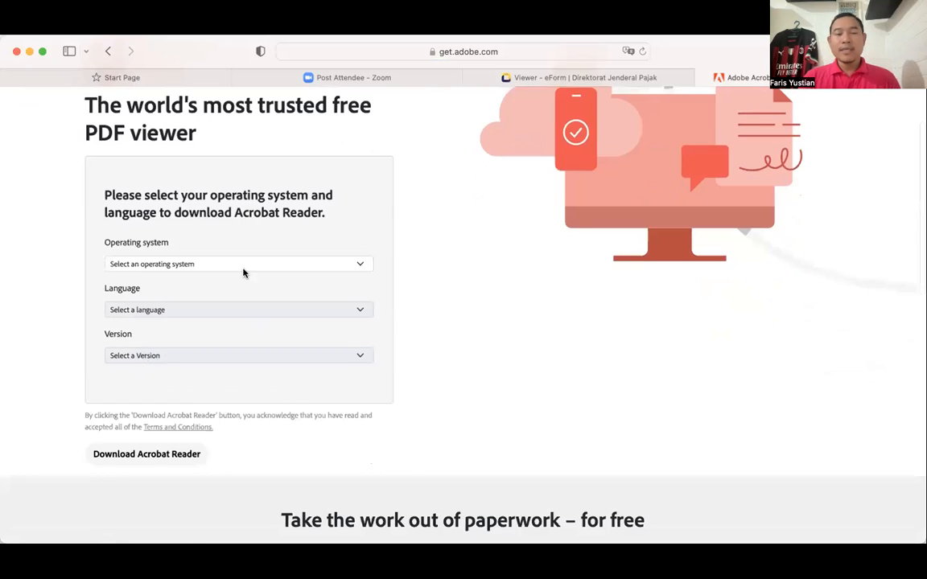
scroll(237, 254, down, 1)
click(231, 247)
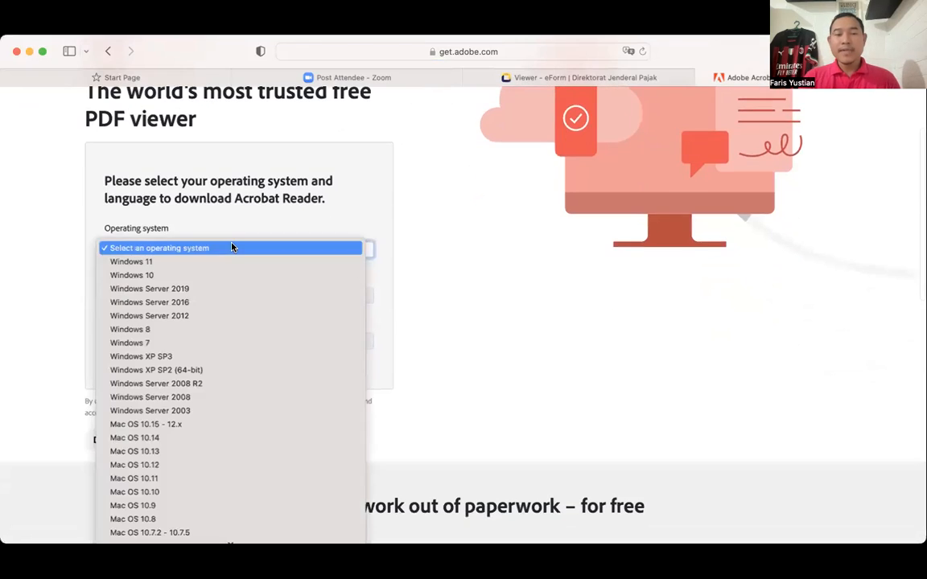
click(150, 275)
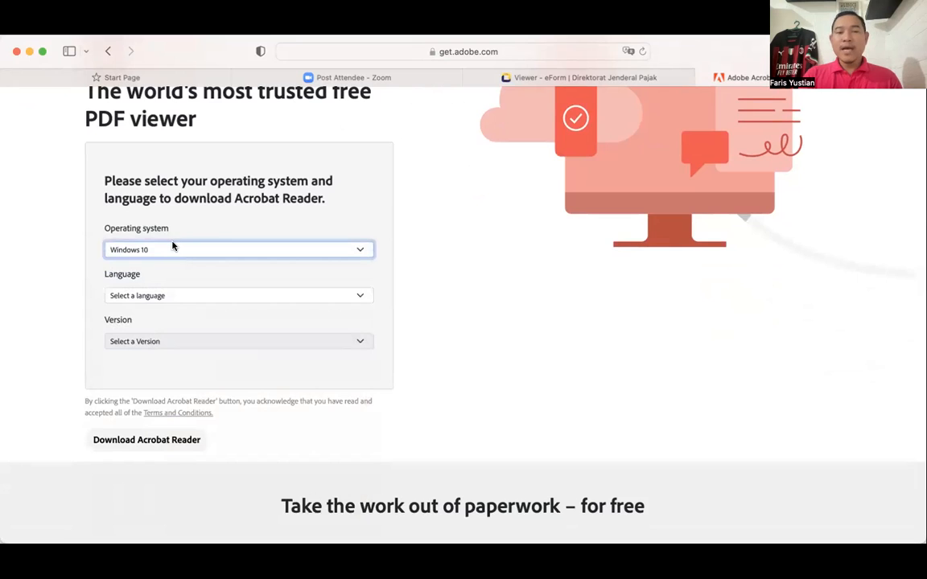
click(172, 247)
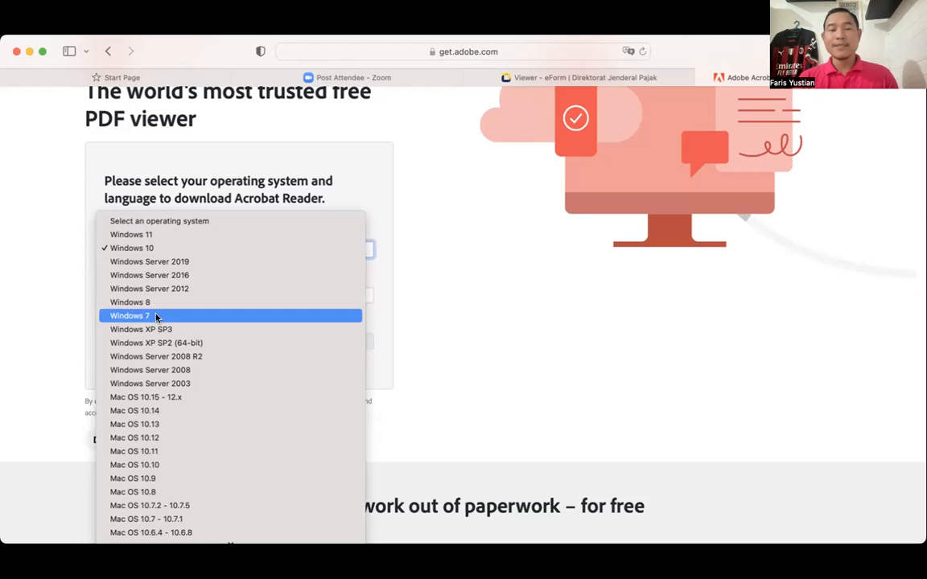
click(171, 249)
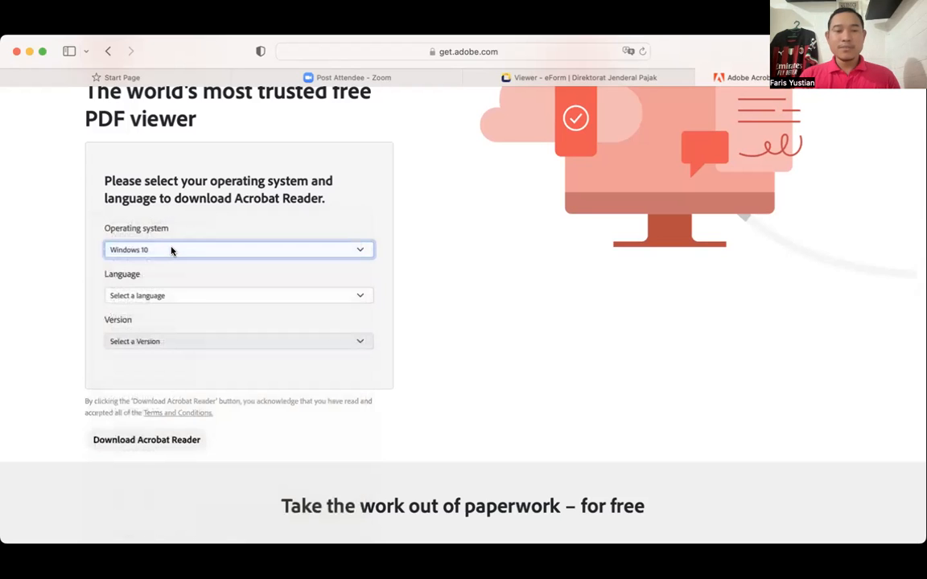
- Set the download language to English and the version to Reader DC 2023.001.20064 English for Windows
click(193, 298)
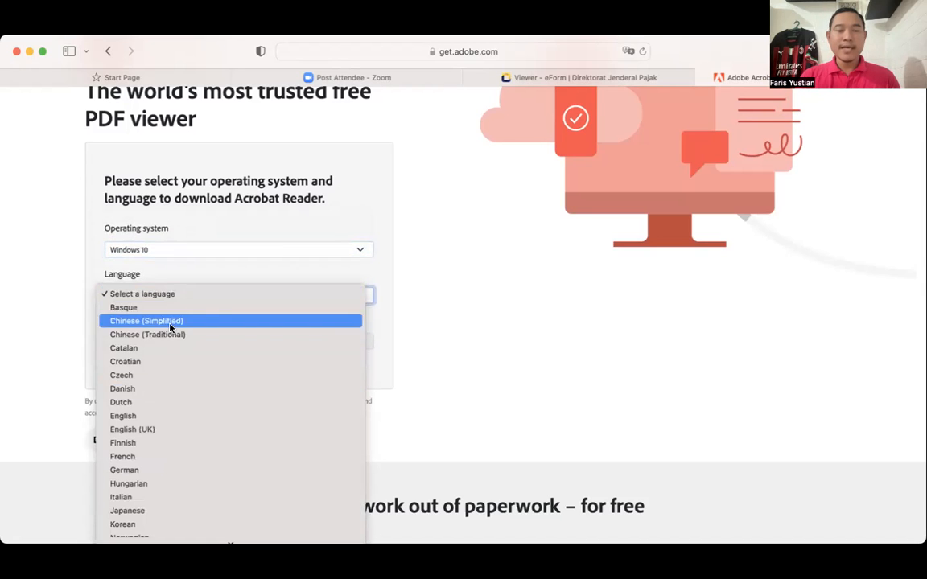
scroll(165, 354, down, 3)
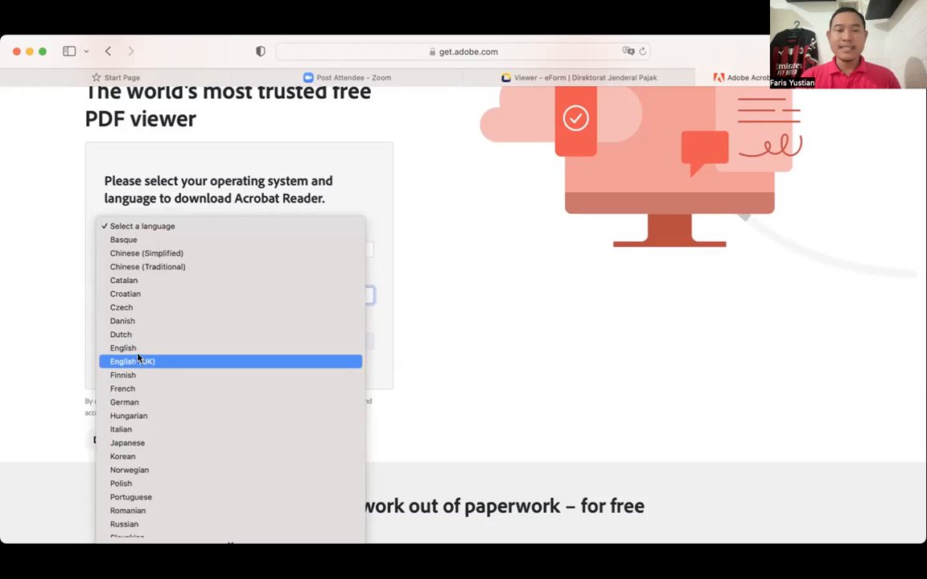
click(138, 352)
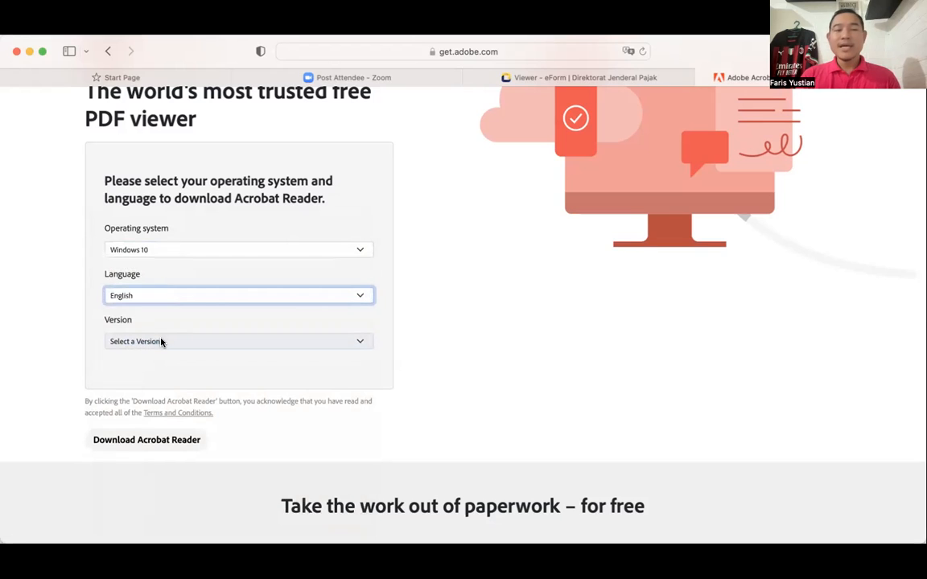
click(161, 342)
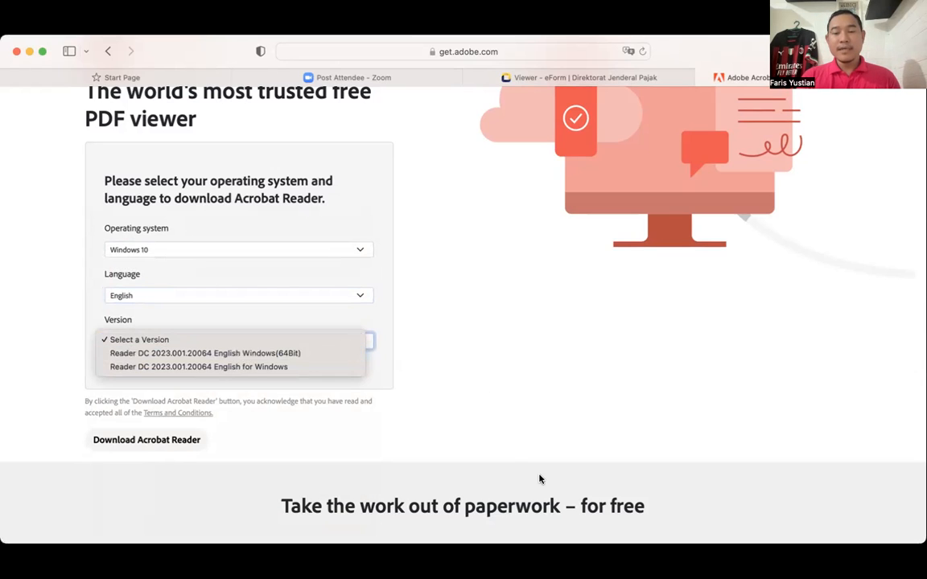
click(513, 247)
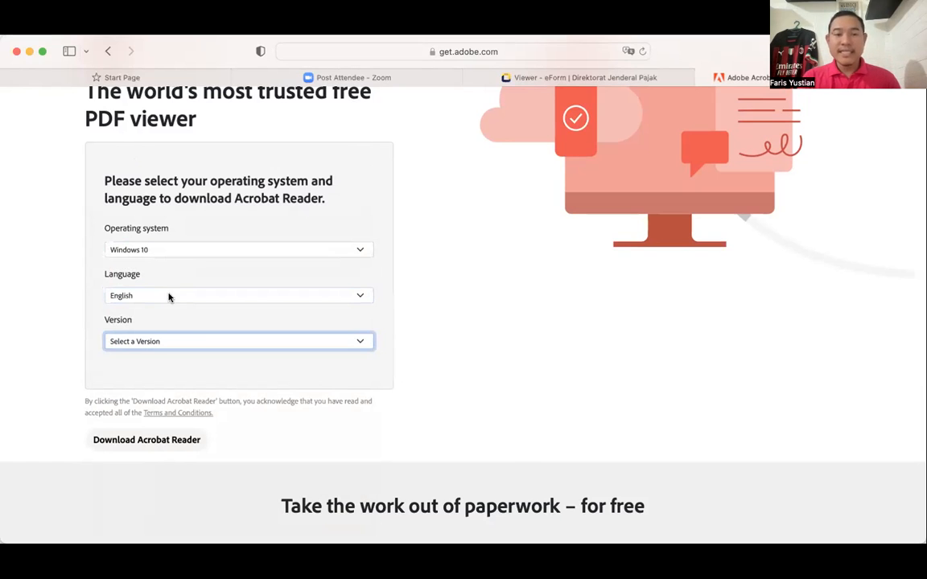
click(200, 338)
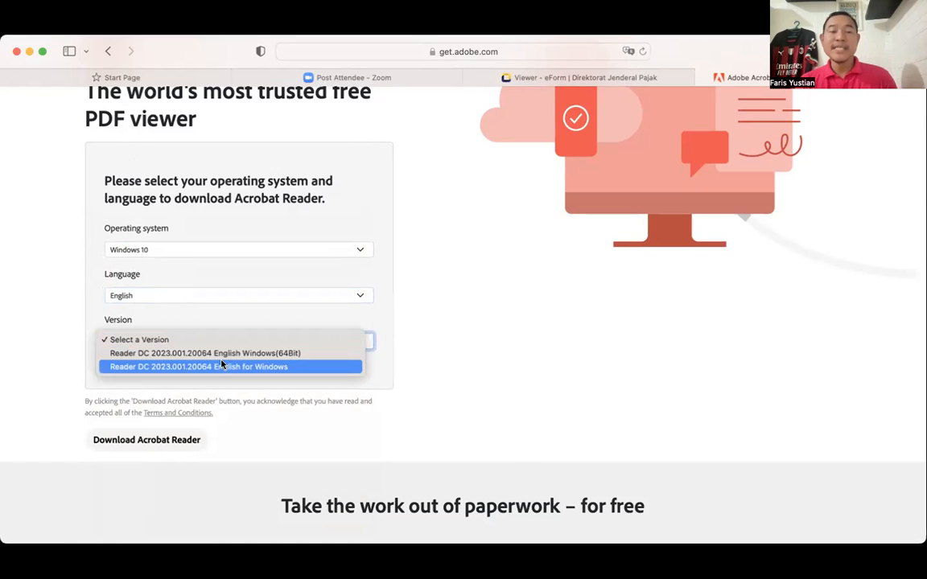
click(209, 367)
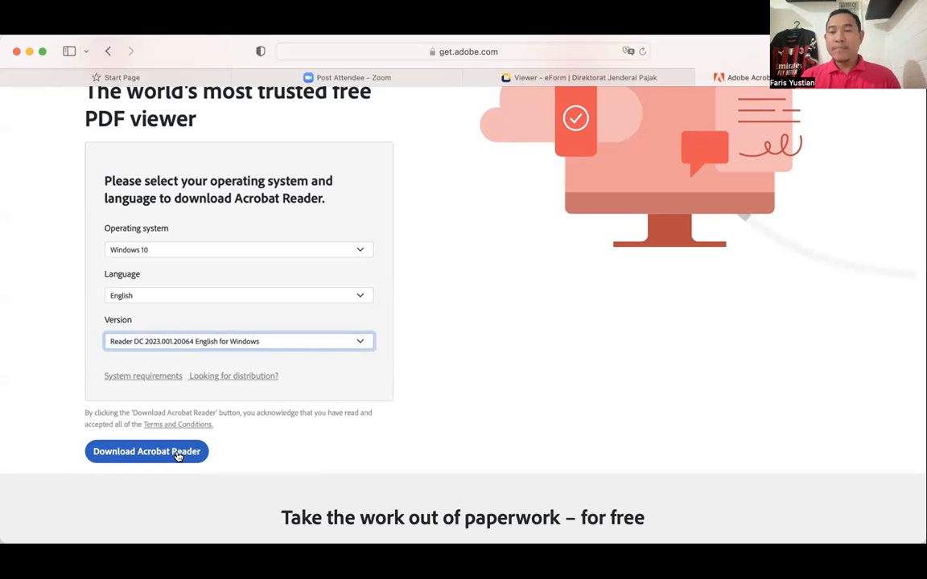
click(250, 250)
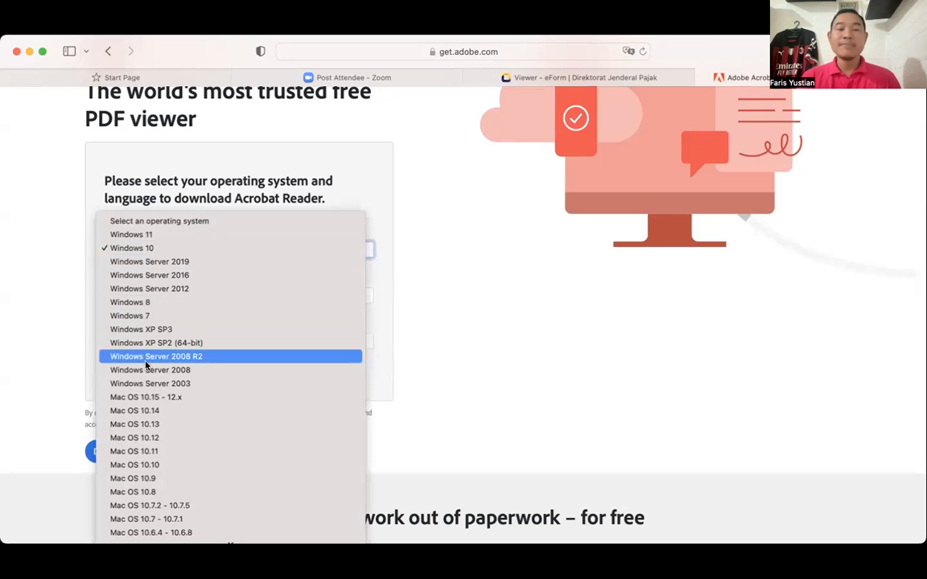
scroll(136, 420, down, 1)
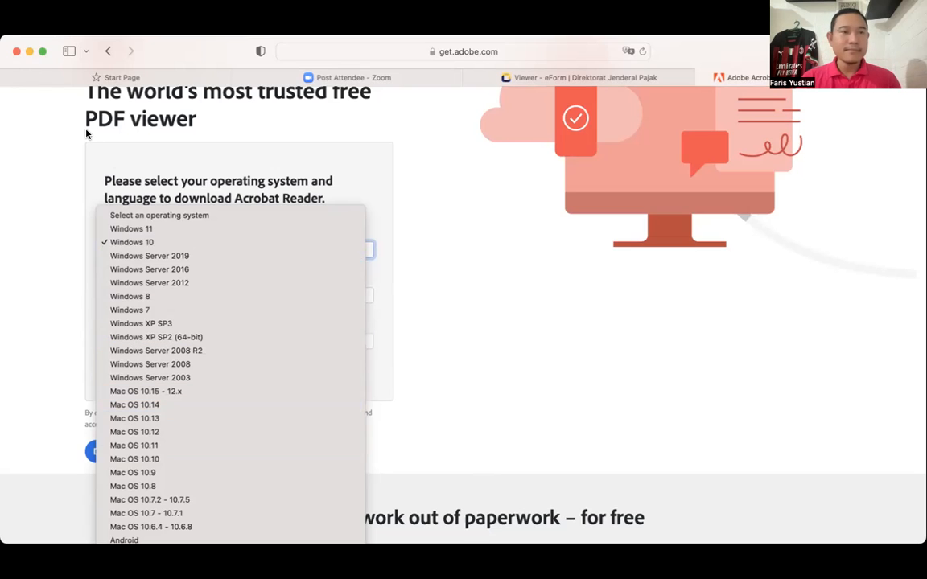
key(Escape)
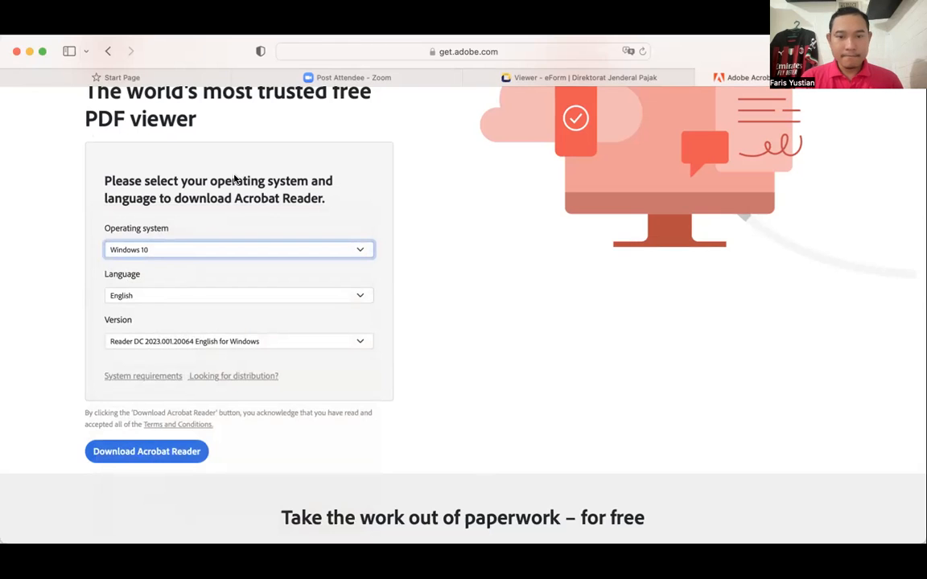
click(382, 99)
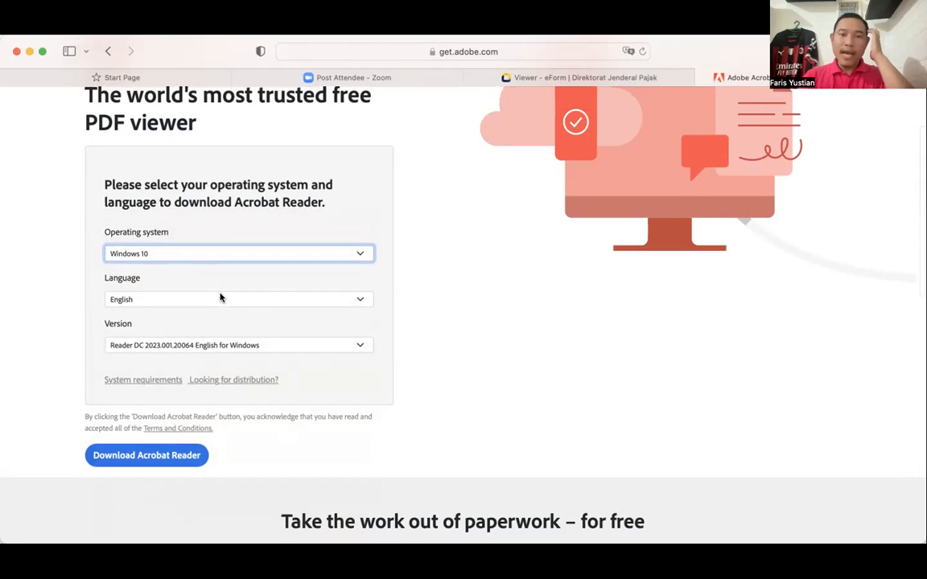
scroll(138, 246, up, 3)
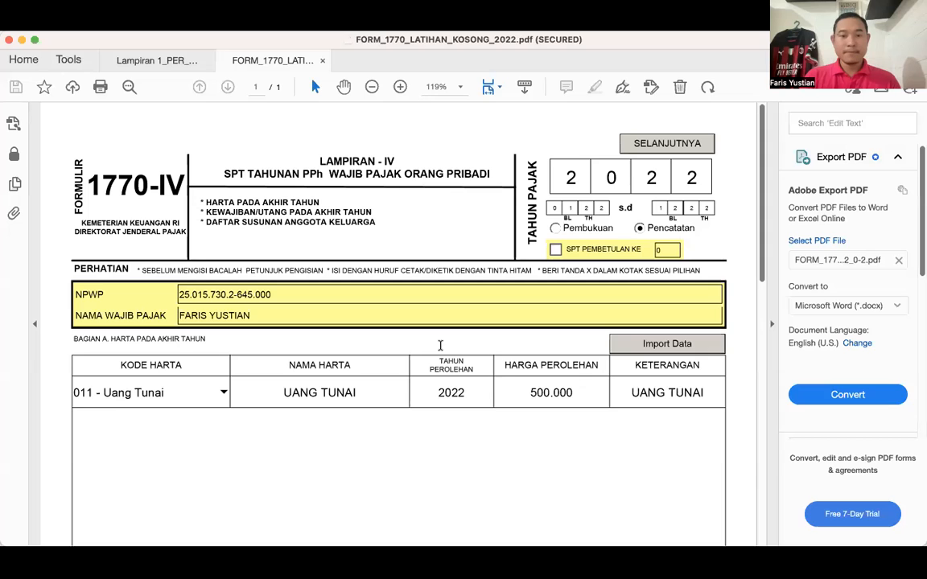
- Examine Lampiran 1770-IV in FORM_1770_LATIHAN_KOSONG_2022.pdf, from the tax year and taxpayer identity header to the Bagian A year-end asset table
scroll(322, 326, down, 2)
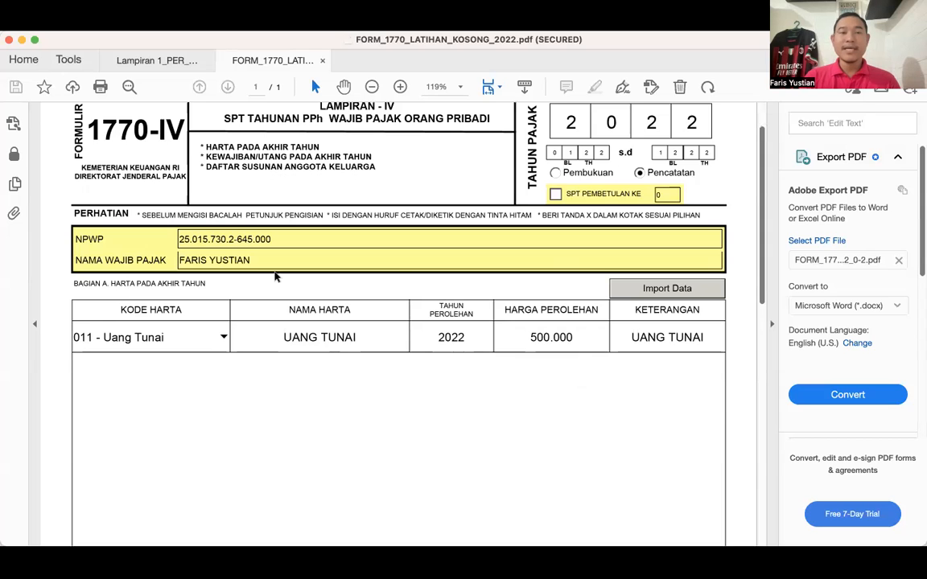
scroll(250, 249, up, 2)
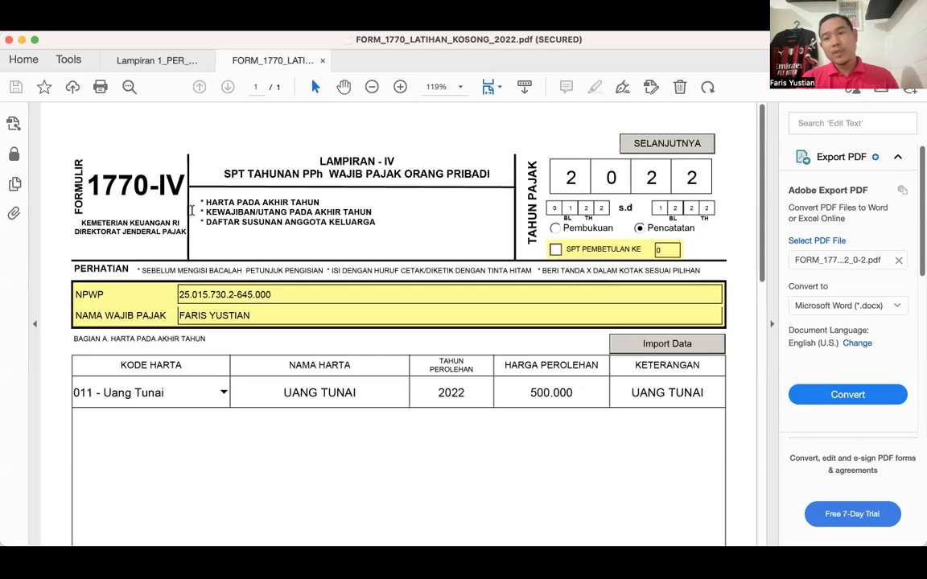
scroll(192, 211, down, 1)
scroll(191, 211, down, 1)
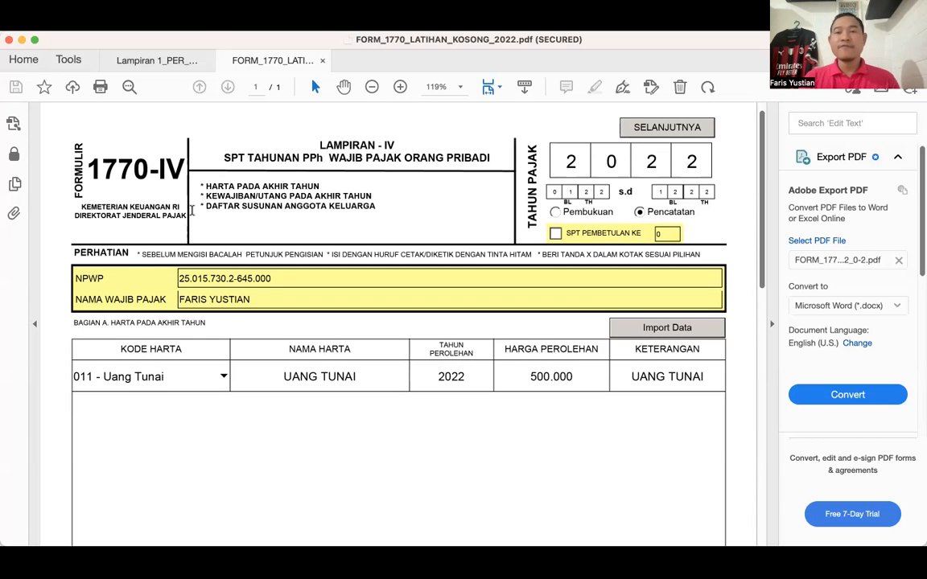
scroll(191, 211, down, 2)
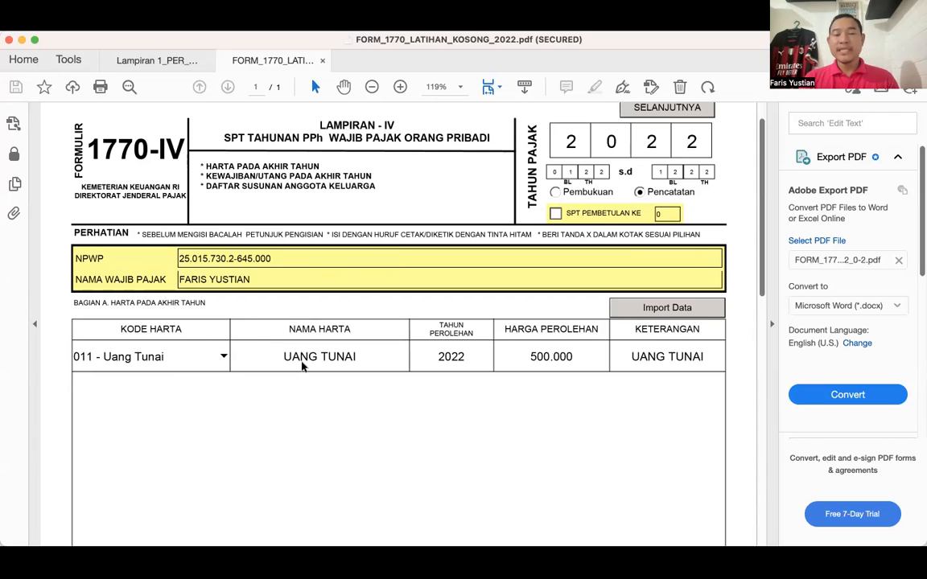
scroll(301, 367, down, 2)
scroll(301, 367, down, 1)
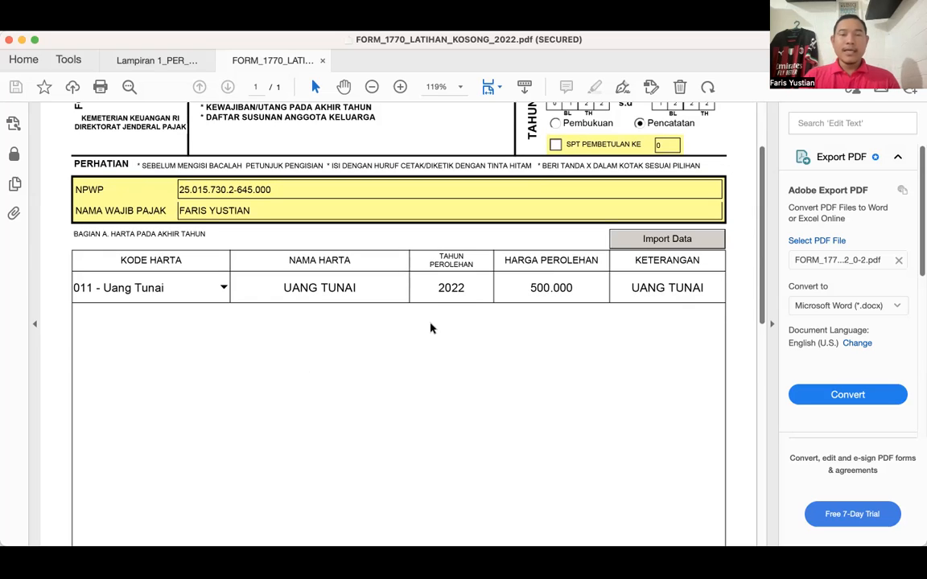
scroll(431, 325, up, 2)
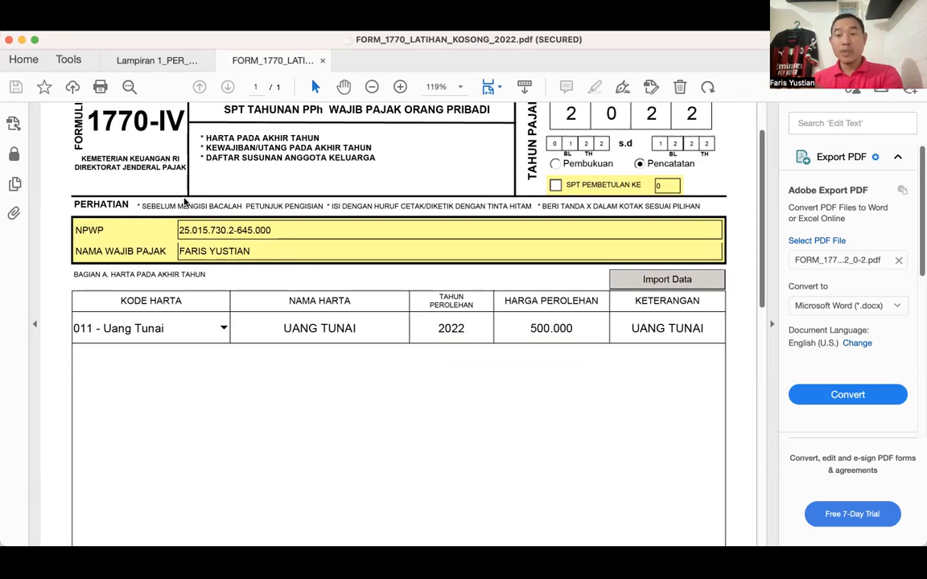
scroll(184, 201, up, 2)
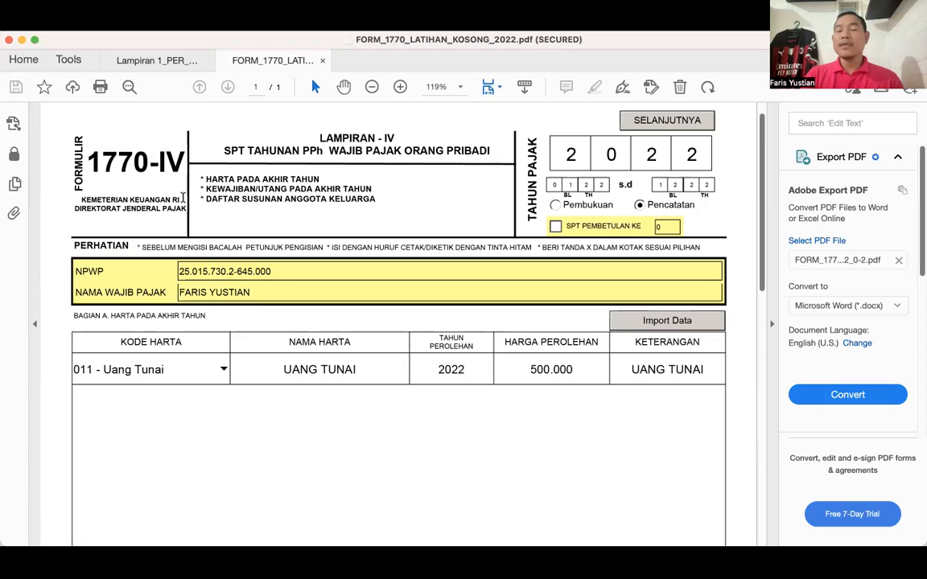
scroll(184, 199, down, 1)
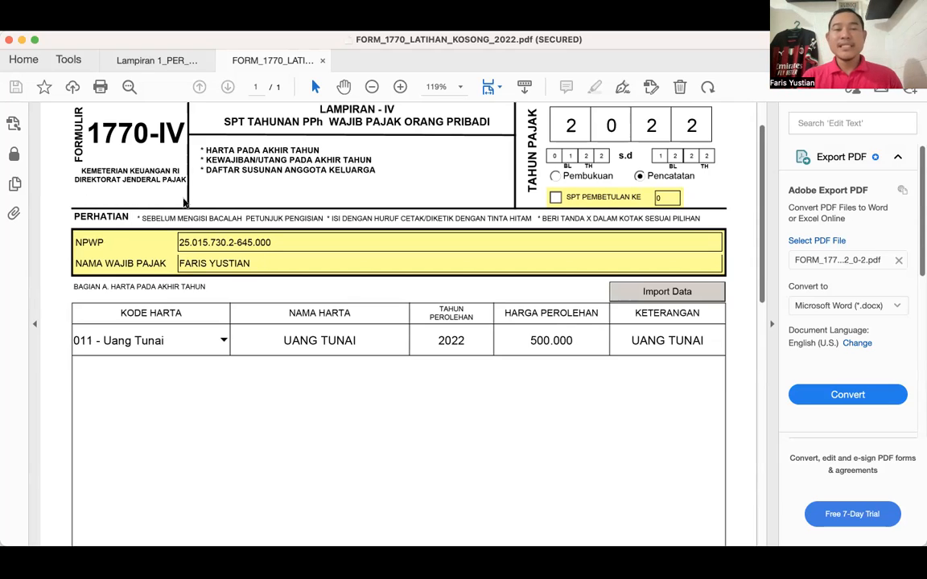
scroll(234, 157, up, 1)
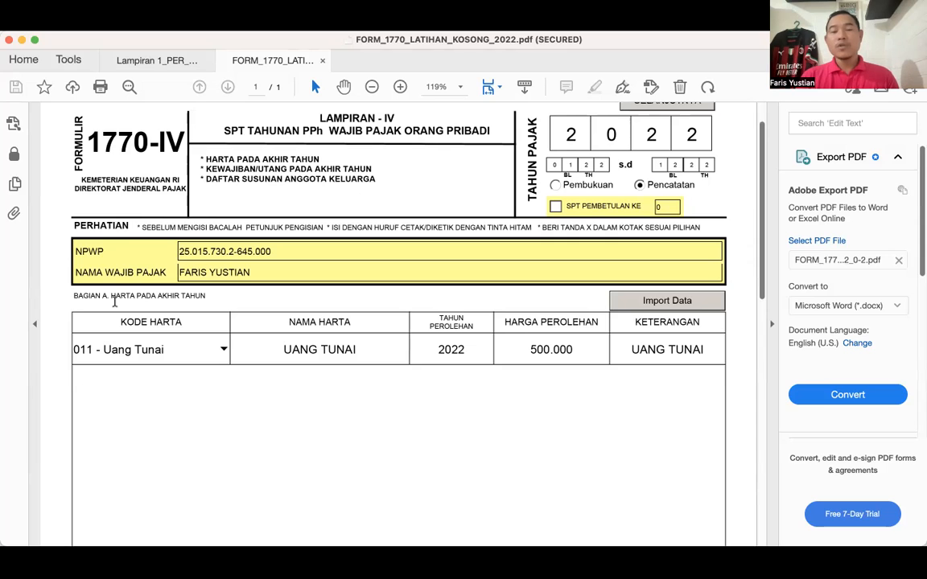
scroll(114, 303, down, 2)
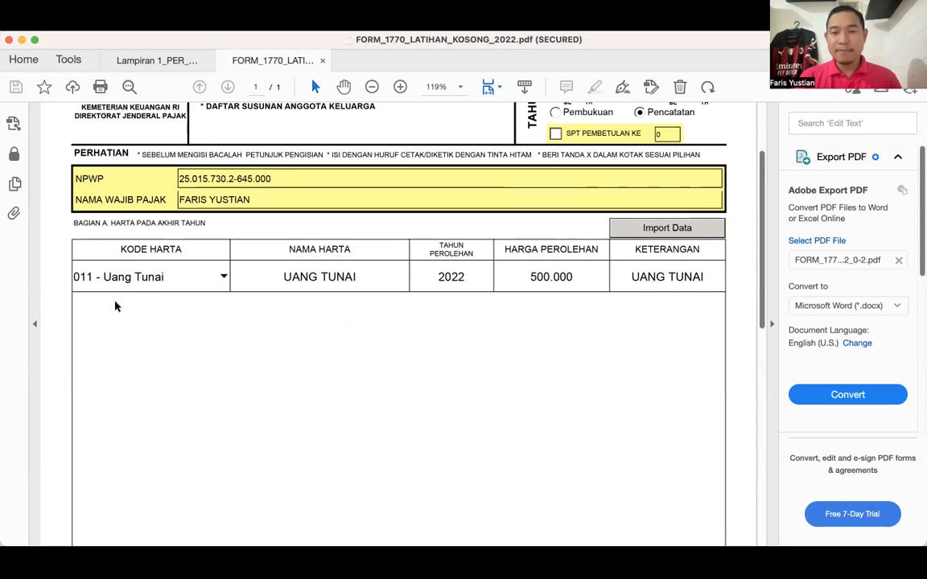
scroll(114, 306, down, 1)
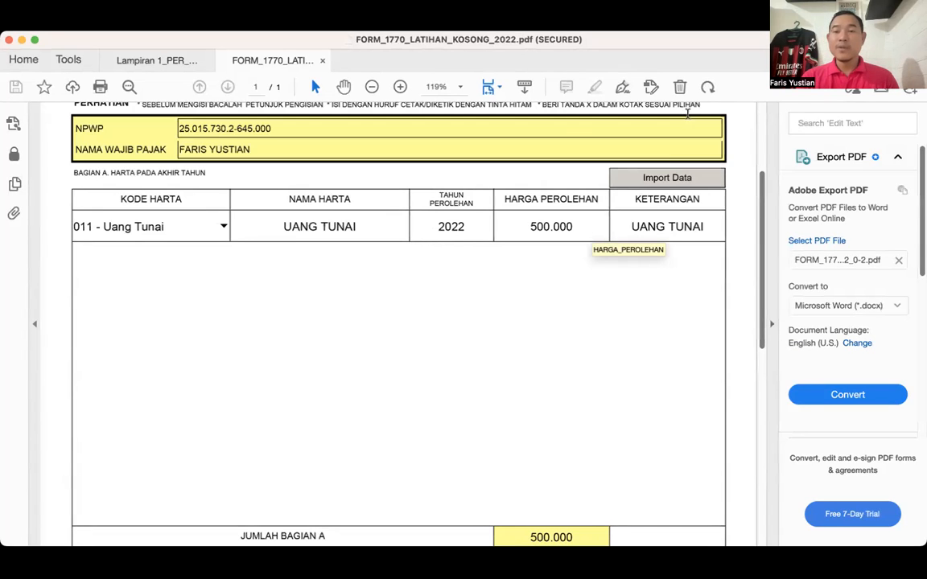
scroll(592, 228, up, 3)
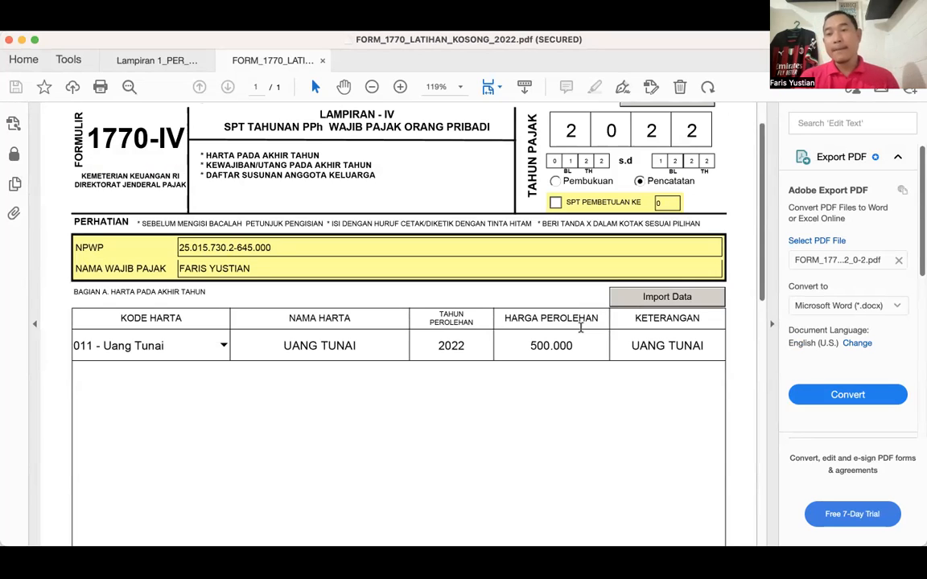
- Add a new blank row to the Bagian A year-end asset table of Lampiran 1770-IV
scroll(581, 330, down, 4)
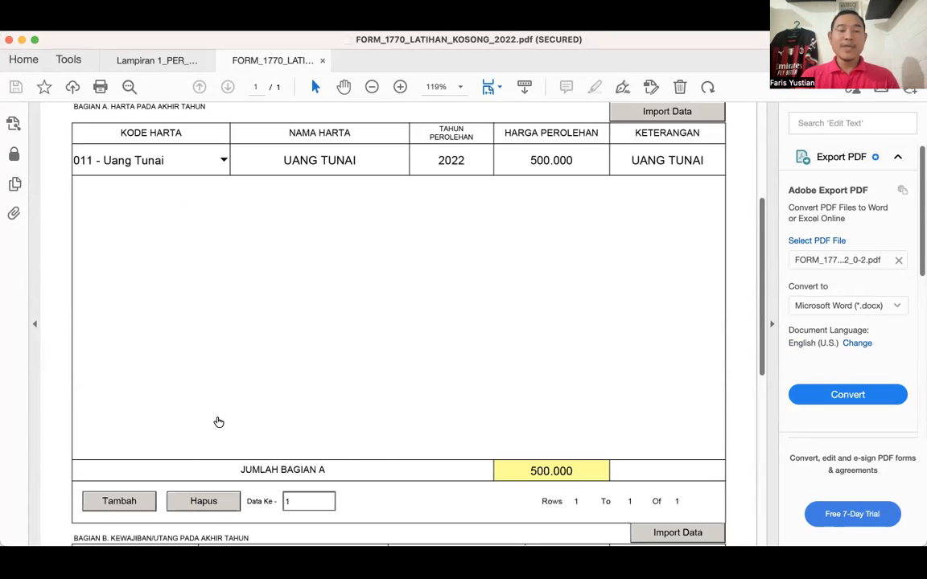
scroll(127, 430, down, 2)
click(126, 431)
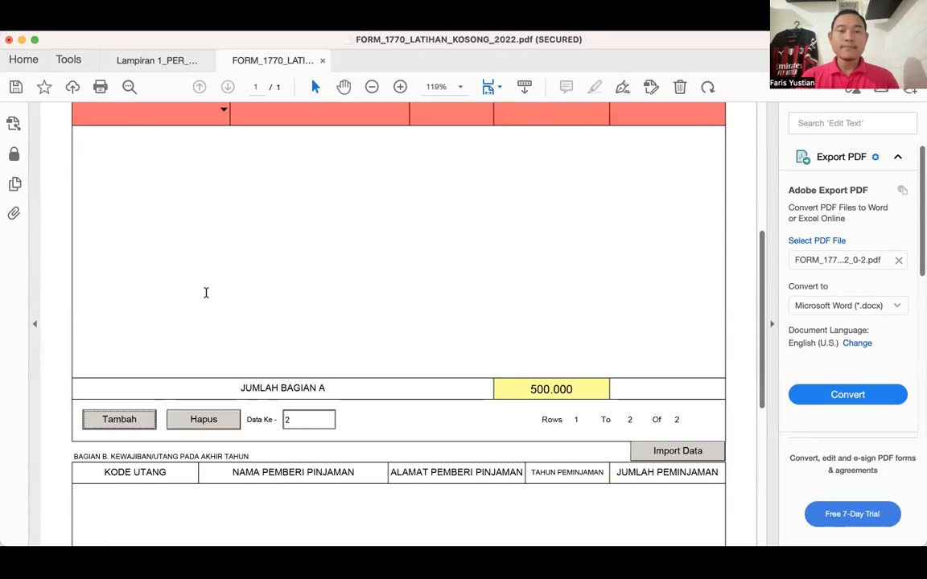
- Fill the new Bagian A asset row with code 012 - Tabungan, asset name BANK JAGO and acquisition year 2022
scroll(211, 293, up, 4)
click(223, 293)
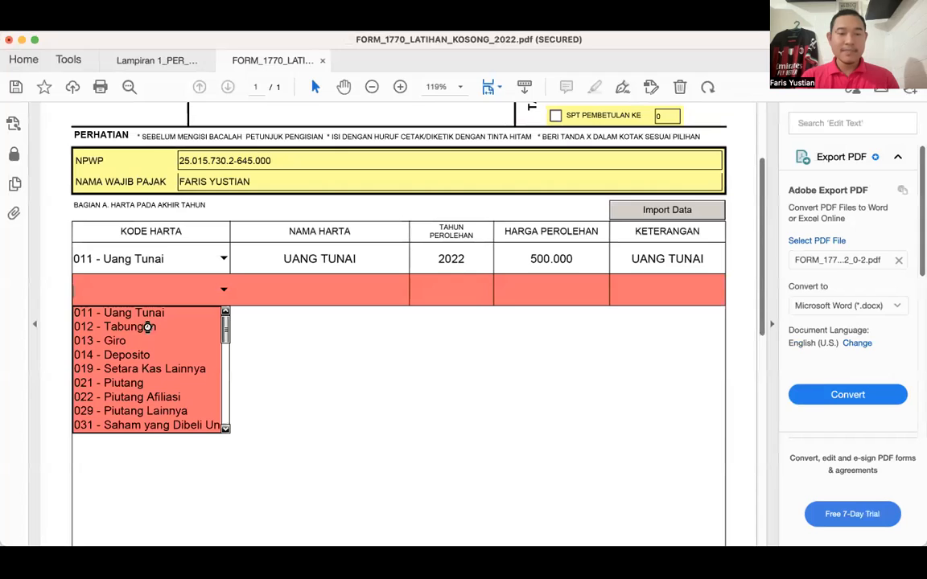
click(147, 325)
click(287, 292)
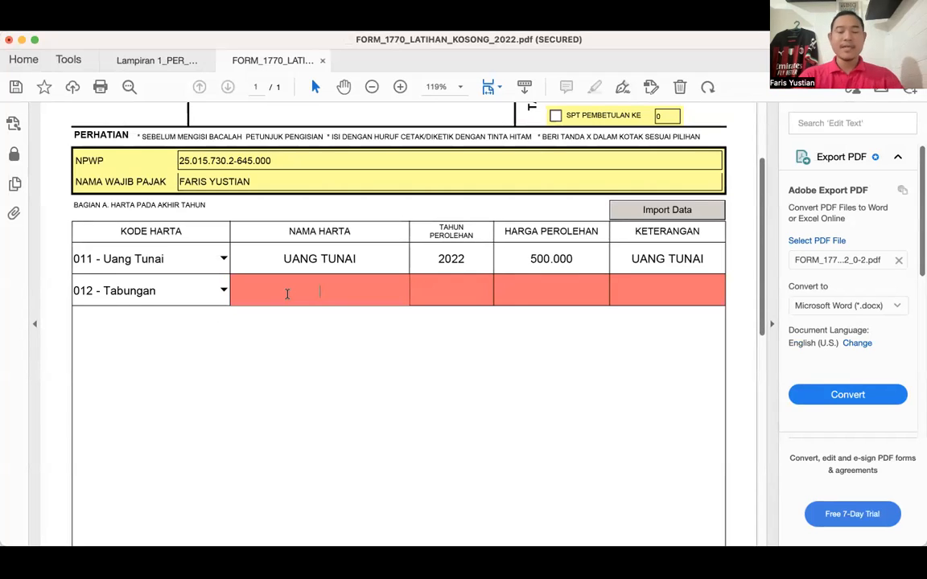
text(BANK )
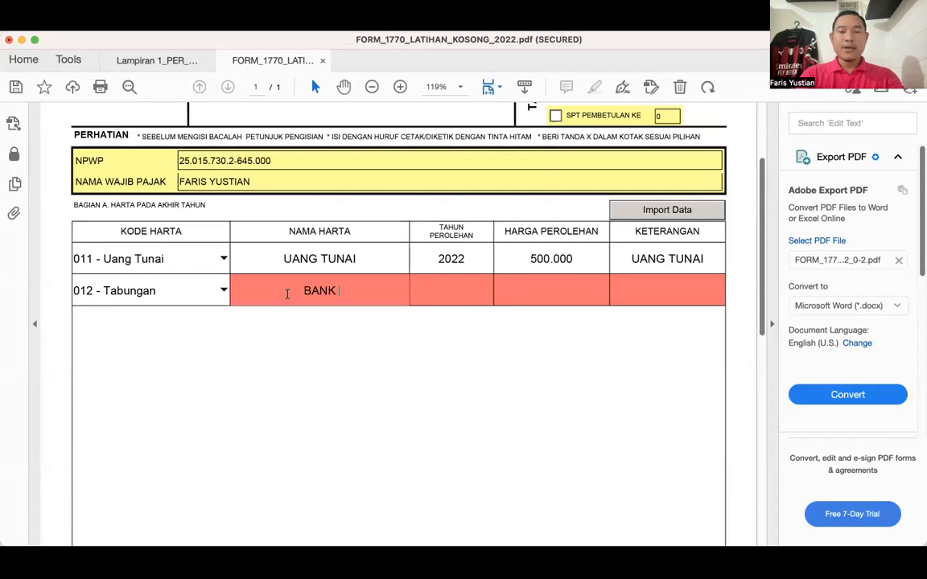
text(JAGO)
key(Tab)
text(2022)
key(Tab)
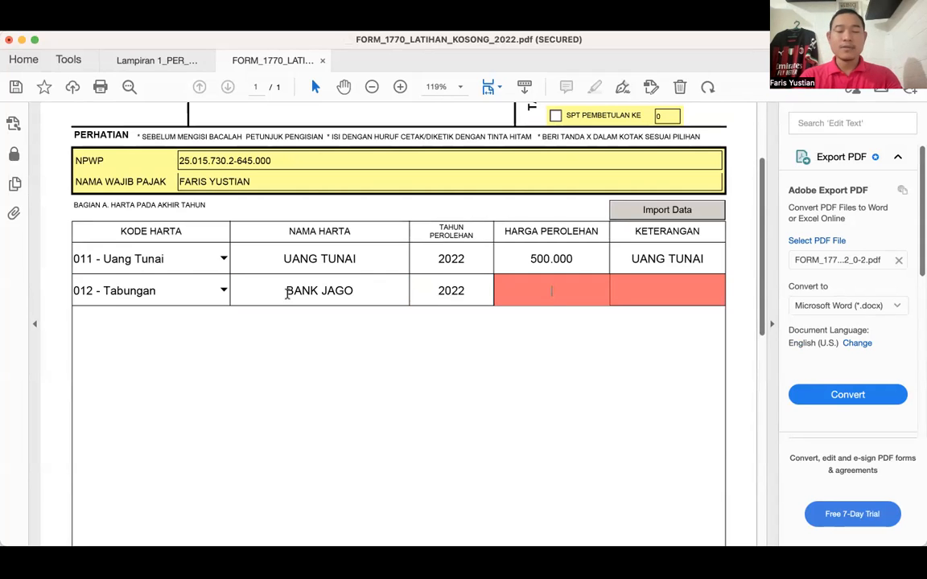
- Enter 121.434.000 as the acquisition price (Harga Perolehan) of the BANK JAGO savings row
text(121.)
text(4)
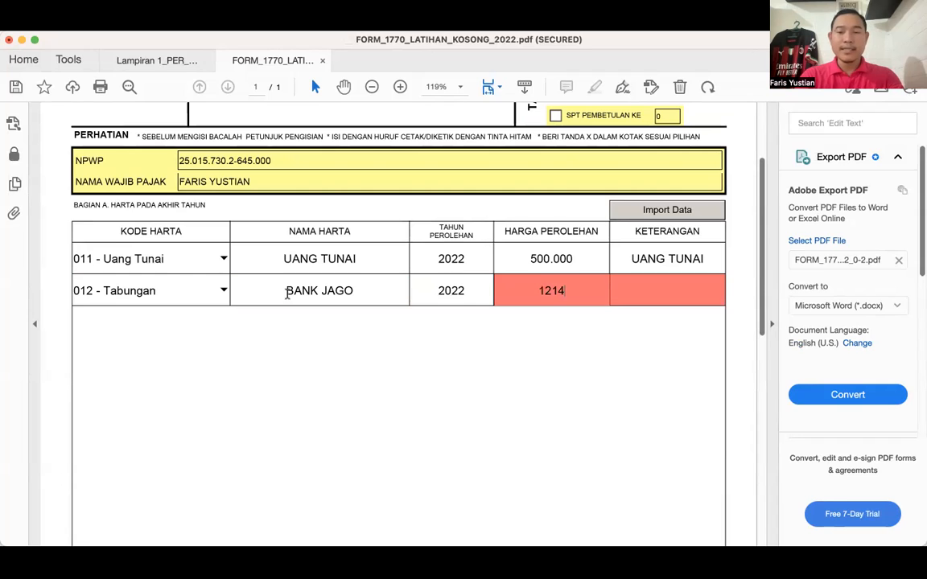
text(34.000)
key(Tab)
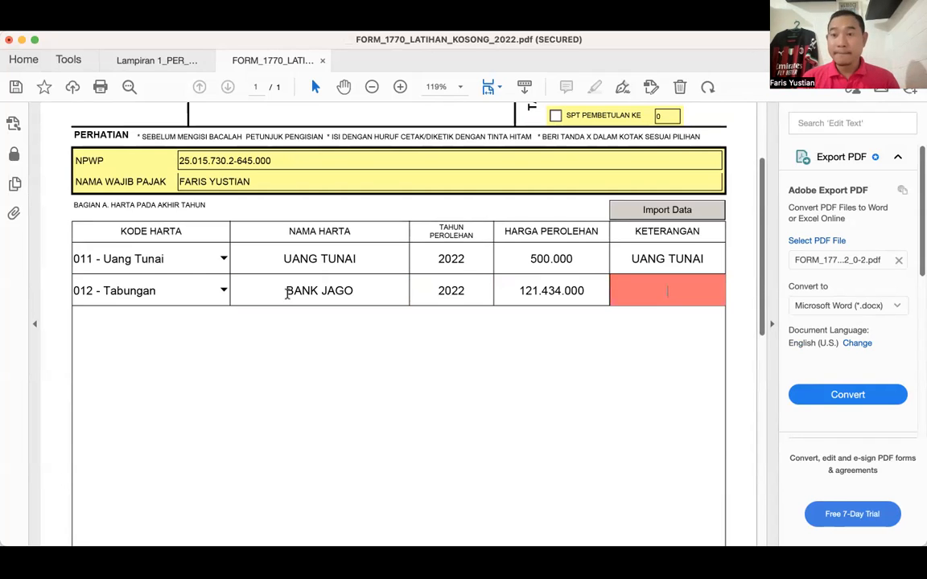
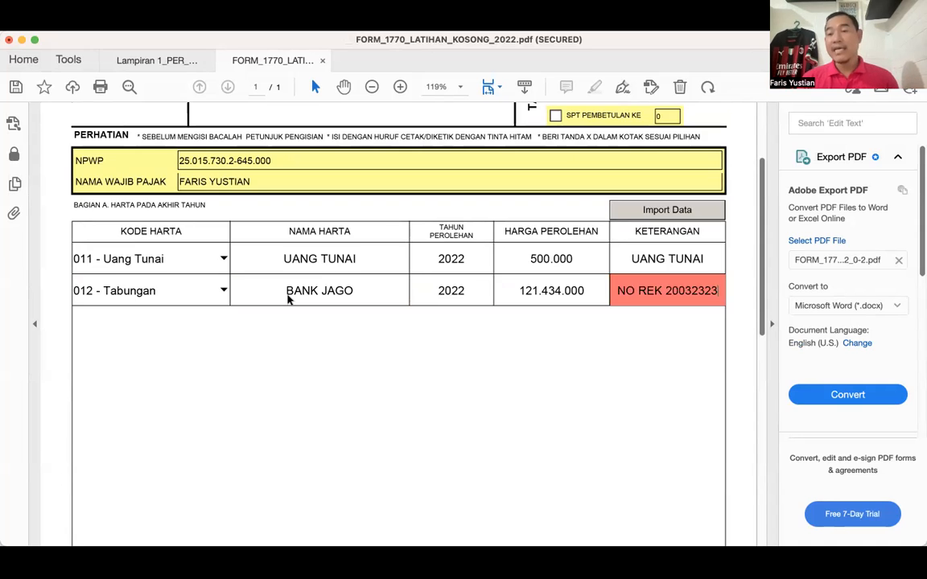
- Enter NO REK followed by the bank account number as the Keterangan of the BANK JAGO row
key(Tab)
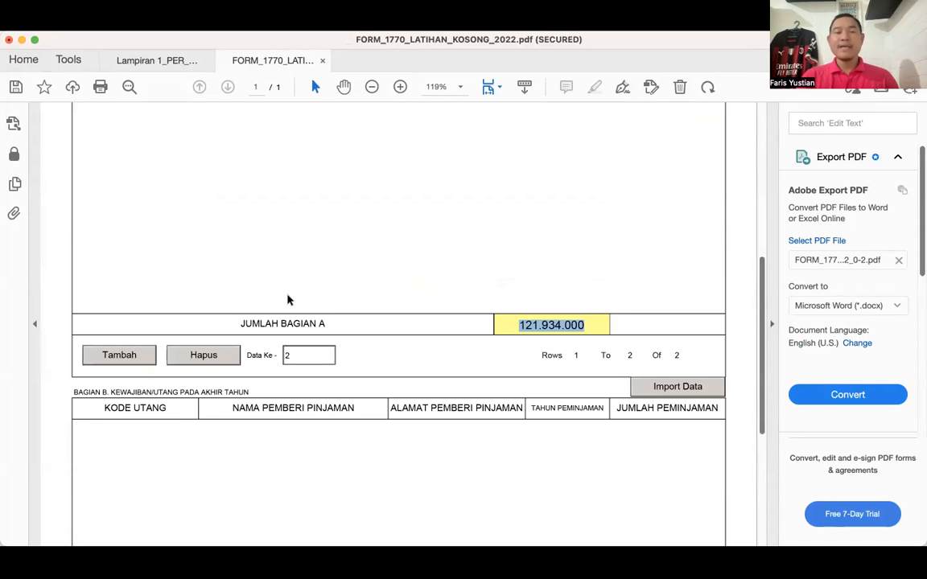
scroll(288, 300, up, 5)
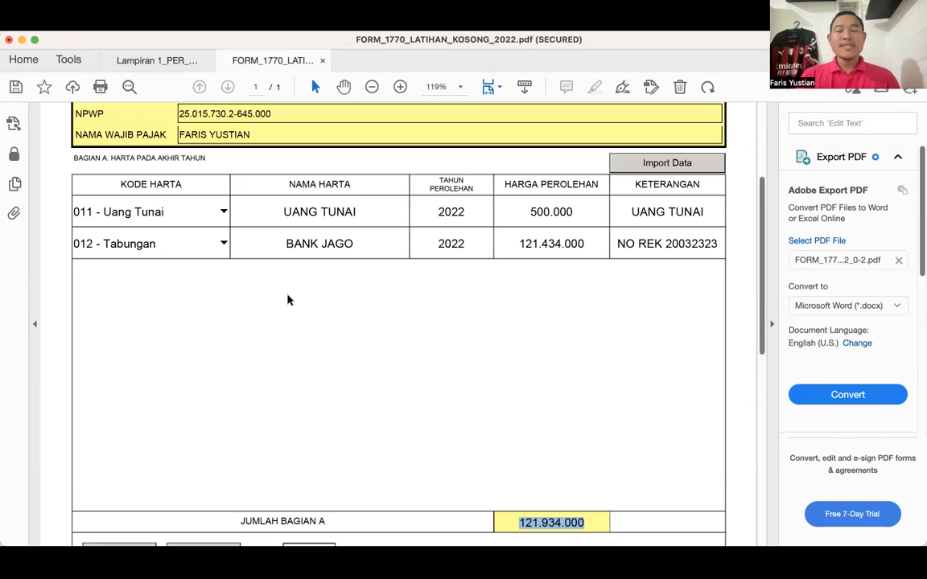
- Add a third row to the Bagian A asset table and set its code to 061 - Tanah dan/atau Bangunan Untuk Tempat Tinggal
scroll(288, 300, down, 3)
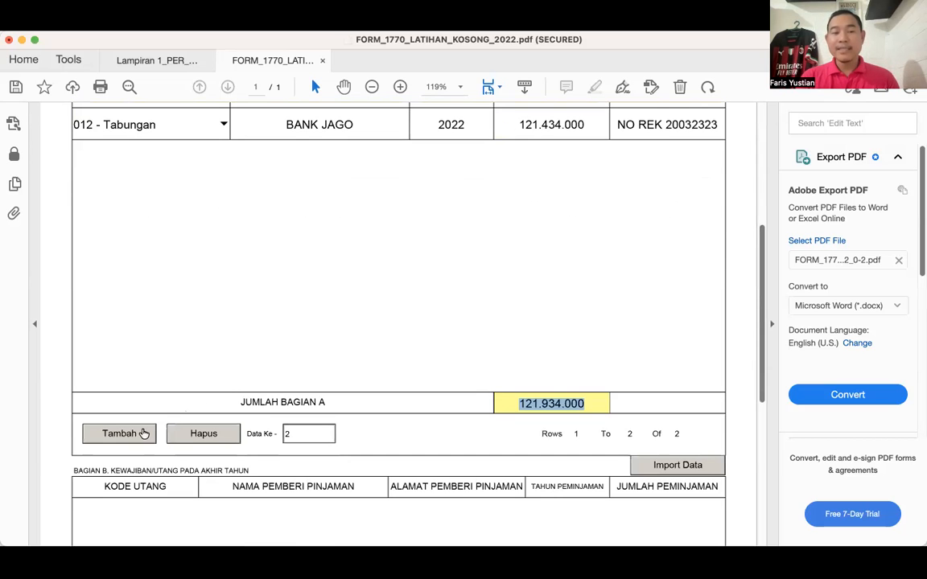
click(143, 434)
scroll(142, 434, up, 1)
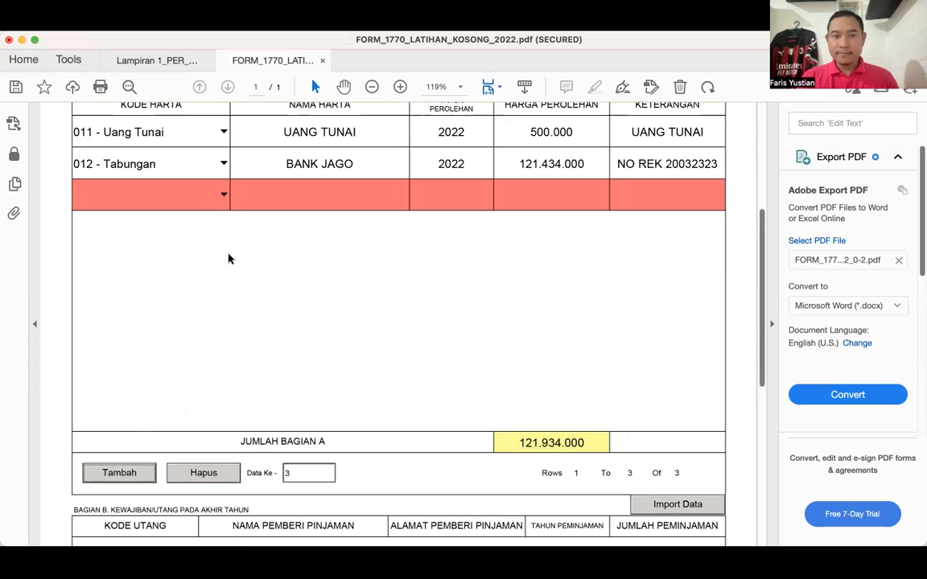
click(225, 195)
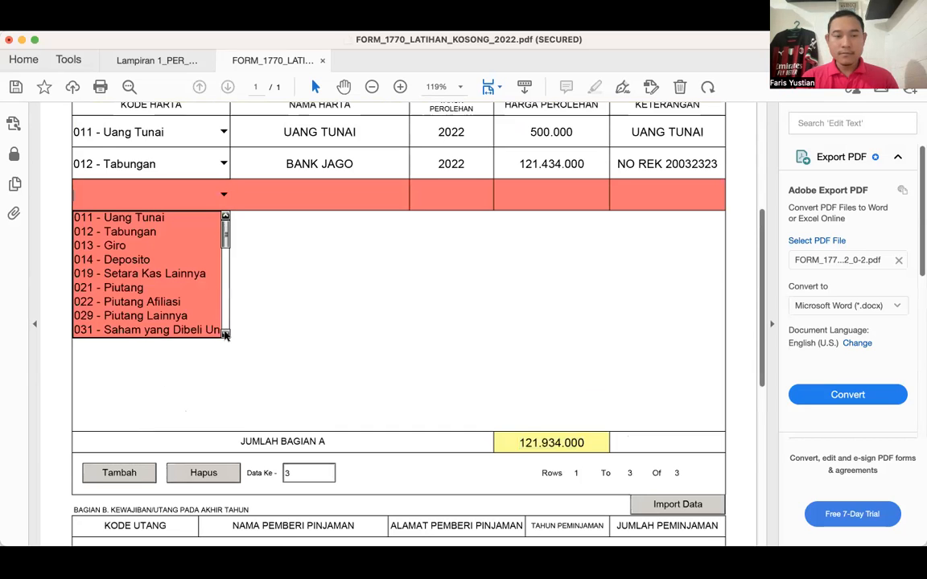
click(226, 335)
click(226, 335)
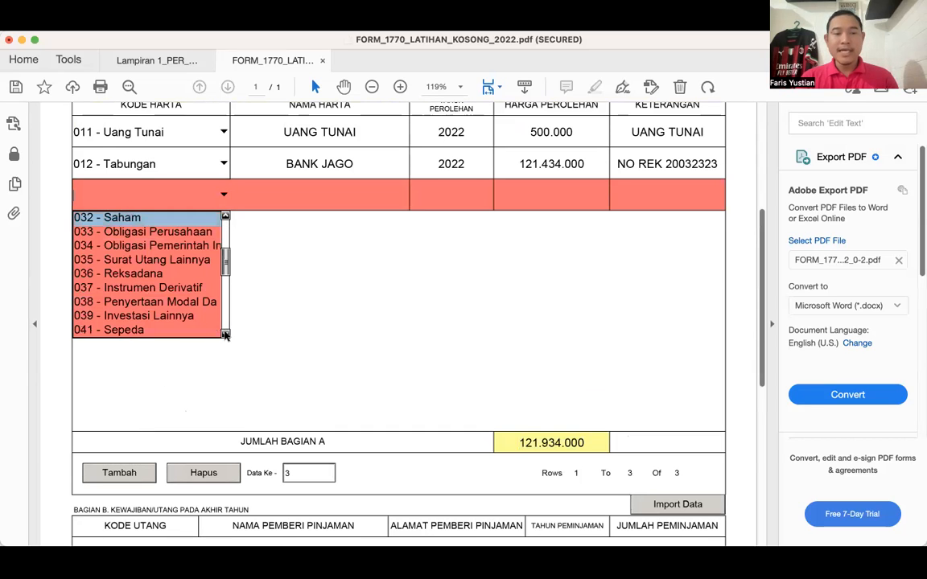
click(226, 335)
click(226, 335)
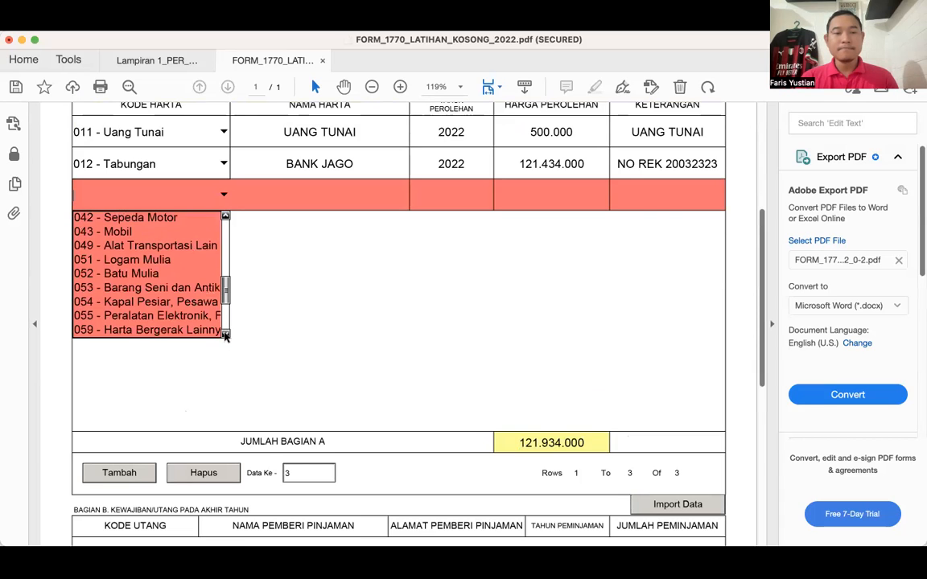
click(227, 334)
scroll(148, 322, down, 2)
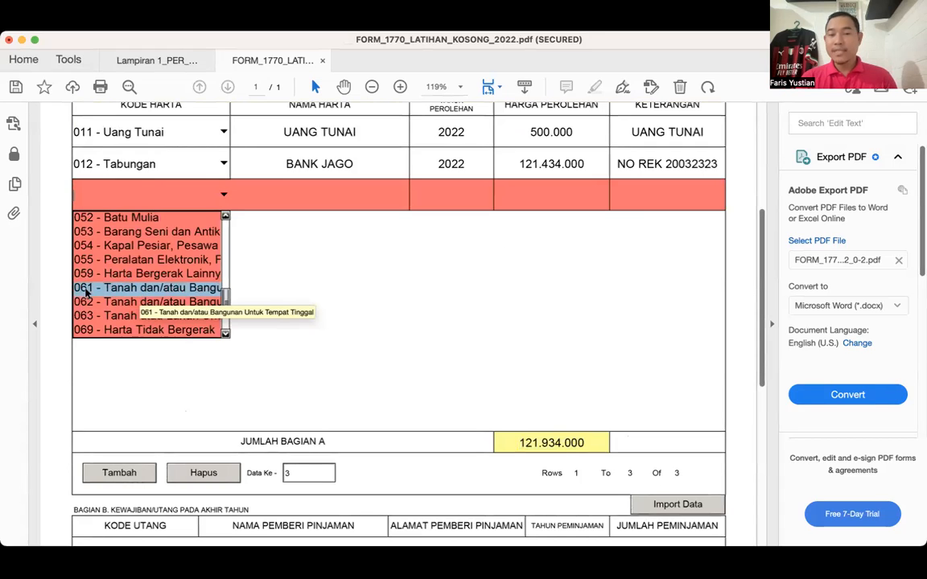
click(141, 291)
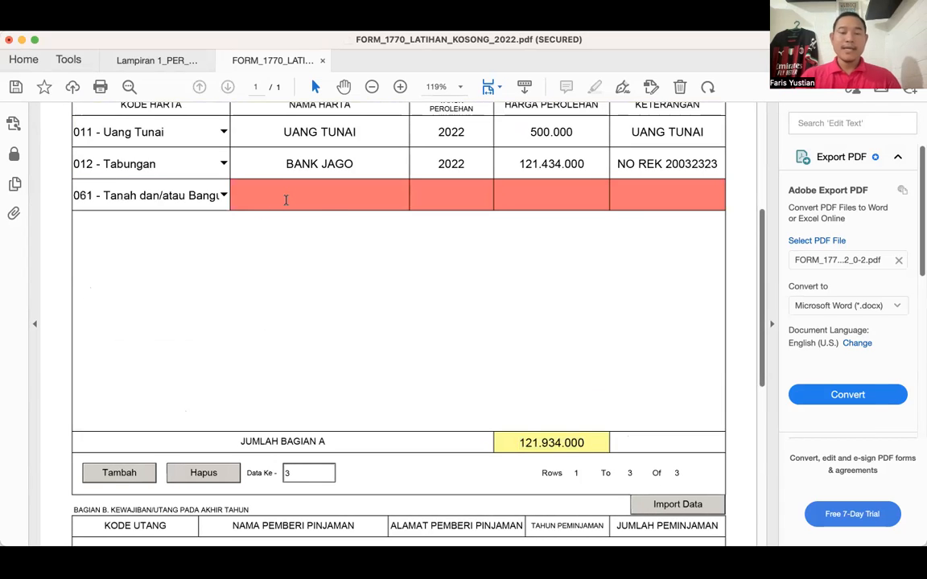
- Enter RUMAH TINGGAL as the asset name and 2015 as the acquisition year in the 061 land and building row
click(286, 200)
text(RUMAH TI)
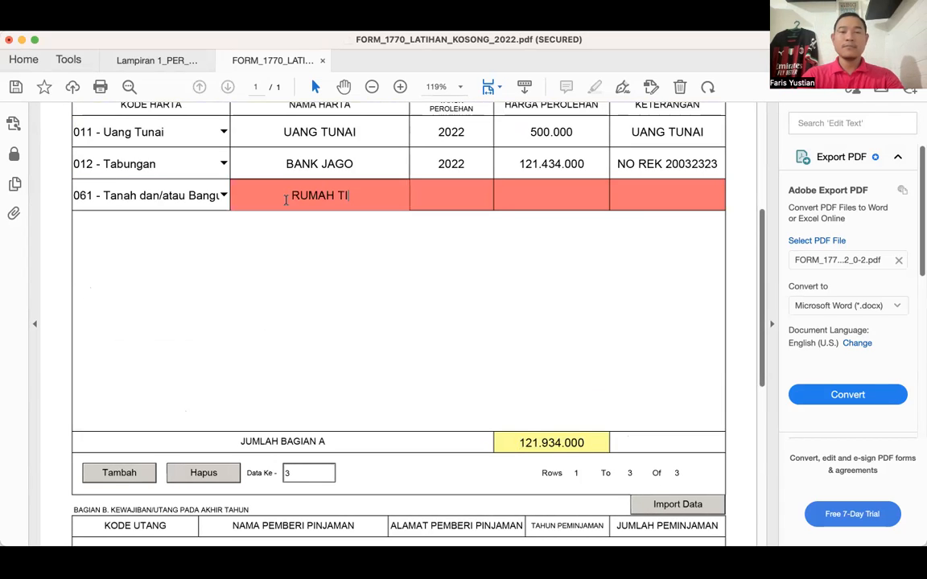
text(NGGAL)
key(Tab)
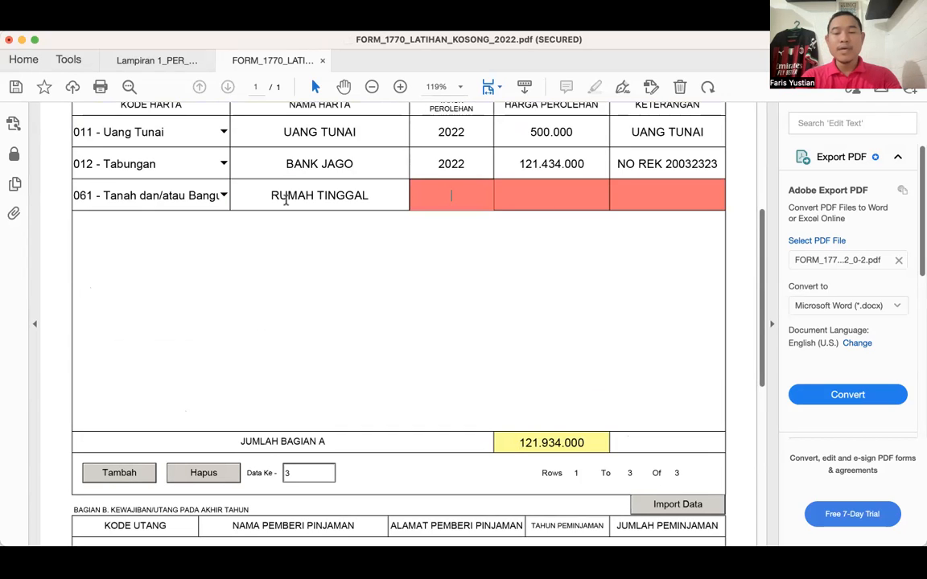
text(201)
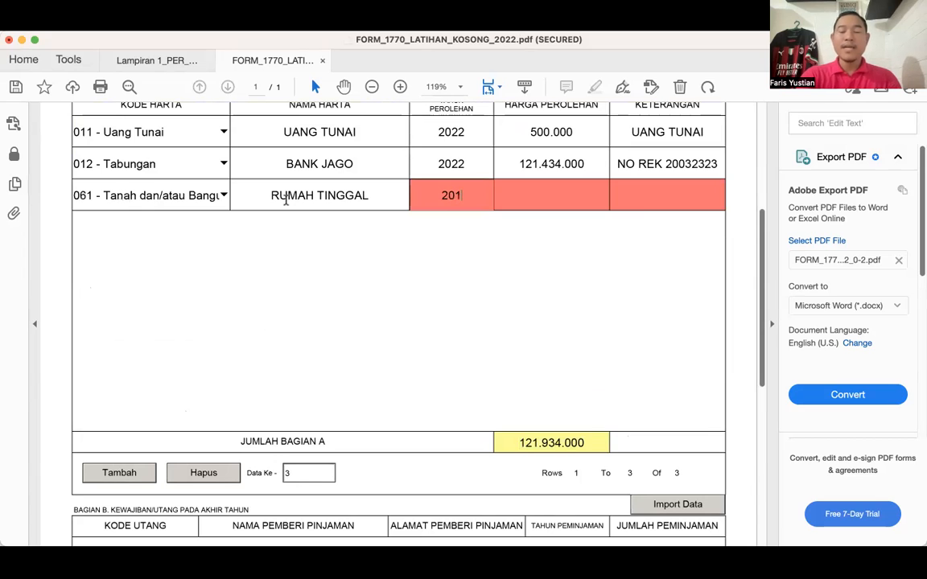
text(5)
key(Tab)
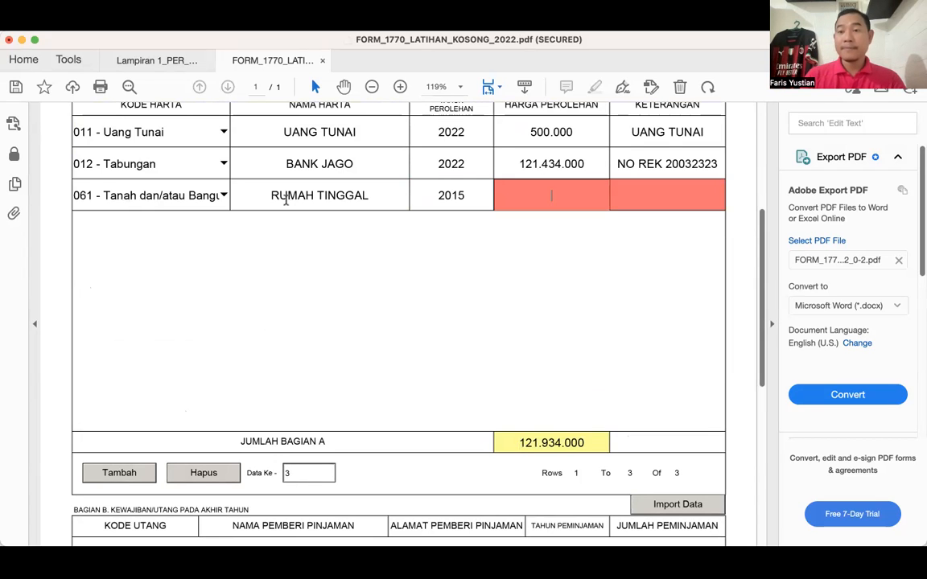
- Enter 500.000.000 as the acquisition price (Harga Perolehan) of the RUMAH TINGGAL row
scroll(286, 201, up, 3)
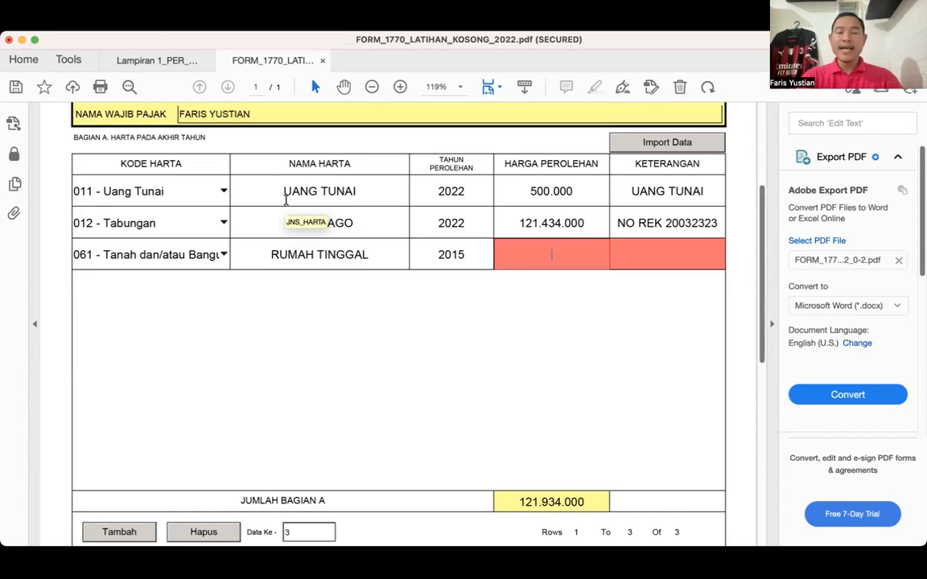
text(50)
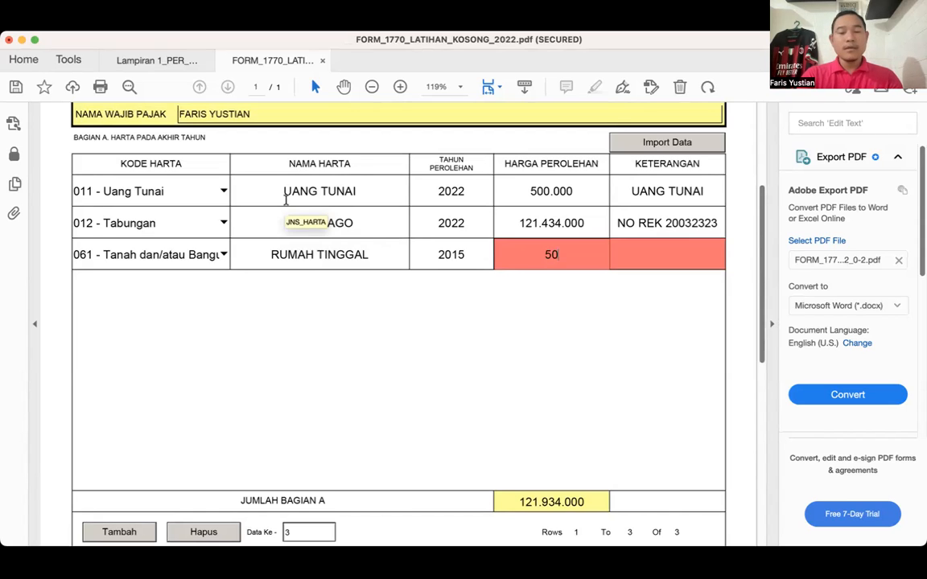
text(0)
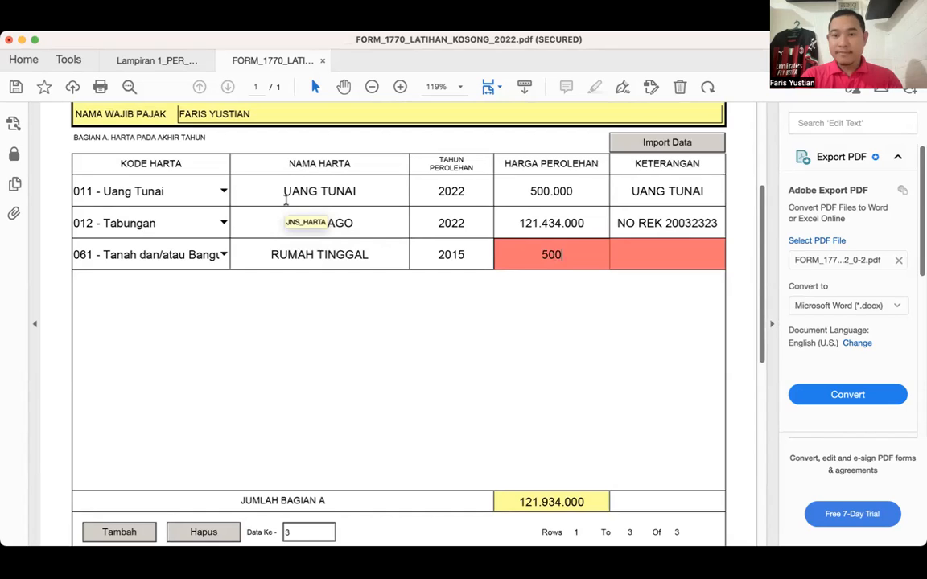
text(.000.000)
key(Tab)
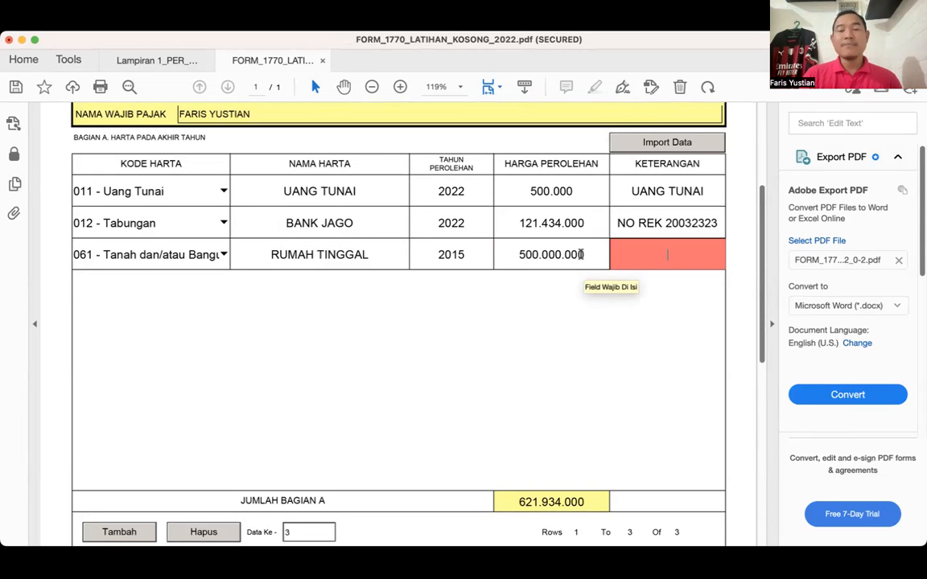
- Review Lampiran 1770-IV from the tax year and bookkeeping method header down to the Bagian A asset rows and total
scroll(581, 255, up, 1)
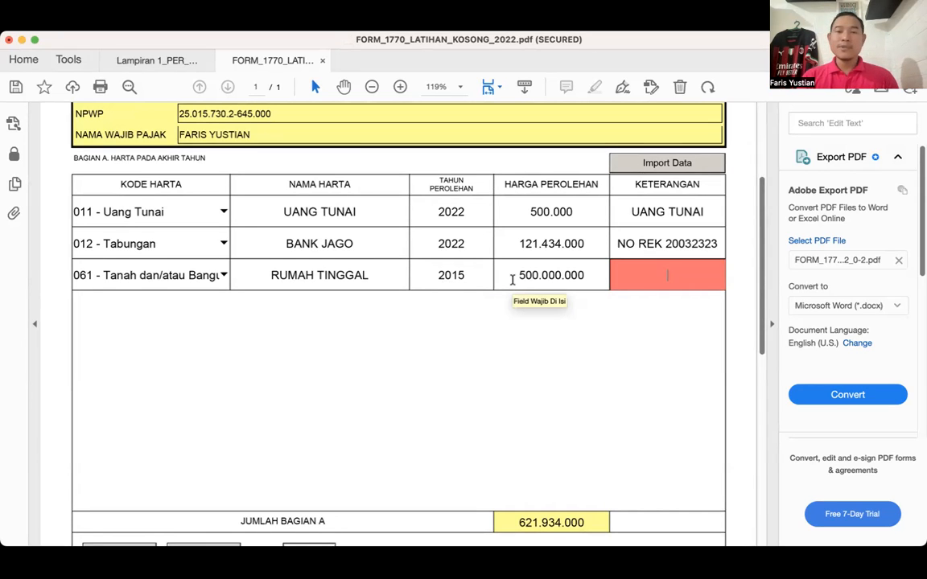
scroll(512, 279, up, 5)
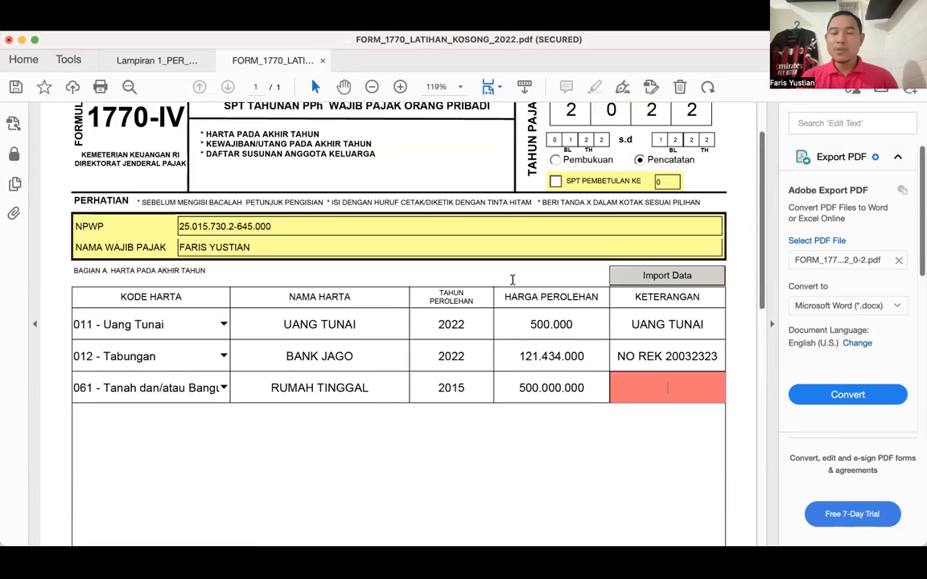
scroll(511, 279, down, 2)
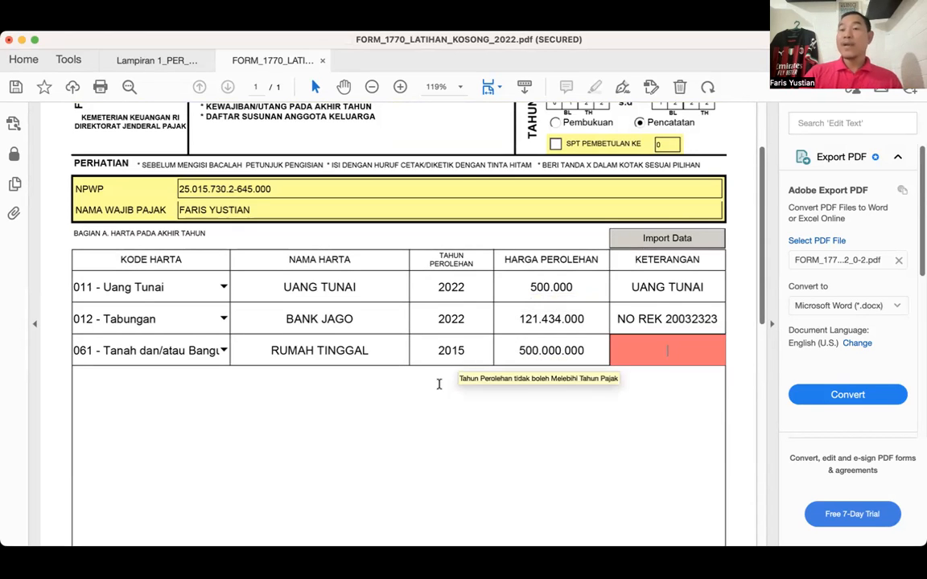
scroll(439, 383, up, 1)
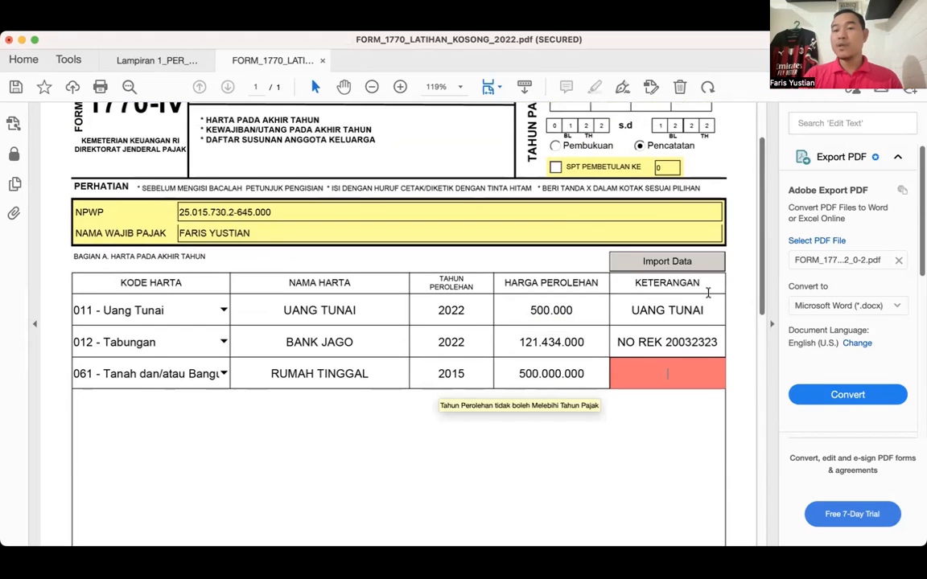
scroll(724, 240, up, 3)
scroll(724, 239, down, 5)
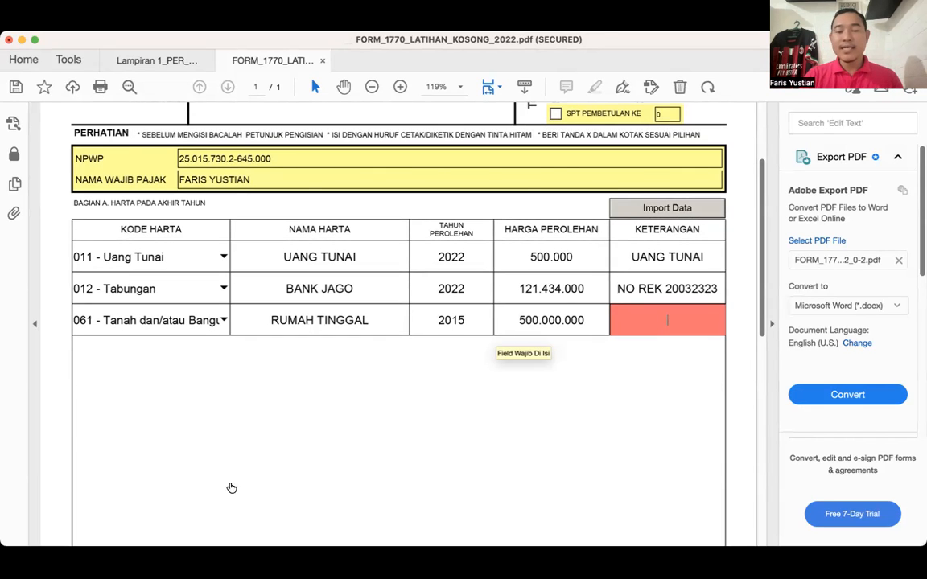
scroll(218, 482, down, 3)
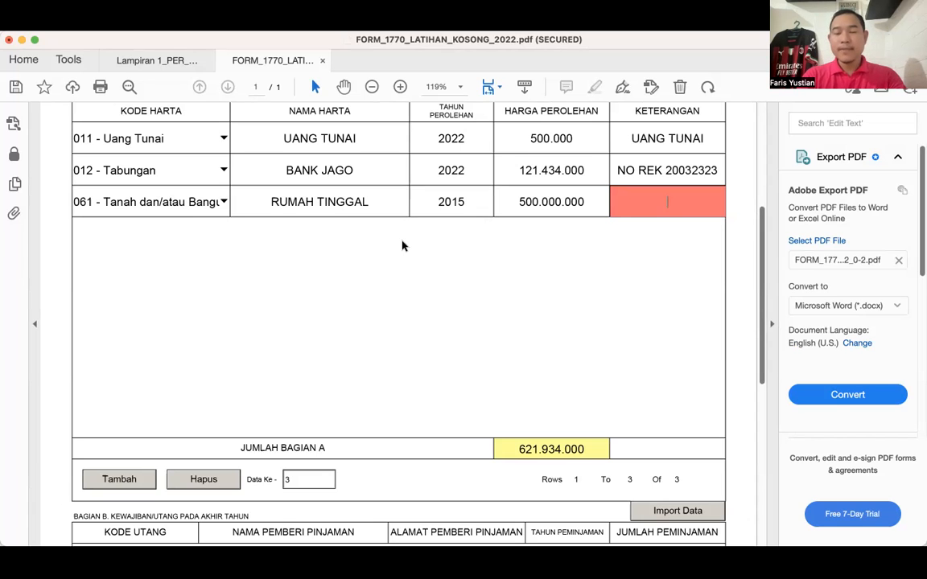
scroll(480, 248, up, 1)
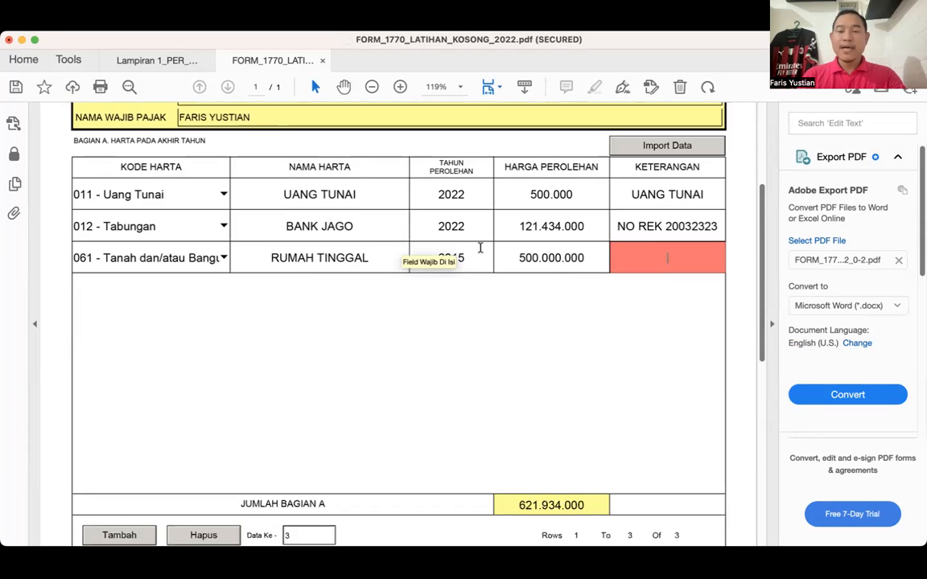
- Enter NO PBB followed by the property tax number as the Keterangan of the RUMAH TINGGAL row
text(NO PBB 4)
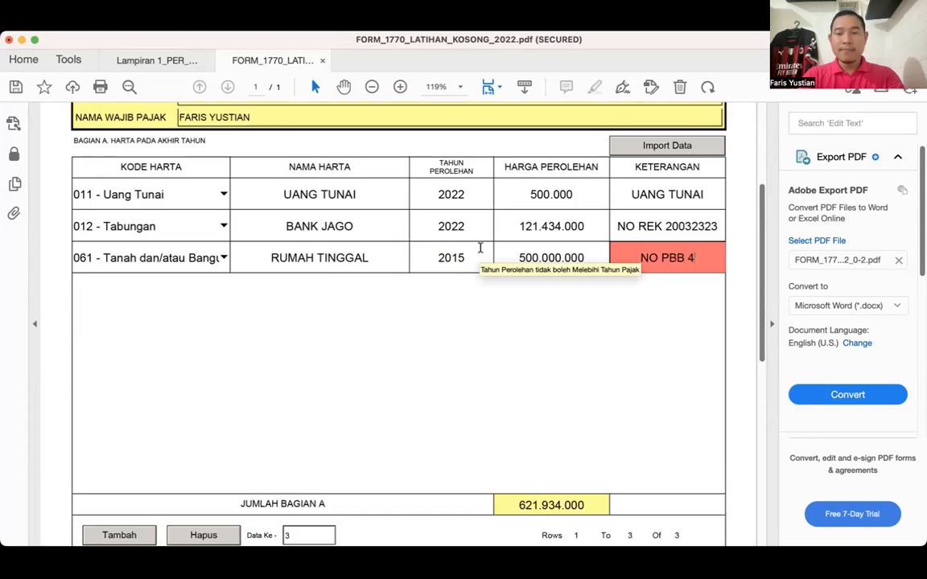
text(232310000)
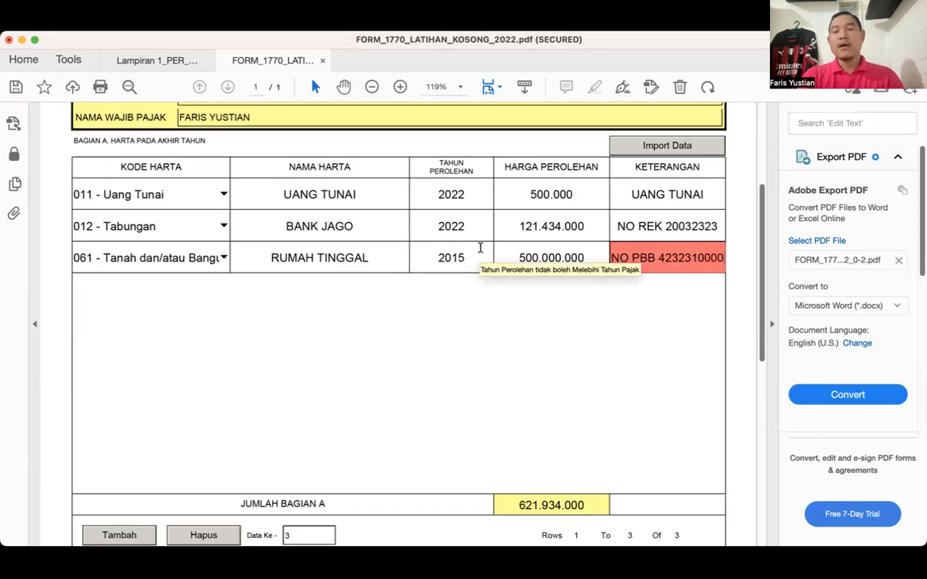
key(Tab)
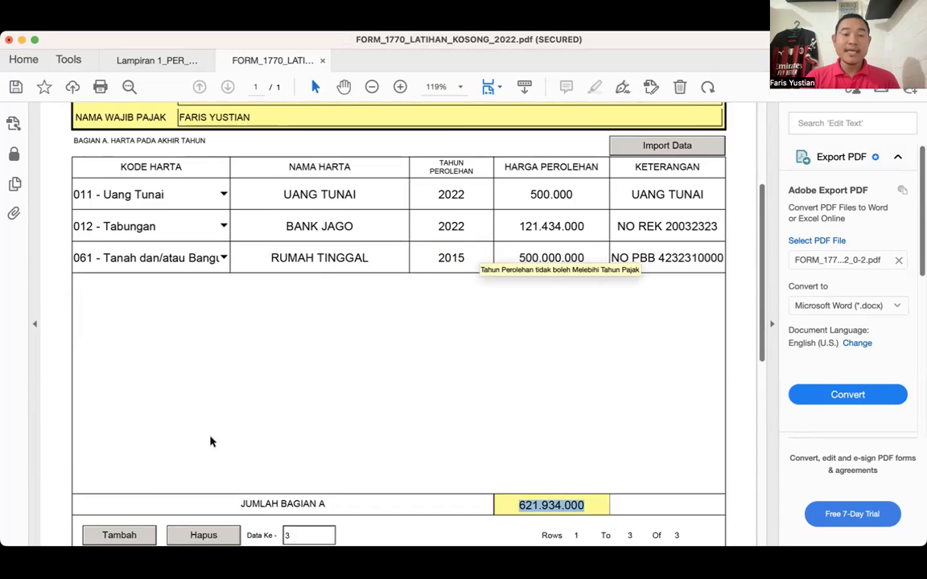
- Add a fourth asset row in Bagian A with code 043 - Mobil and place the cursor in its Nama Harta field
scroll(207, 434, down, 2)
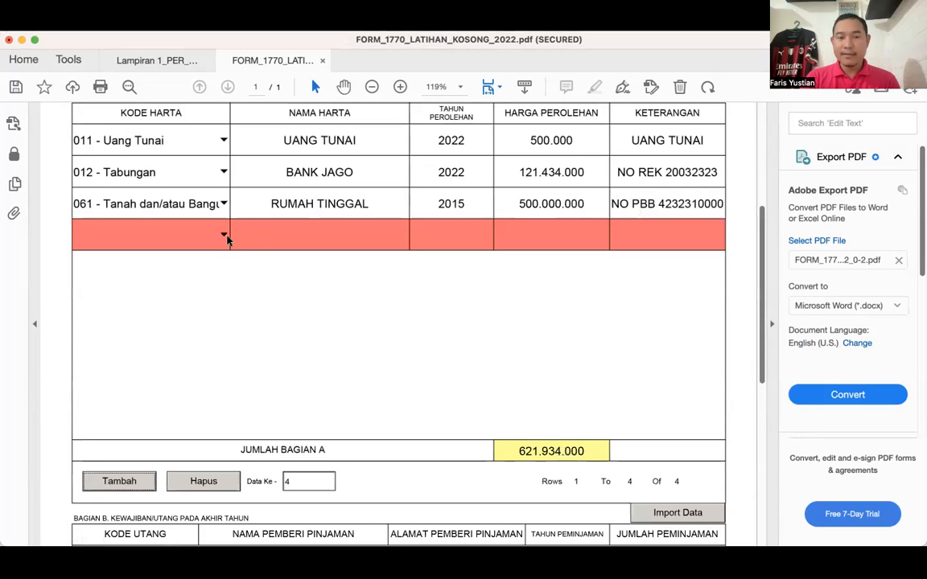
click(224, 234)
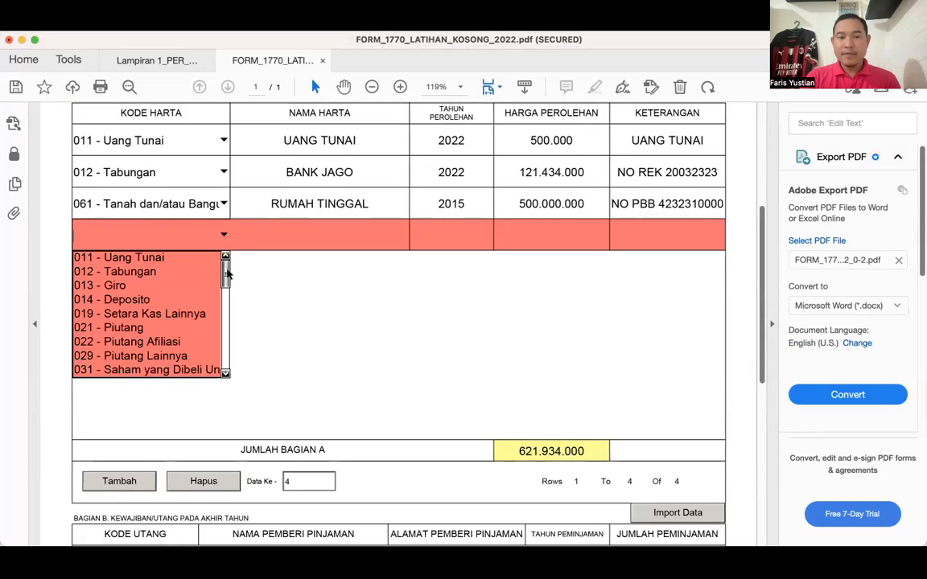
click(225, 374)
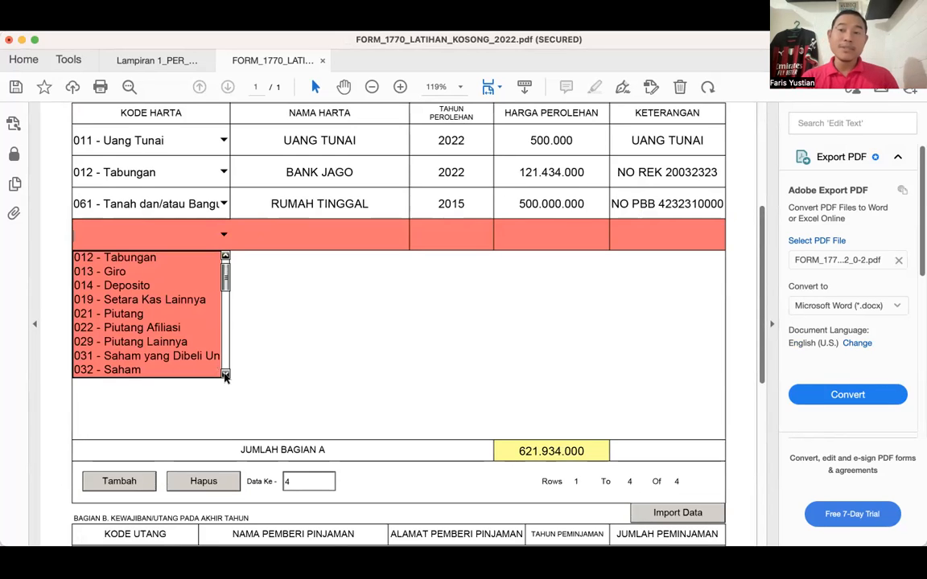
click(225, 374)
click(226, 374)
click(225, 374)
click(225, 374)
click(225, 374)
click(225, 374)
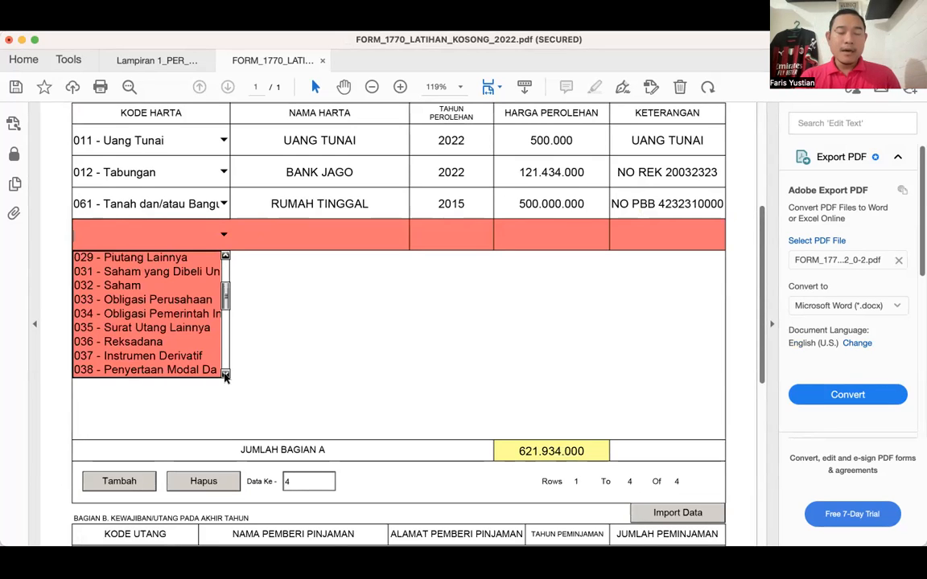
click(225, 374)
click(225, 374)
click(225, 374)
click(225, 374)
click(225, 374)
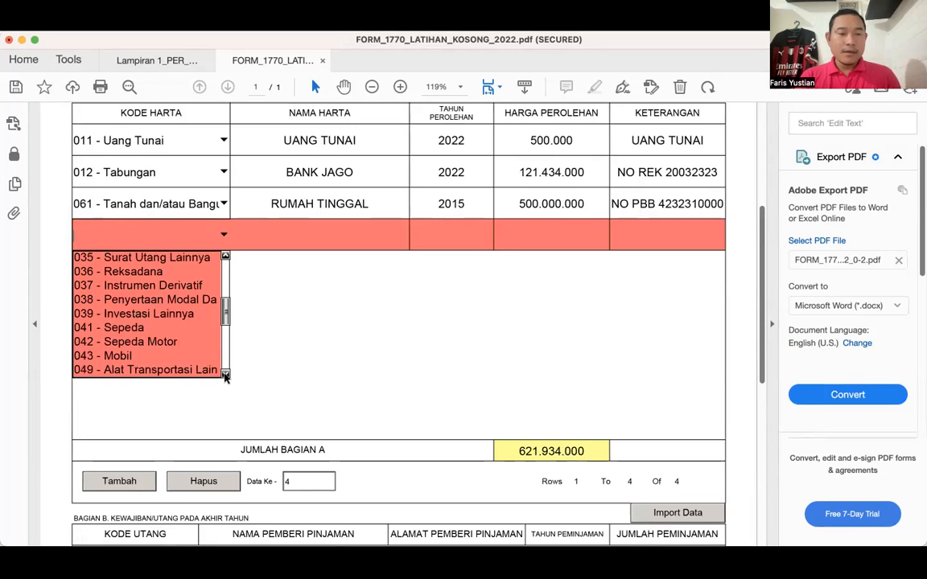
click(135, 355)
click(315, 234)
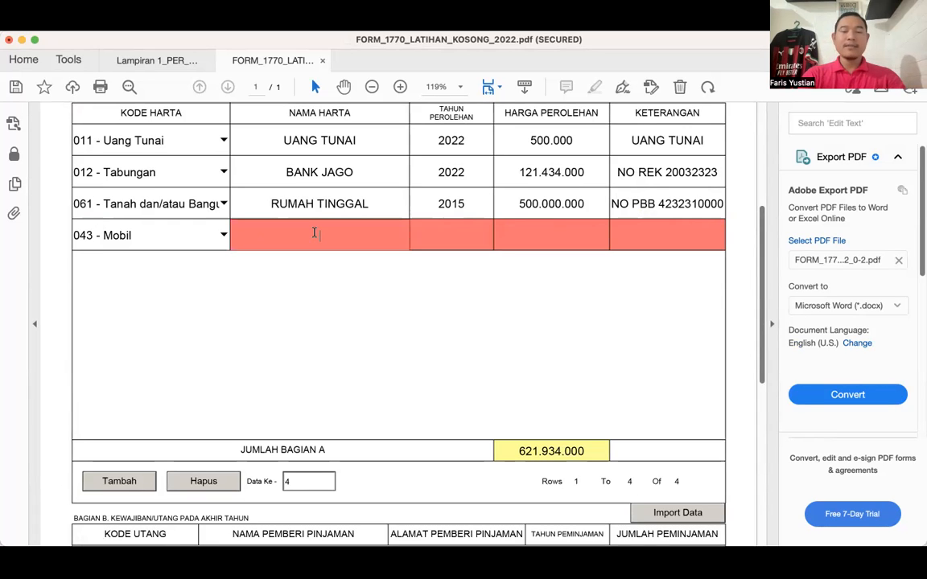
text(Y)
key(BackSpace)
text(TOYO)
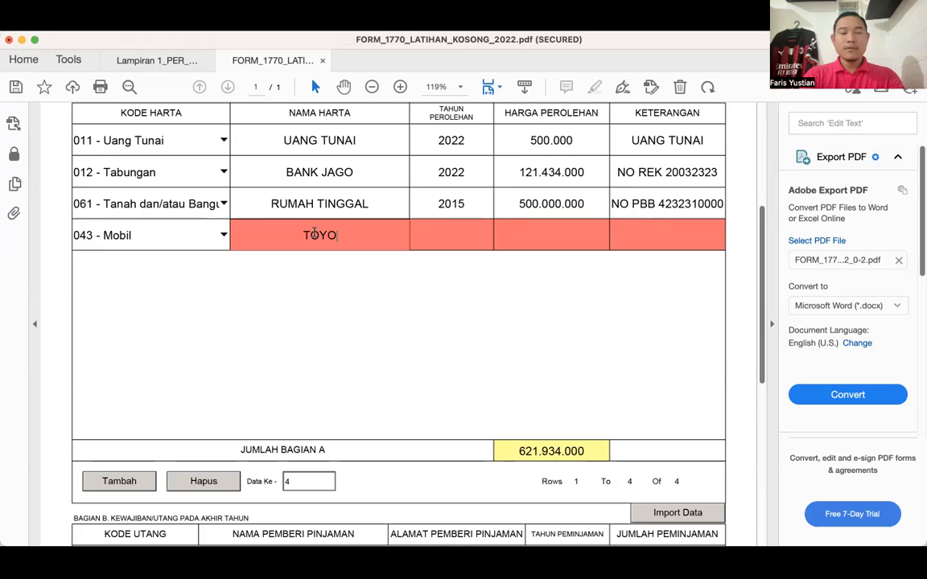
key(BackSpace)
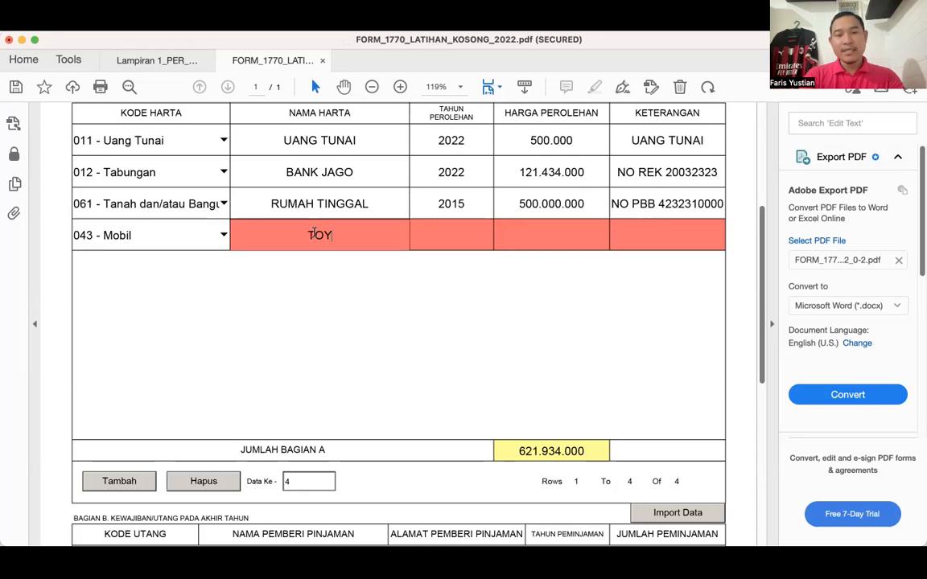
key(BackSpace)
key(BackSpace)
key(BackSpace)
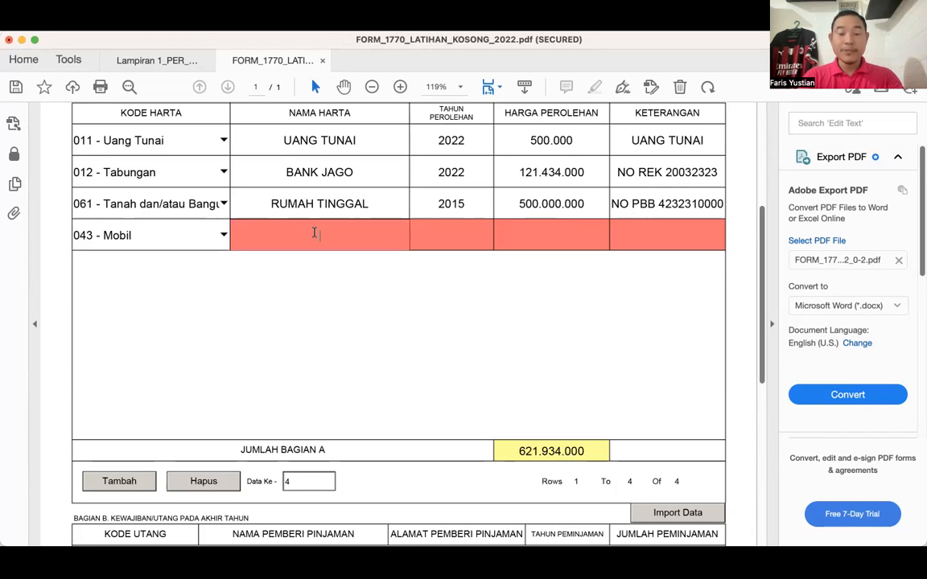
- Enter HYUNDAI STARGAZER as the asset name and 2022 as the acquisition year in the 043 car row
text(N)
text(YU)
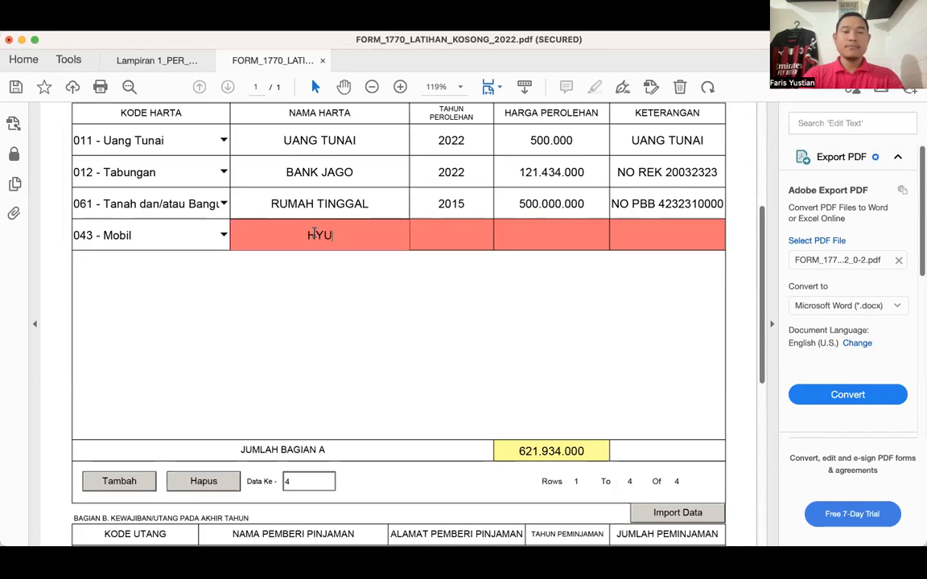
text(NDAI )
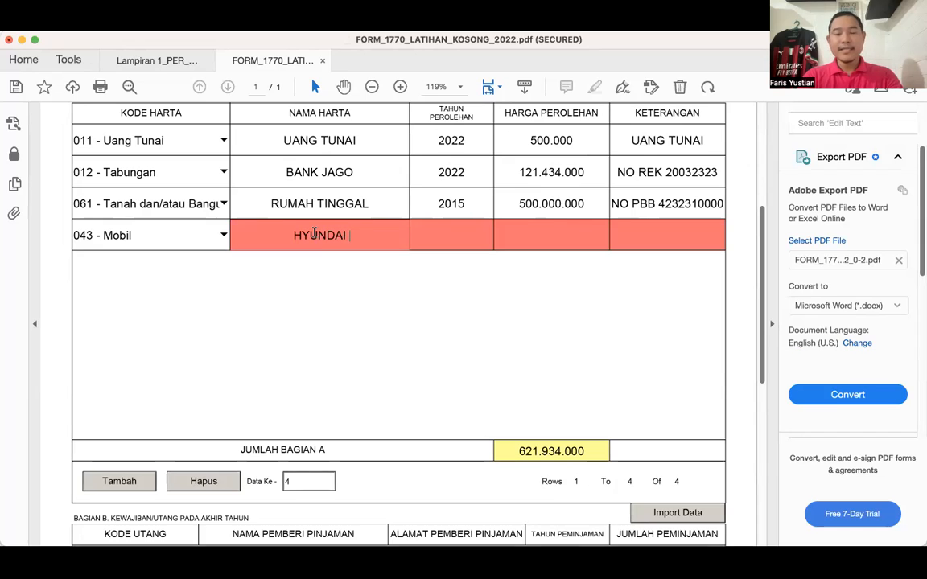
text(STARGA)
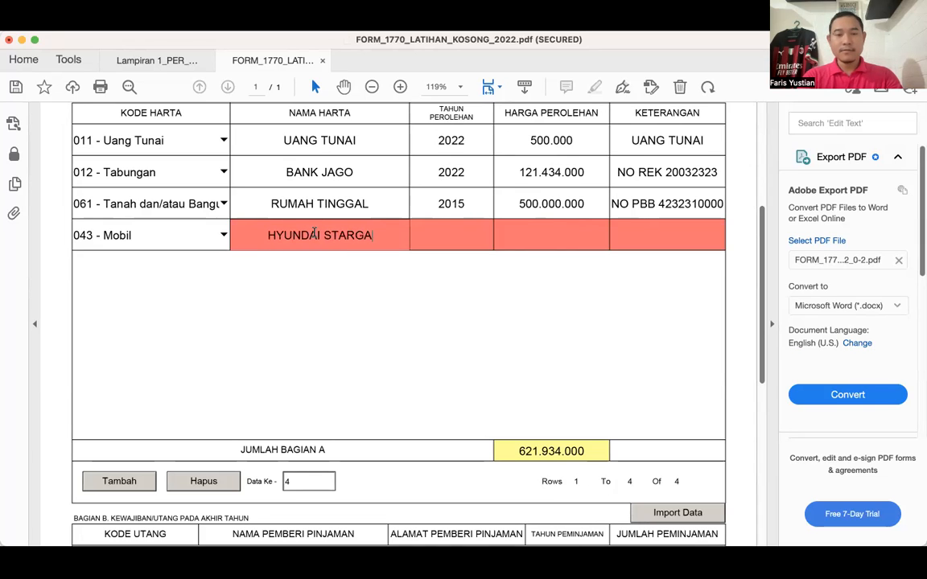
text(ZER)
key(Tab)
text(2022)
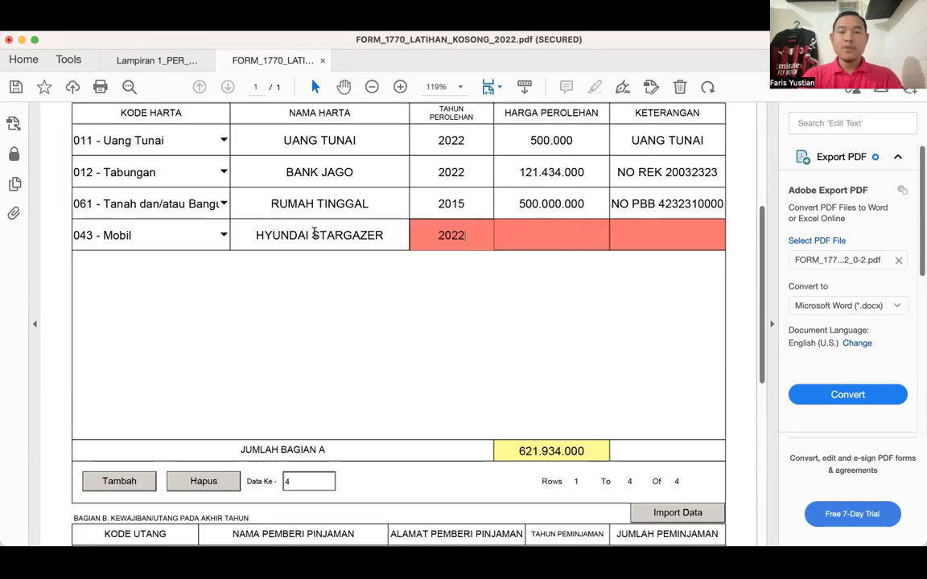
key(Tab)
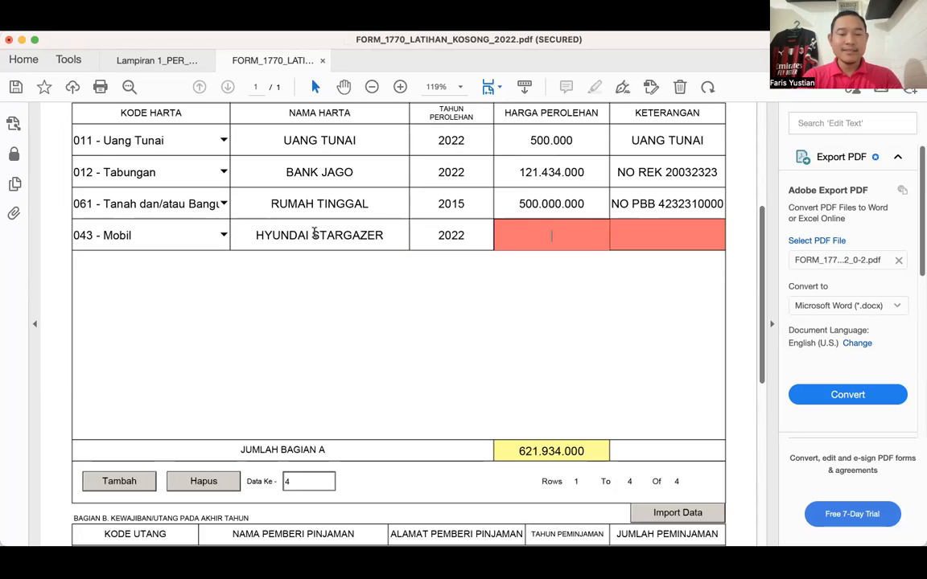
- Enter 300.000.000 as the acquisition price (Harga Perolehan) of the HYUNDAI STARGAZER row
text(3)
text(0)
text(0.00)
text(0.0)
text(00000)
key(Tab)
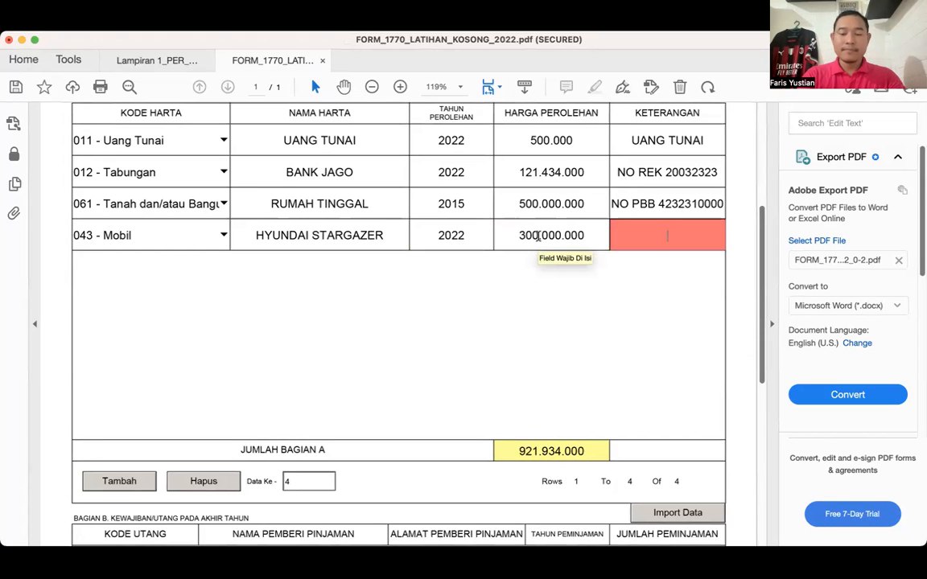
- Enter BPKB followed by the vehicle ownership document number as the Keterangan of the HYUNDAI STARGAZER row
text(BPKB 4242311)
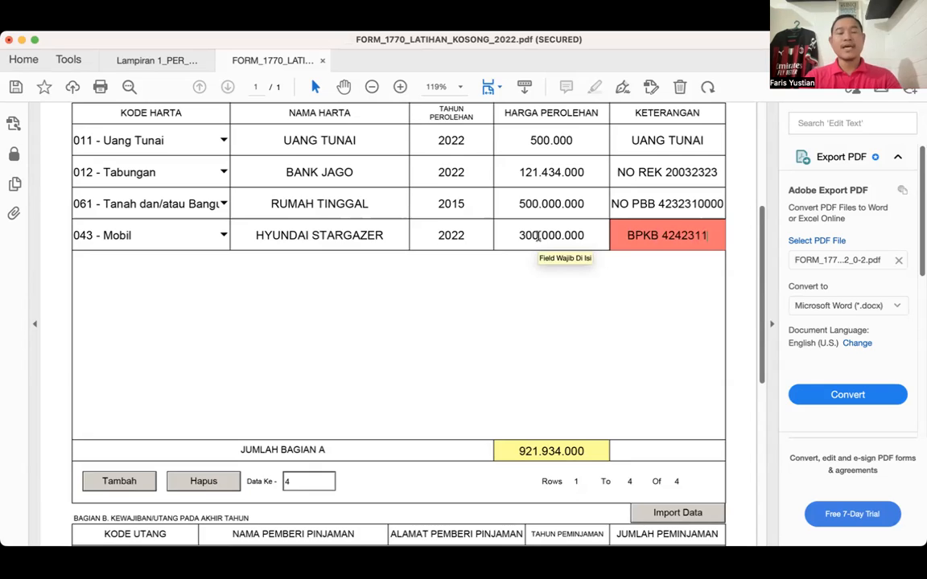
key(Tab)
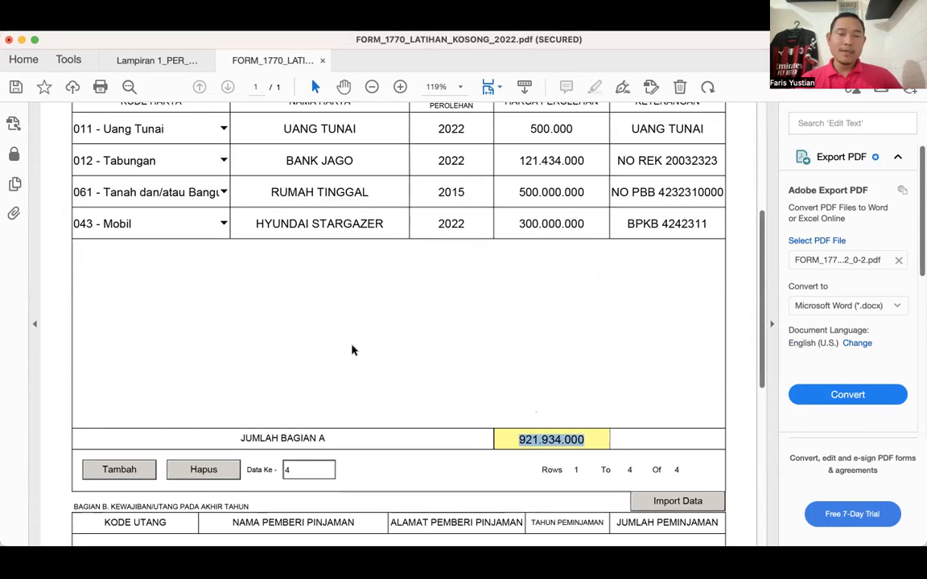
- Add a liability row in Bagian B and set its Kode Utang to 101 - Utang Bank
scroll(352, 350, up, 1)
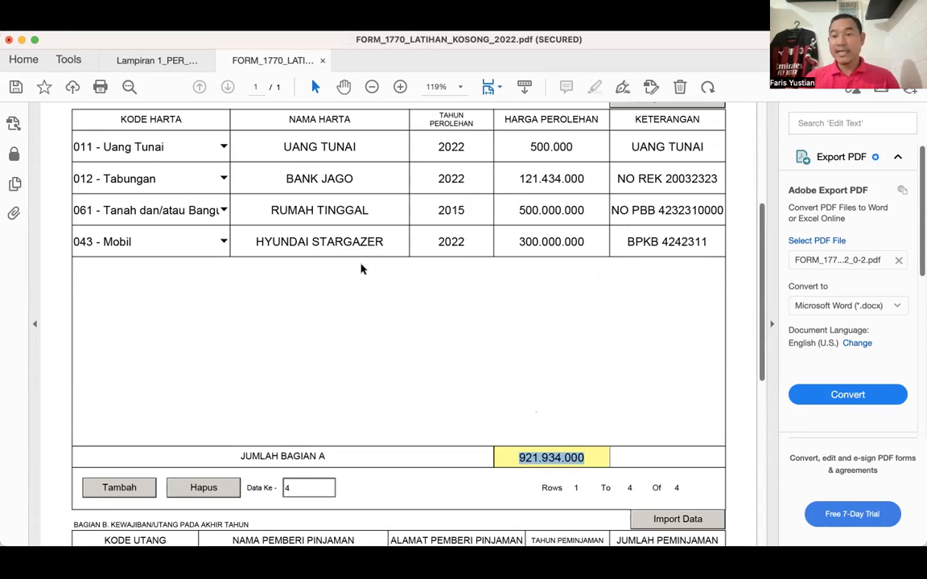
scroll(152, 441, down, 4)
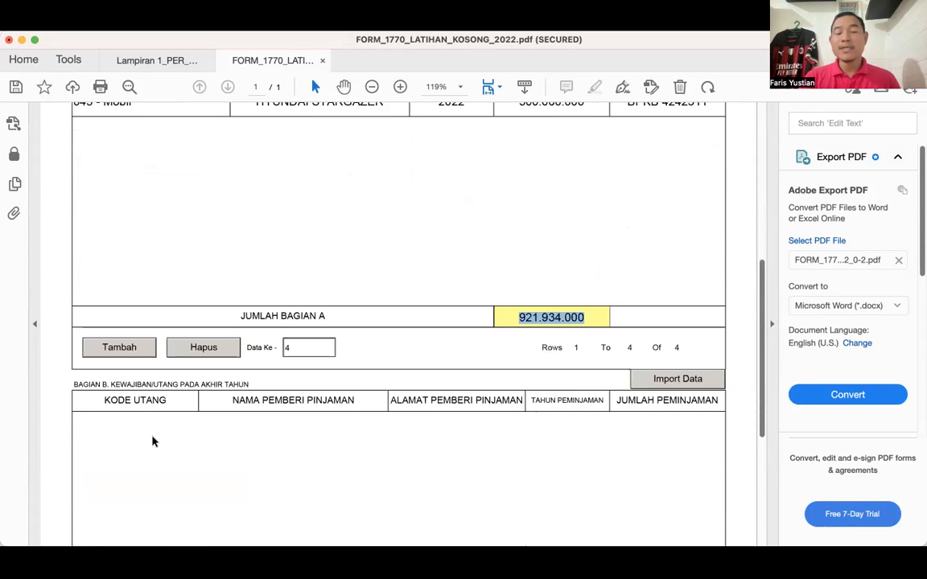
scroll(153, 441, down, 1)
scroll(153, 441, down, 2)
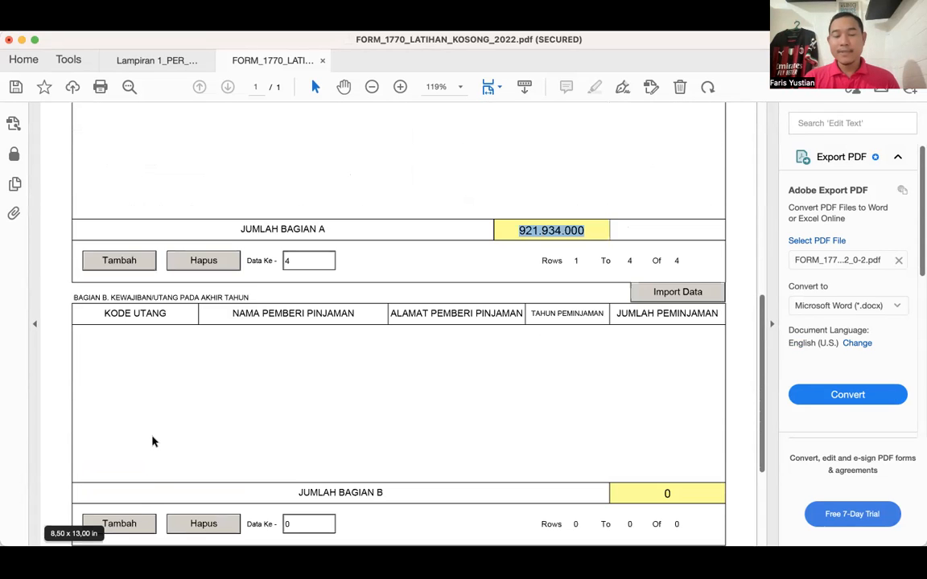
scroll(138, 490, down, 1)
click(131, 504)
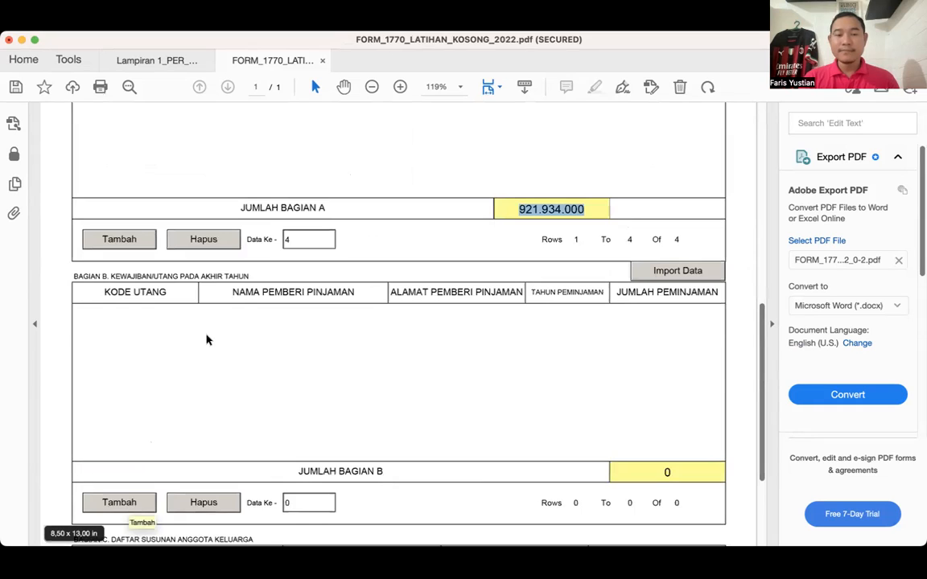
click(192, 319)
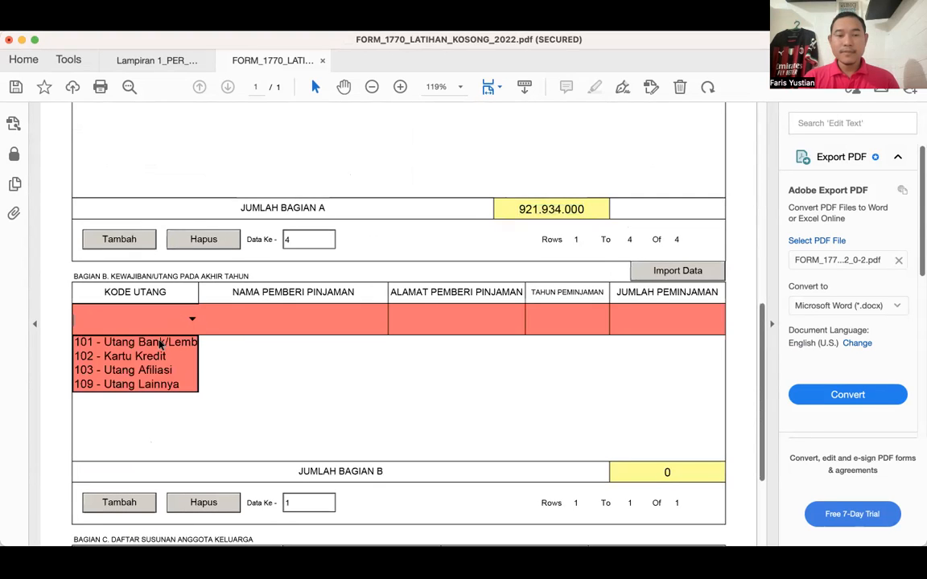
click(164, 342)
- Enter BANK BCA as the lender name and JAKARTA as the lender address in the 101 bank debt row
click(268, 316)
text(BANK BCA)
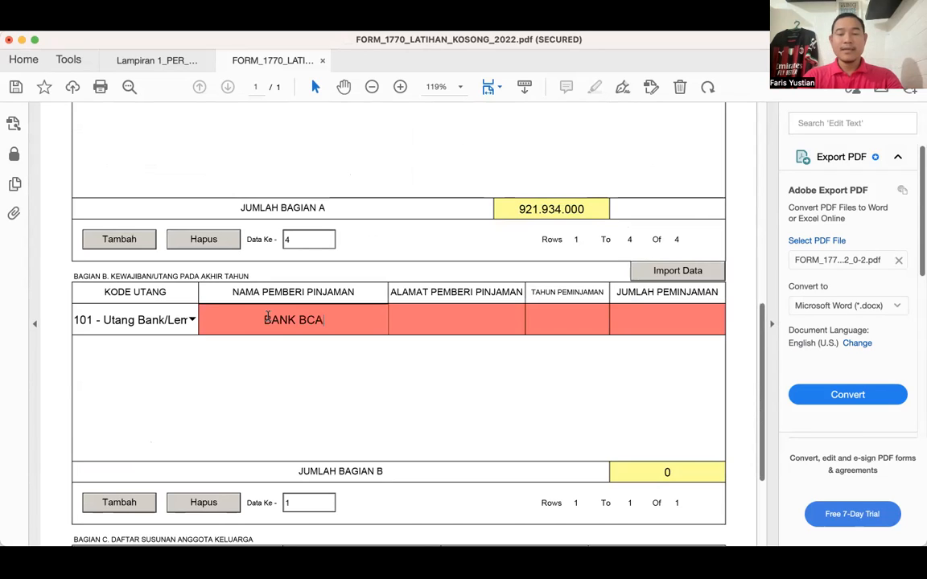
key(Tab)
text(JAKAARTA)
key(BackSpace)
key(BackSpace)
key(BackSpace)
key(BackSpace)
text(RTA)
key(Tab)
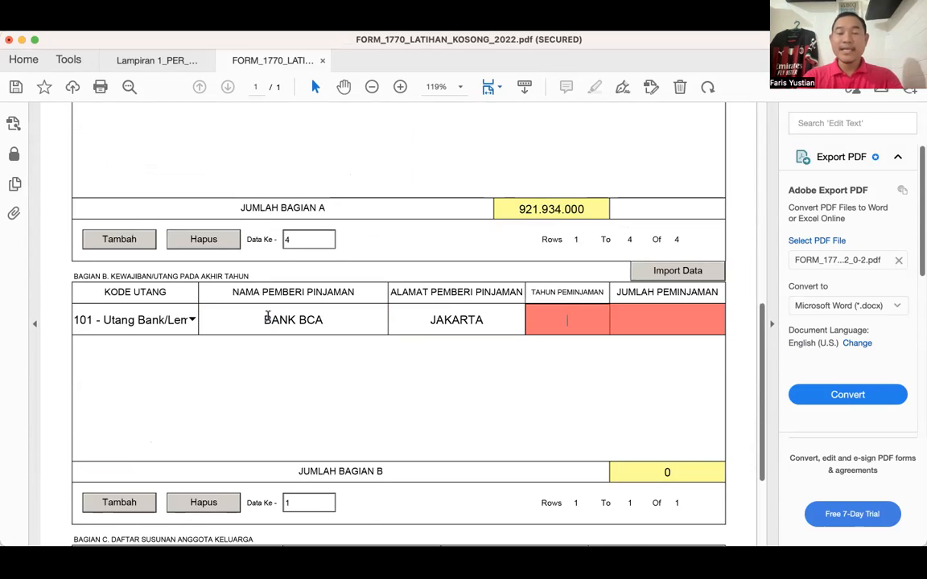
- Check the house's acquisition year in Bagian A and enter 2015 as the loan year of the BANK BCA row
scroll(268, 315, up, 1)
scroll(451, 193, up, 5)
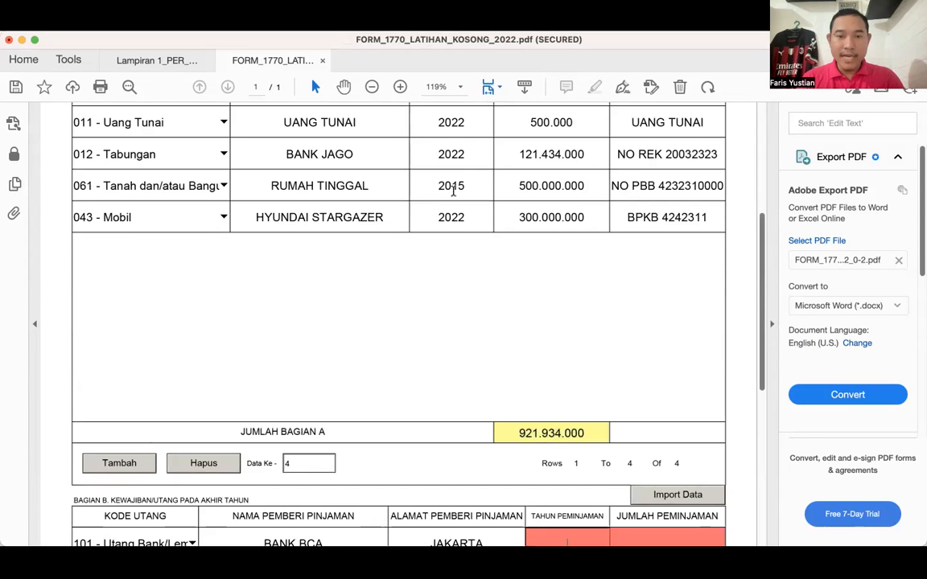
scroll(454, 193, down, 4)
text(20)
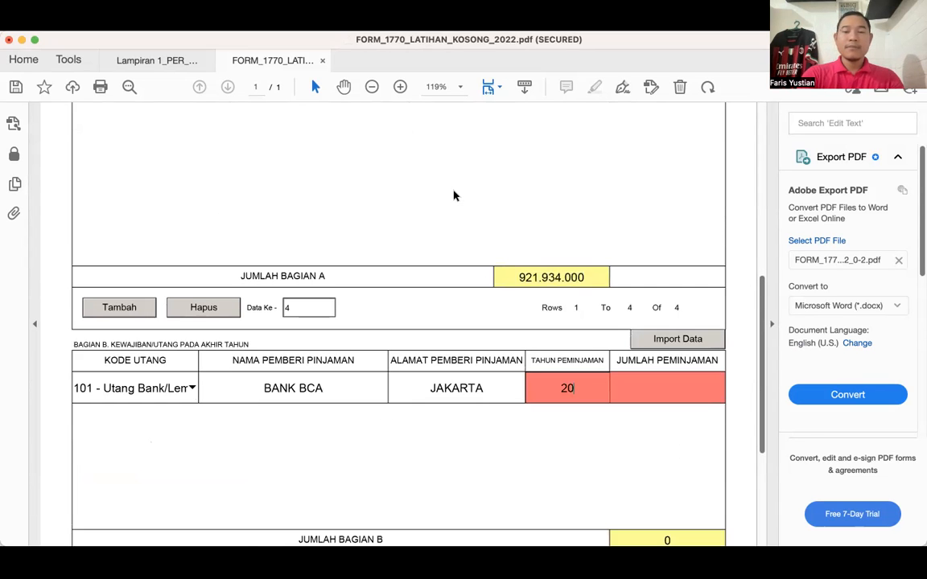
text(15)
key(Tab)
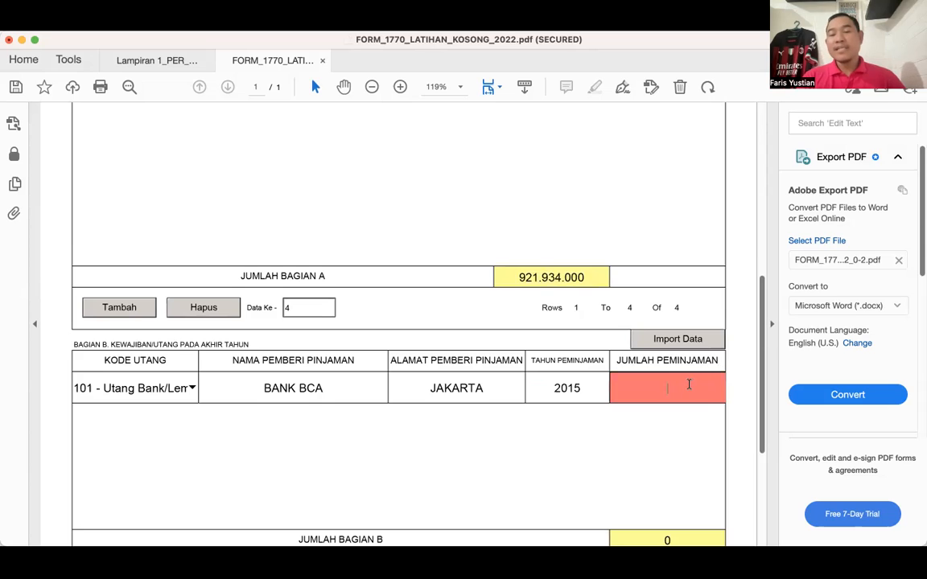
- Collapse the Export PDF side pane to give the form more width
scroll(689, 385, up, 4)
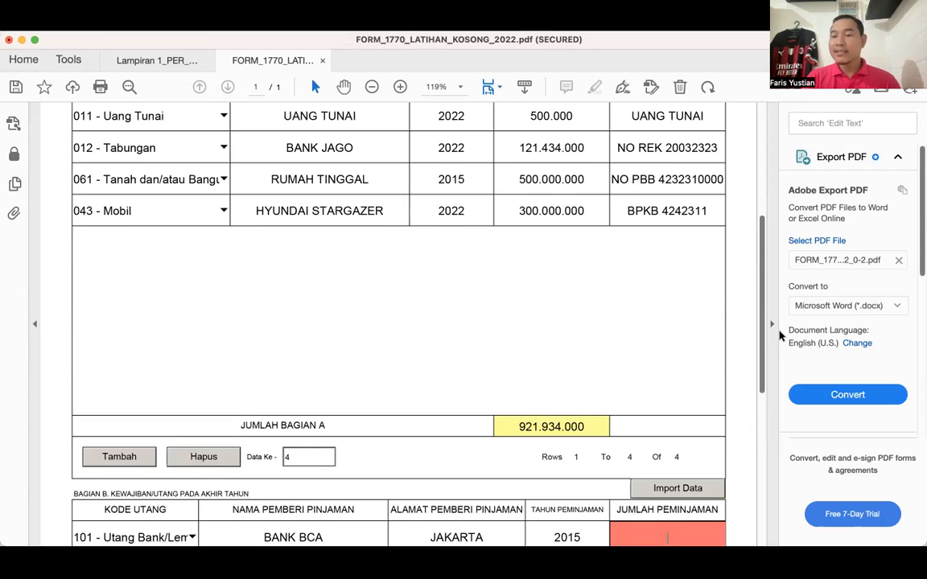
scroll(770, 331, down, 1)
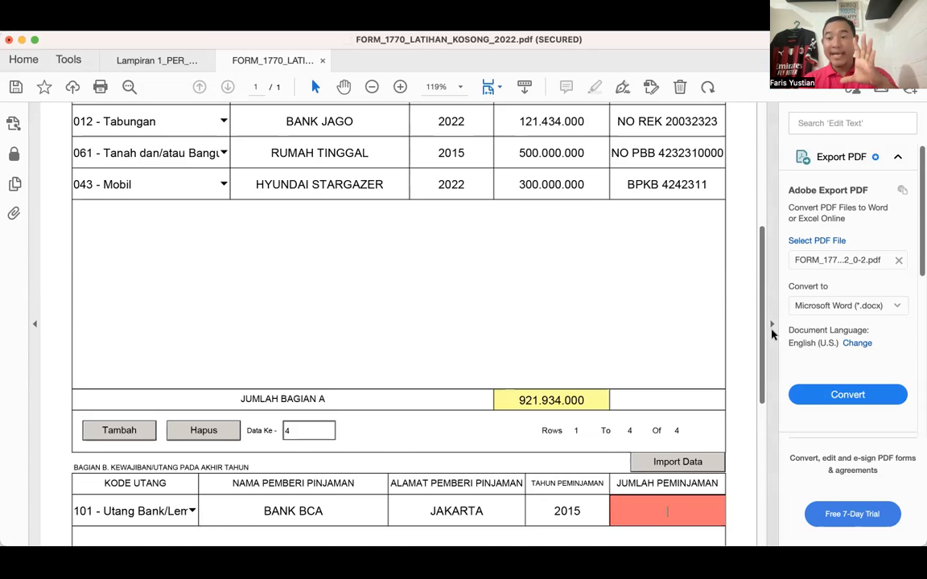
click(771, 328)
scroll(771, 335, down, 3)
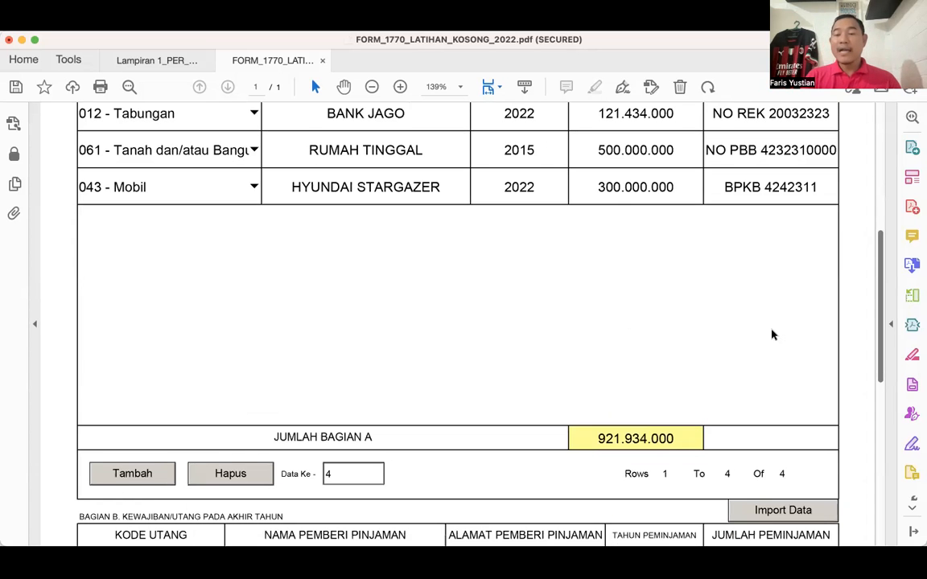
- Compare the RUMAH TINGGAL acquisition price in Bagian A with the BANK BCA debt row in Bagian B
scroll(772, 334, down, 5)
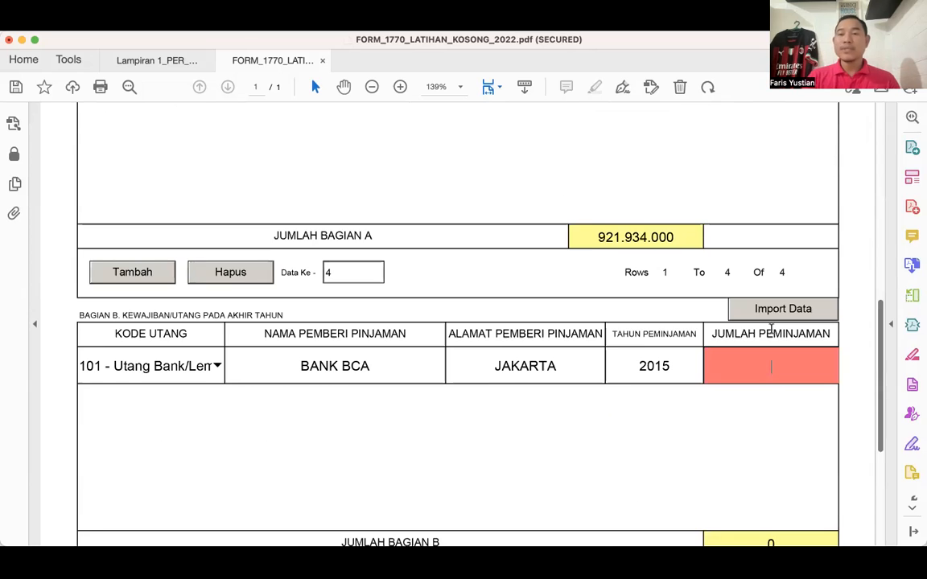
scroll(770, 330, down, 1)
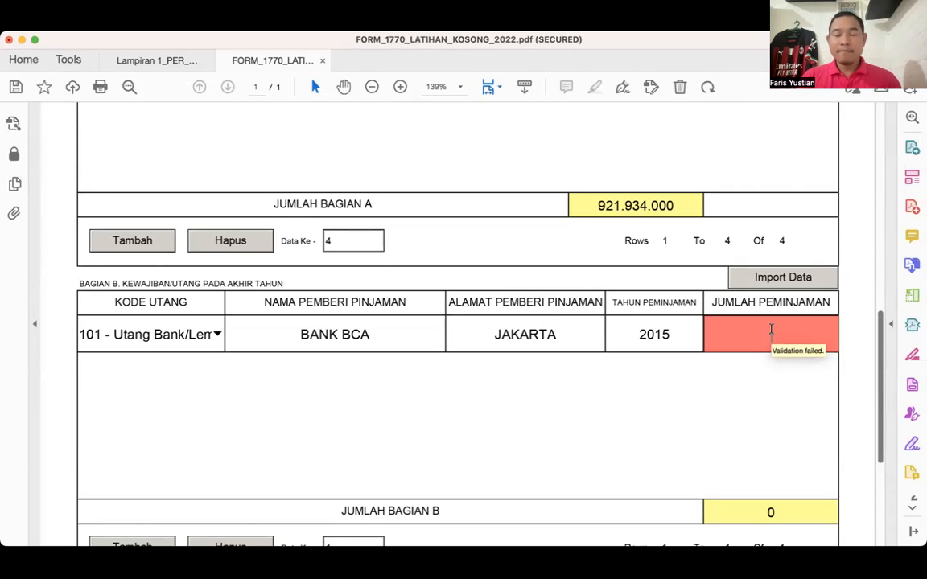
scroll(689, 328, up, 1)
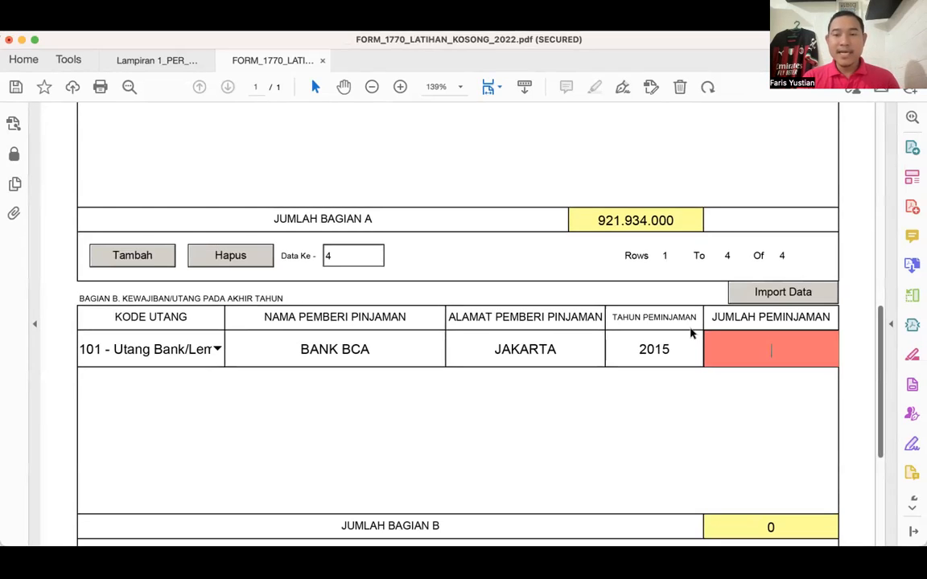
scroll(689, 333, up, 5)
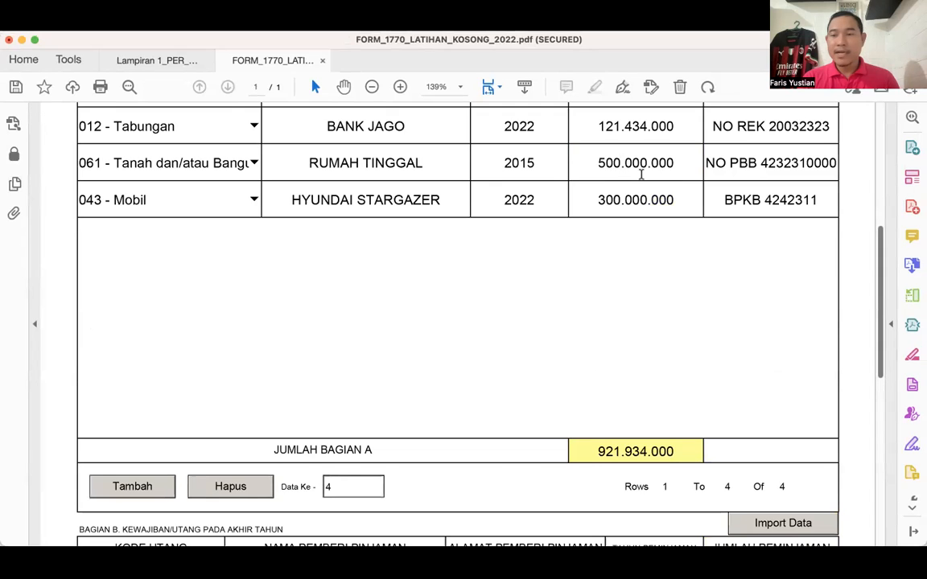
scroll(664, 242, down, 3)
scroll(665, 238, down, 3)
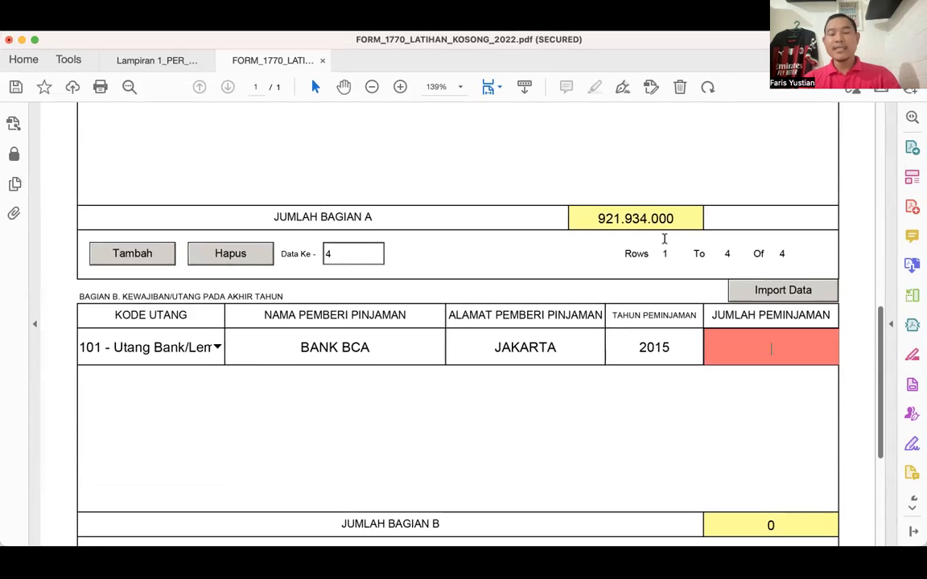
- Enter 350.232.000 as the loan amount of the BANK BCA row in Bagian B
text(350)
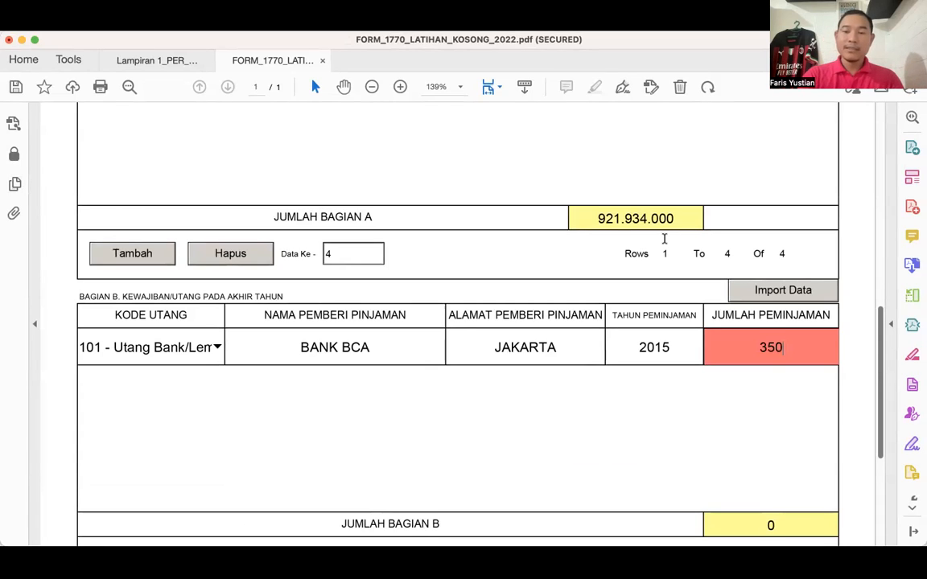
text(.232)
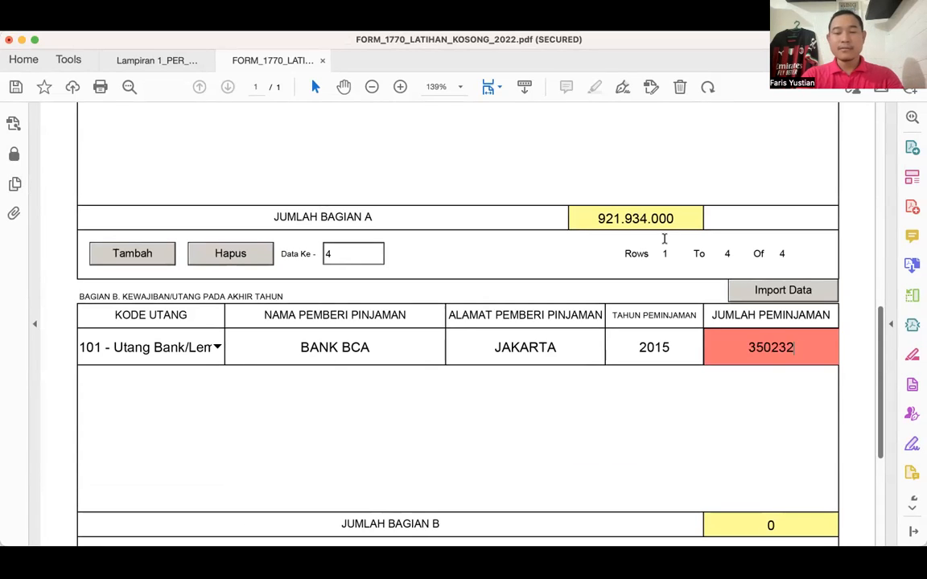
text(.000)
key(Tab)
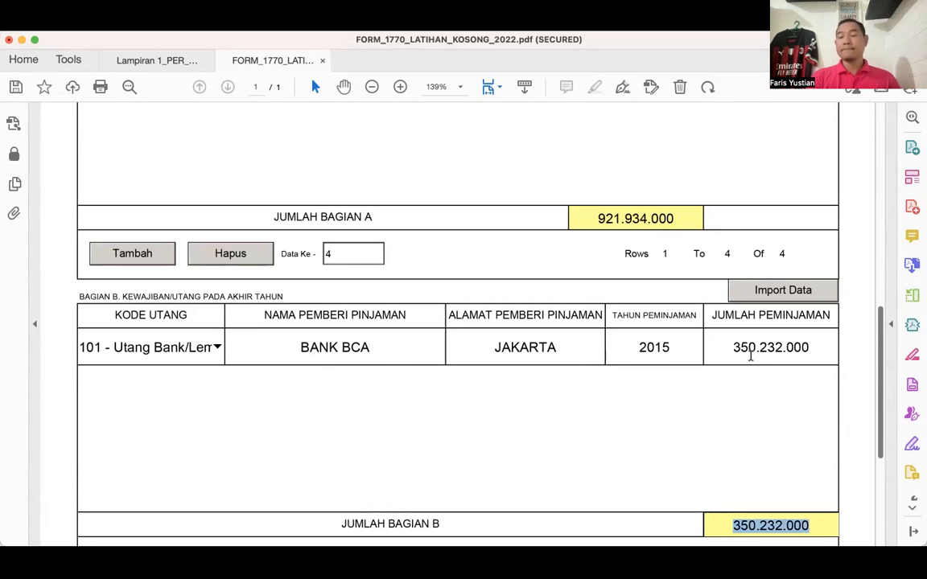
- Add a second debt row in Bagian B and set its debt code to 101 - Utang Bank
scroll(752, 361, down, 1)
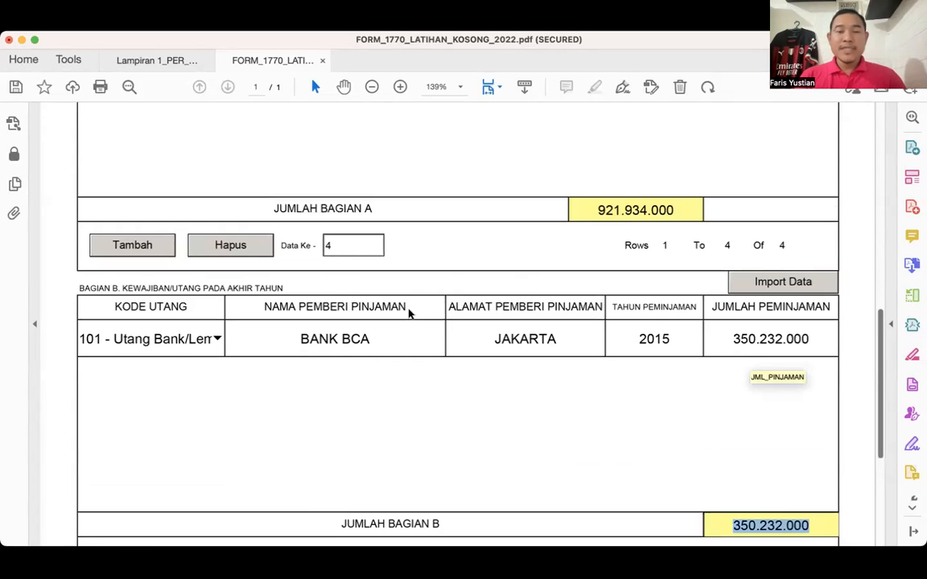
scroll(410, 312, down, 2)
scroll(434, 290, up, 5)
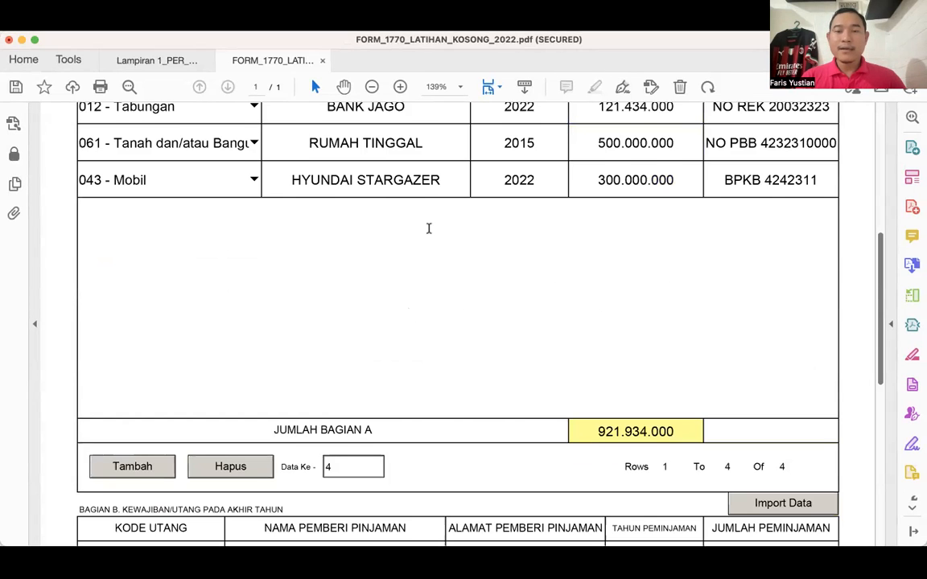
scroll(444, 226, up, 1)
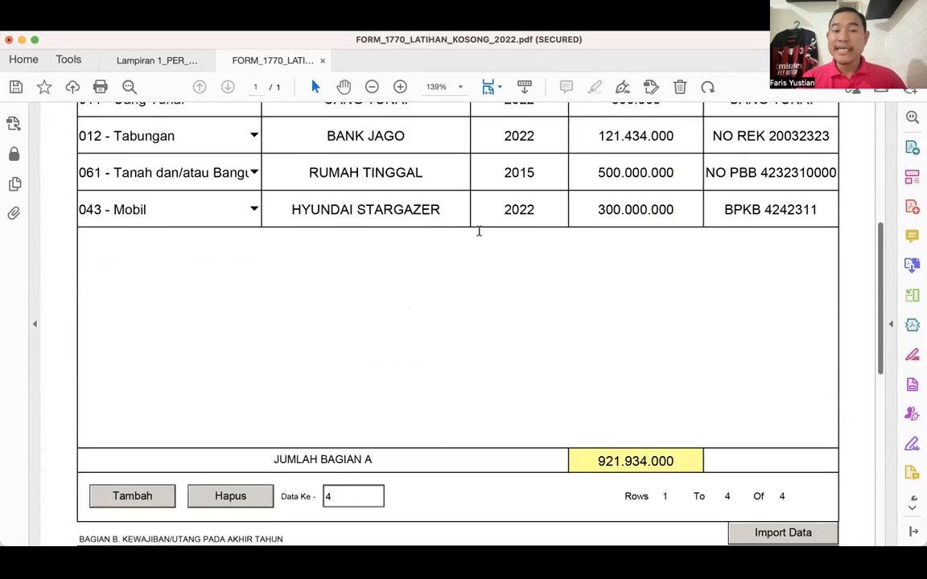
scroll(480, 233, down, 6)
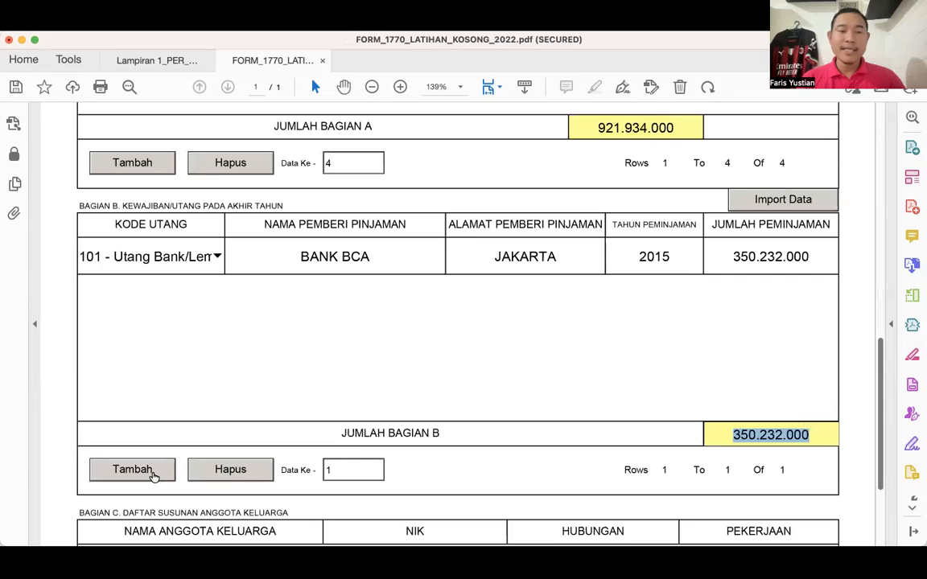
click(133, 469)
click(193, 293)
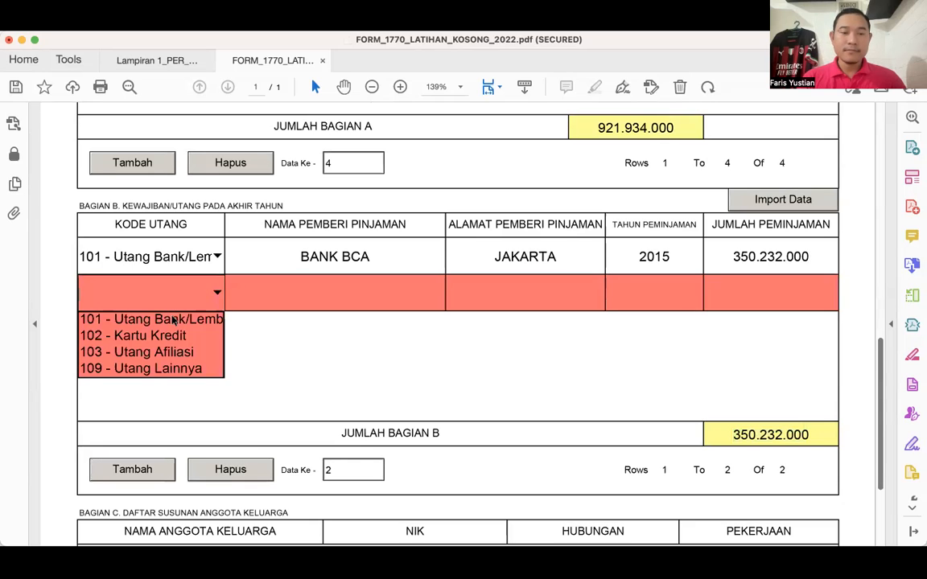
click(173, 320)
click(298, 295)
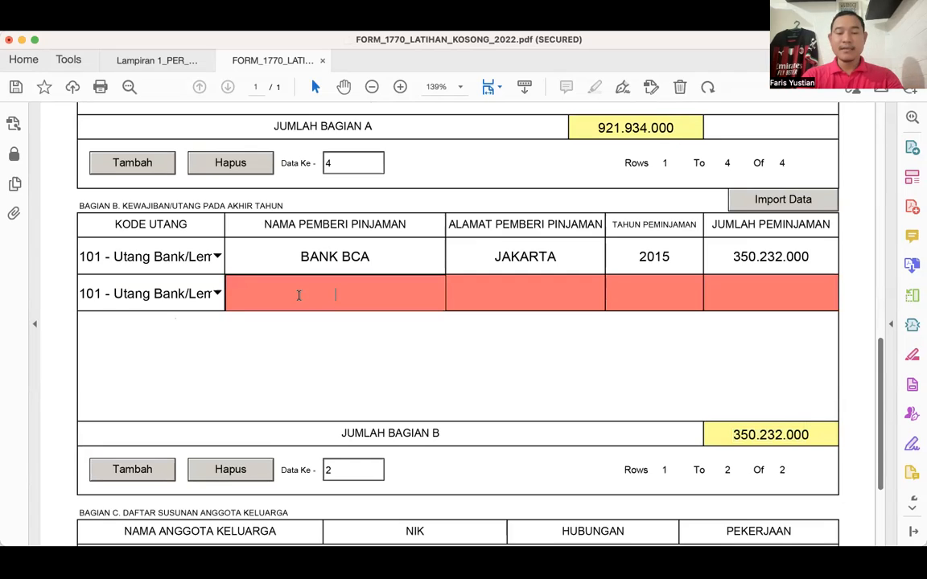
- Enter BCA FINANCE as the lender name in the second debt row
text(BCA FINANCE)
key(Tab)
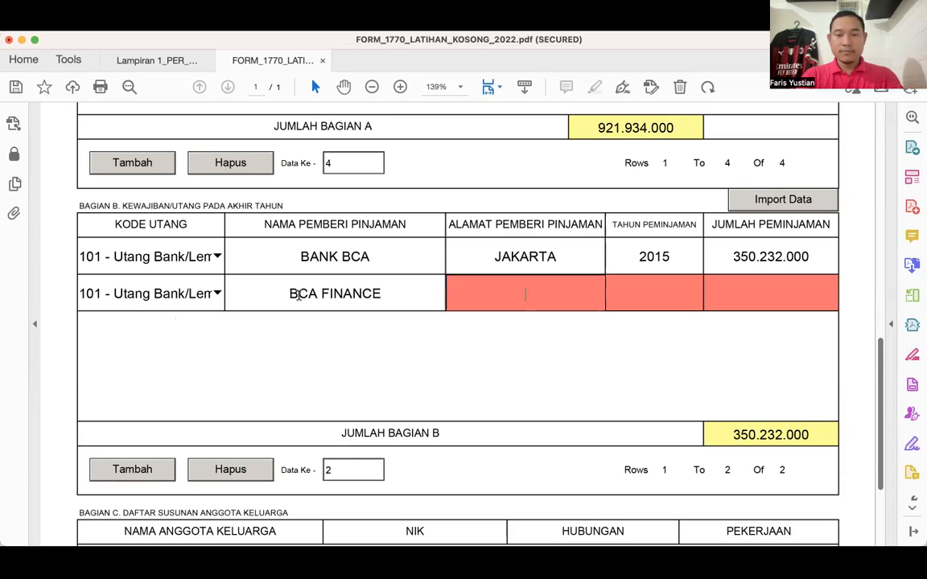
- Enter JAKARTA as the lender address and 2022 as the loan year in the BCA FINANCE row
text(JAKARTA)
key(Tab)
text(2022)
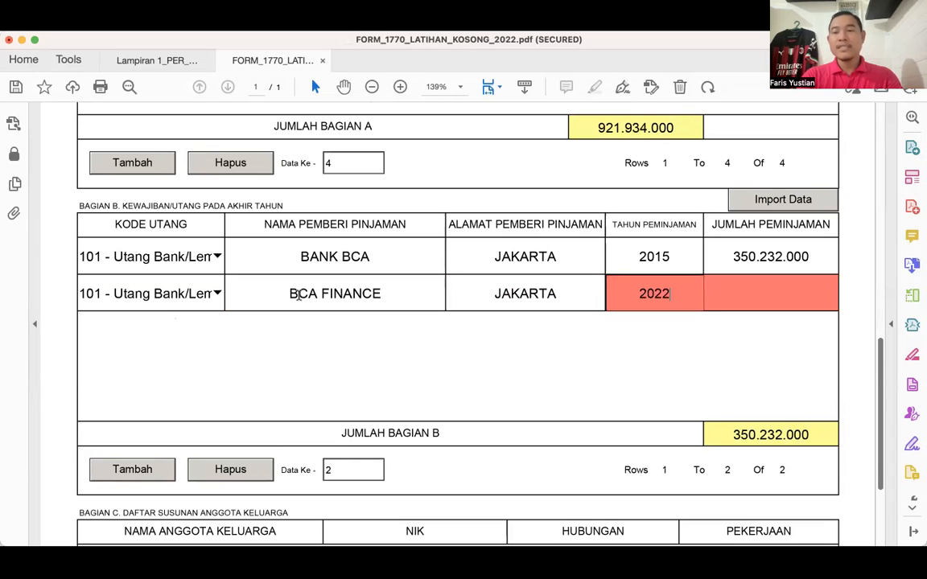
key(Tab)
- Check the car's entry in Bagian A and enter 2.532.023.200 as the BCA FINANCE loan amount
scroll(299, 297, up, 3)
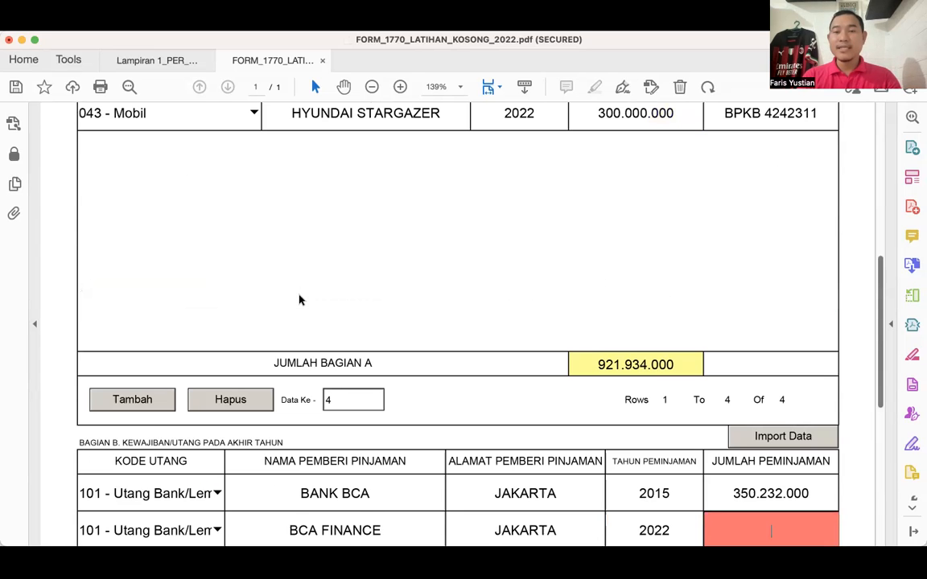
scroll(595, 167, up, 1)
scroll(604, 177, down, 2)
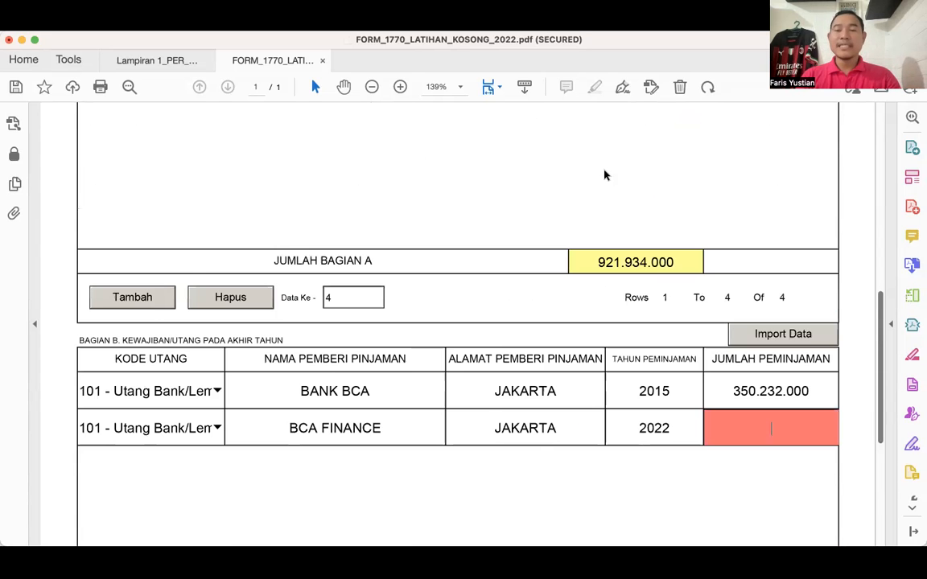
scroll(605, 176, down, 1)
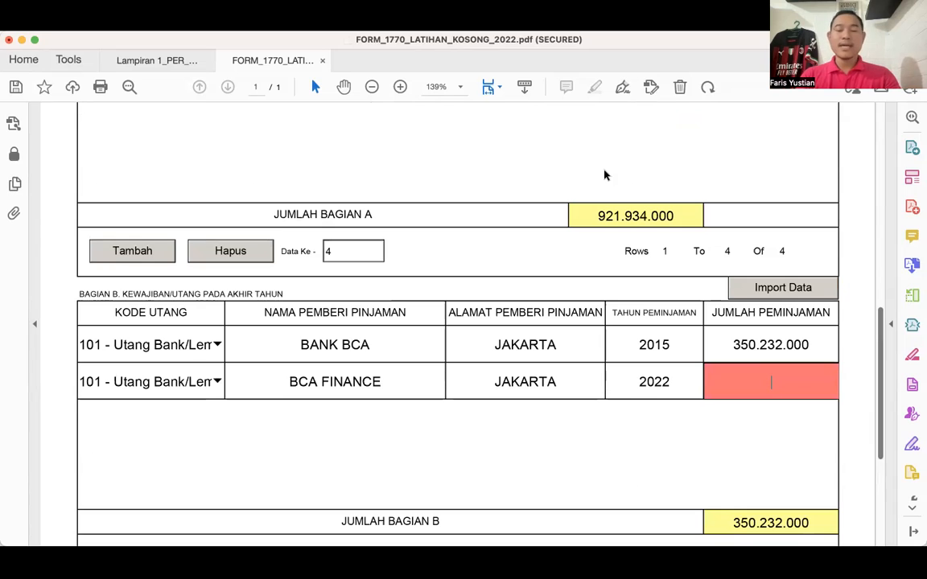
text(25)
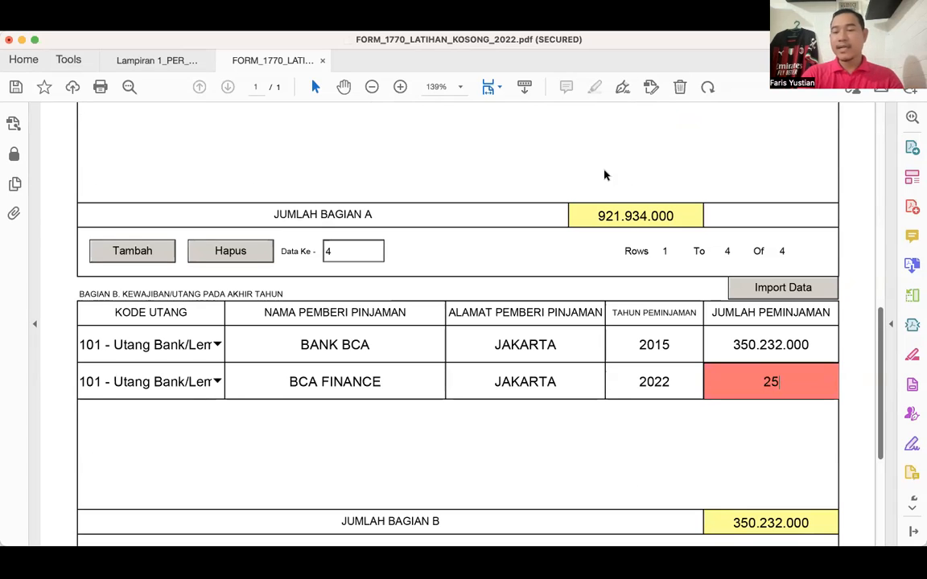
text(0)
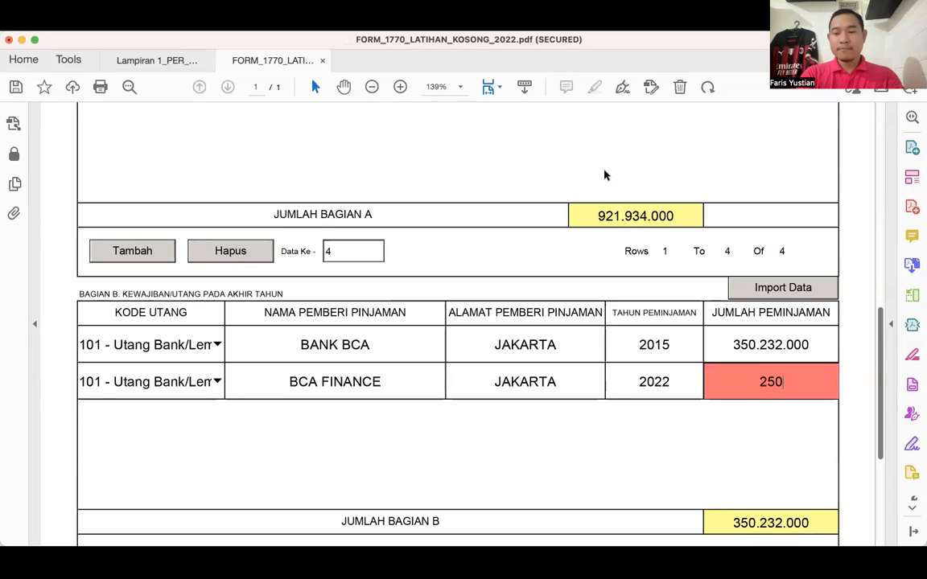
key(BackSpace)
text(320000)
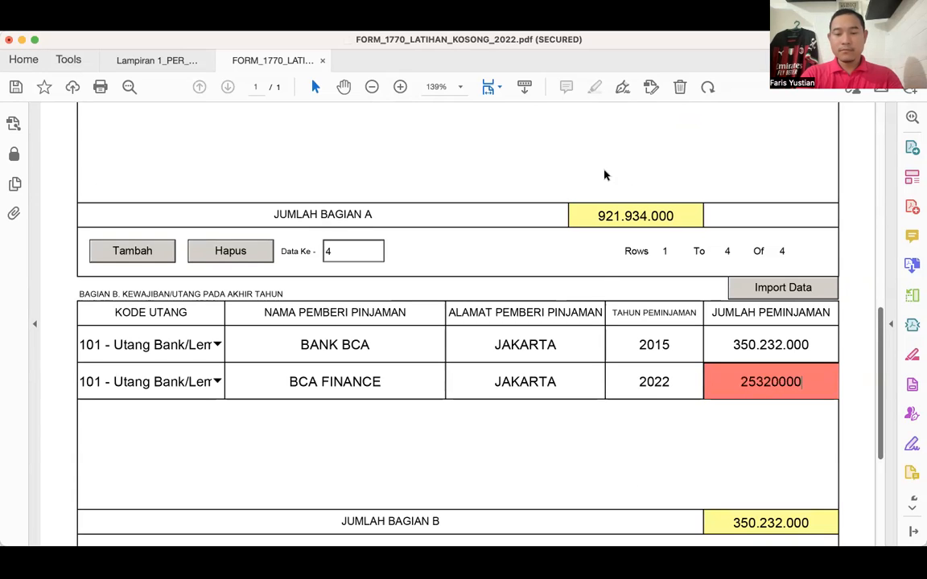
key(BackSpace)
key(BackSpace)
key(BackSpace)
text(23200)
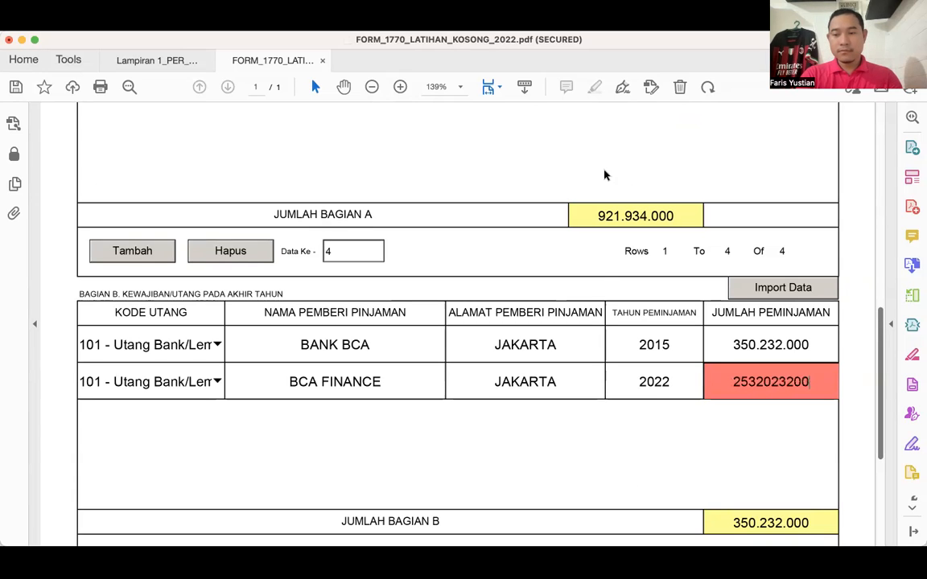
key(Tab)
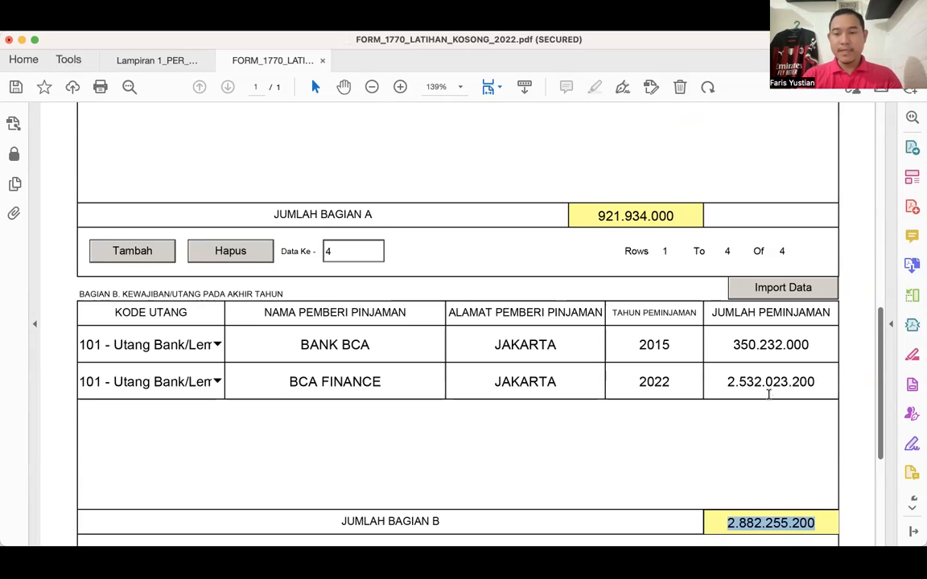
- Correct the loan amount of the BCA FINANCE row to 250.220.000
click(785, 384)
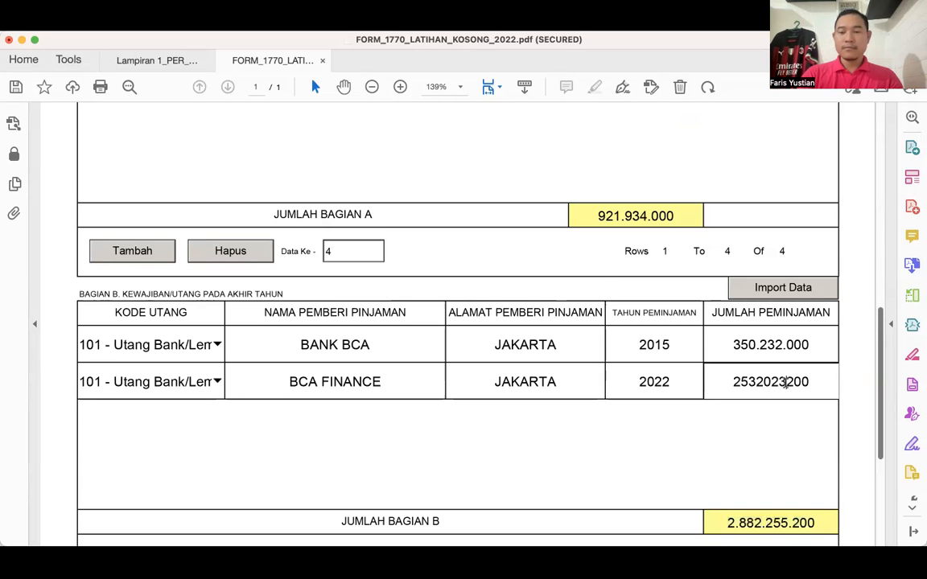
key(BackSpace)
key(Delete)
text(20)
key(Tab)
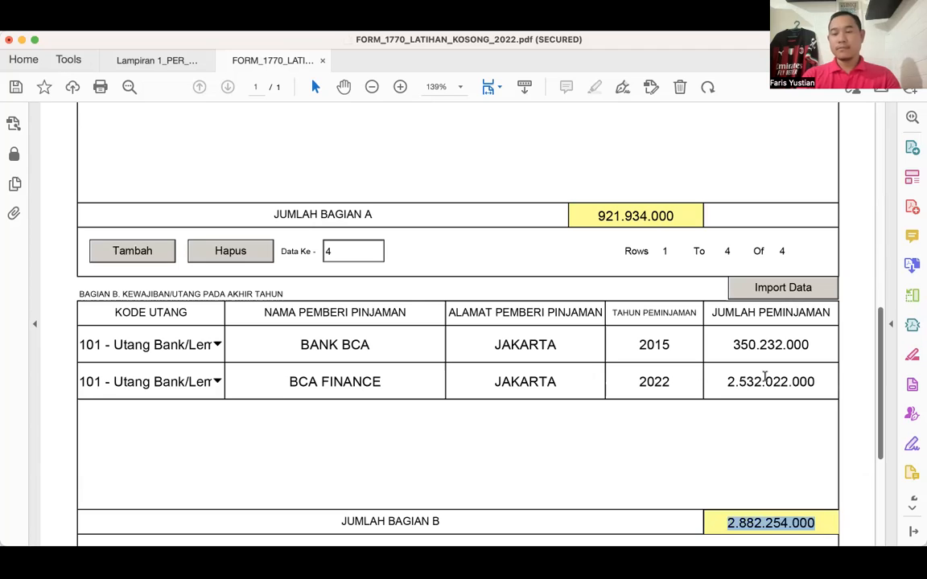
click(764, 379)
key(BackSpace)
key(BackSpace)
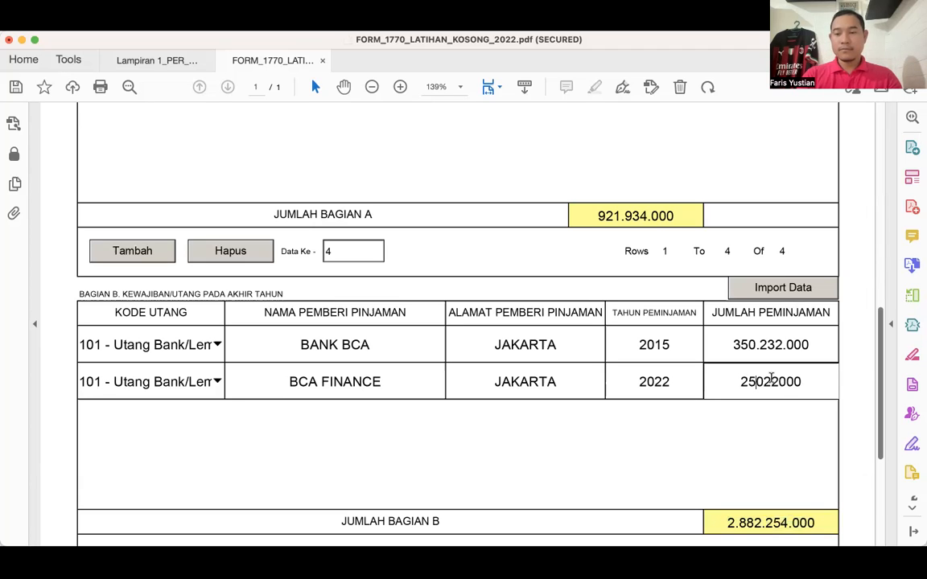
key(Tab)
click(807, 380)
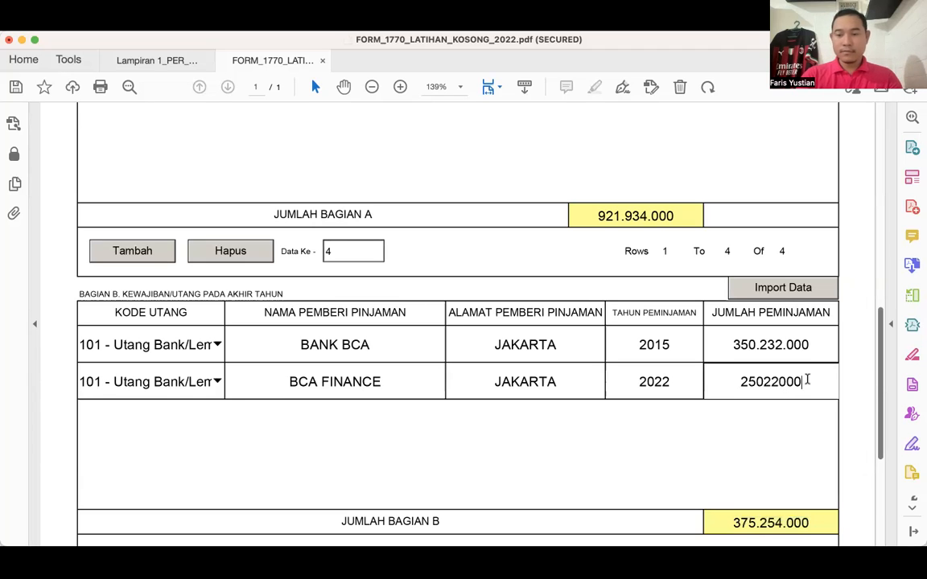
text(0)
key(Tab)
- Add a family member row in Bagian C and enter NAMA ISTRI as the member's name
scroll(770, 413, down, 1)
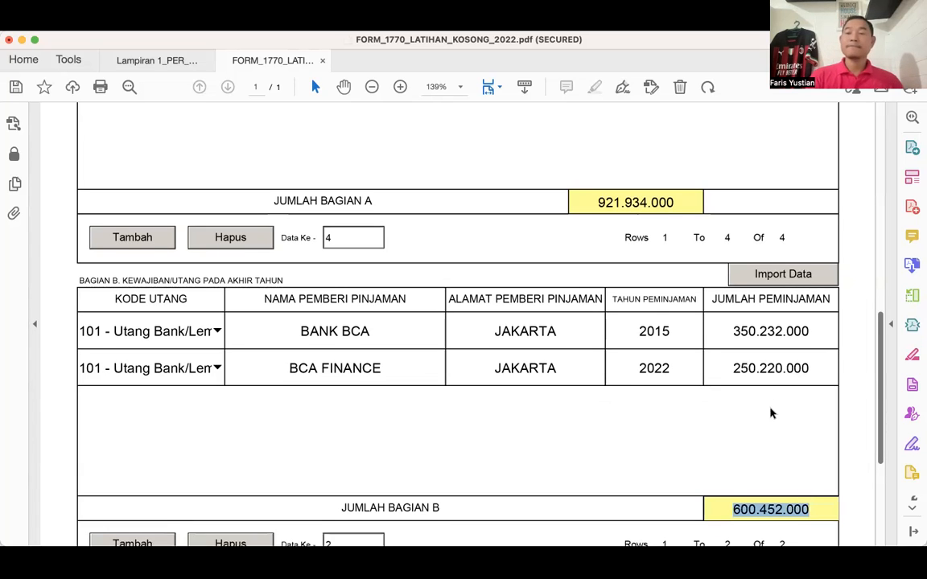
scroll(770, 413, down, 2)
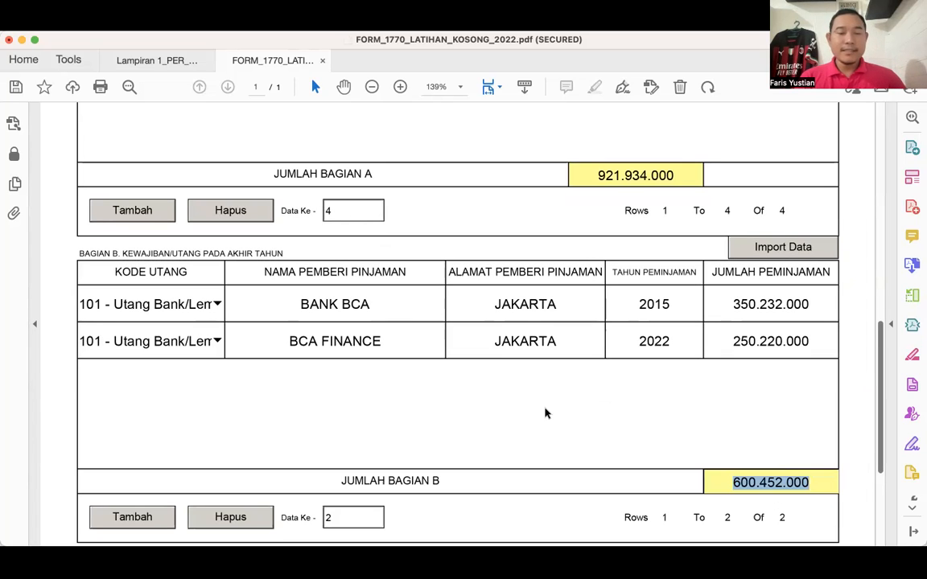
scroll(545, 414, up, 5)
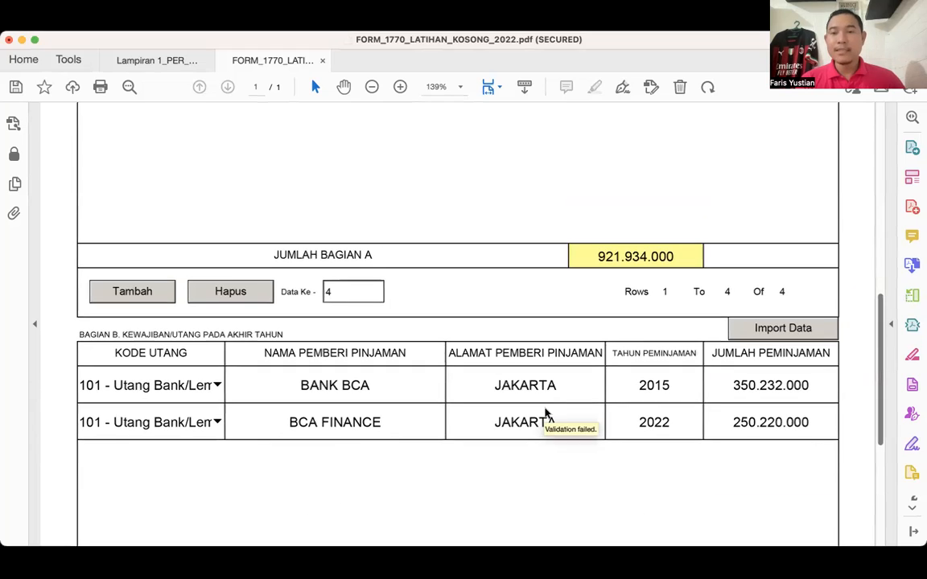
scroll(545, 414, down, 10)
scroll(545, 414, down, 8)
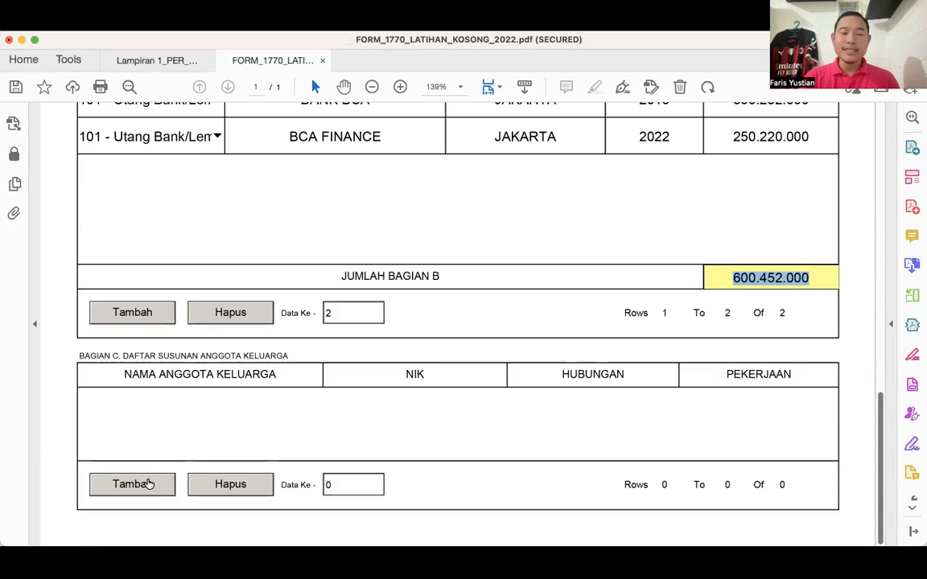
click(147, 483)
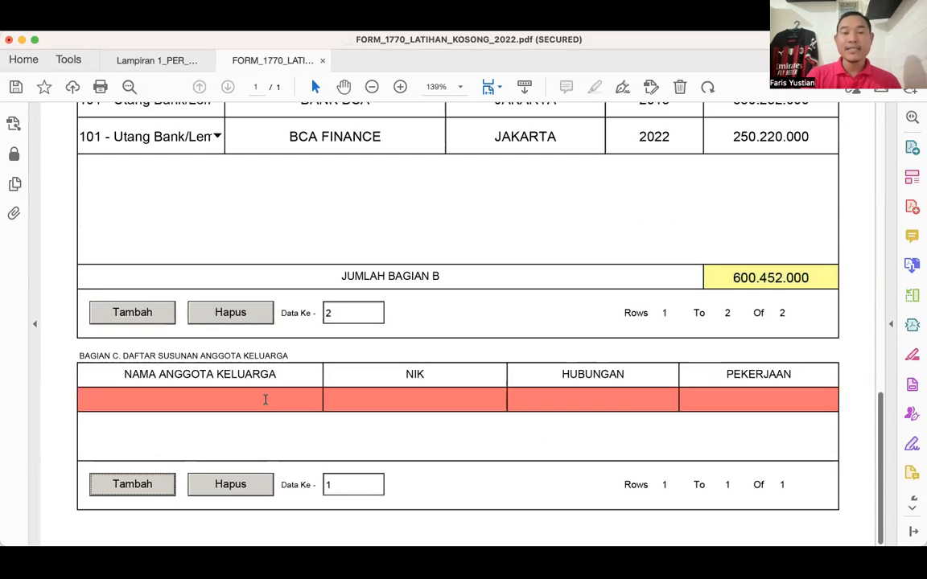
click(264, 399)
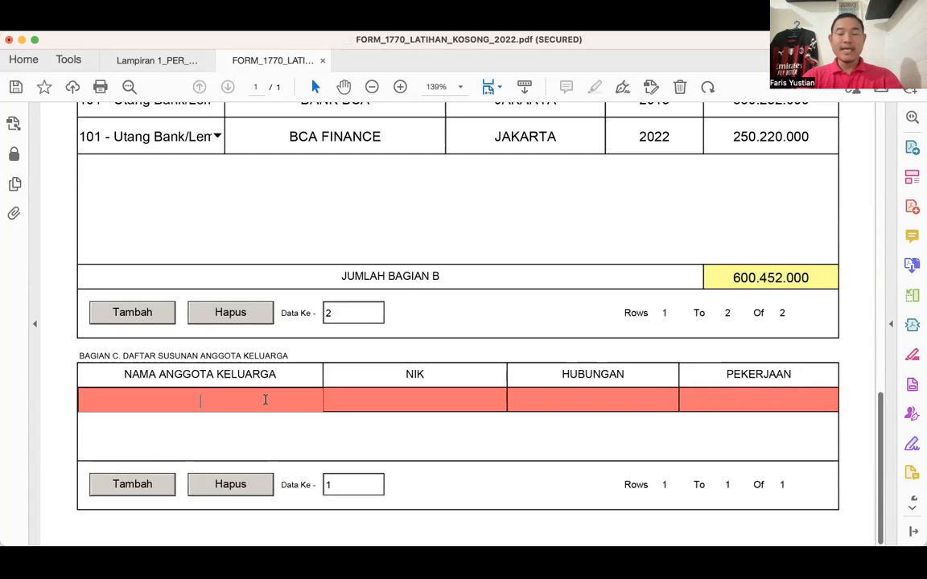
text(NAMA )
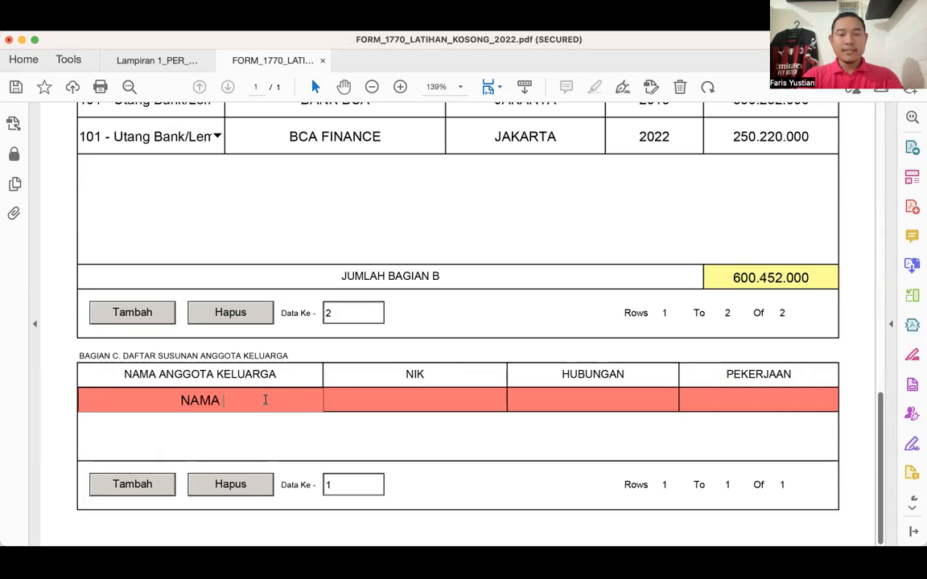
text(ISTRI)
key(Tab)
- Enter the wife's NIK and set her relationship to ISTRI in the Bagian C row
text(3423)
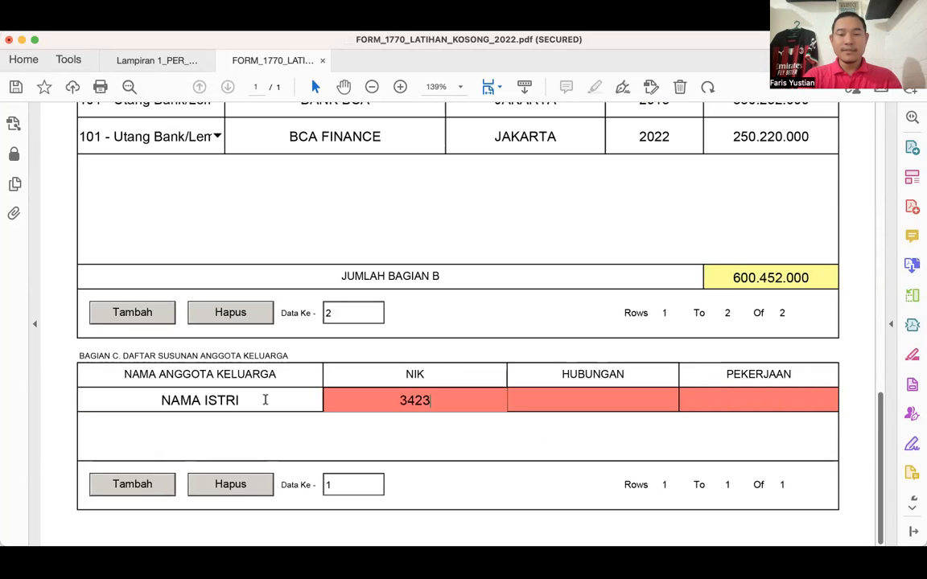
text(000000)
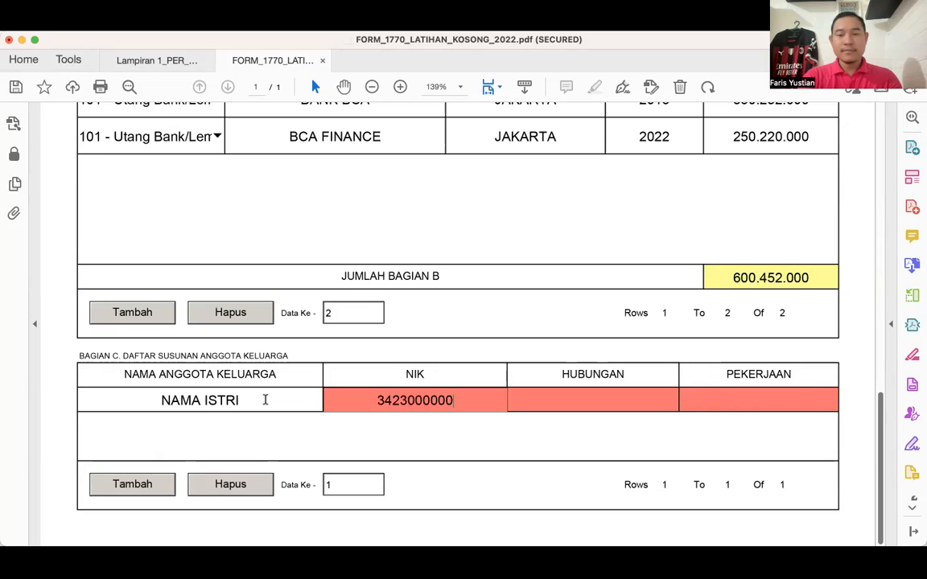
text(000000)
key(Tab)
text(ISTRI)
key(Tab)
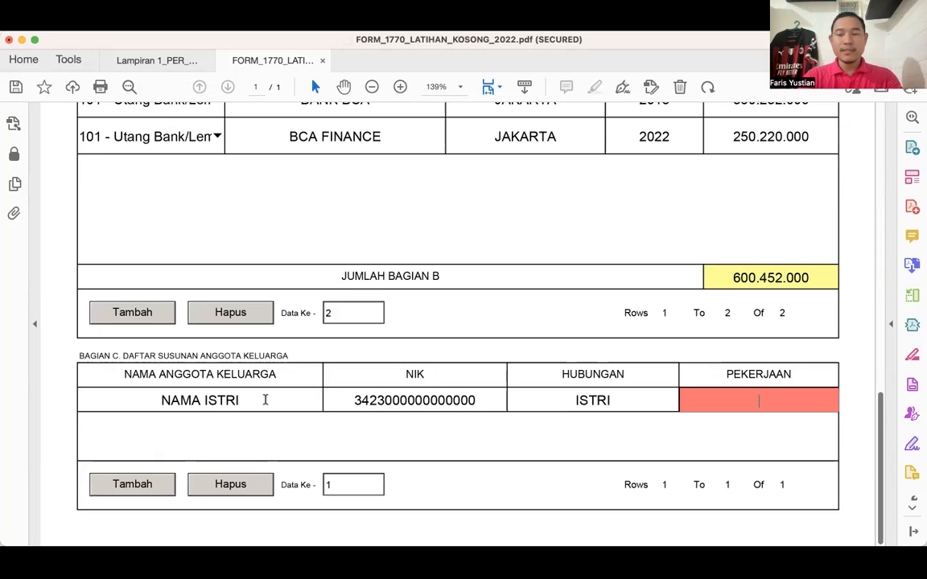
- Set the wife's occupation to KARYAWAN SWASTA in the Bagian C family list
text(K)
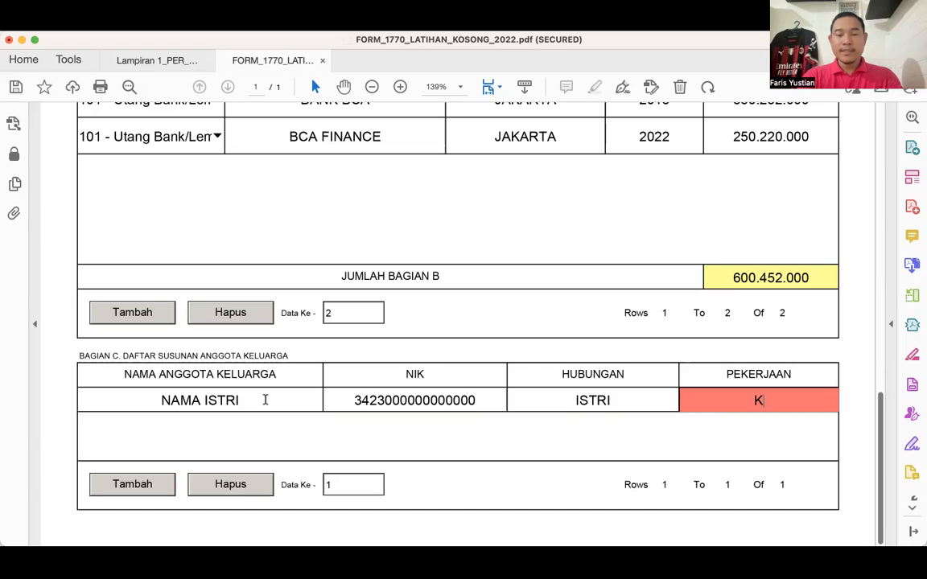
text(ARYAWAN S)
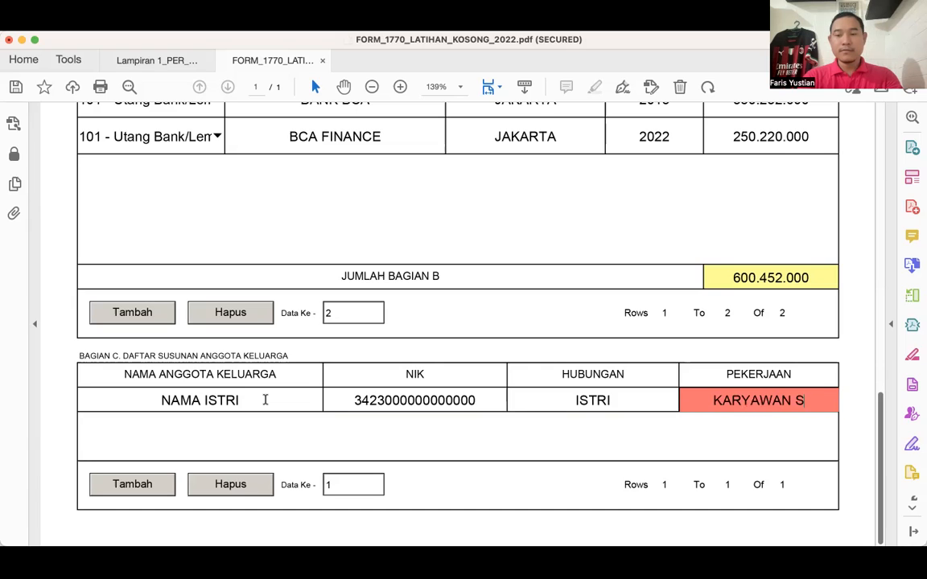
text(WA)
text(STA)
key(Tab)
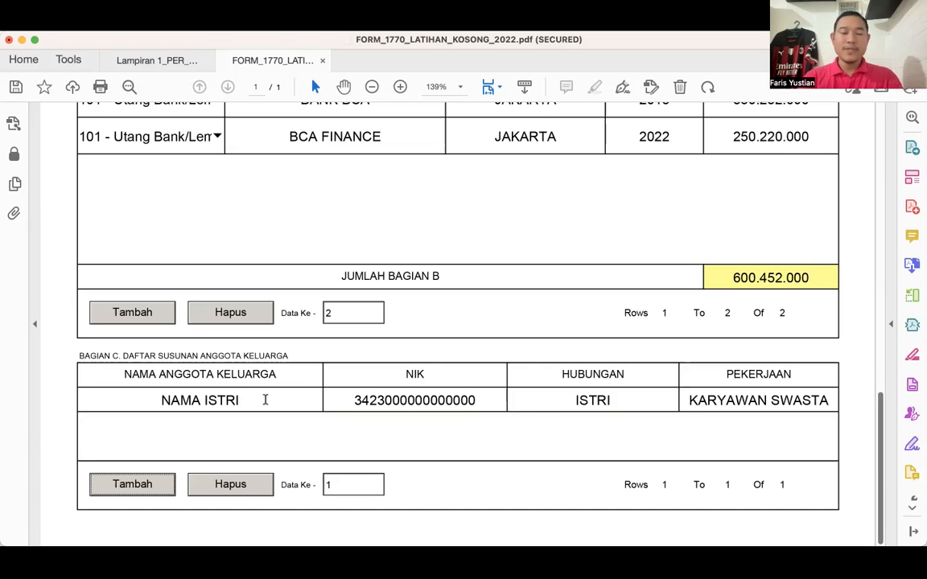
- Add a second family member row in Bagian C and enter NAMA ANAK as the member's name
click(157, 482)
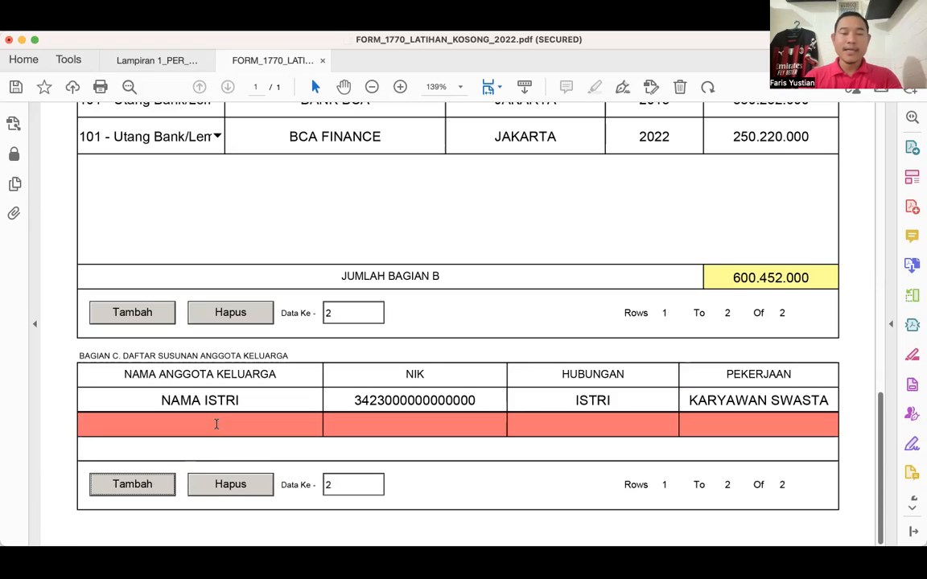
click(216, 424)
text(NAMA ANAK)
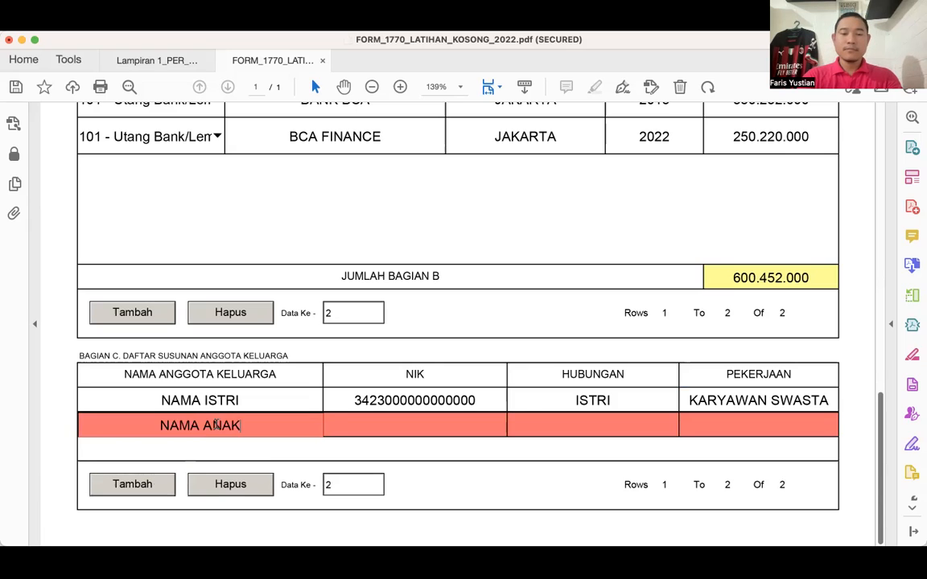
key(Tab)
- Enter the child's NIK in the second Bagian C row
text(424)
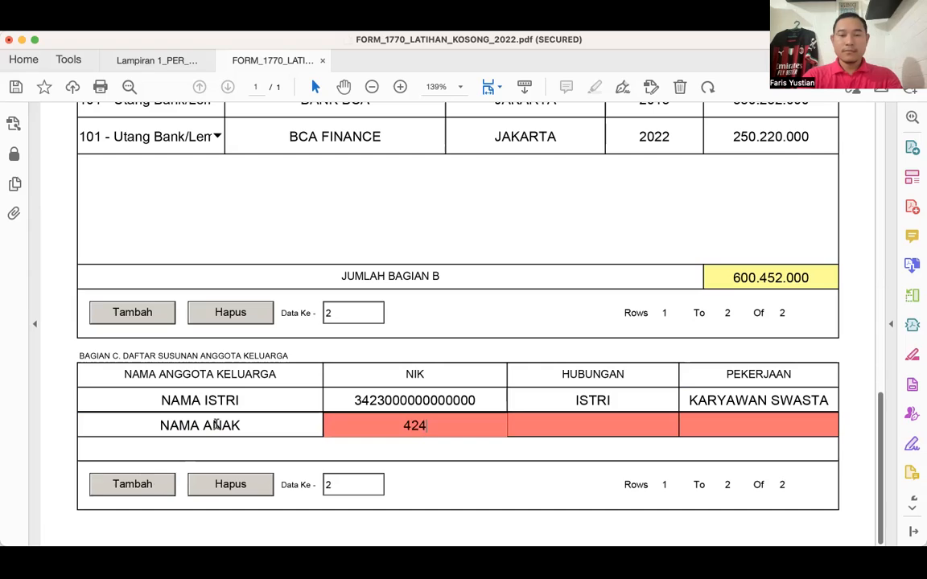
key(BackSpace)
key(BackSpace)
key(BackSpace)
text(3423232)
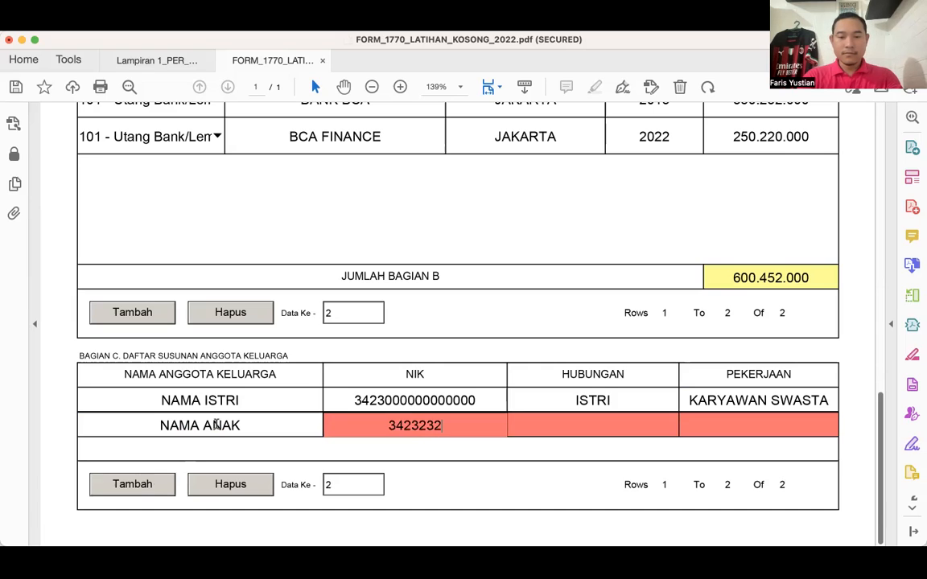
text(000000)
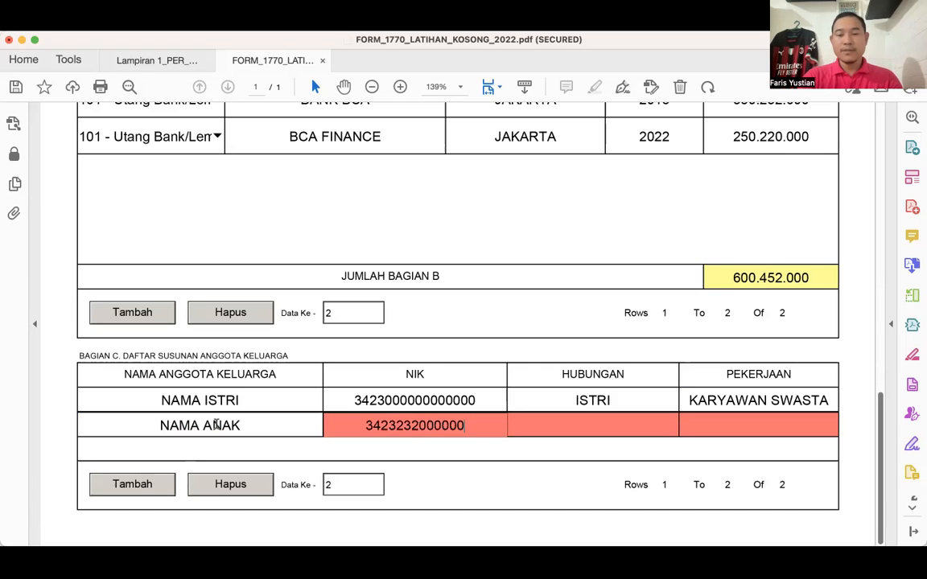
text(000)
key(Tab)
- Set the child's relationship to ANAK KANDUNG and the occupation to "-"
text(ANAK)
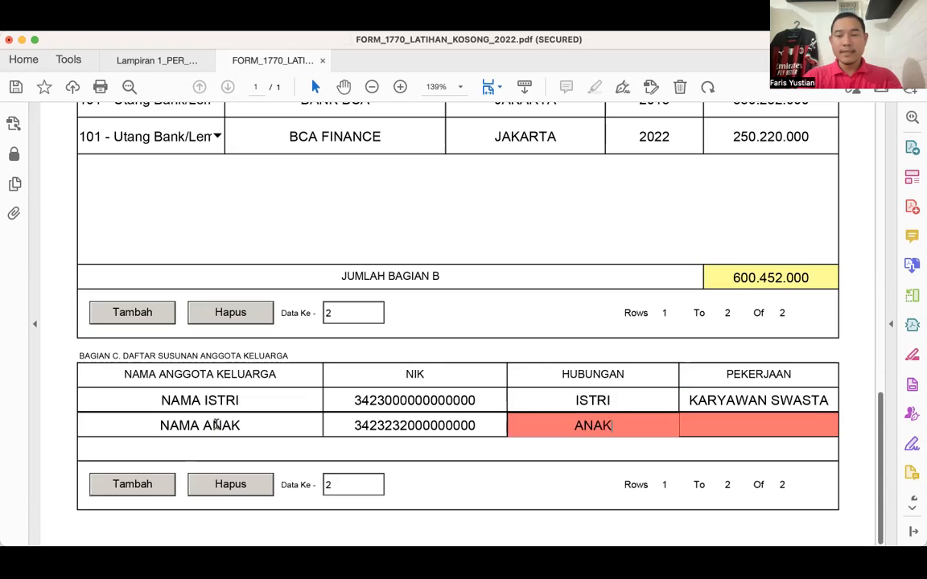
text( KANDUNG)
key(Tab)
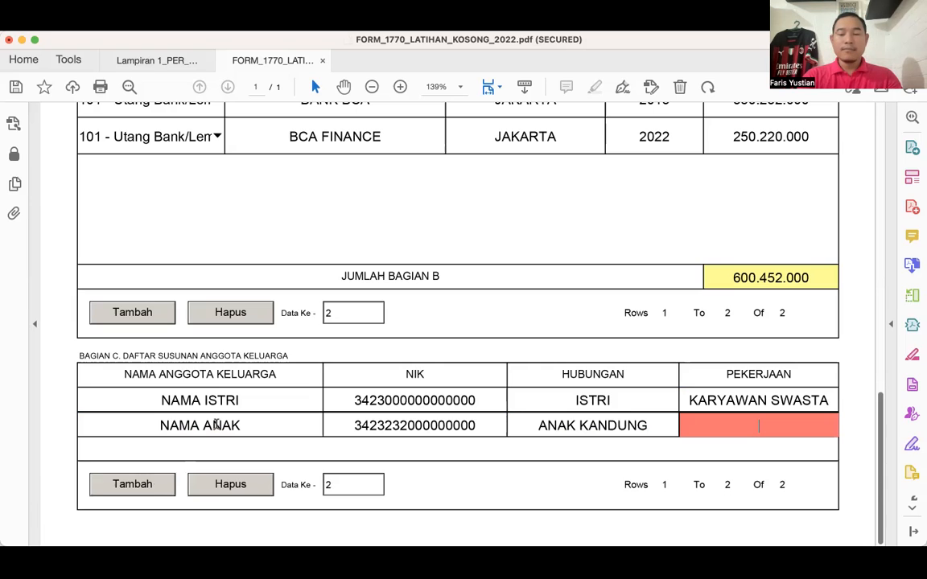
text(-)
key(Tab)
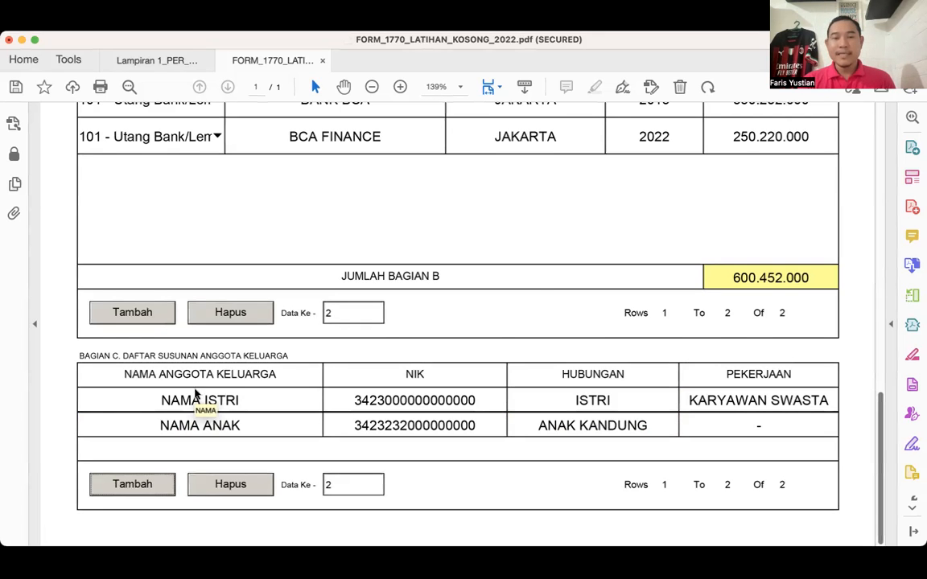
- Review the completed Lampiran IV entries and proceed to Lampiran III of the form
scroll(195, 394, up, 15)
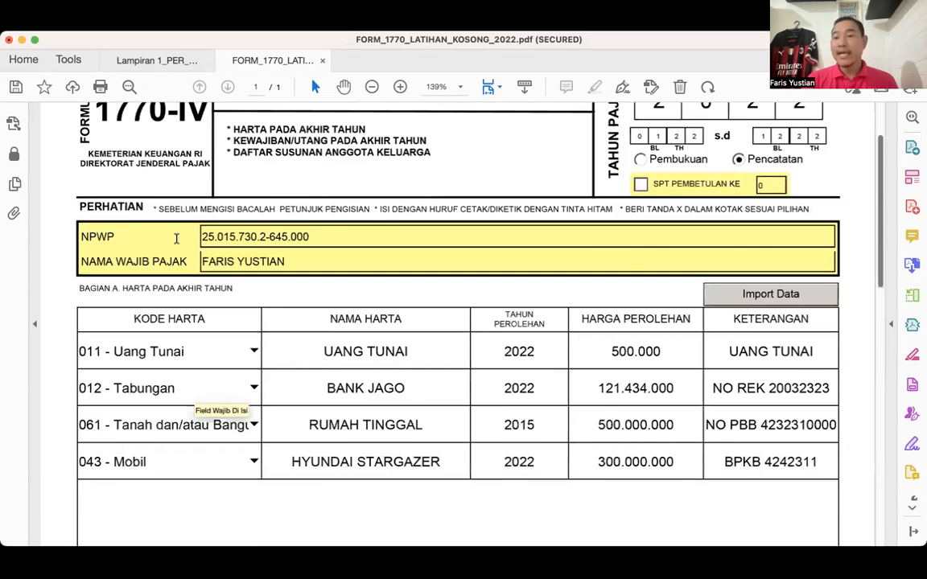
scroll(176, 238, up, 3)
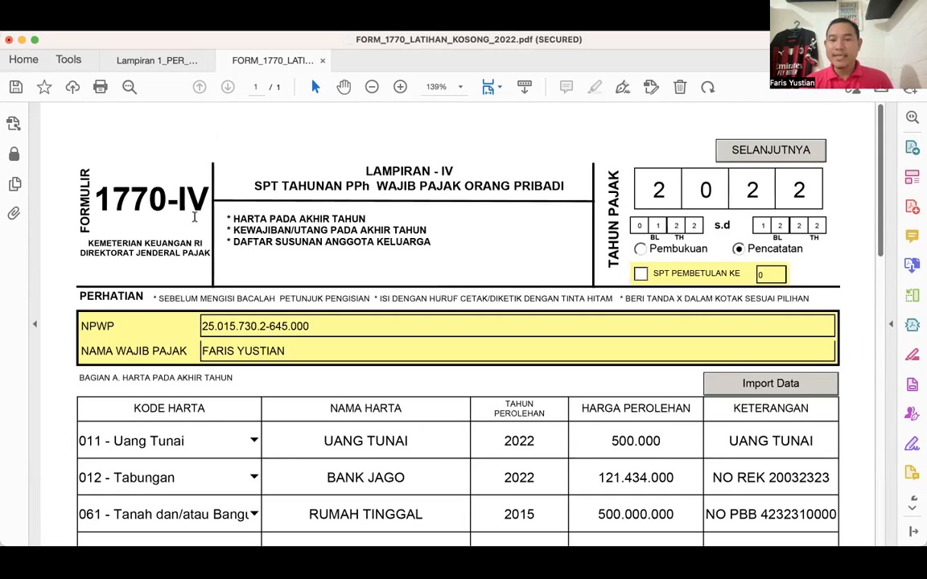
scroll(195, 219, down, 10)
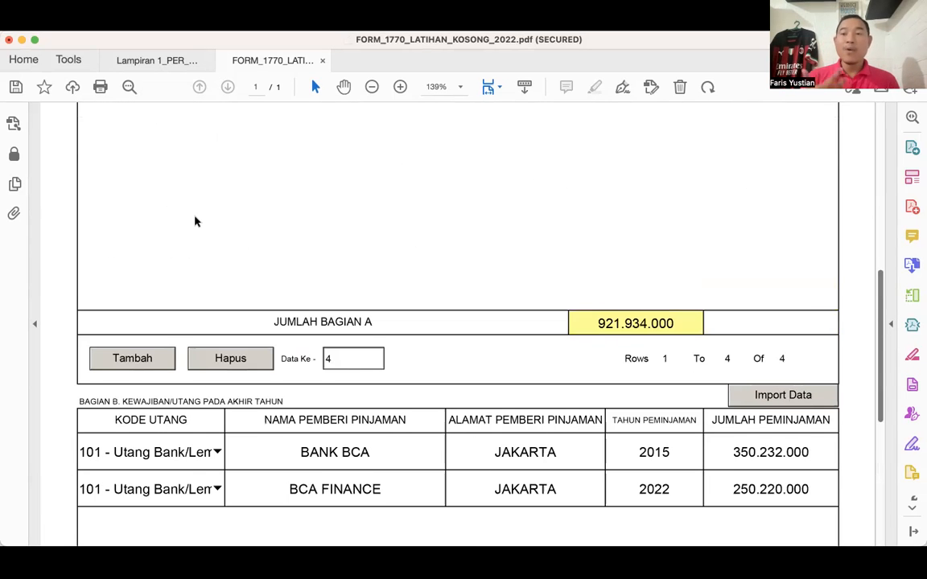
scroll(195, 221, down, 1)
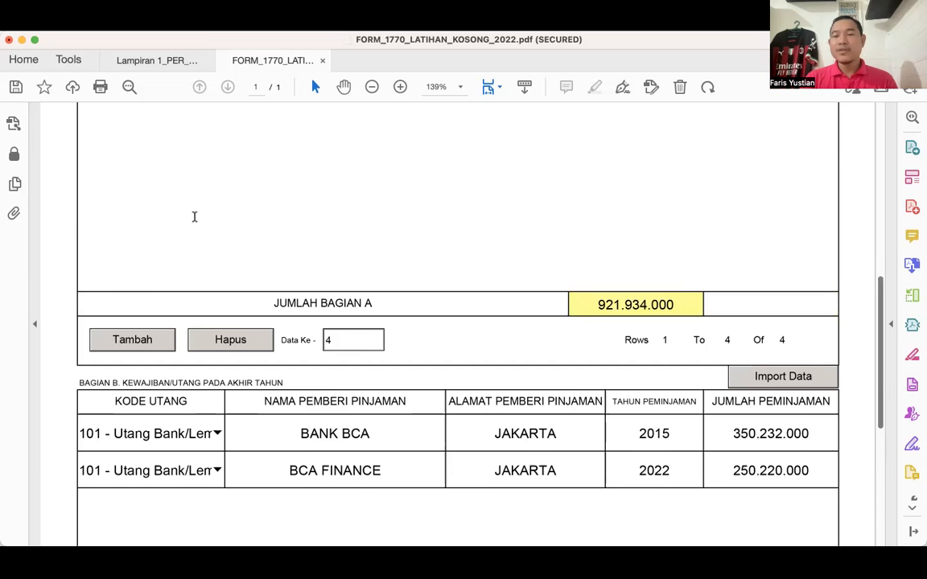
scroll(193, 217, up, 11)
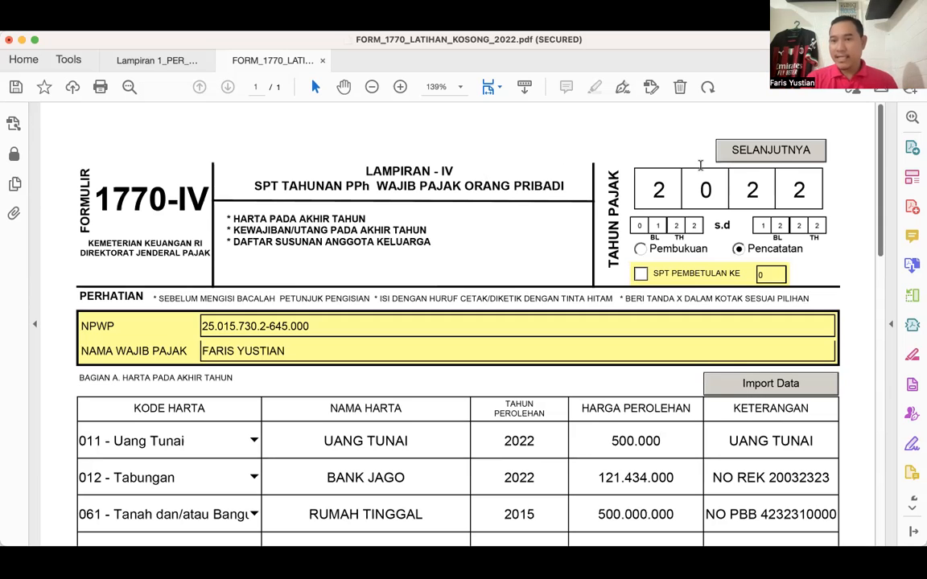
click(749, 160)
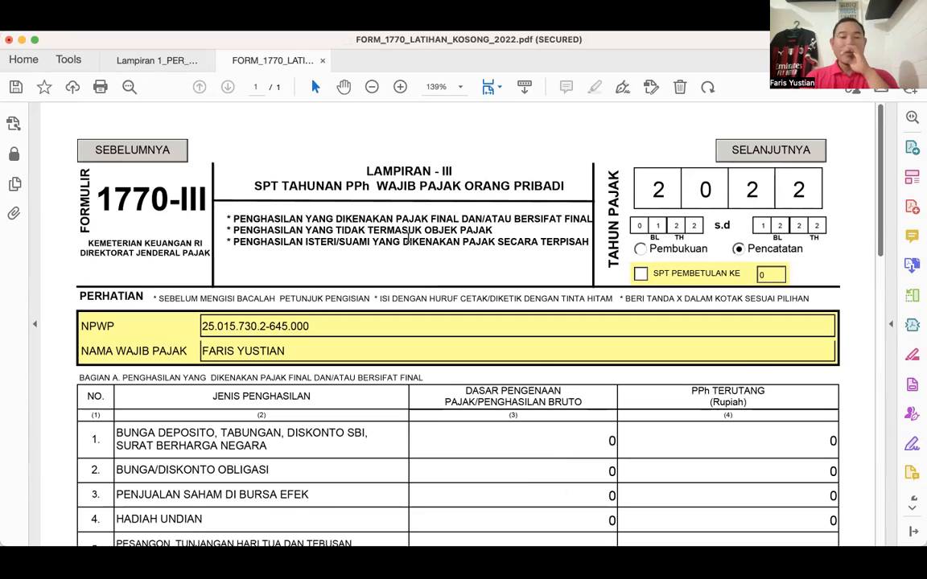
scroll(408, 239, down, 1)
scroll(408, 237, down, 1)
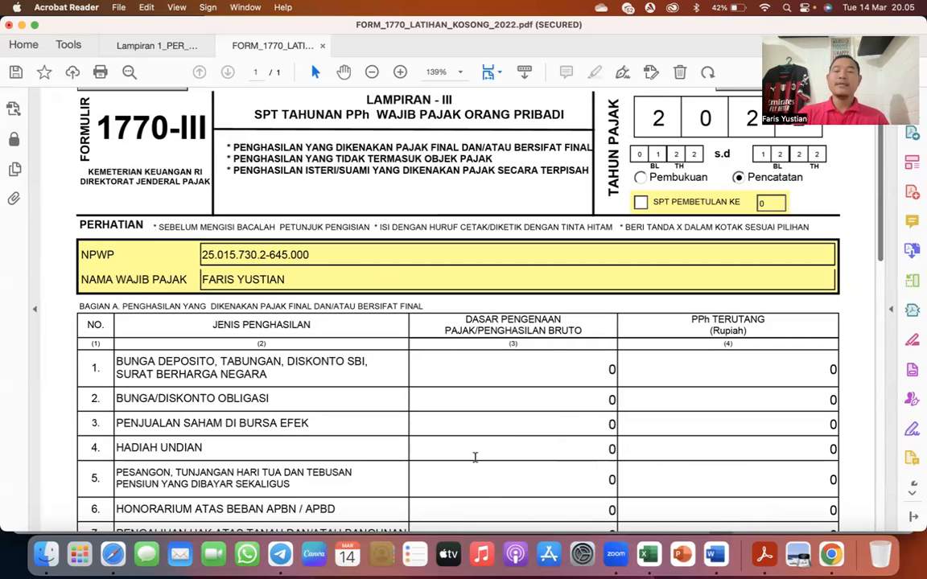
- Switch to the Excel case workbook and review the taxpayer's income sources, from the coffee shop business through the freelance web work
click(649, 553)
right_click(350, 354)
click(320, 351)
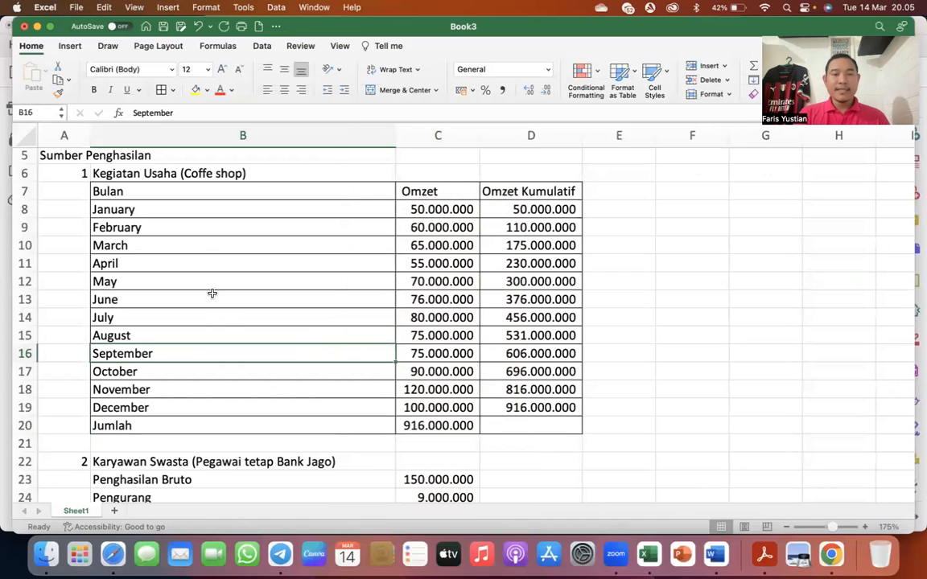
click(176, 173)
scroll(174, 172, down, 5)
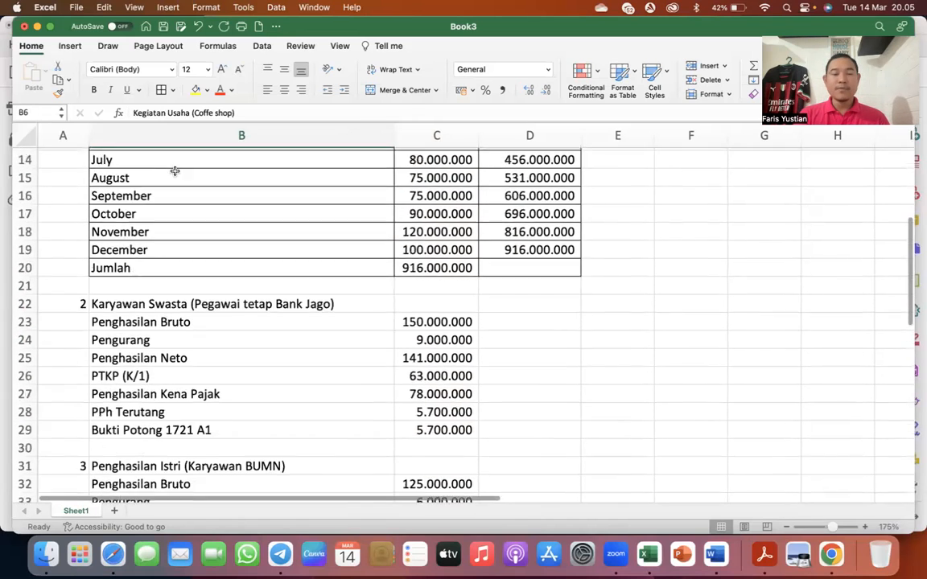
click(163, 291)
scroll(163, 291, down, 4)
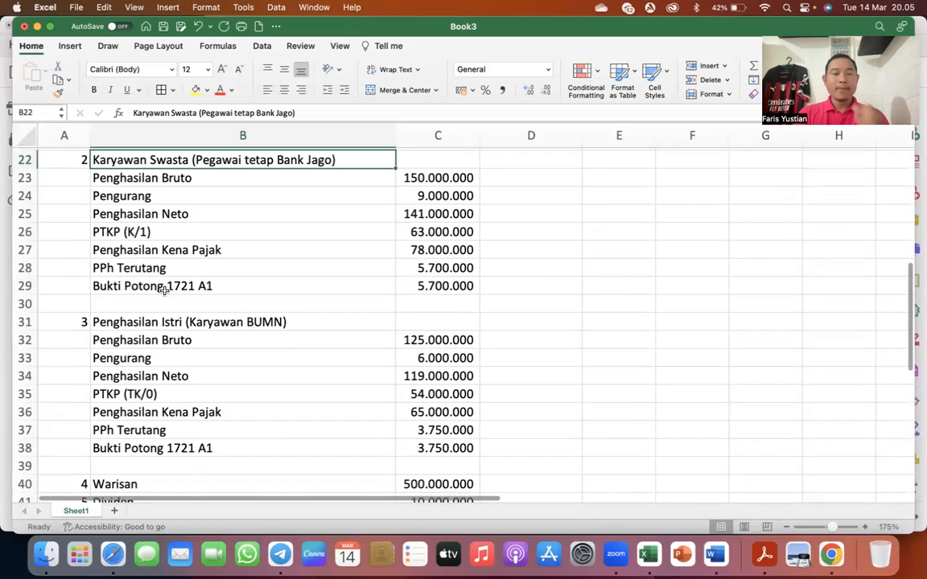
click(157, 352)
scroll(159, 350, down, 1)
scroll(159, 350, down, 5)
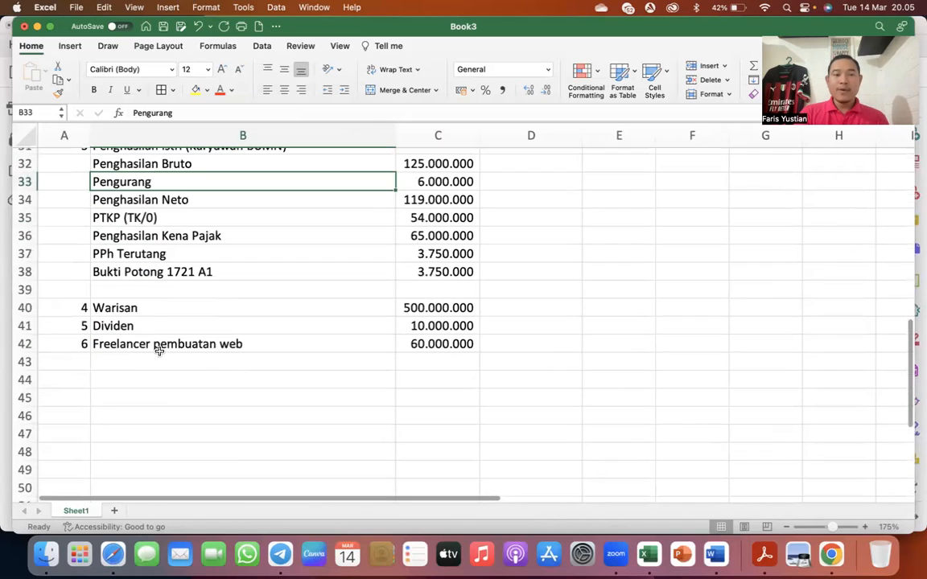
click(138, 326)
click(129, 344)
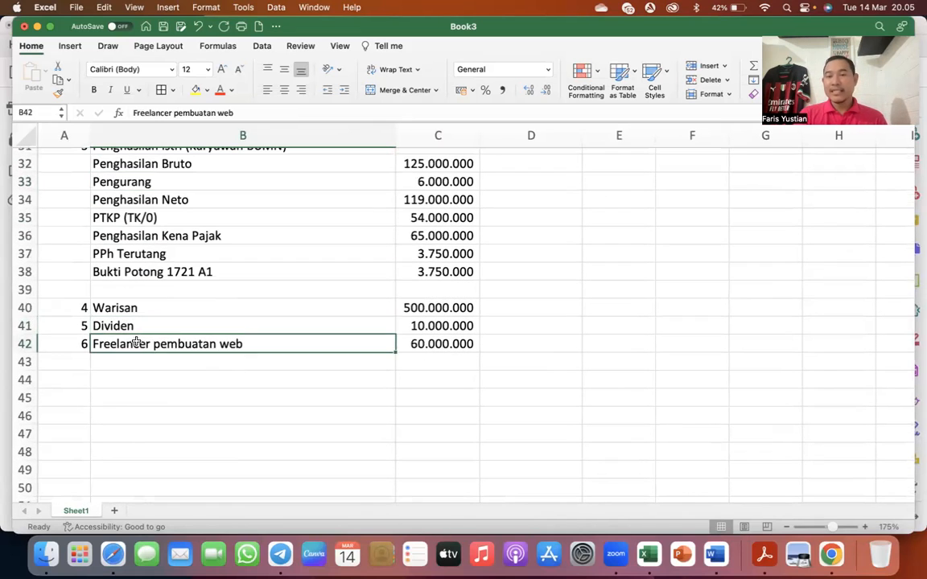
scroll(136, 338, up, 1)
scroll(136, 340, up, 15)
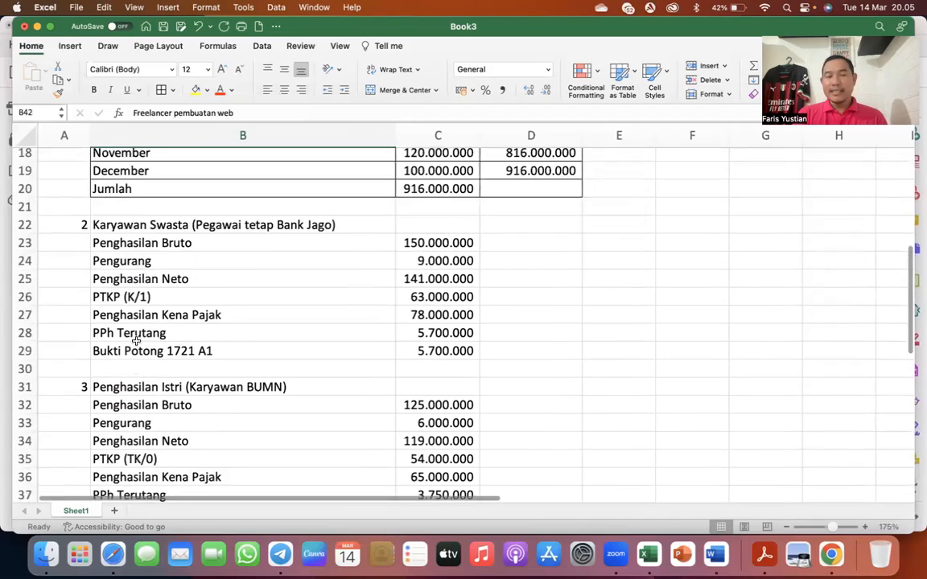
- Examine the coffee shop's monthly turnover table, including the Jumlah total and the formulas in the Omzet Kumulatif column
click(146, 262)
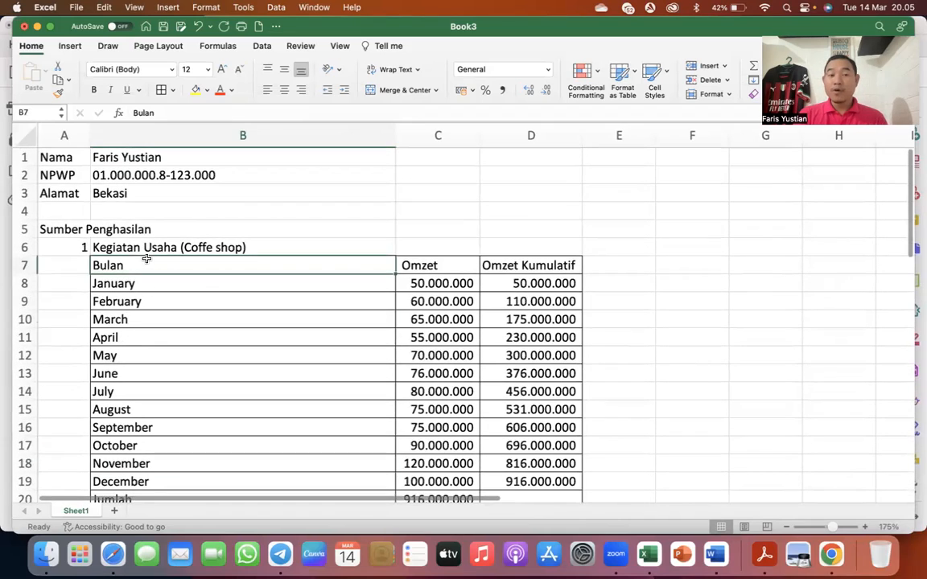
scroll(146, 259, down, 3)
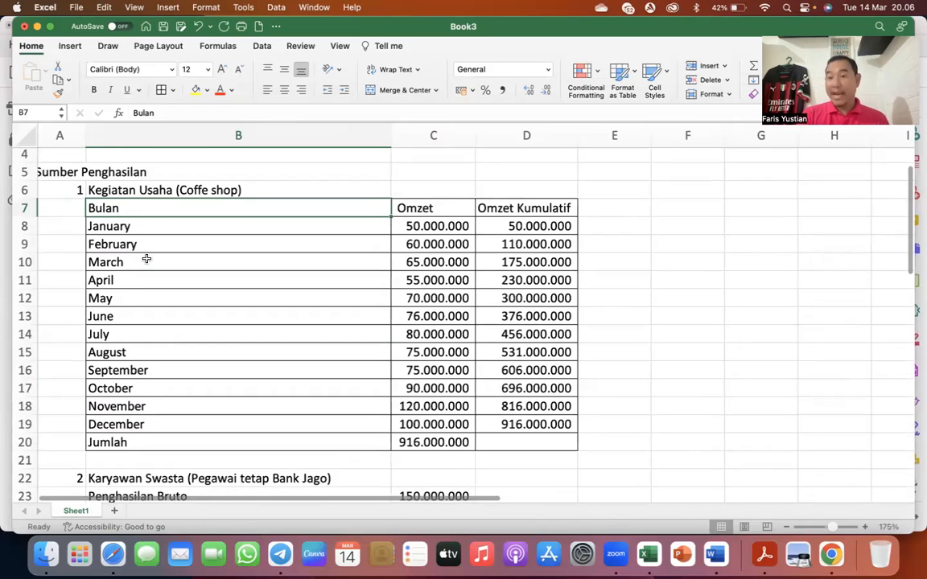
click(435, 436)
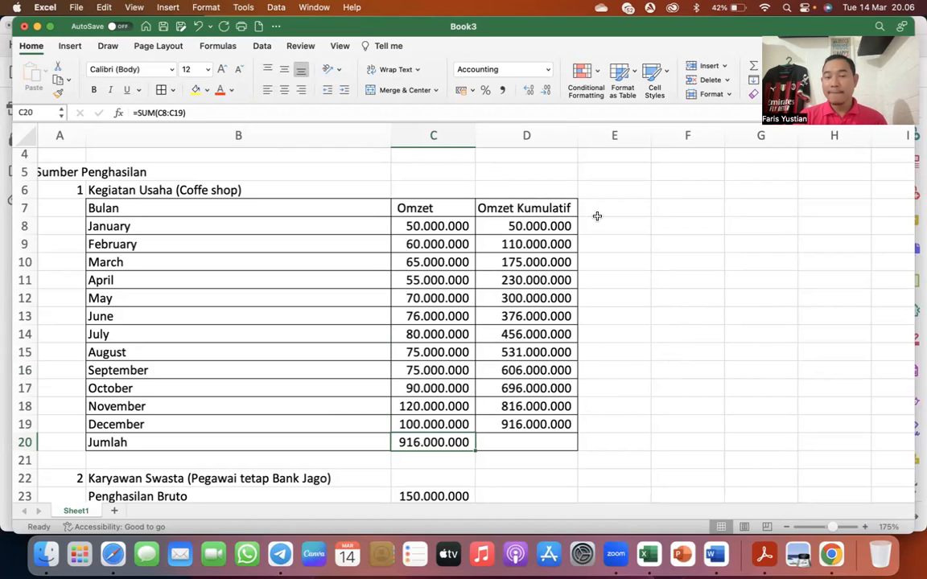
click(623, 228)
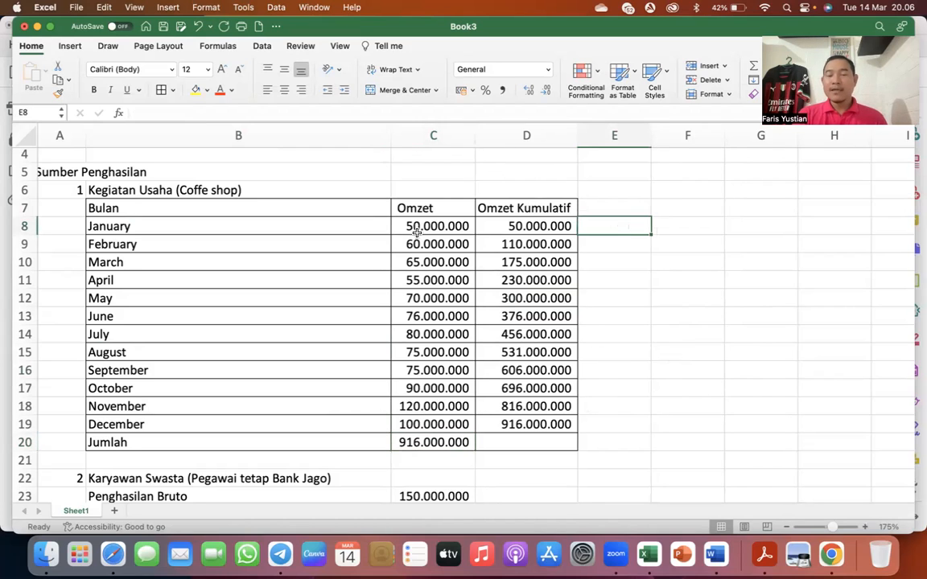
click(517, 222)
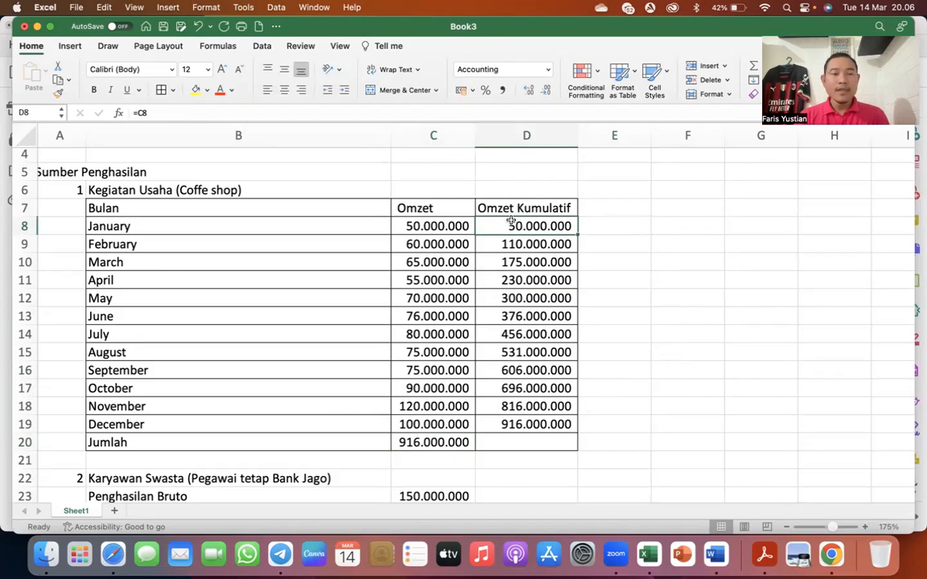
click(283, 207)
click(508, 226)
click(507, 243)
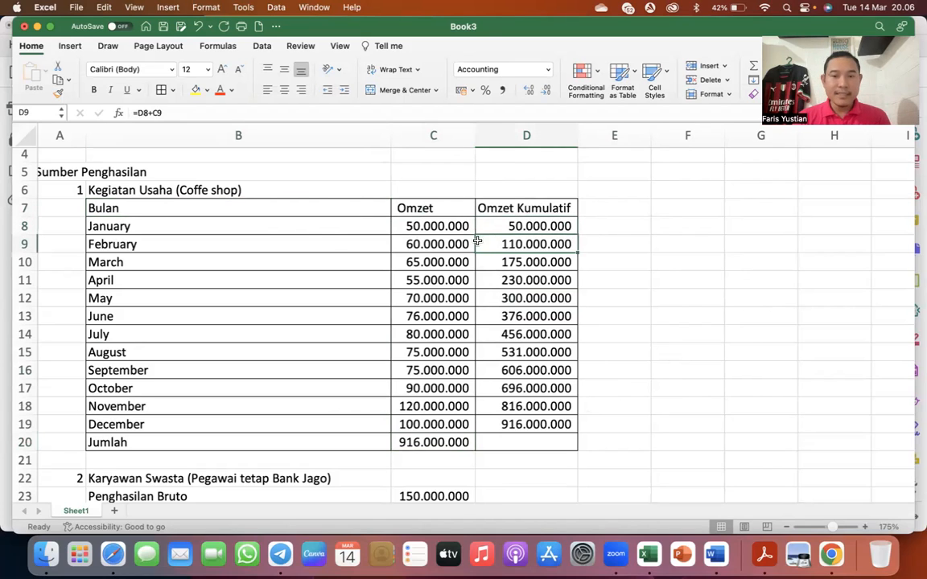
double_click(525, 243)
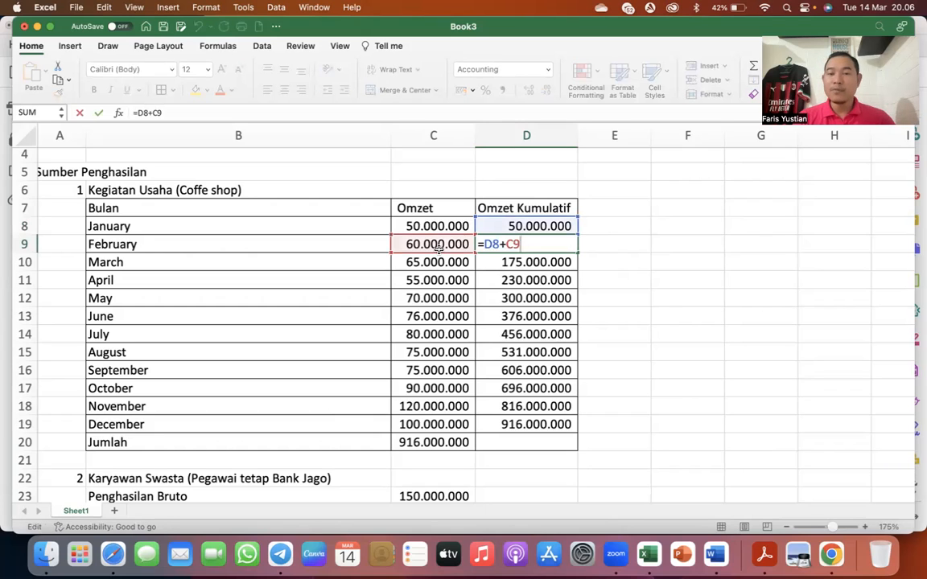
key(Return)
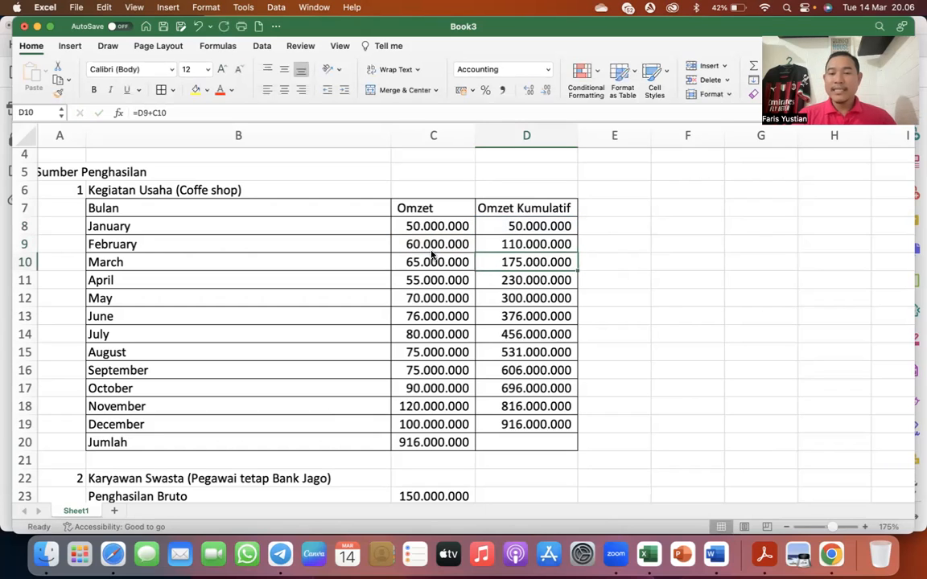
click(533, 349)
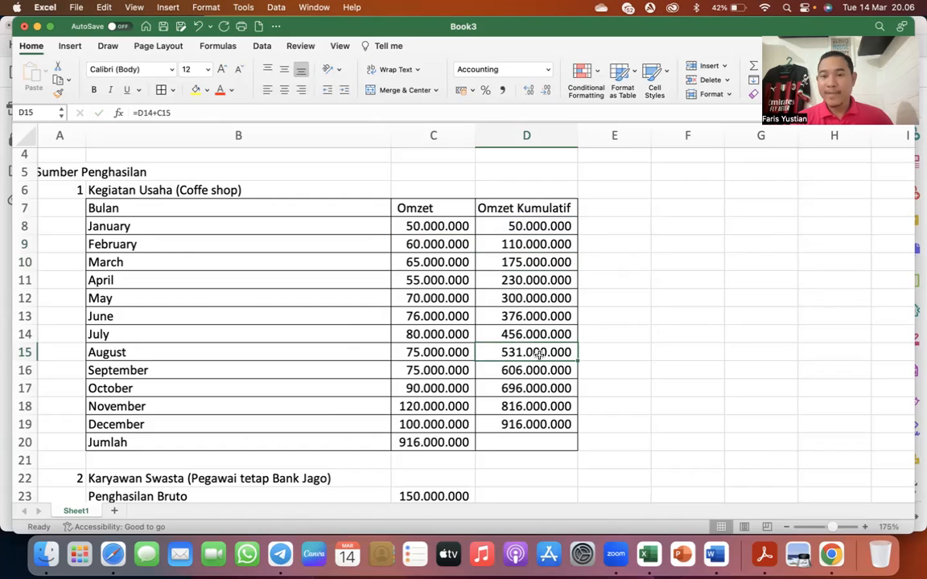
- Add a column headed "DPP PPh Final" beside Omzet Kumulatif in the coffee shop turnover table
click(599, 209)
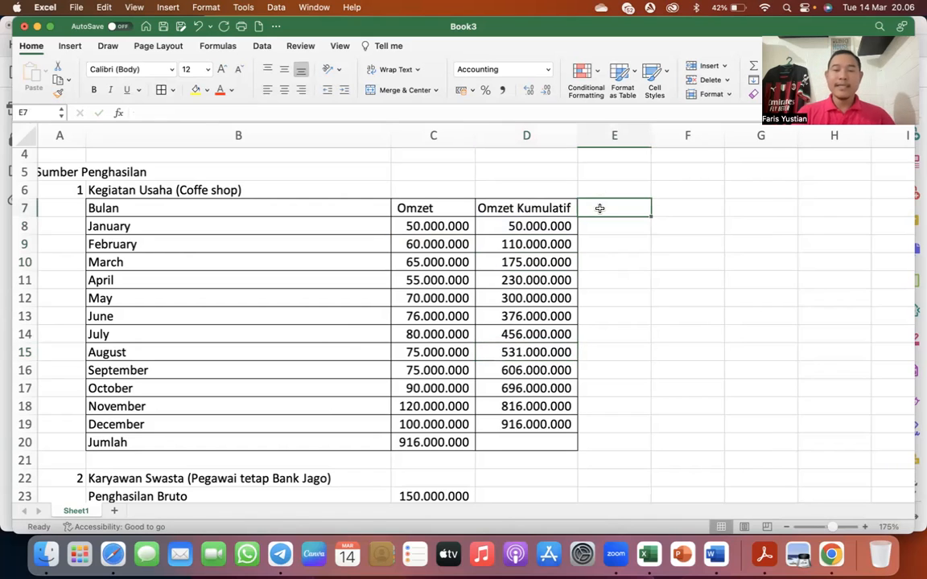
text(DPP)
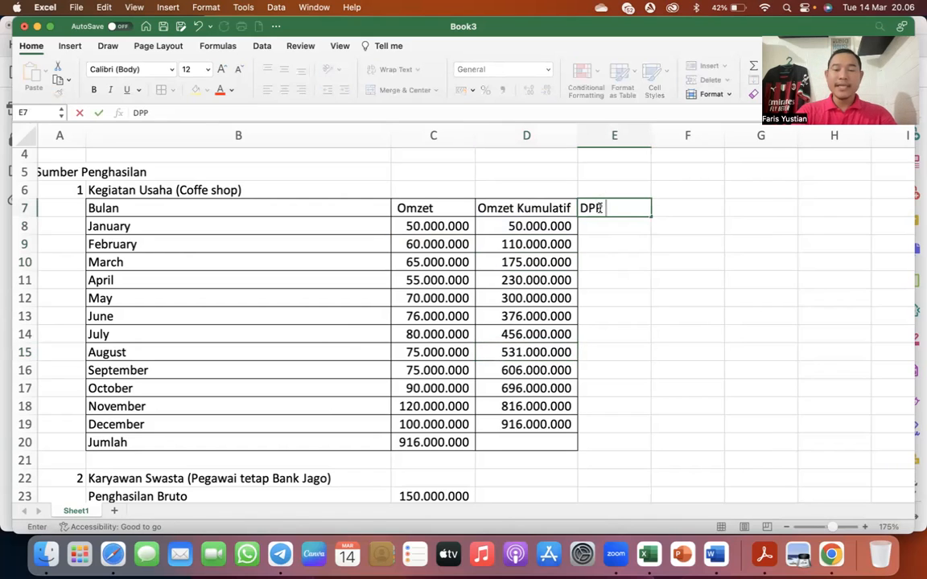
text( PPh Final)
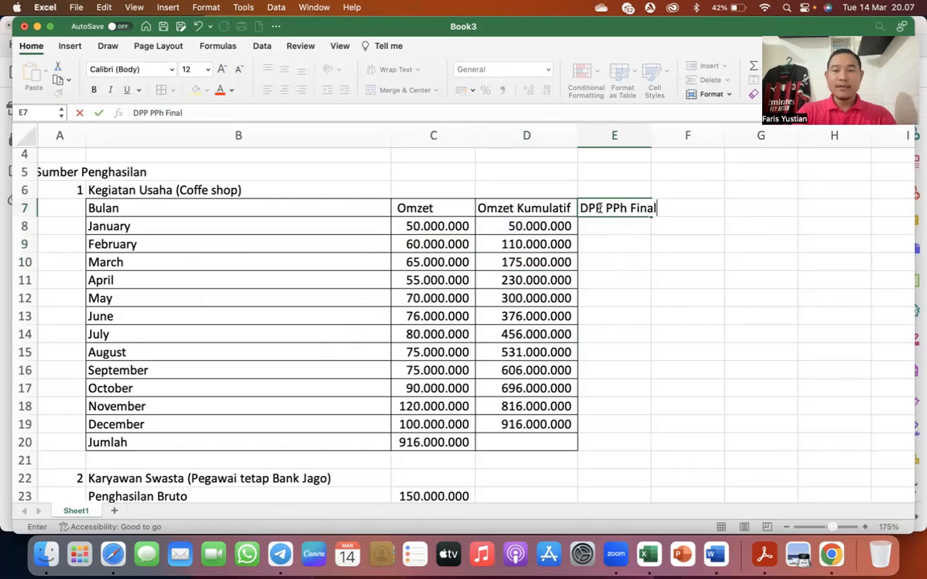
key(Return)
- Enter 0 as the DPP PPh Final for each month from January through July
text(0)
key(Return)
text(0)
key(Return)
text(0)
key(Return)
text(0)
key(Return)
text(0)
key(Return)
text(0)
key(Return)
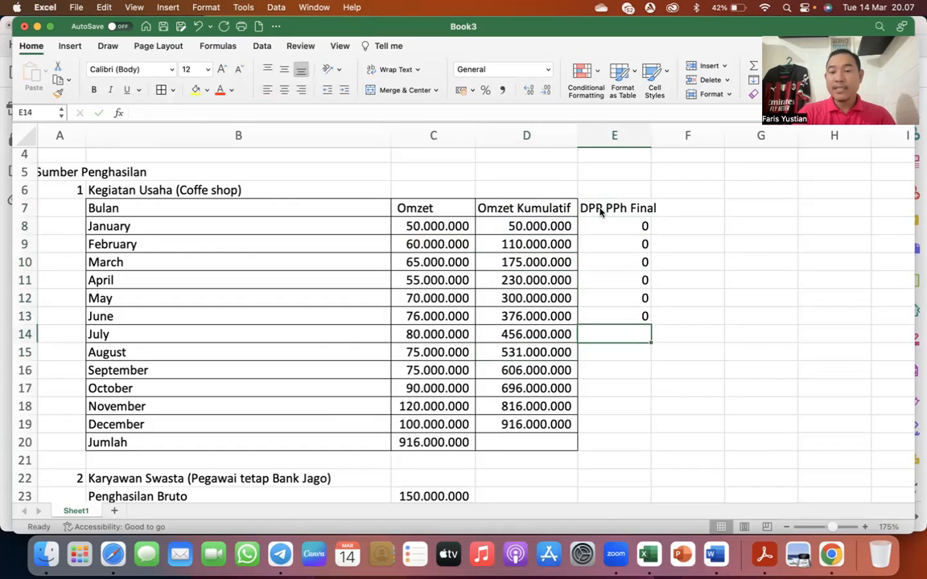
text(0)
key(Return)
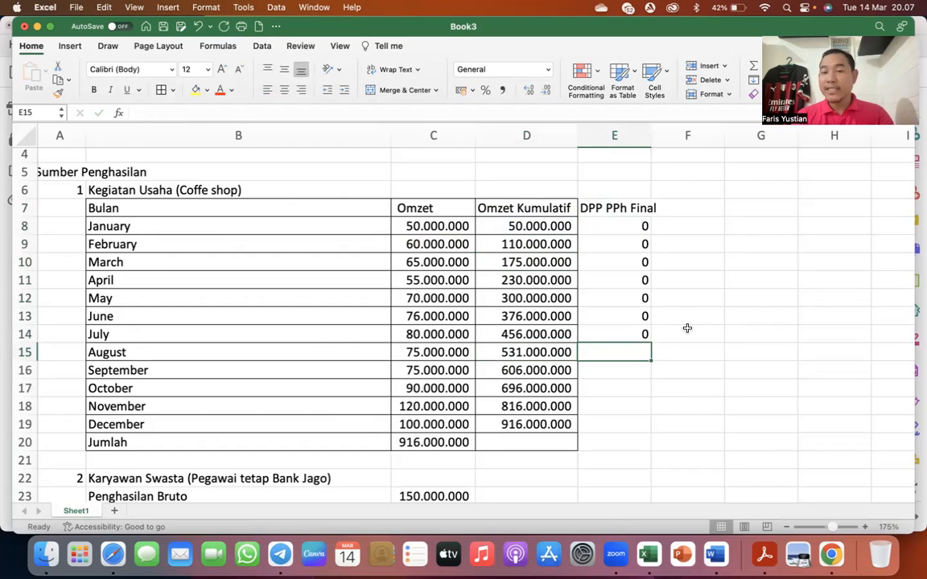
text(=)
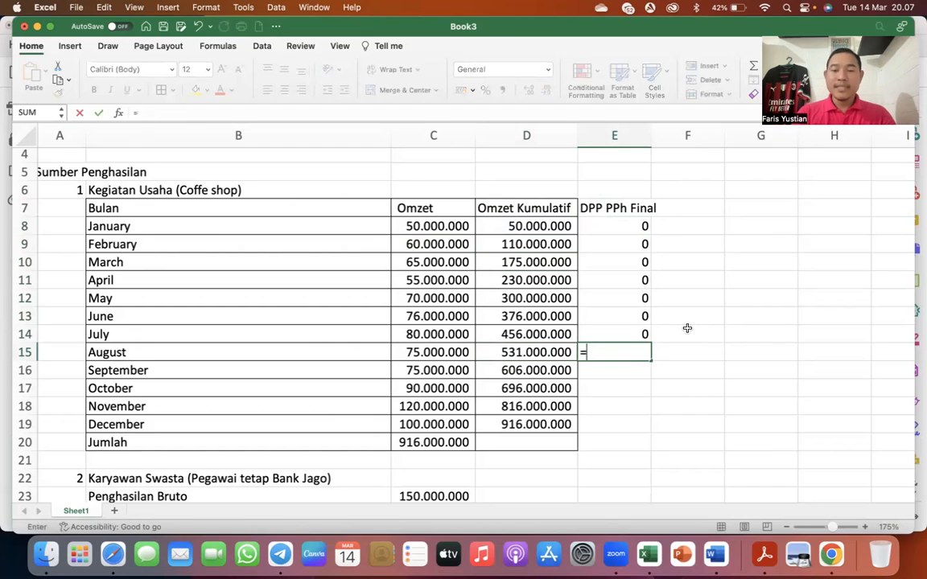
click(544, 349)
text(-500000000)
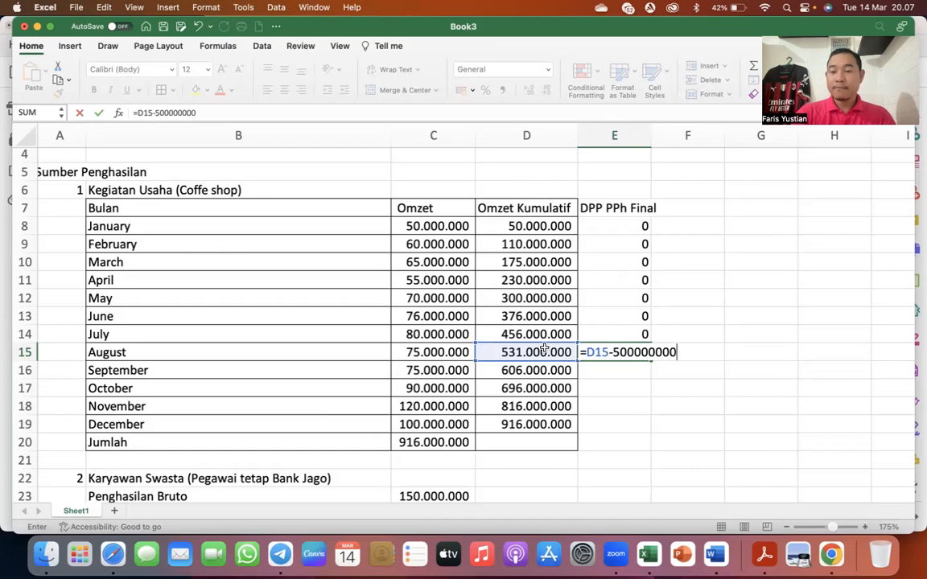
key(Return)
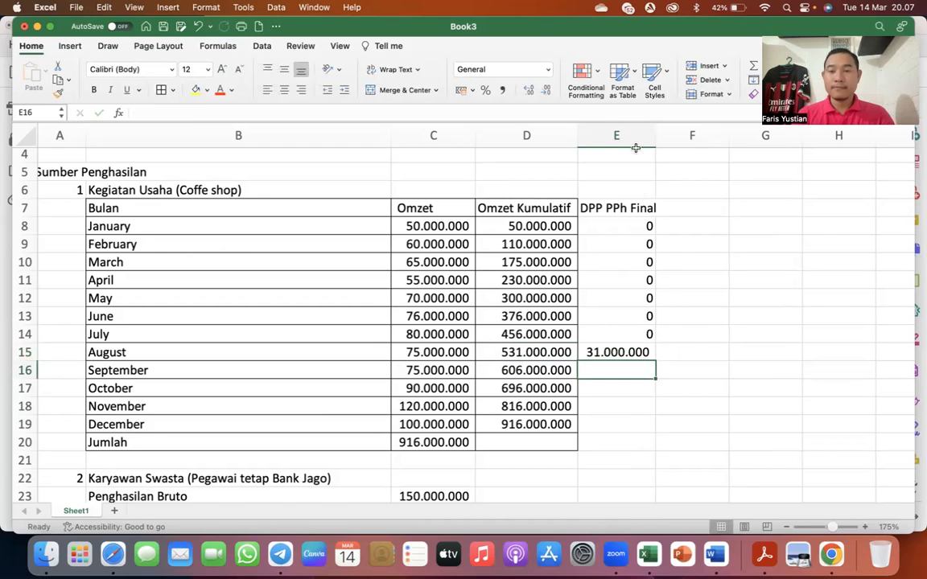
- Set September's DPP PPh Final to that month's turnover with =C16 and fill the formula down through December
click(631, 133)
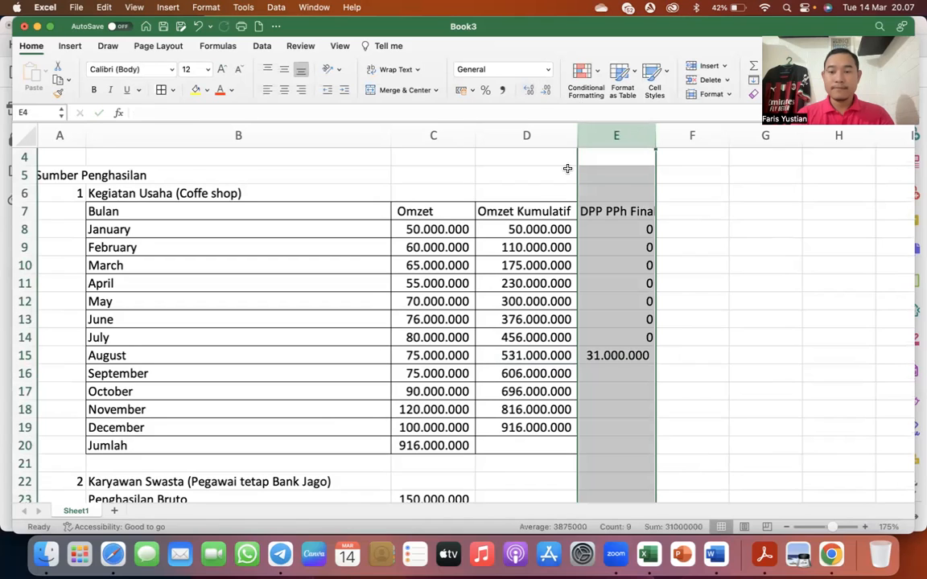
click(624, 335)
click(626, 375)
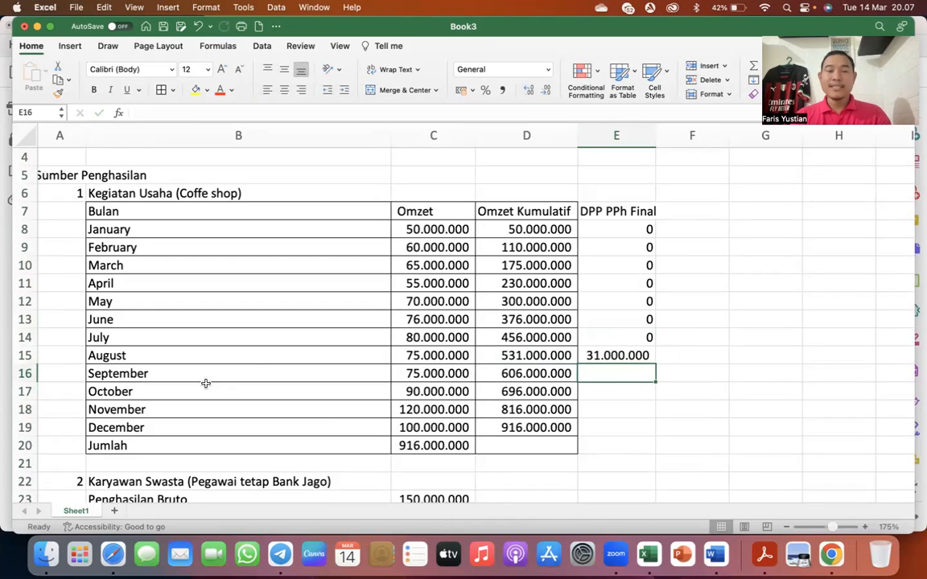
click(168, 371)
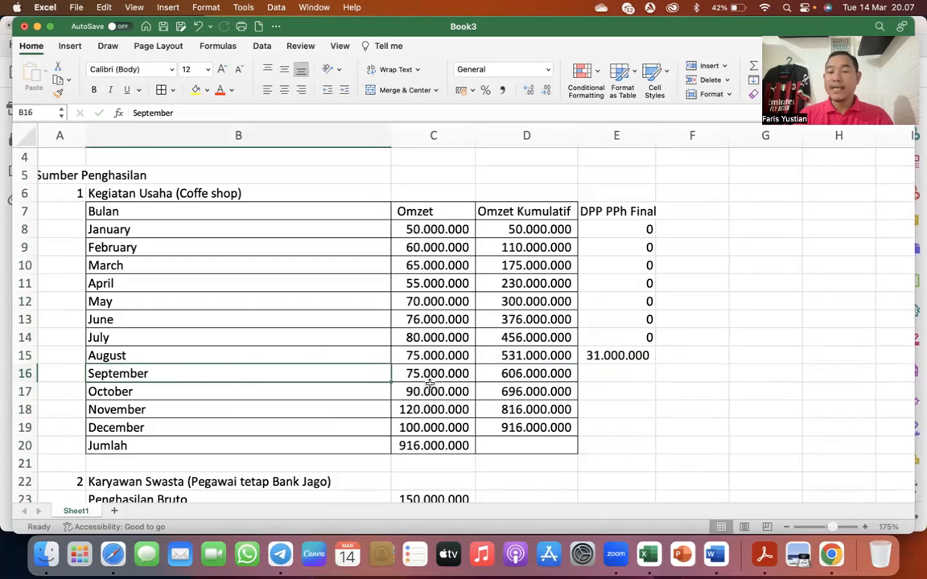
click(614, 366)
text(=)
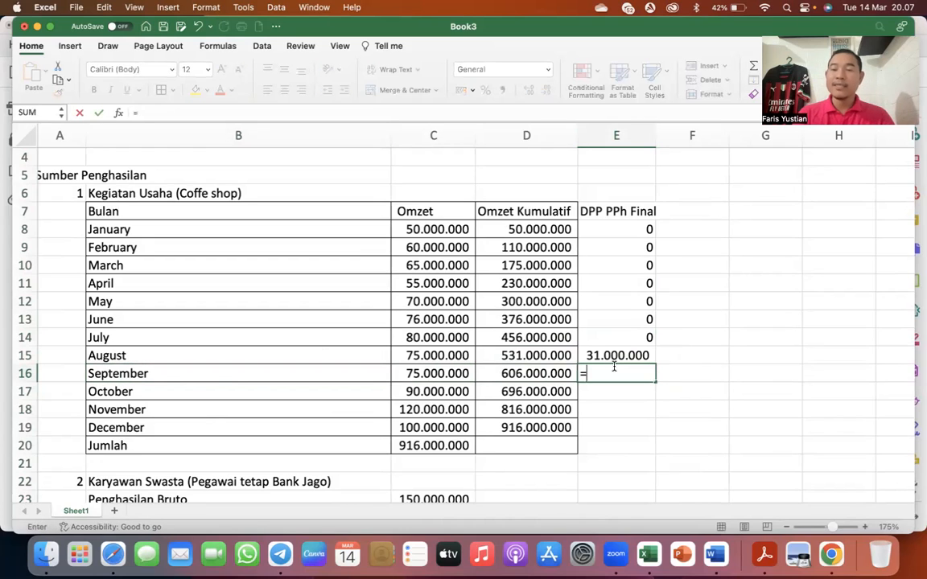
click(433, 368)
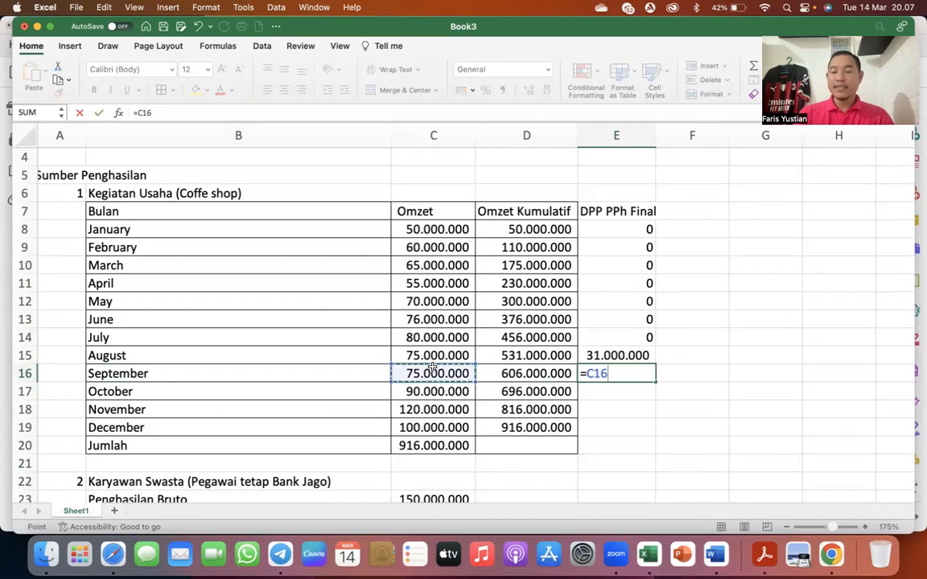
key(Return)
click(647, 373)
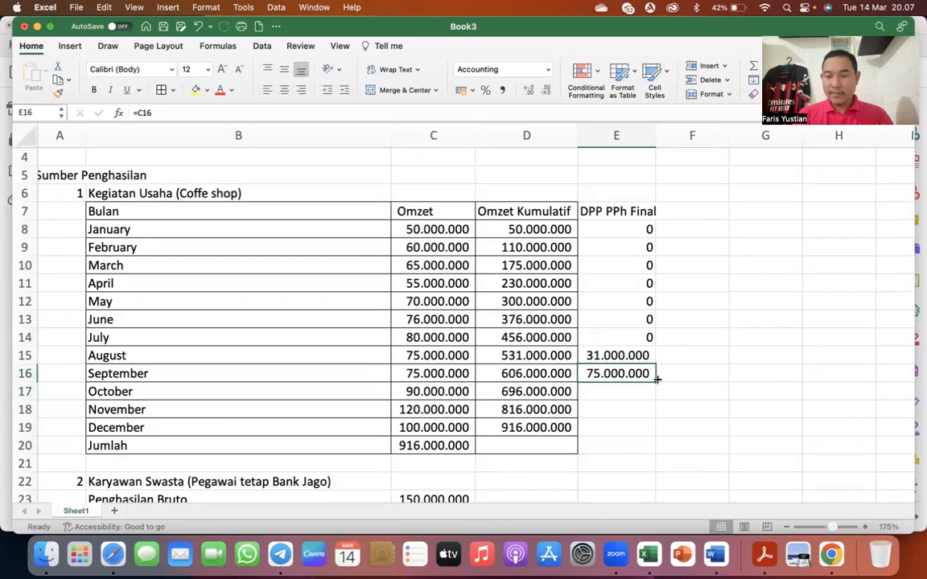
drag(654, 380, 653, 432)
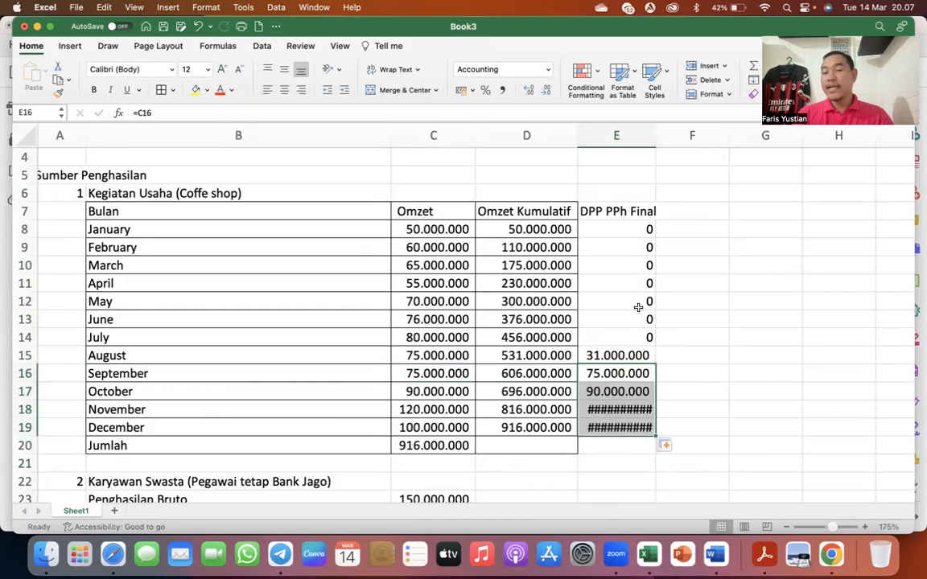
- Fit the DPP PPh Final column width to its contents and apply the comma number format to the January–December values
double_click(658, 139)
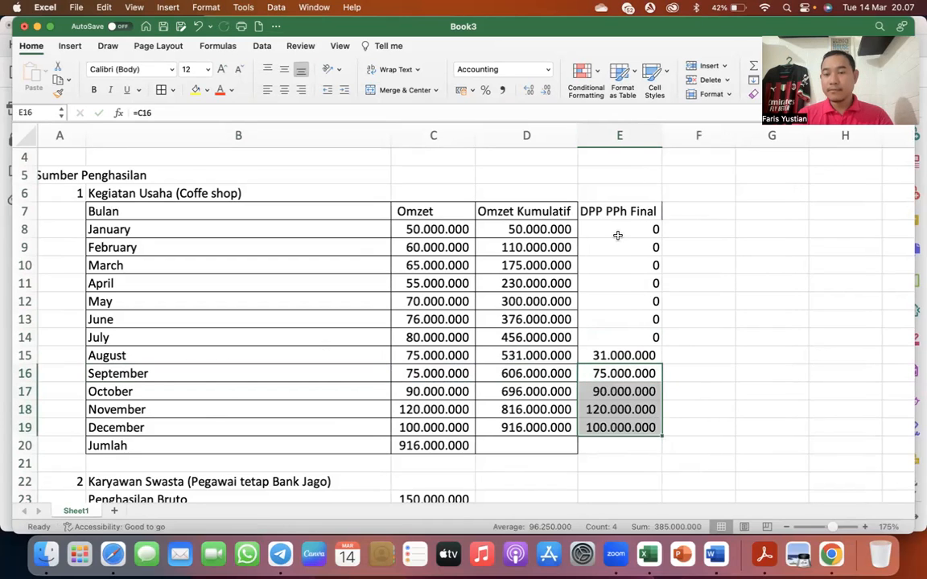
drag(617, 230, 621, 427)
click(503, 91)
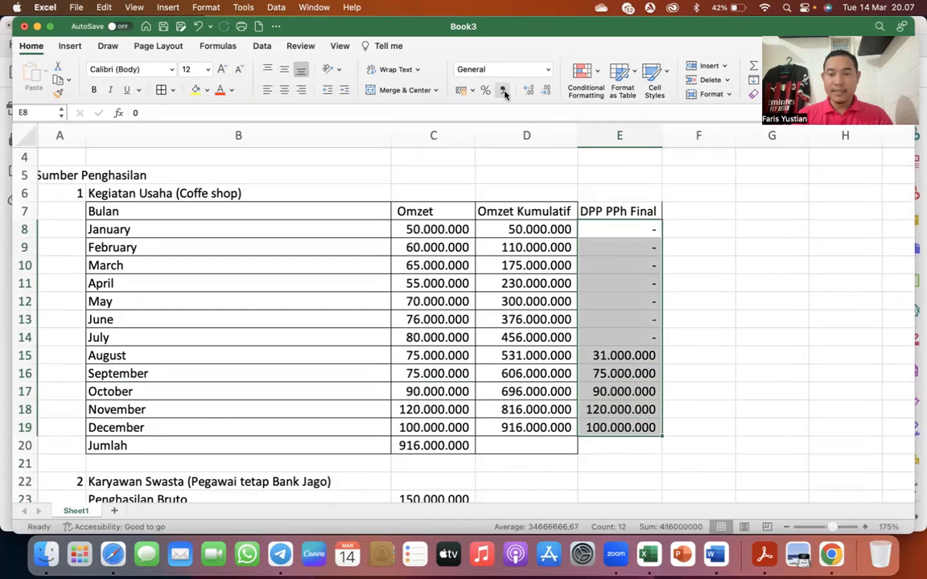
- Add a column headed "PPh Final" beside the DPP PPh Final column
click(717, 211)
text(PPh Final)
key(Return)
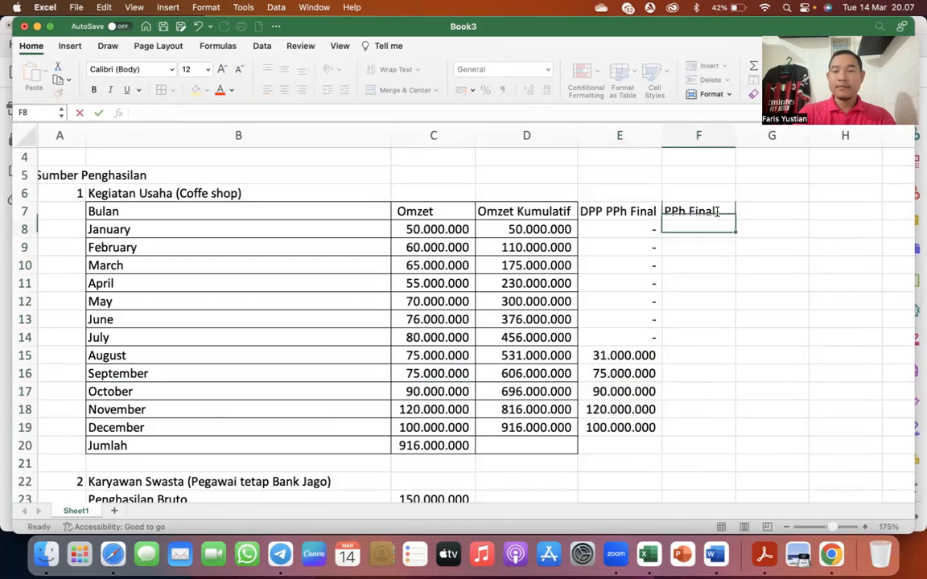
- Calculate January's PPh Final with =E8*0,5% and fill the formula down through December
text(=)
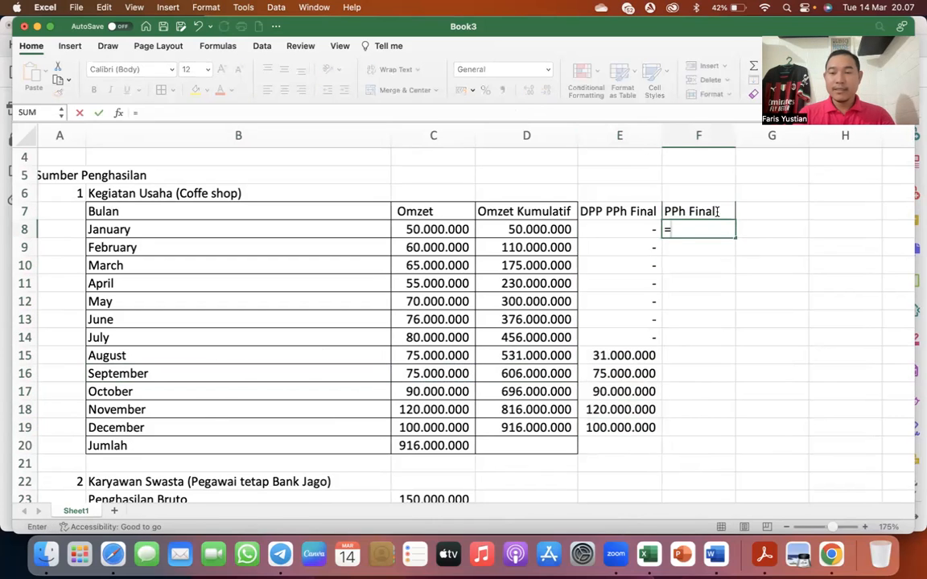
key(Left)
text(*)
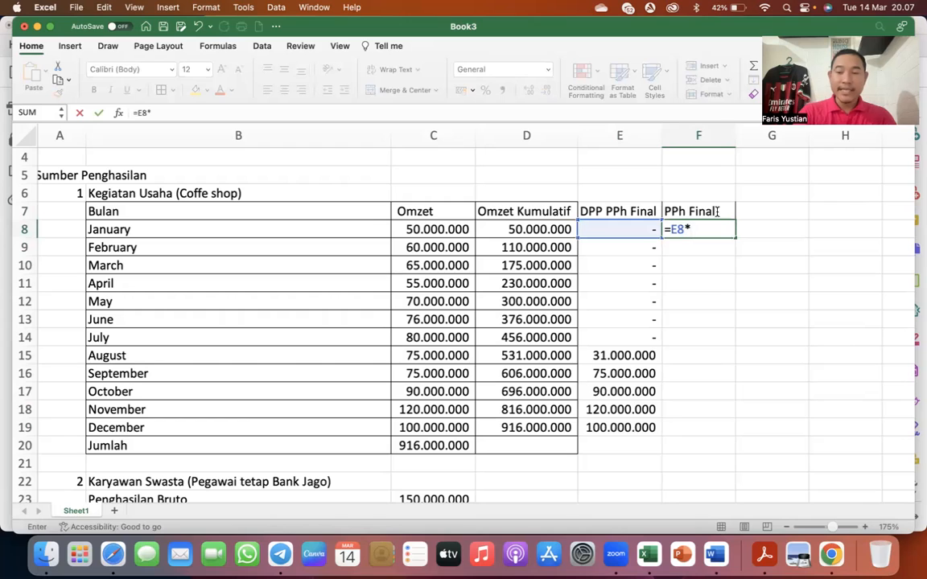
text(0,5%)
key(Return)
click(722, 232)
drag(737, 237, 729, 433)
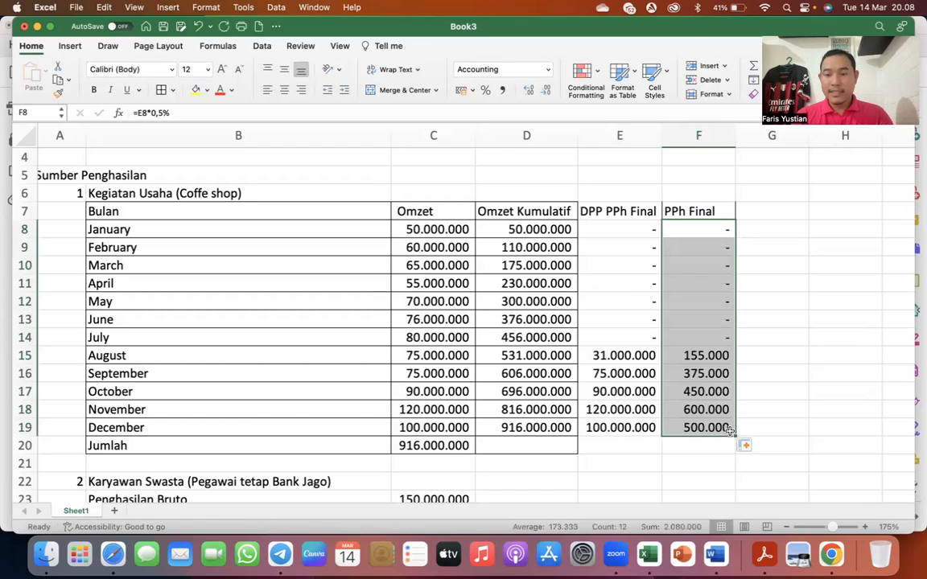
- Total the PPh Final column in the Jumlah row with =SUM(F8:F19) and close the Formula Builder
click(690, 446)
text(=)
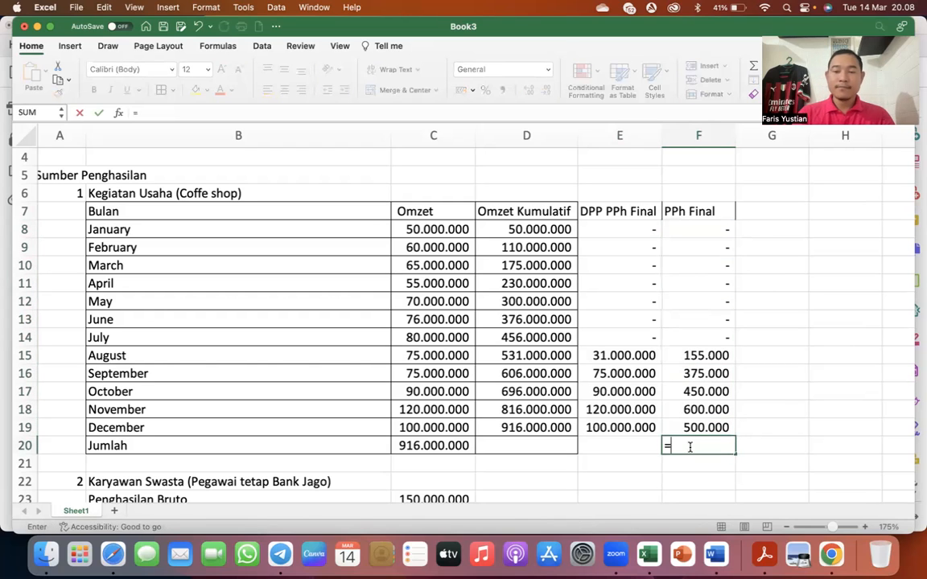
click(59, 113)
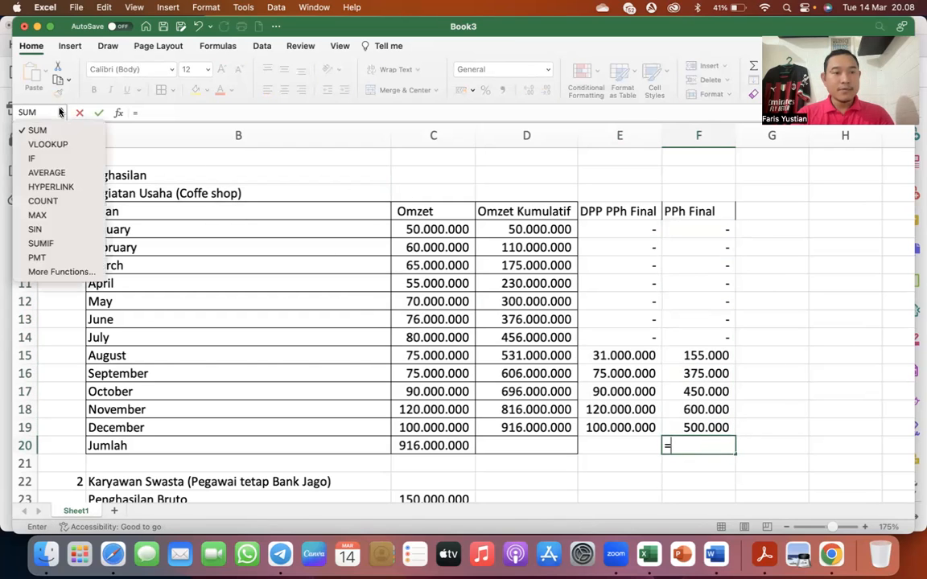
click(32, 113)
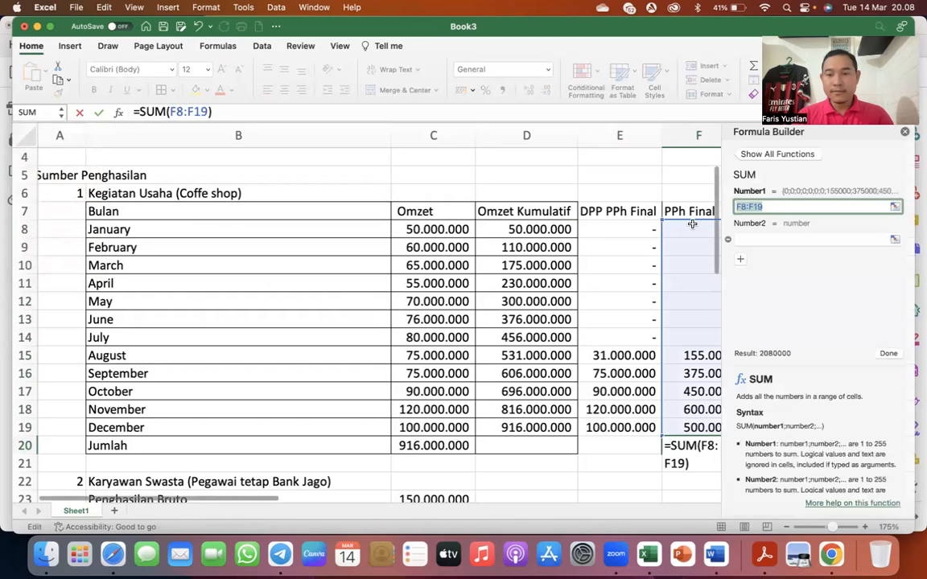
key(Return)
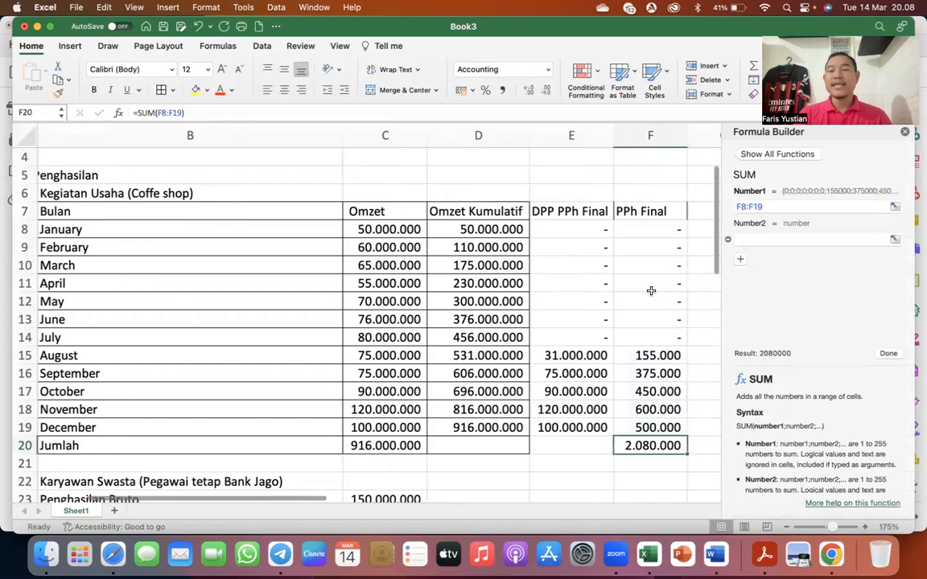
click(676, 286)
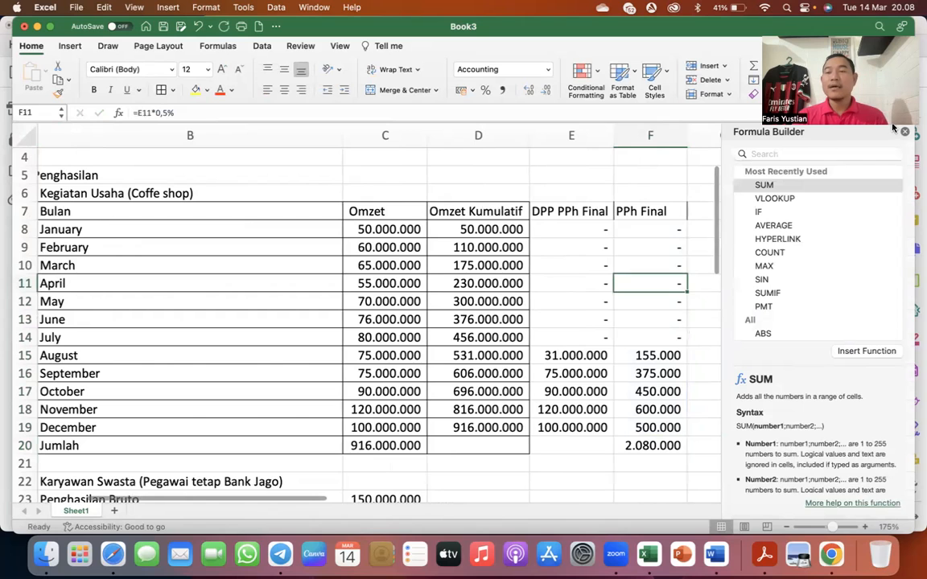
click(904, 132)
- Apply cell borders to the DPP PPh Final and PPh Final columns from the header through the Jumlah row
click(650, 350)
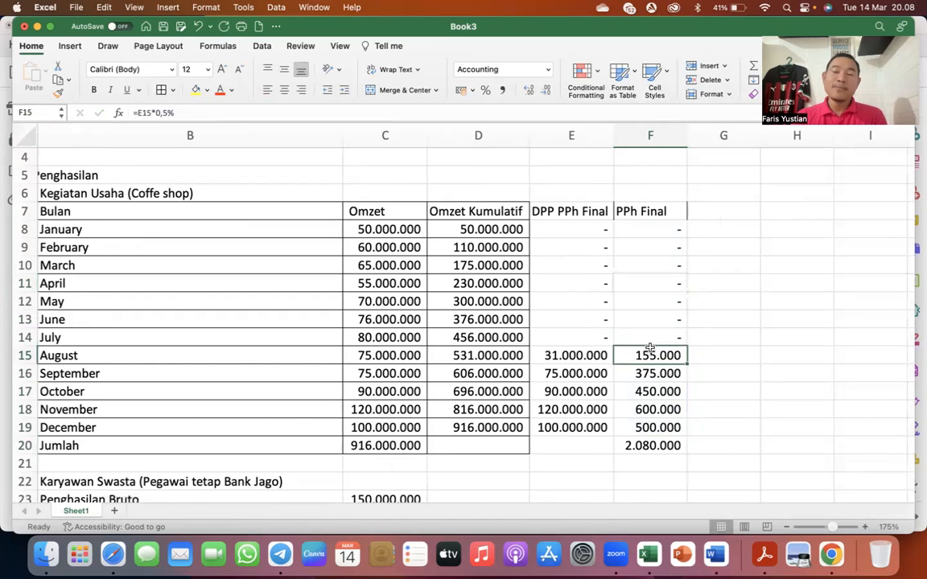
scroll(650, 347, left, 3)
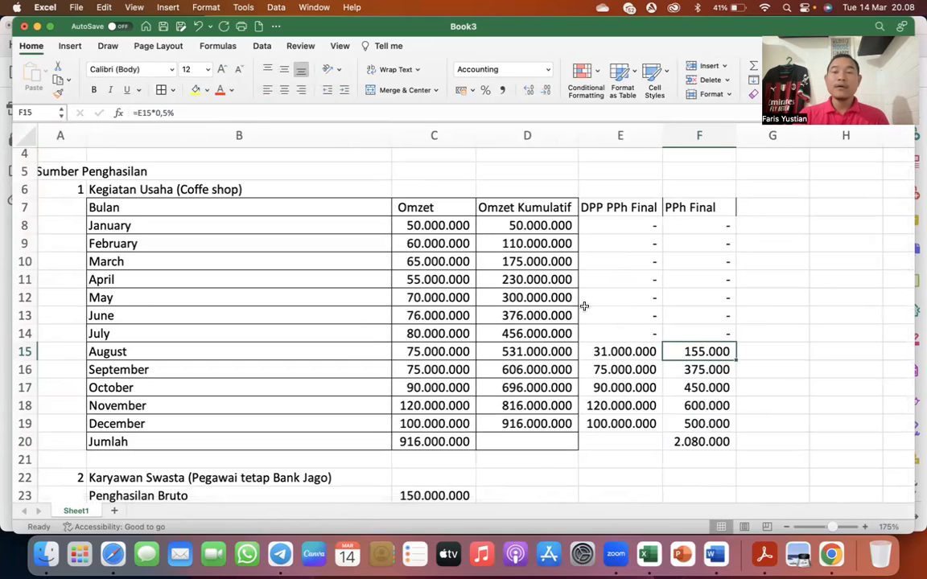
click(107, 355)
drag(591, 208, 699, 443)
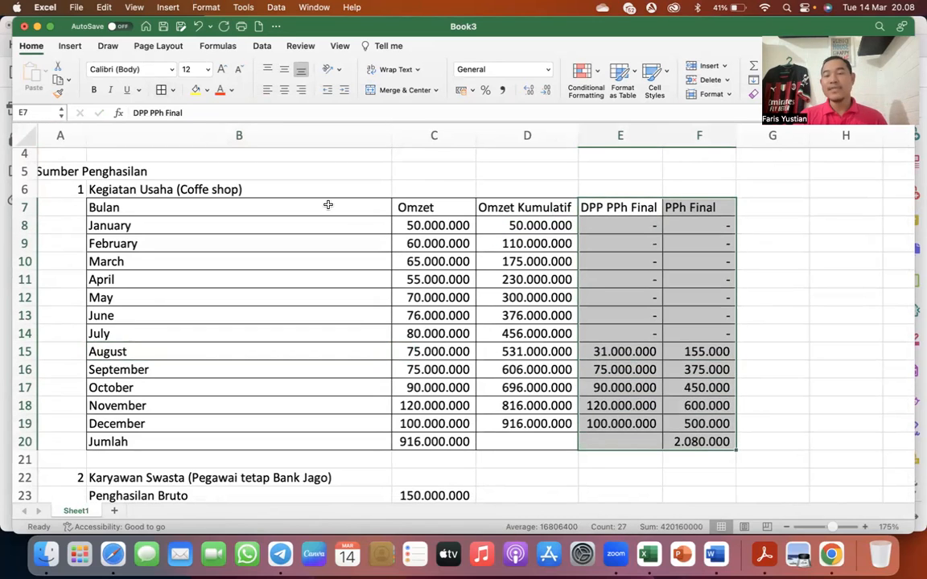
- Review August's tax base and PPh Final, the September–December turnover and tax amounts, and the PPh Final total
click(503, 353)
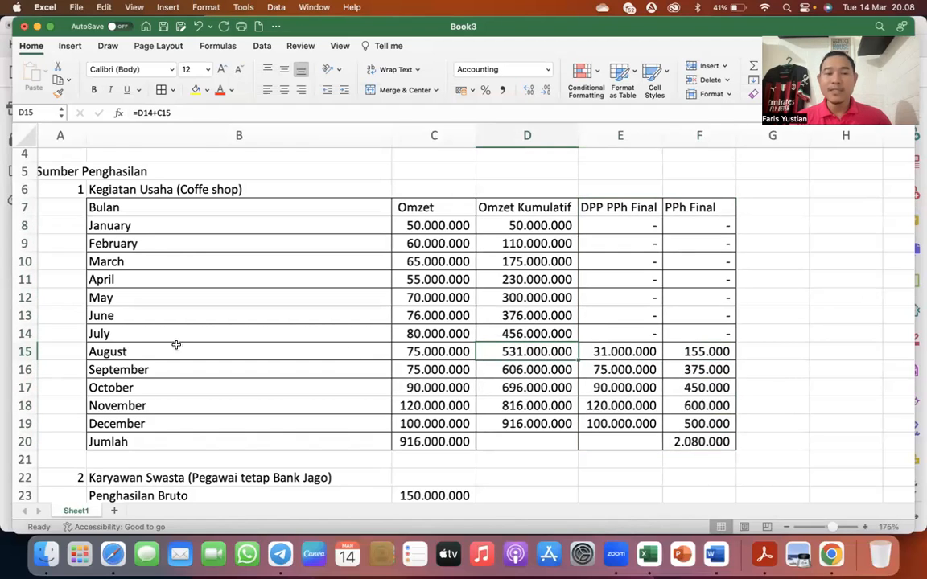
click(119, 351)
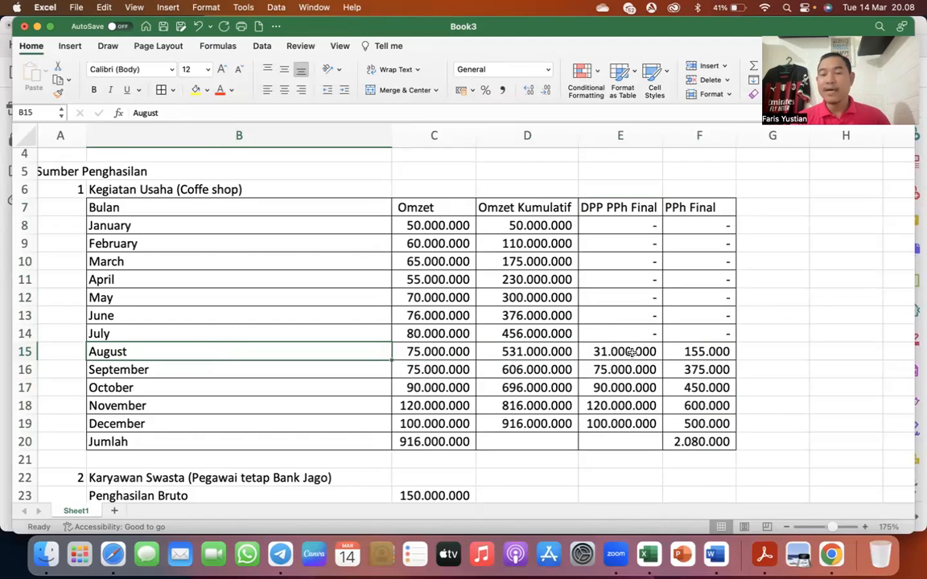
click(583, 352)
click(689, 350)
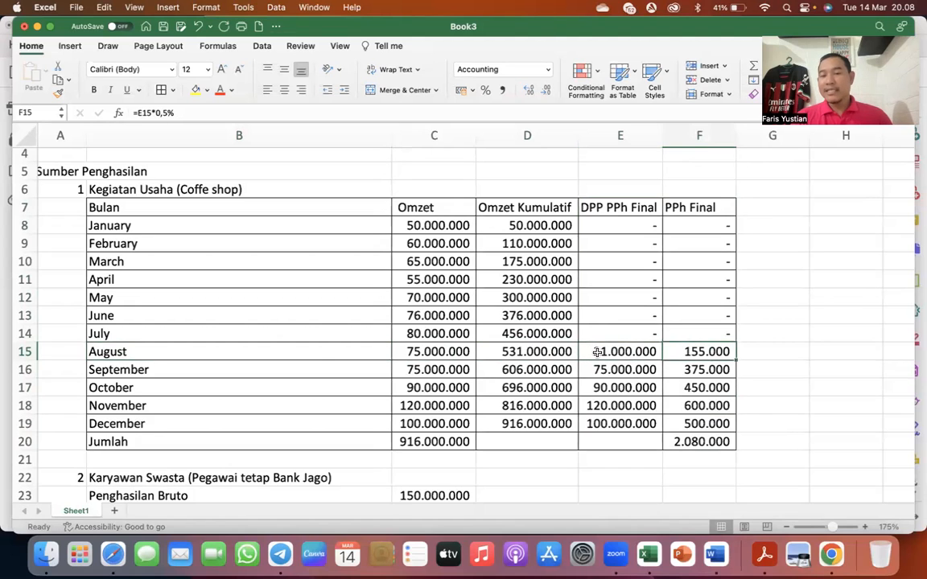
click(178, 368)
click(145, 422)
drag(406, 368, 434, 423)
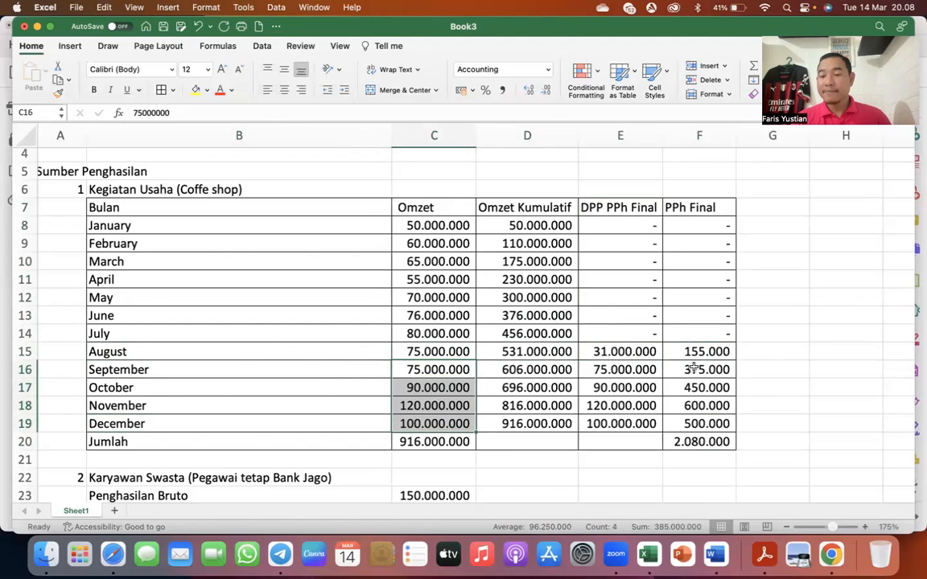
drag(682, 366, 692, 423)
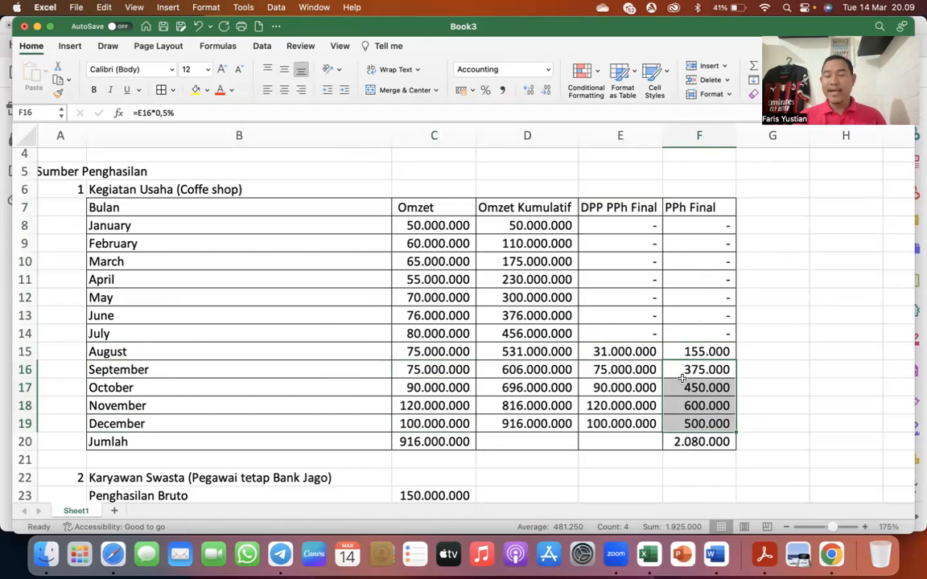
click(695, 436)
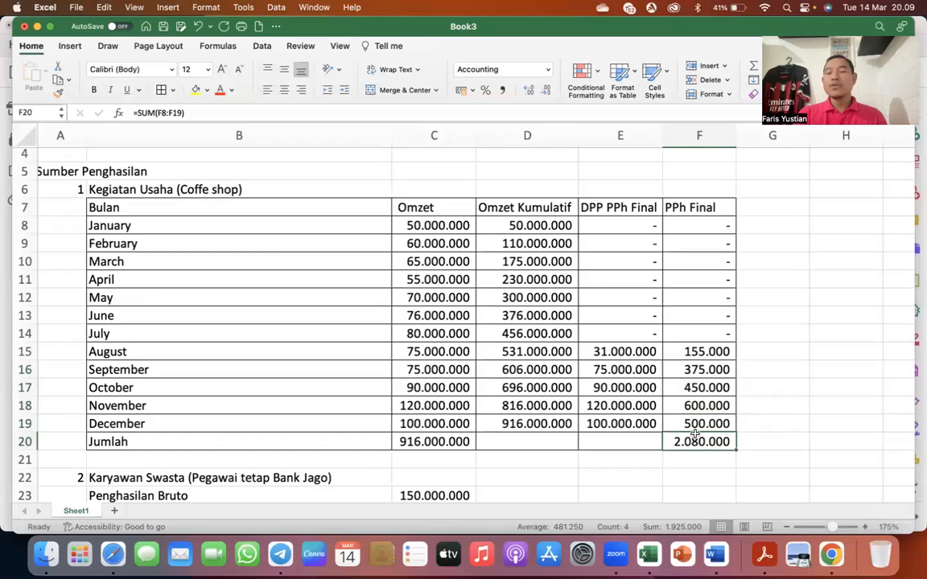
- Switch to the 1770-III form in Acrobat Reader and mark the PP23/PP55 checkbox for item 16, other final-taxed income
scroll(695, 435, down, 1)
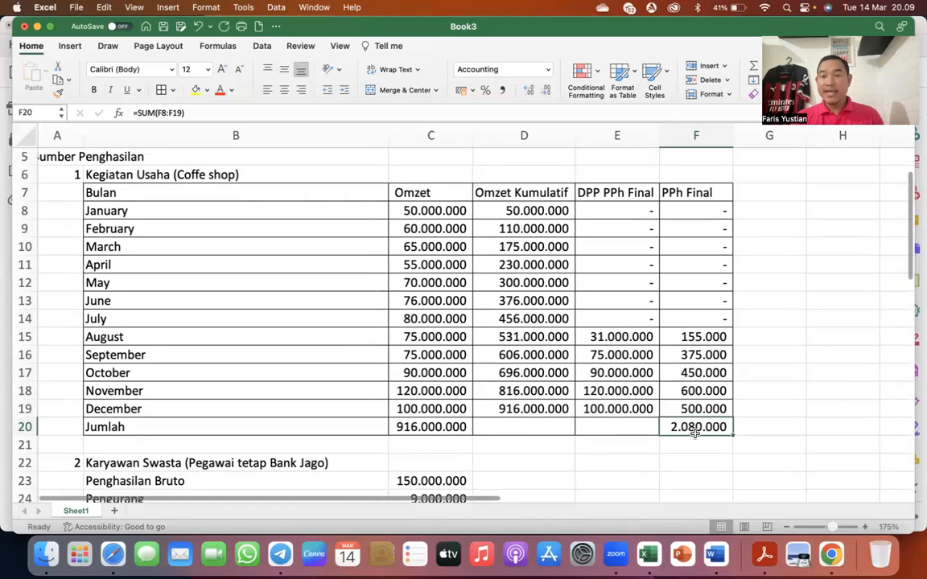
scroll(696, 435, down, 3)
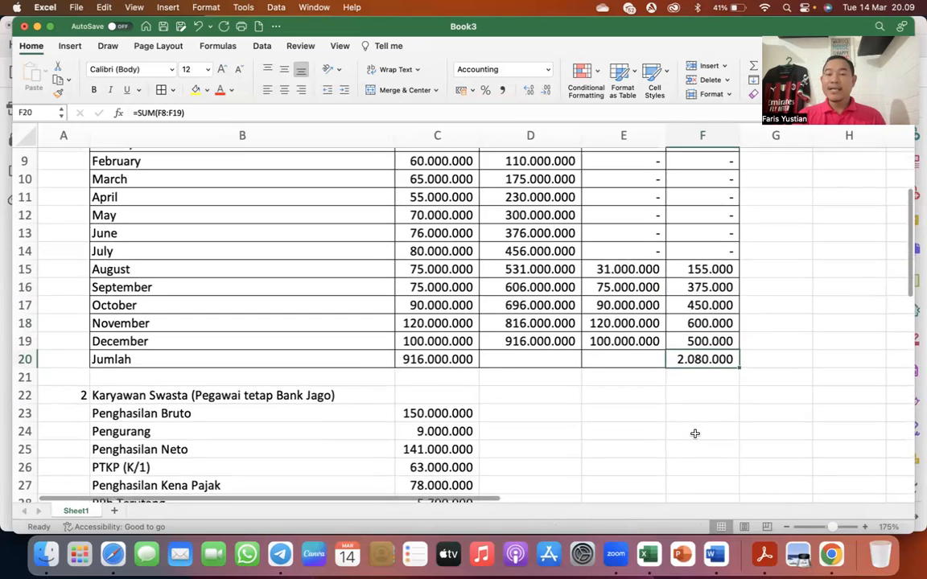
scroll(695, 434, up, 3)
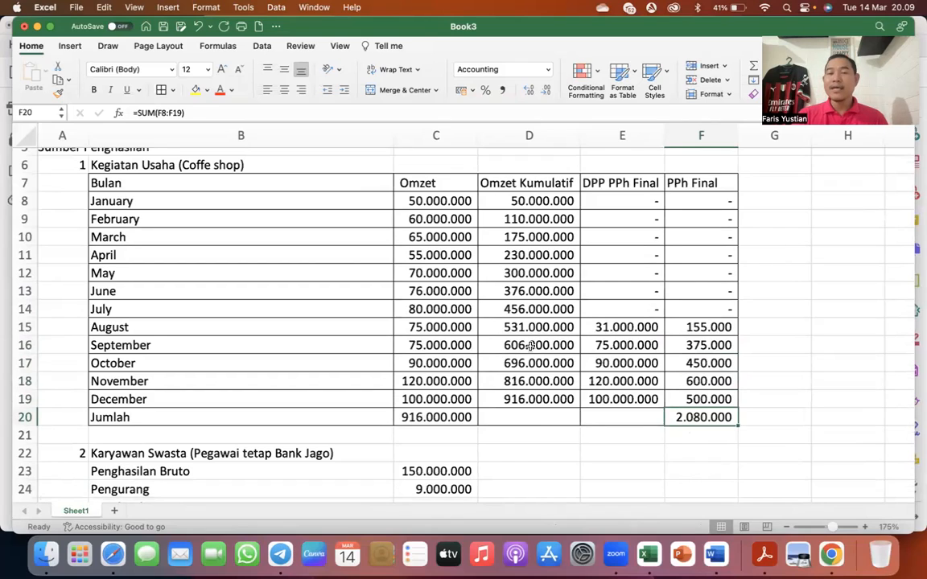
key(ctrl+Up)
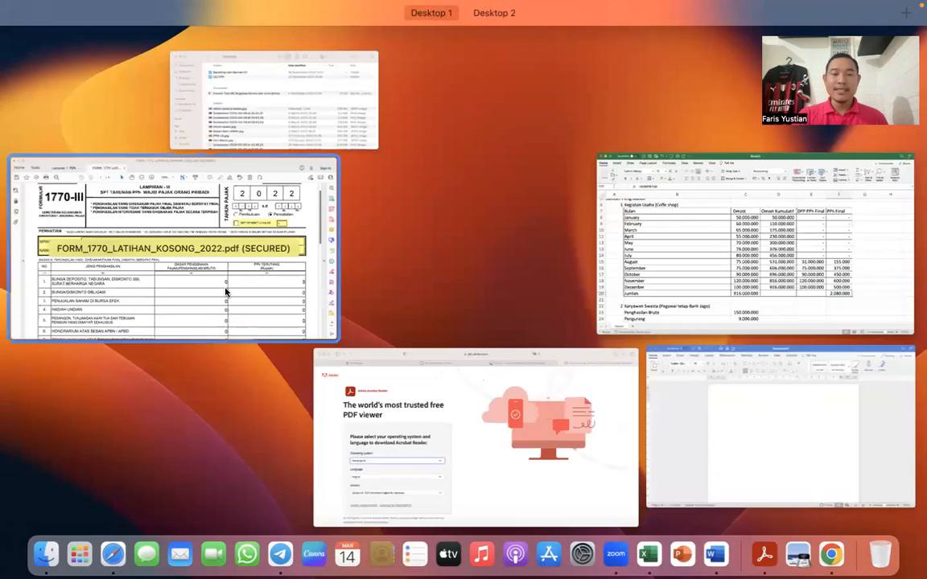
click(227, 290)
scroll(313, 380, down, 10)
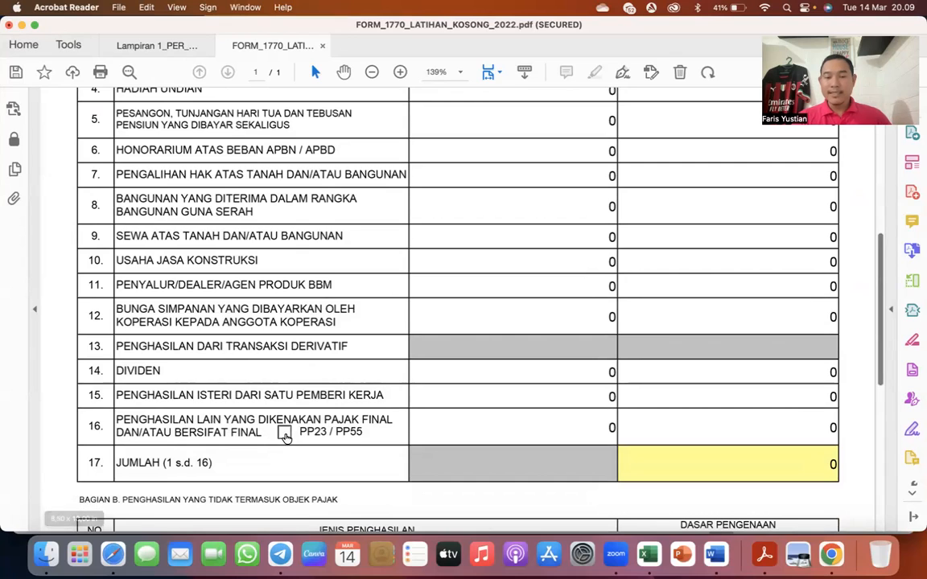
click(285, 435)
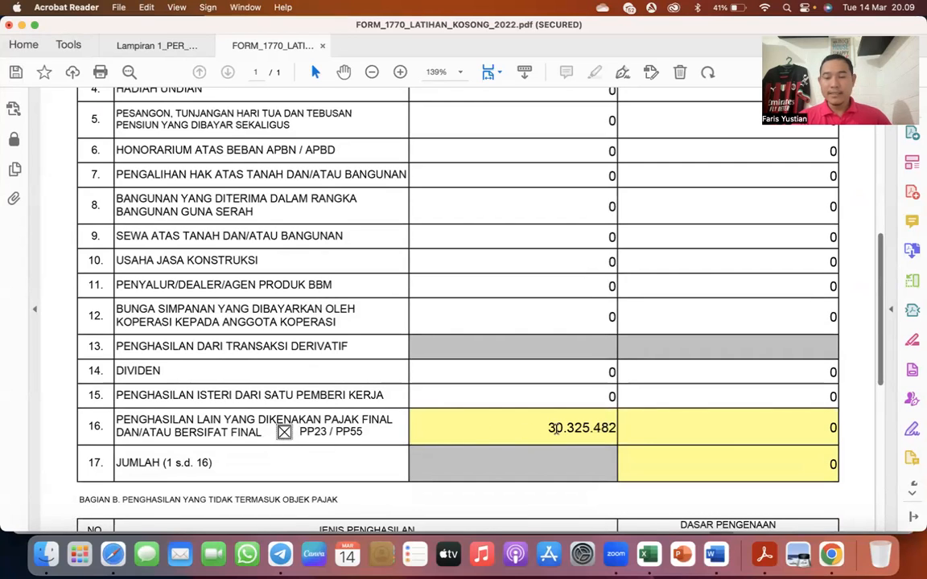
- Open the PP23/PP55 list of gross income and PPh Final payments from Lampiran III
scroll(553, 430, up, 1)
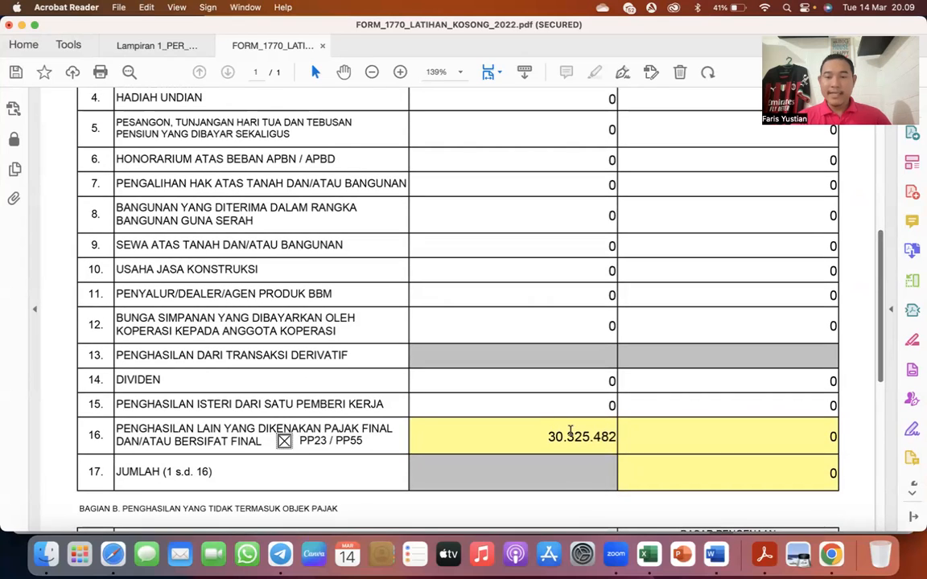
scroll(568, 403, up, 1)
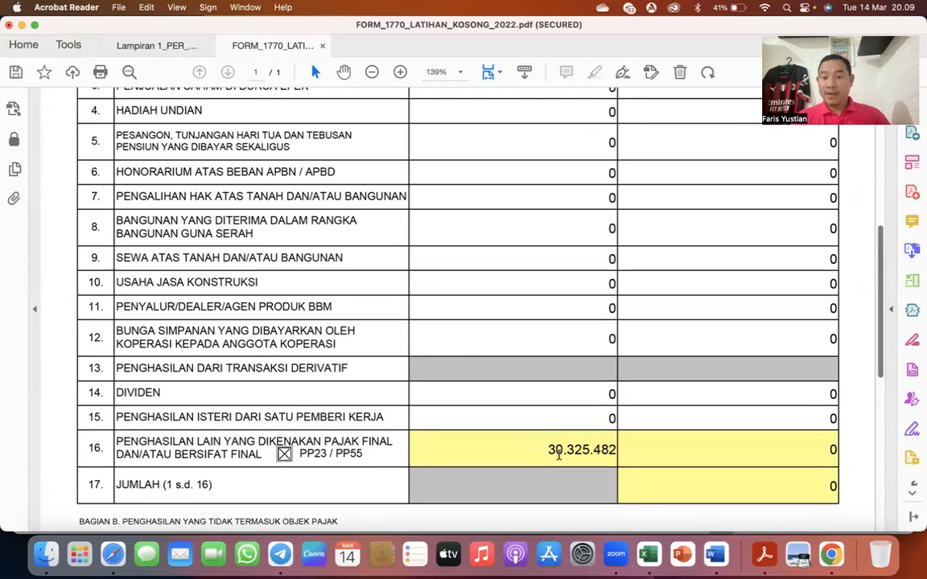
scroll(539, 455, up, 10)
scroll(538, 454, up, 5)
scroll(538, 454, down, 15)
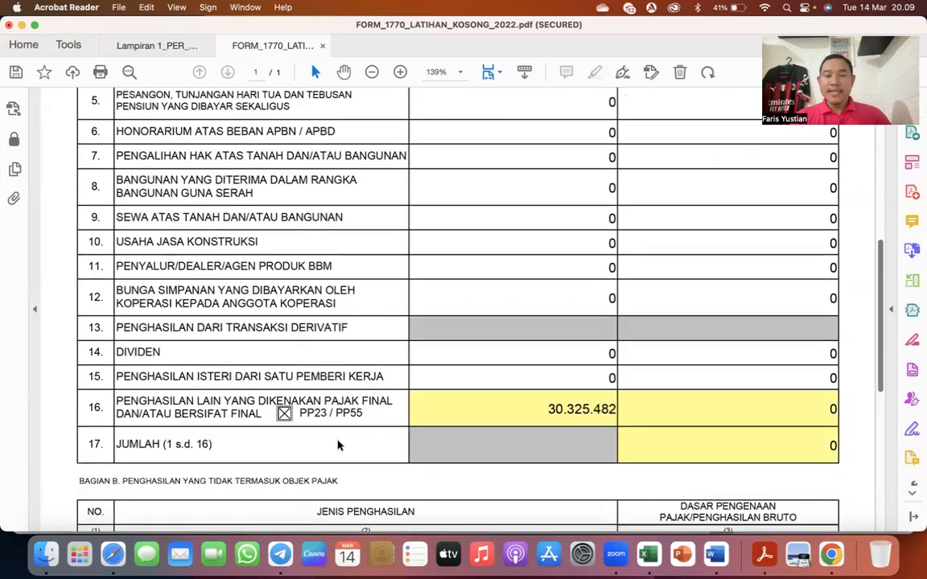
scroll(498, 364, up, 18)
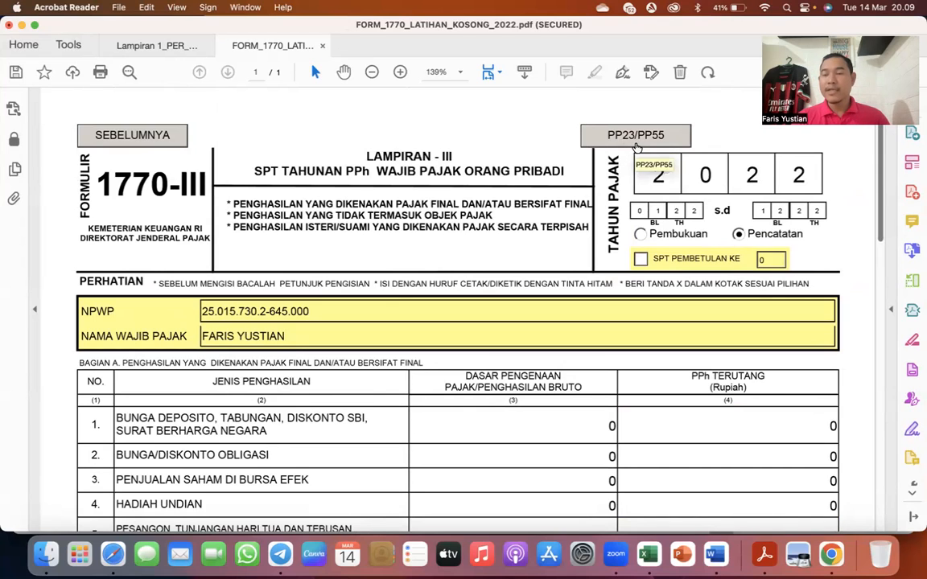
click(636, 142)
- Return to the first page of monthly records in the PP23/PP55 list, starting from the Januari row
scroll(456, 360, down, 10)
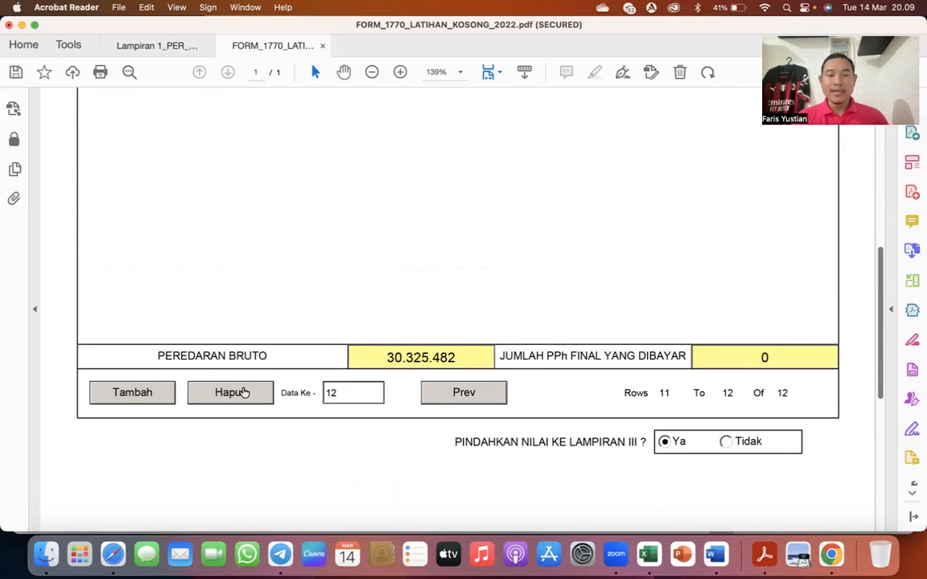
scroll(409, 338, up, 10)
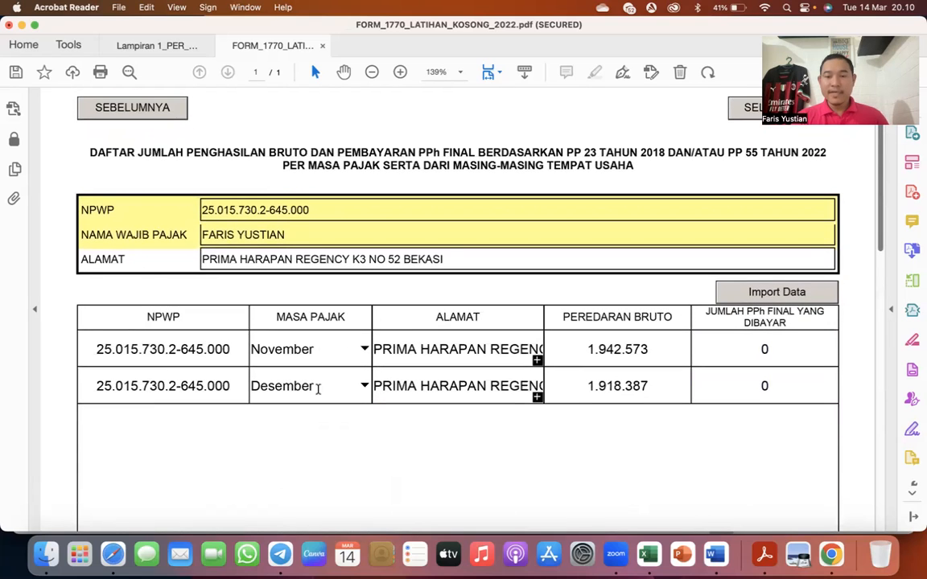
scroll(319, 391, down, 10)
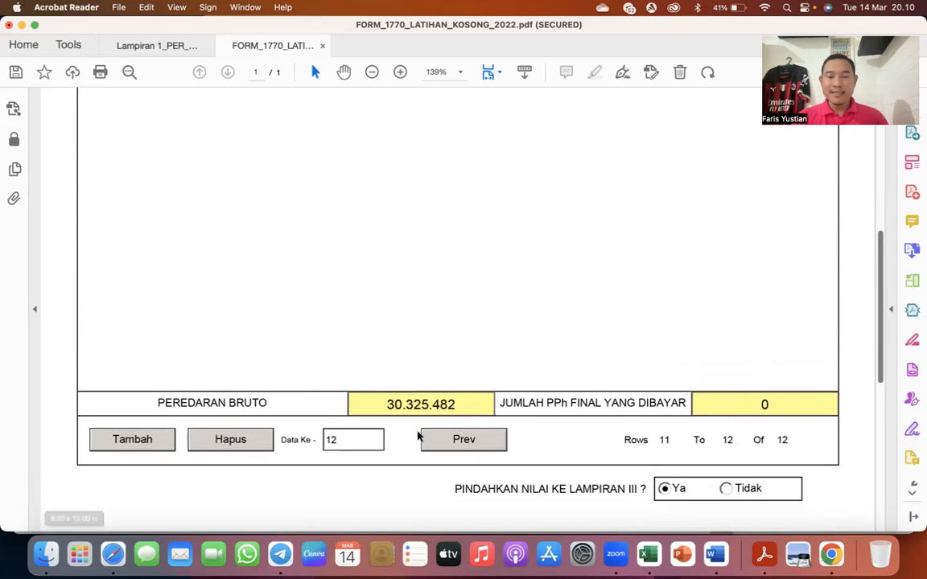
click(467, 441)
scroll(499, 314, up, 5)
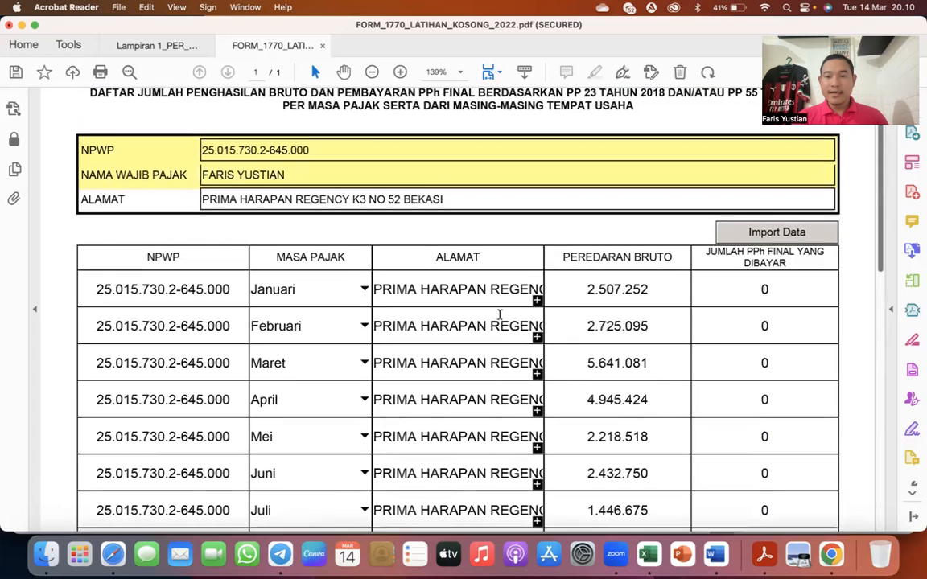
scroll(668, 276, down, 1)
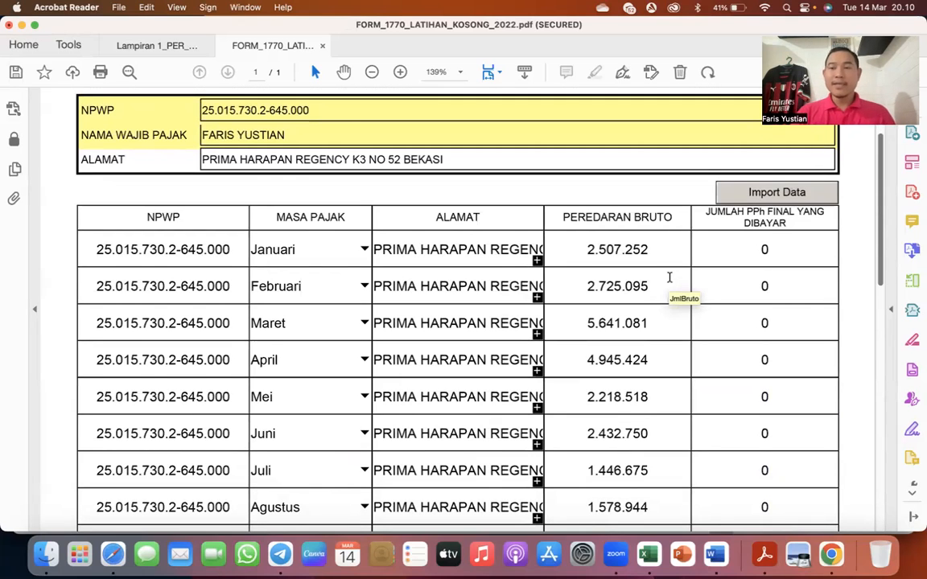
scroll(668, 277, down, 3)
- Check January's turnover in the Excel table, then set Januari's Peredaran Bruto in the Acrobat Reader form to 50.000.000
key(ctrl+Up)
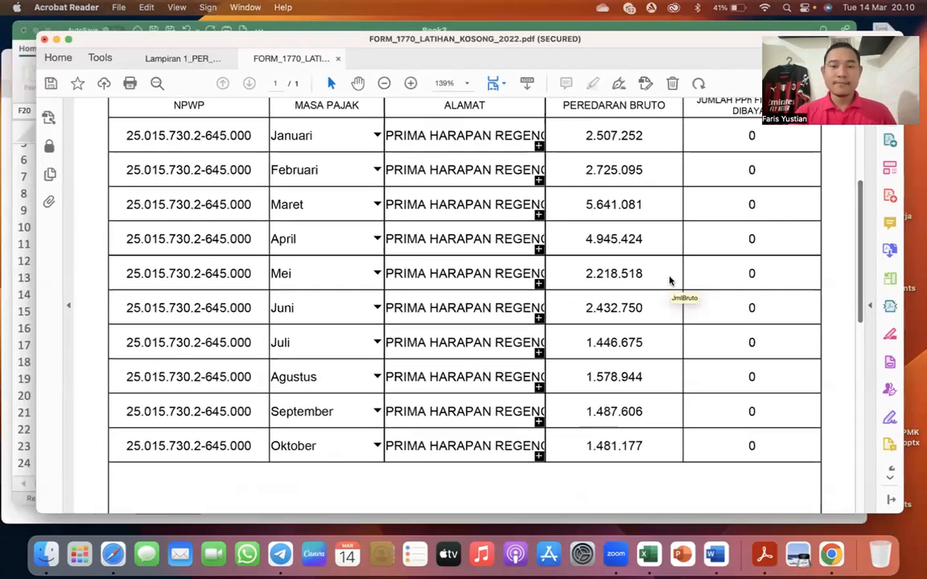
click(317, 205)
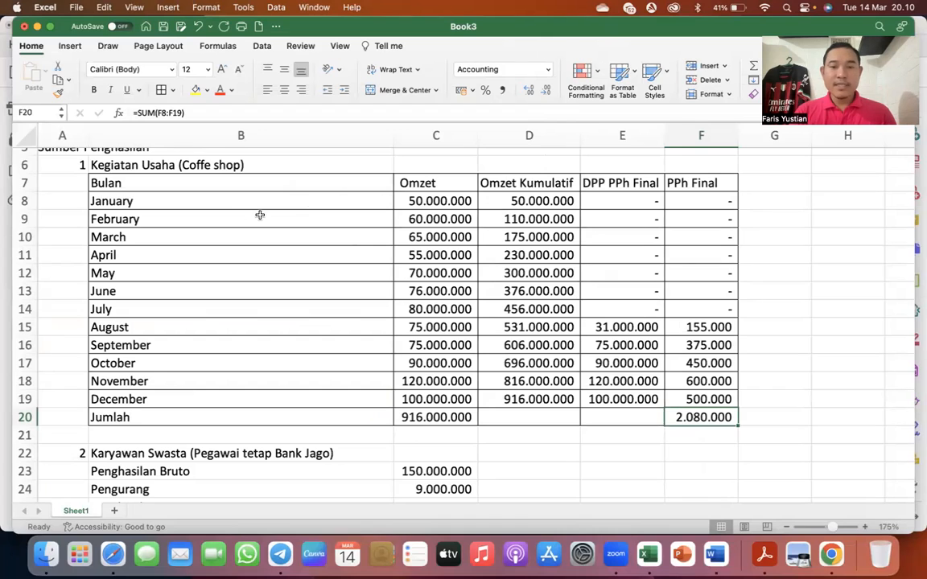
key(ctrl+Up)
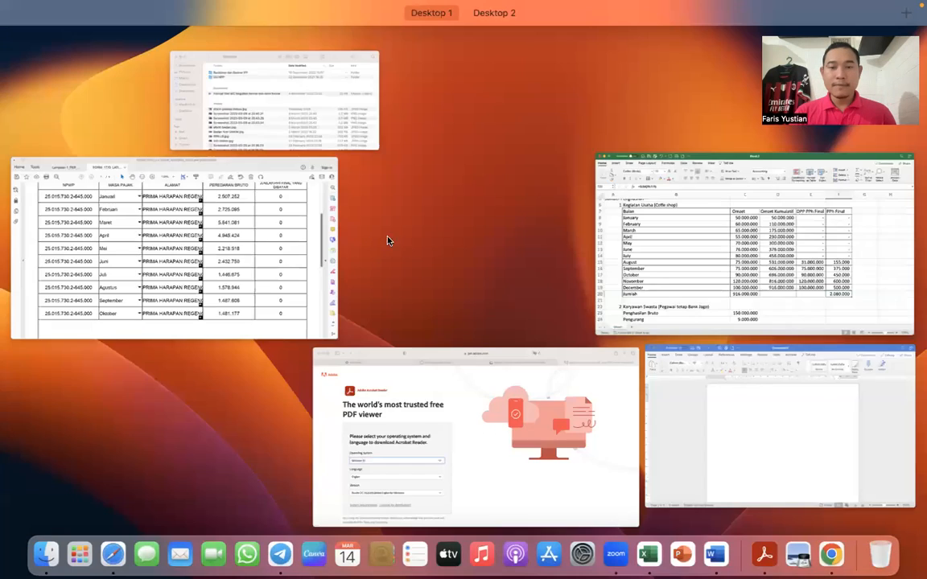
click(279, 257)
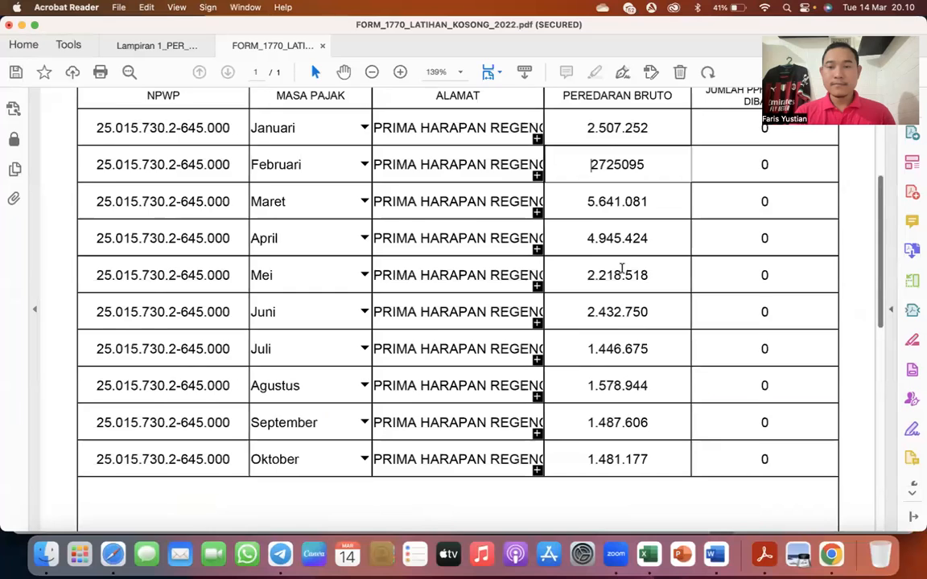
drag(586, 166, 679, 174)
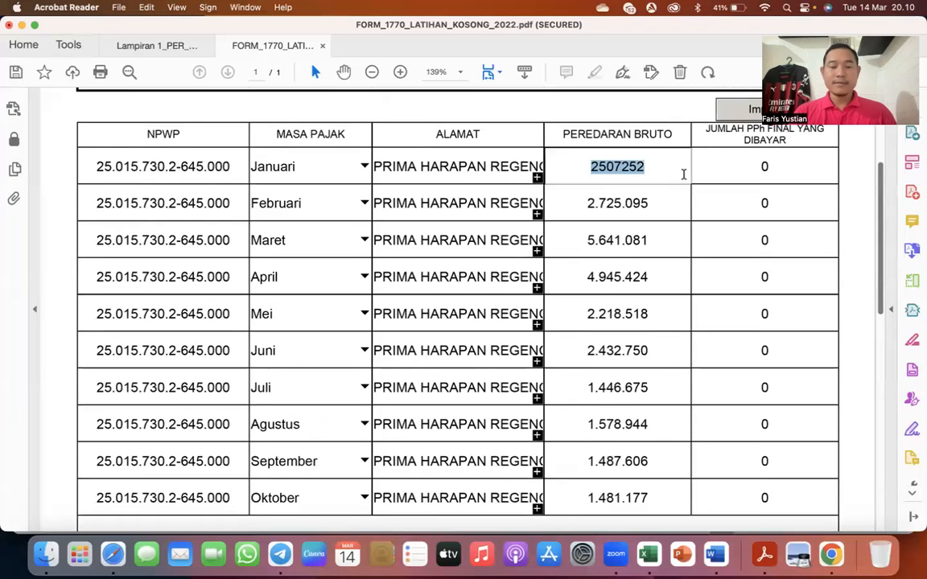
text(50.)
text(000.000)
key(Tab)
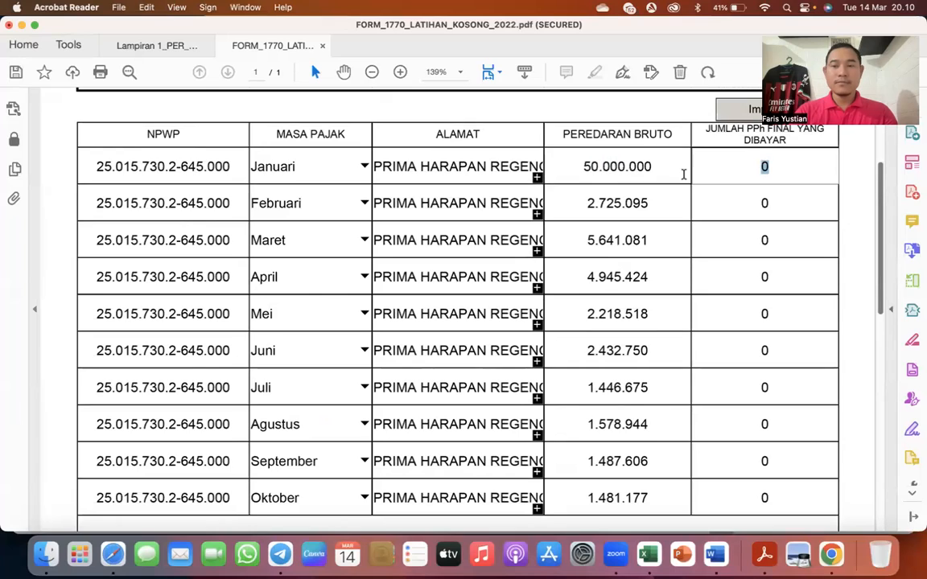
- Look up February's turnover in the Excel table and set Februari's Peredaran Bruto in the form to 60.000.000
key(ctrl+Up)
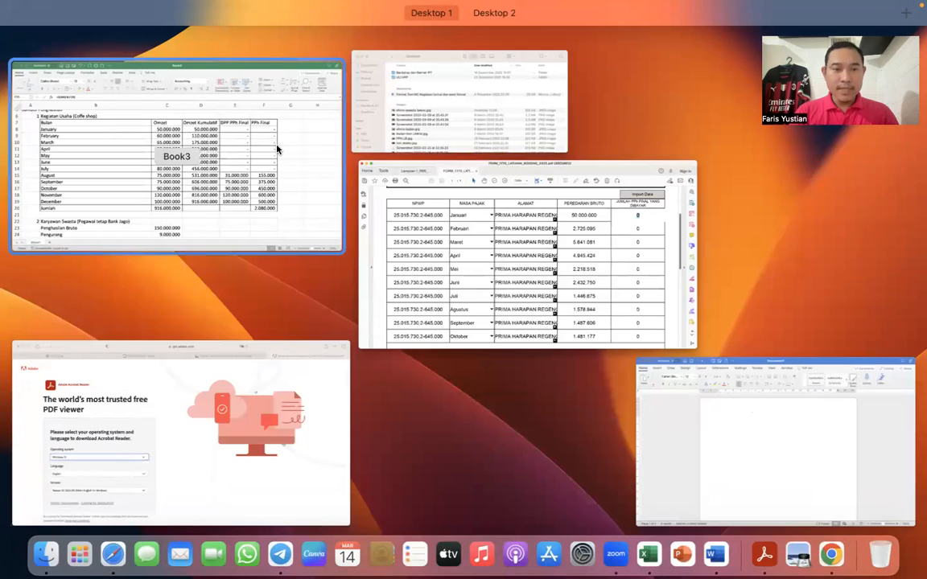
click(276, 149)
click(439, 217)
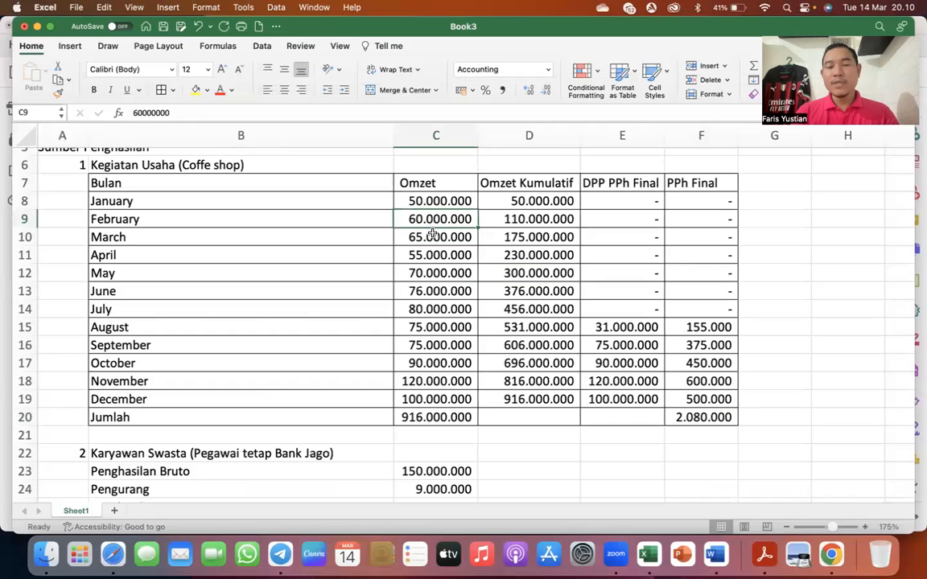
key(ctrl+Up)
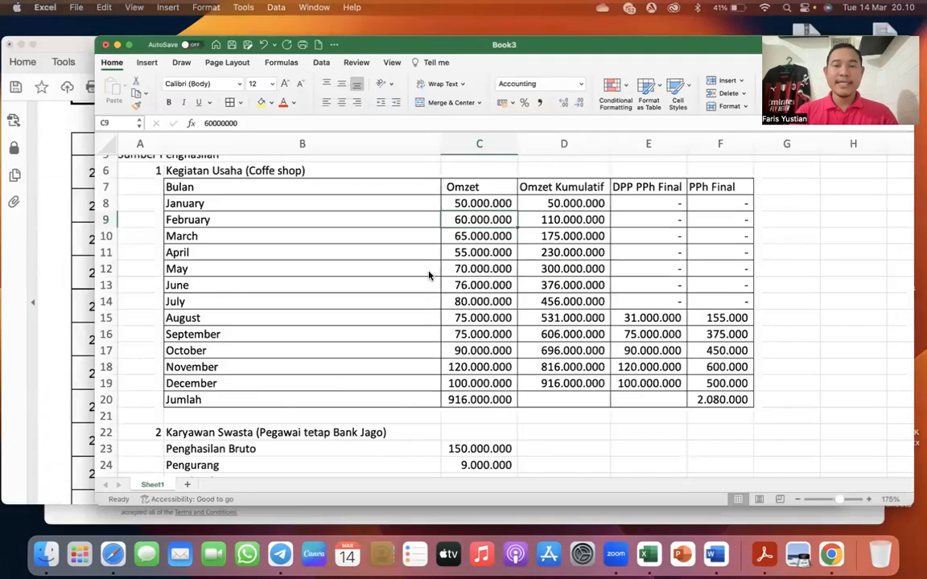
click(254, 288)
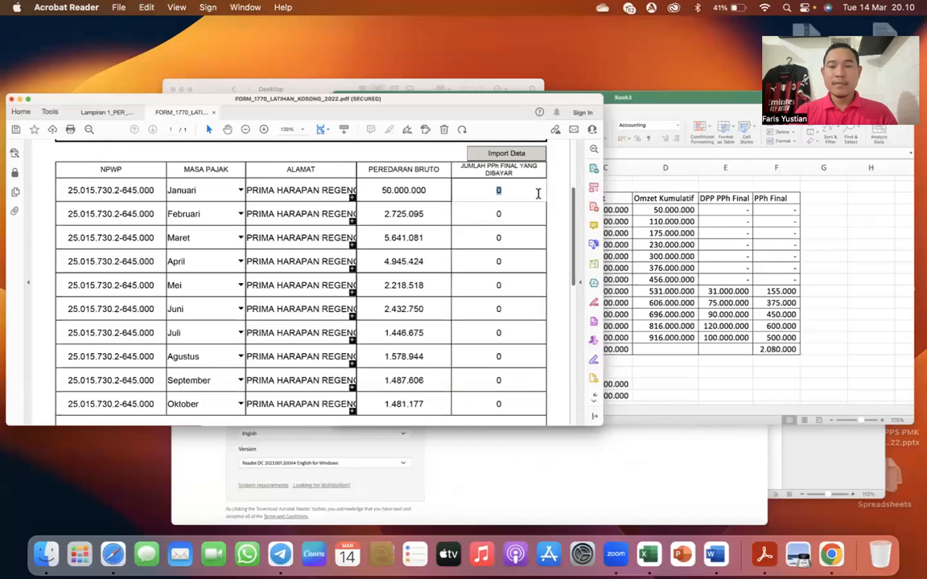
drag(580, 201, 697, 196)
text(6000000)
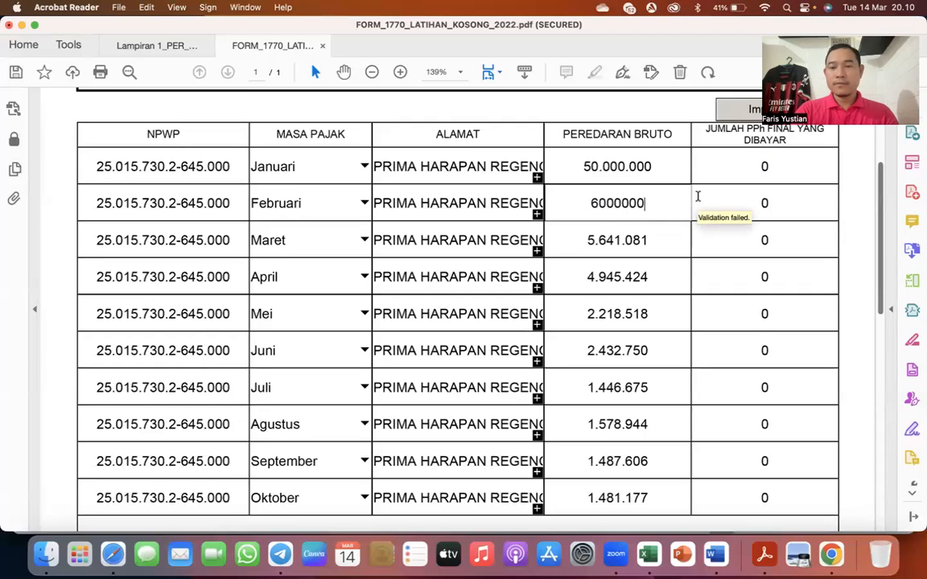
key(Tab)
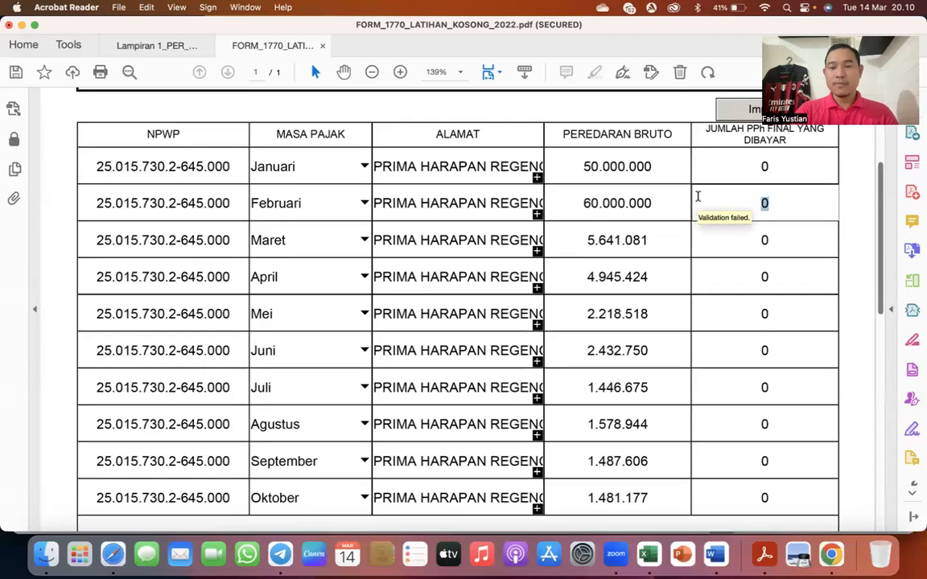
- Look up March's turnover in the Excel table and set Maret's Peredaran Bruto in the form to 65.000.000
key(Tab)
key(Tab)
key(Tab)
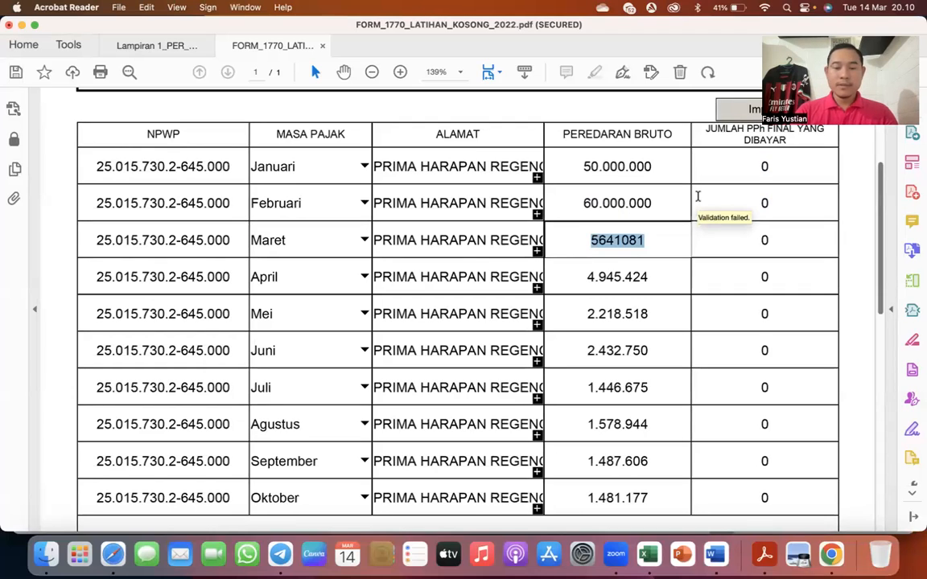
key(ctrl+Up)
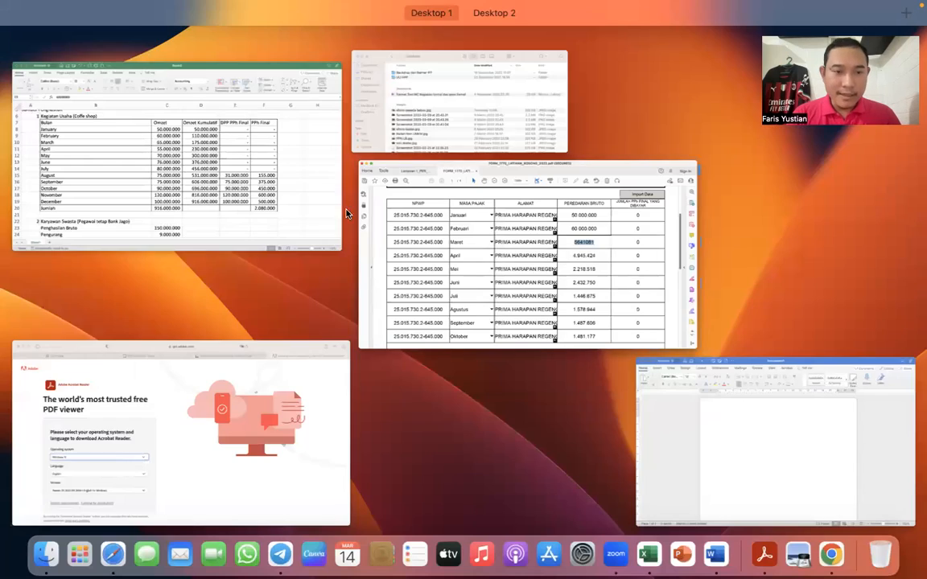
click(219, 217)
click(433, 235)
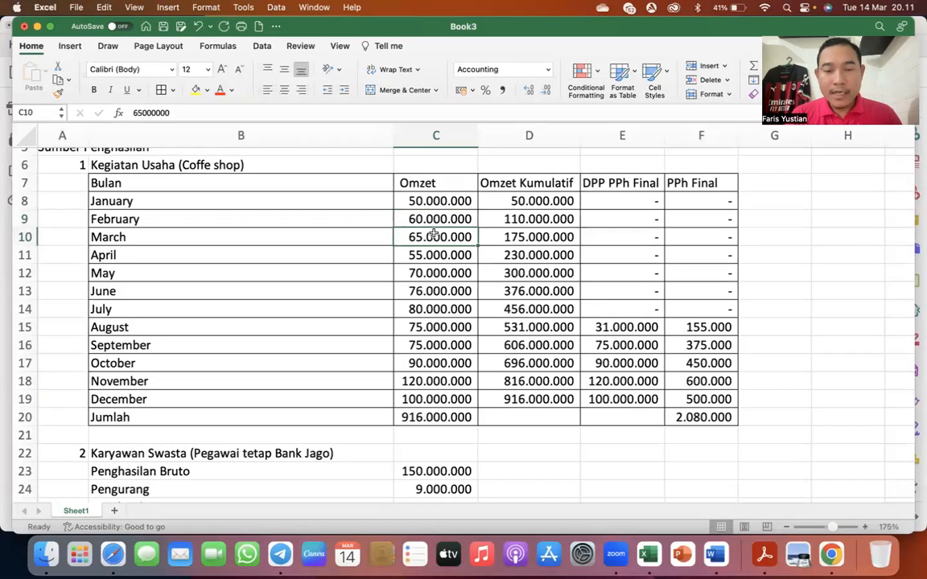
key(ctrl+Up)
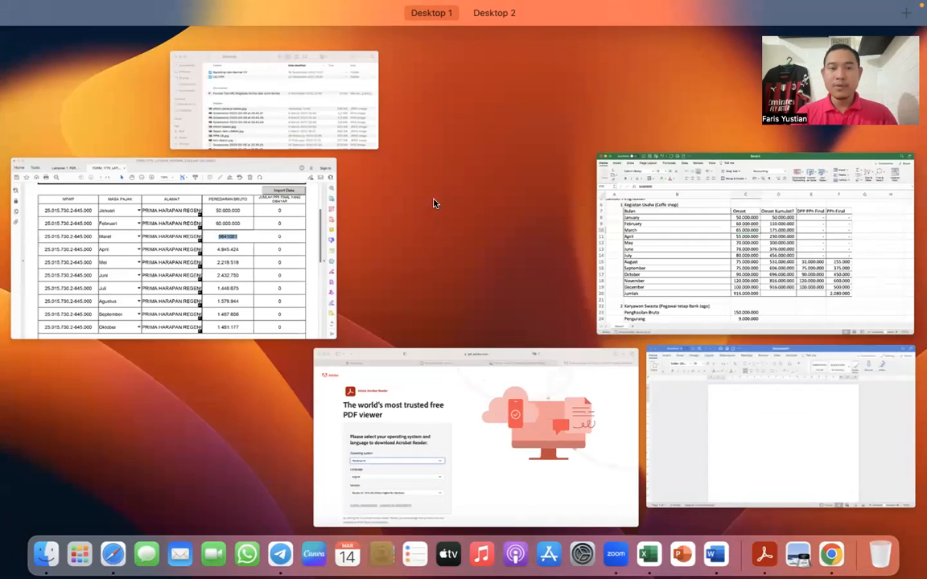
click(254, 224)
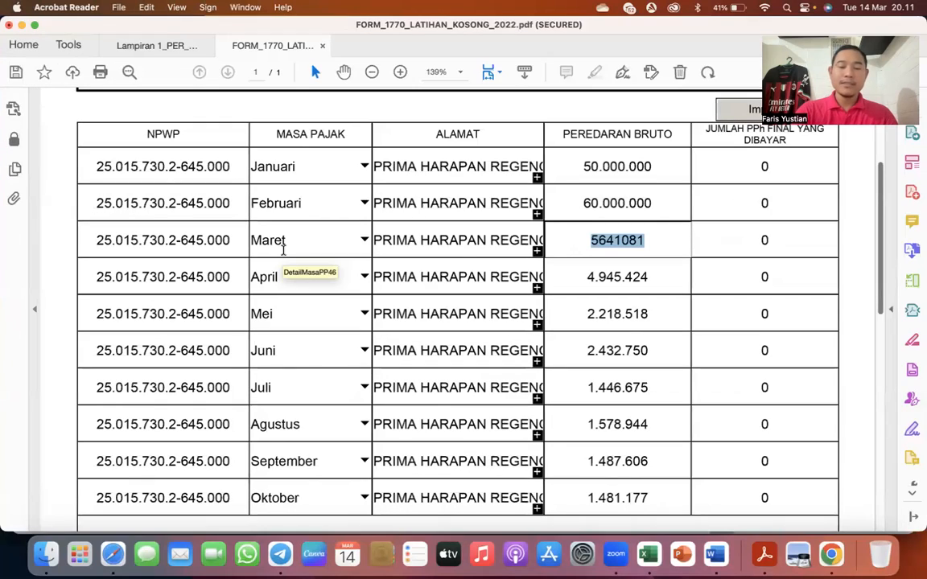
text(65.000.000)
key(Tab)
- Set April's Peredaran Bruto in the PP23/PP55 list to 55.000.000
key(Tab)
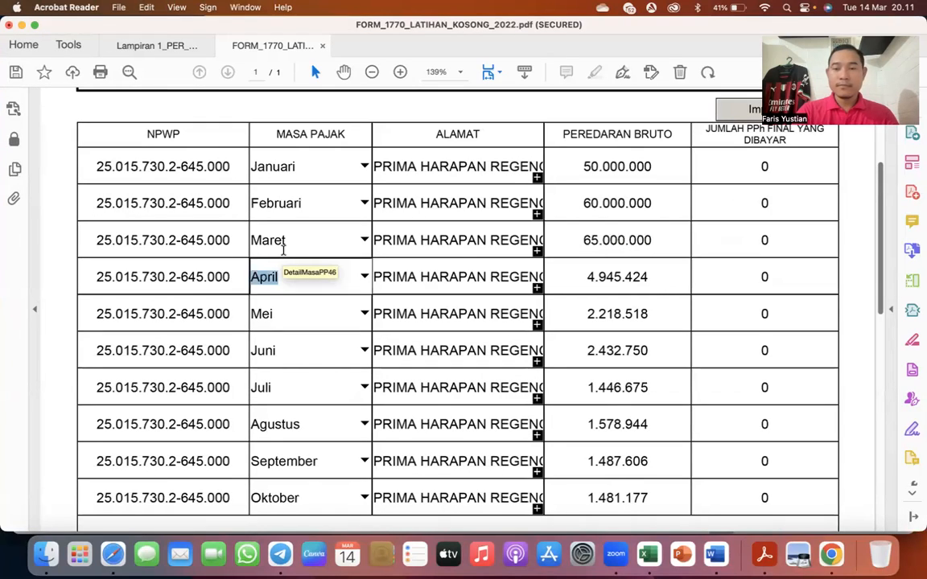
key(Tab)
key(Tab)
text(55.000.000)
key(Tab)
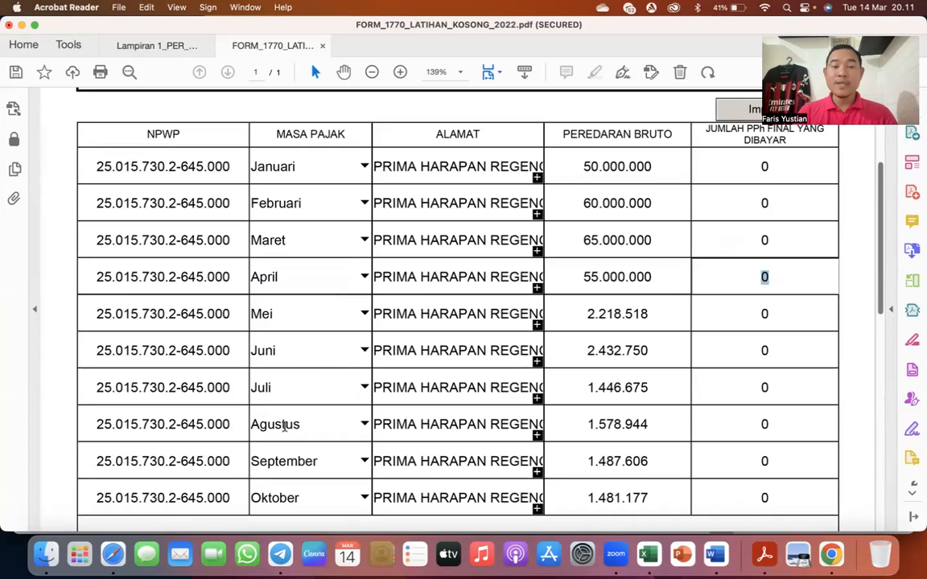
- Set Mei's Peredaran Bruto in the PP23/PP55 list to 70.000.000
key(Tab)
key(Tab)
key(Tab)
key(Tab)
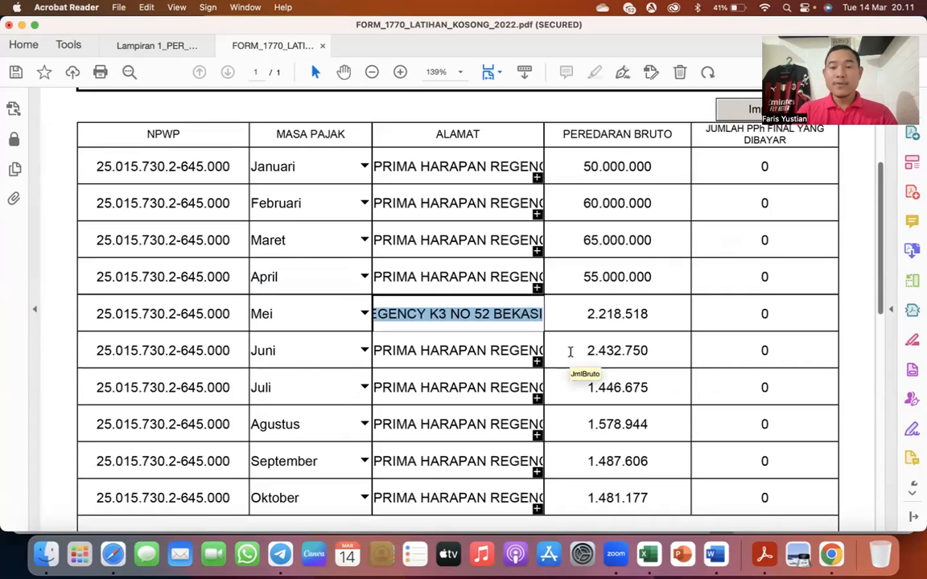
text(70)
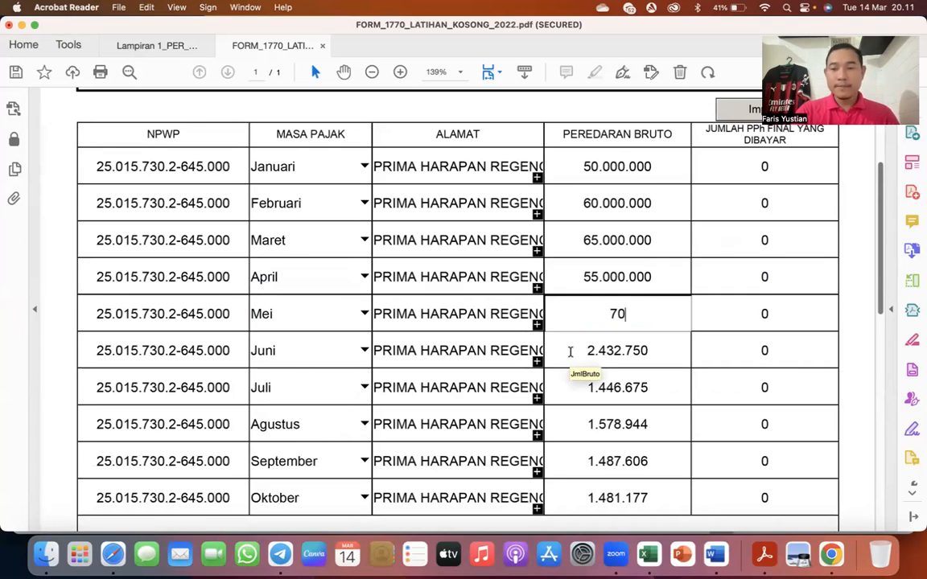
text(.000.000)
key(Tab)
key(Tab)
key(Tab)
key(Tab)
key(Tab)
- Look up June's turnover in the Excel table, then set Juni's Peredaran Bruto in the Acrobat Reader form to 76.000.000
key(ctrl+Up)
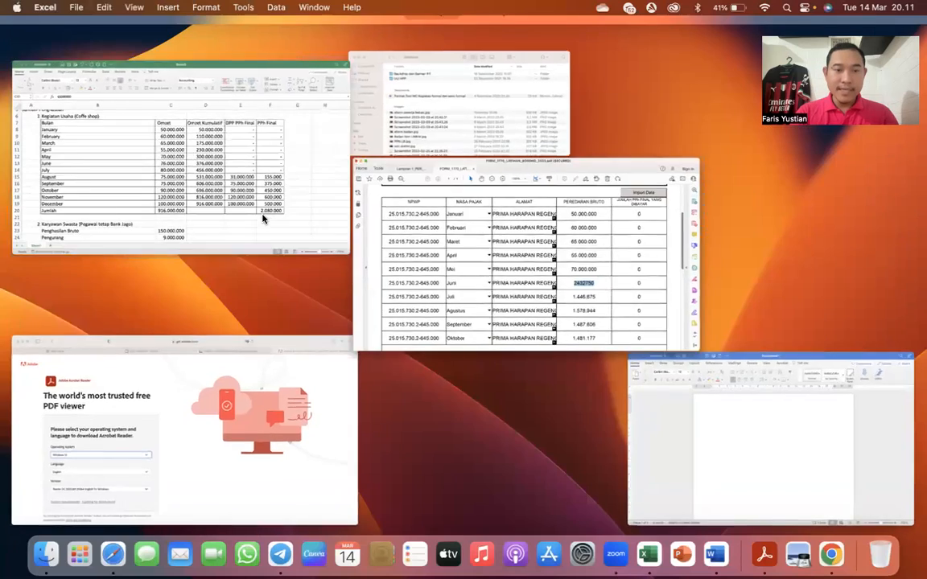
click(264, 219)
click(138, 289)
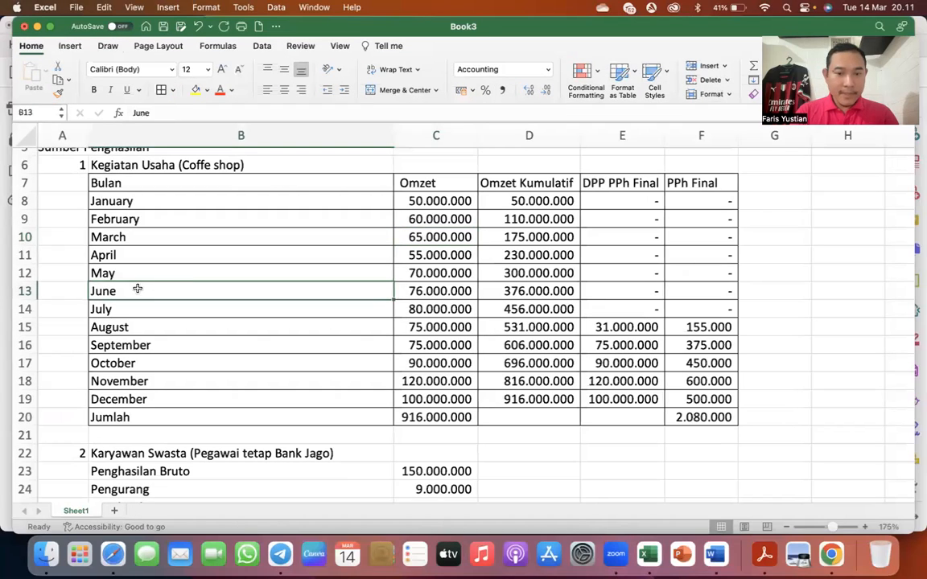
click(408, 294)
click(418, 307)
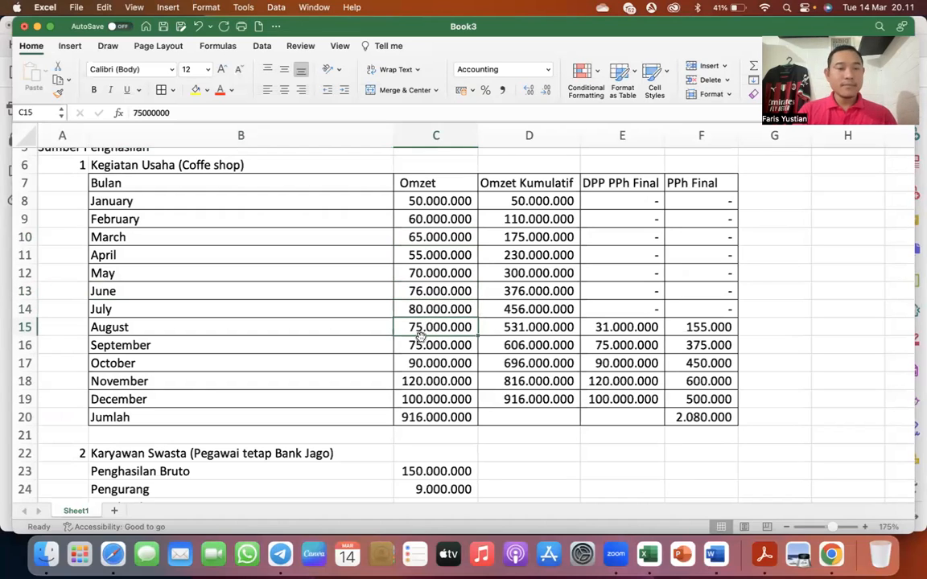
key(ctrl+Up)
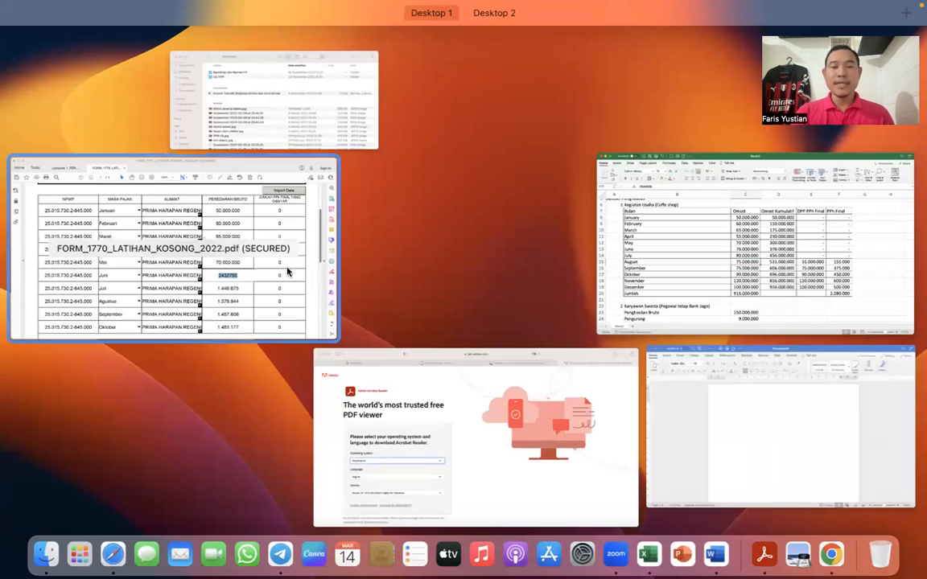
click(286, 274)
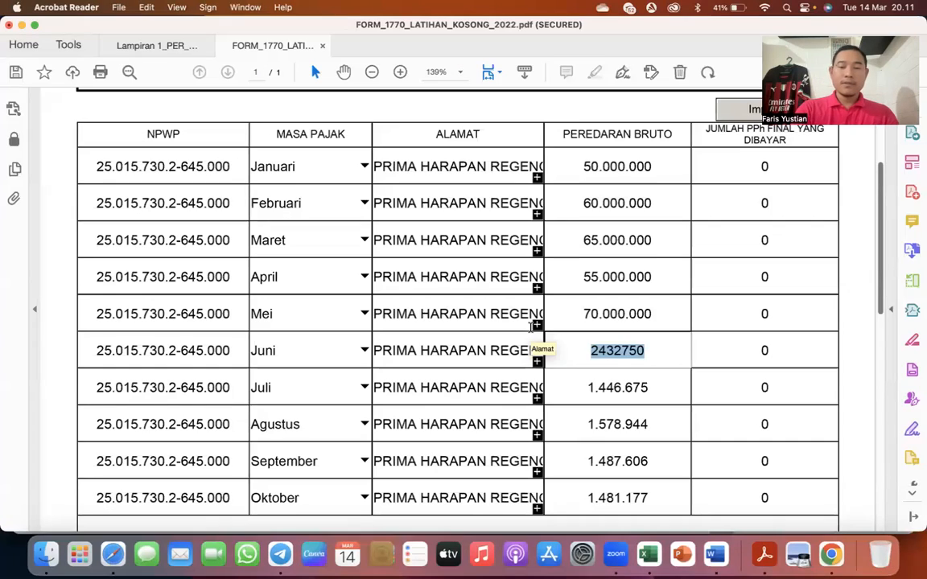
text(7600000)
key(Tab)
key(Tab)
key(Tab)
key(Tab)
key(Tab)
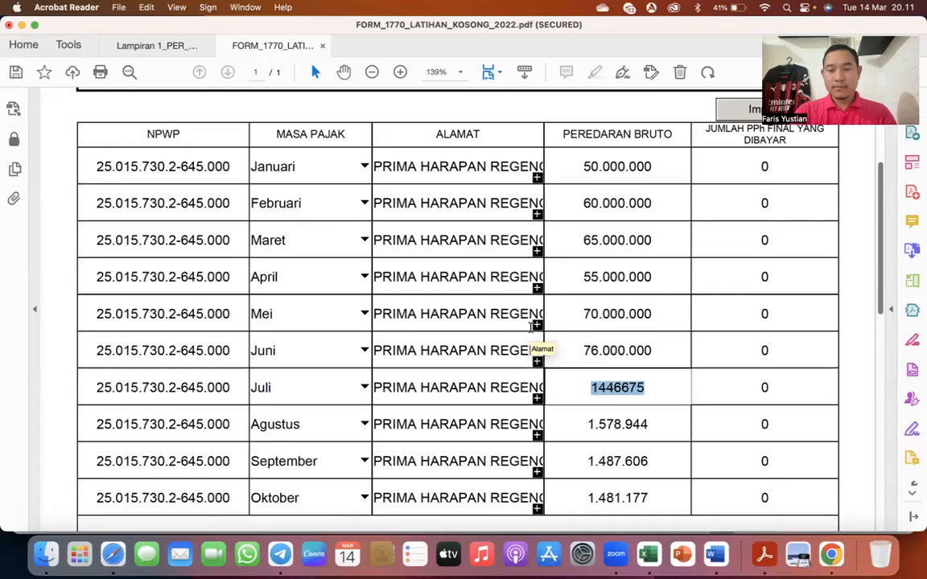
- Check July's turnover in the Excel table, then set Juli's Peredaran Bruto in the Acrobat Reader form to 80.000.000
key(ctrl+Up)
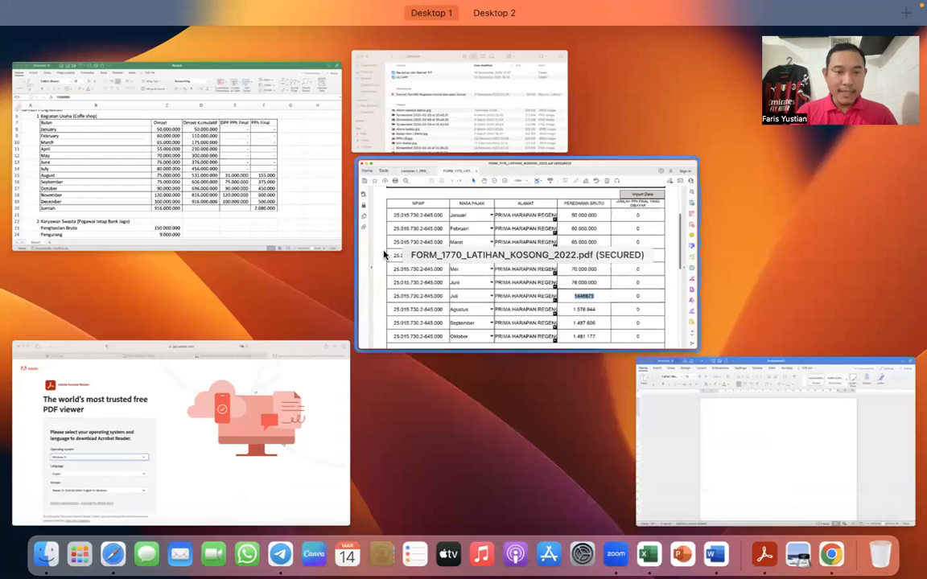
click(271, 231)
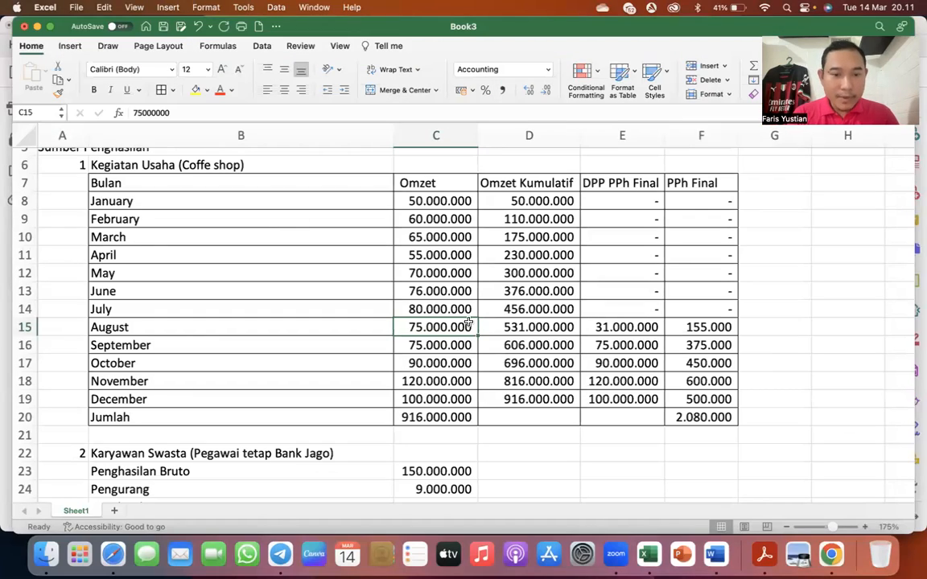
key(ctrl+Up)
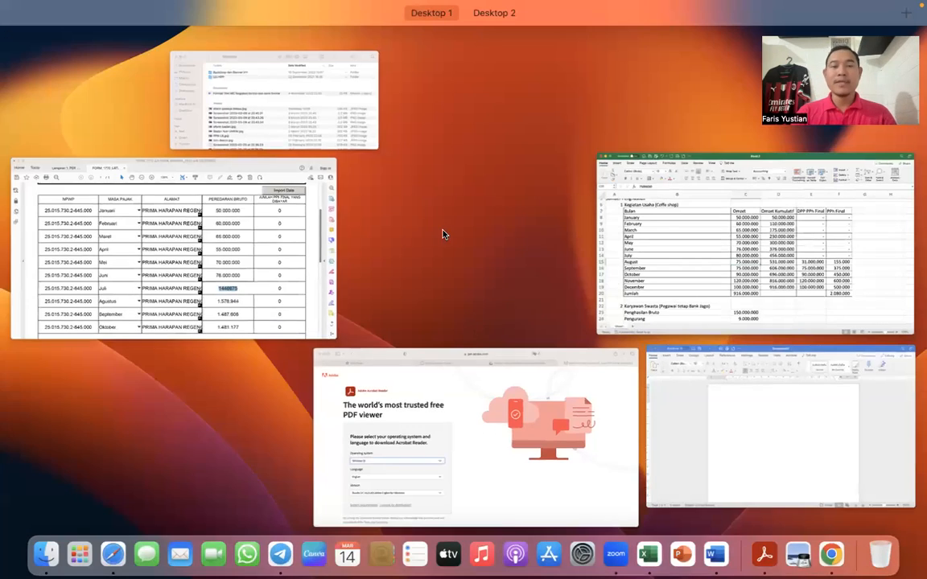
click(291, 302)
text(8)
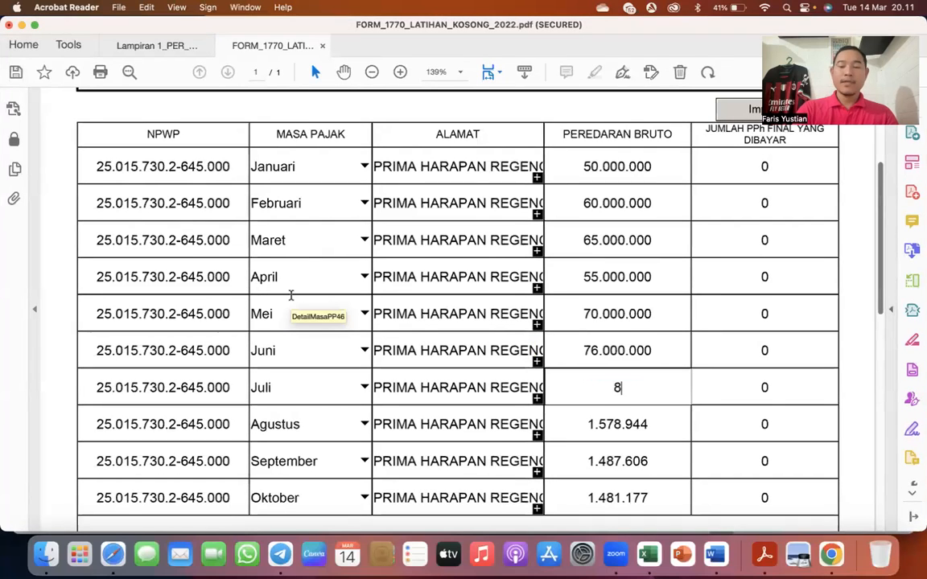
text(0.000.0)
key(Tab)
key(Tab)
key(Tab)
key(Tab)
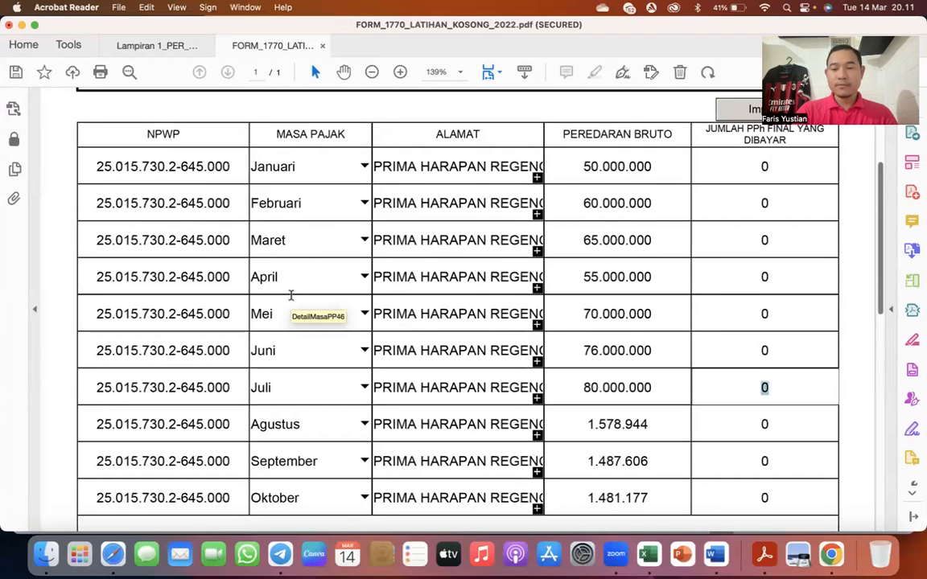
key(Tab)
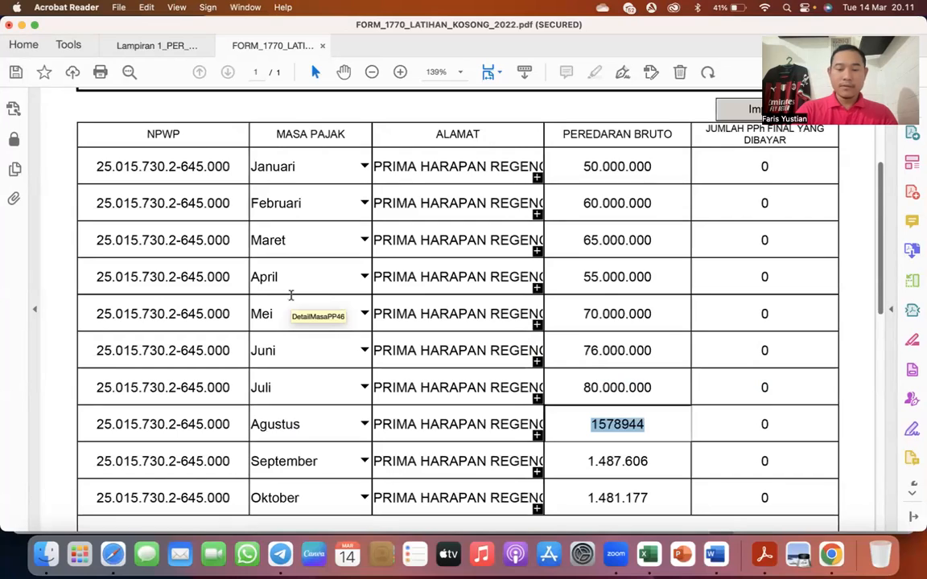
- Set Agustus's Peredaran Bruto in the PP23/PP55 list to 75.000.000
text(75.000.000)
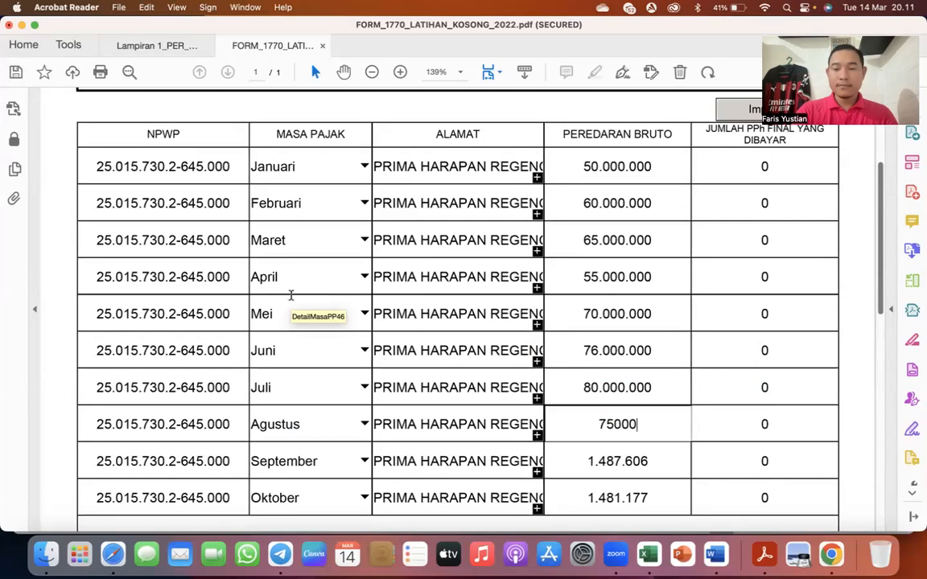
key(Tab)
key(Tab)
key(Tab)
key(Tab)
key(Tab)
- Set September's Peredaran Bruto in the PP23/PP55 list to 75.000.000
text(76)
key(BackSpace)
text(5.000.000)
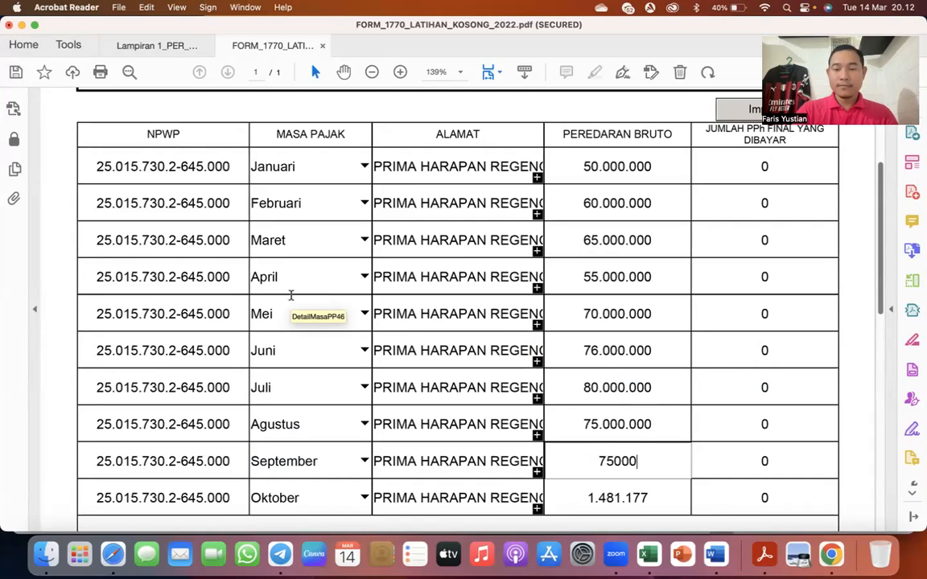
key(Tab)
scroll(291, 296, down, 1)
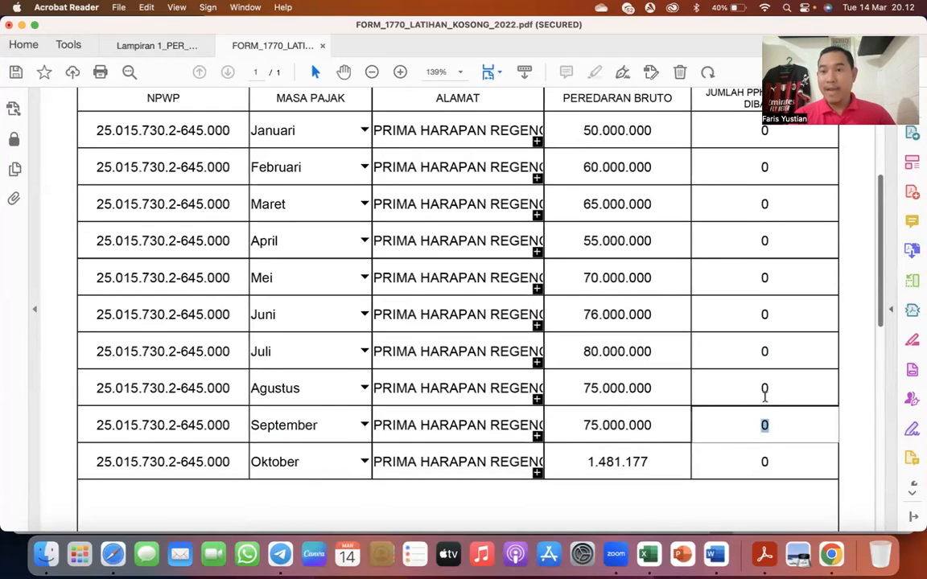
- Look up August's PPh Final in the Excel table, then set Agustus's Jumlah PPh Final yang Dibayar in the Acrobat Reader form to 155.000
key(ctrl+Up)
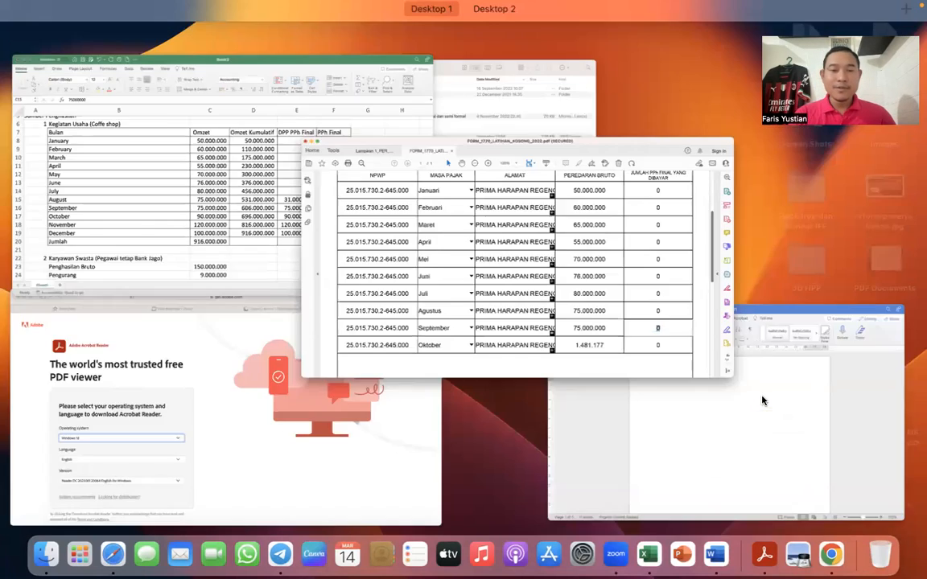
click(290, 242)
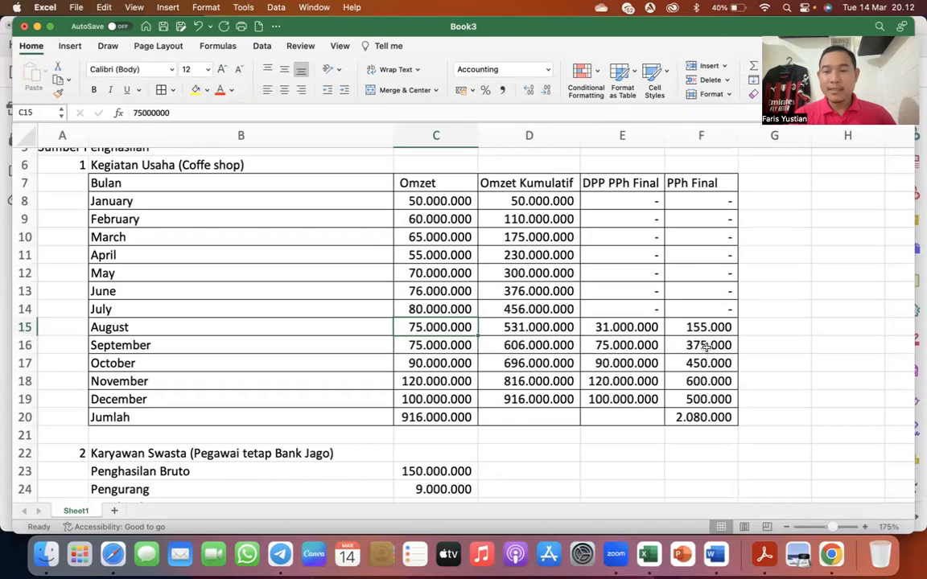
key(ctrl+Up)
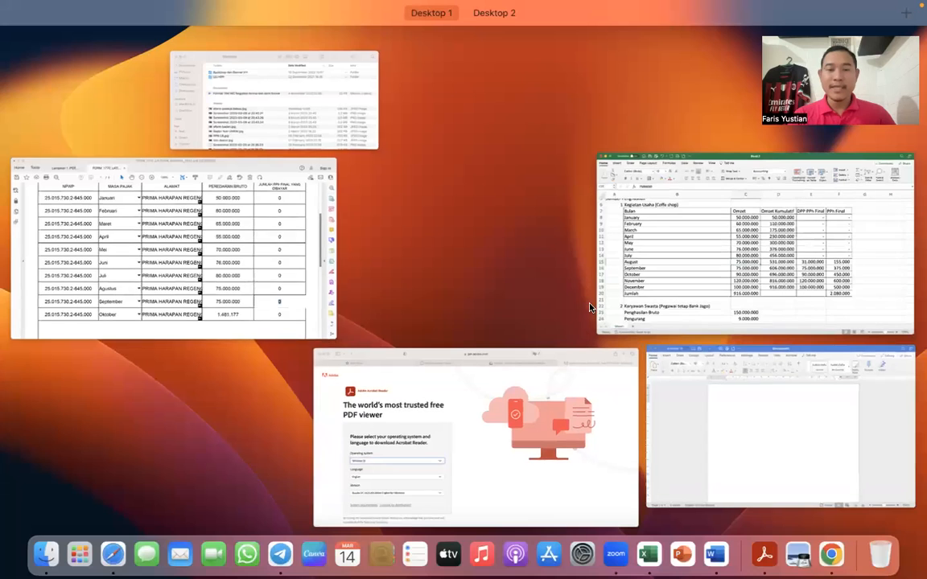
click(309, 309)
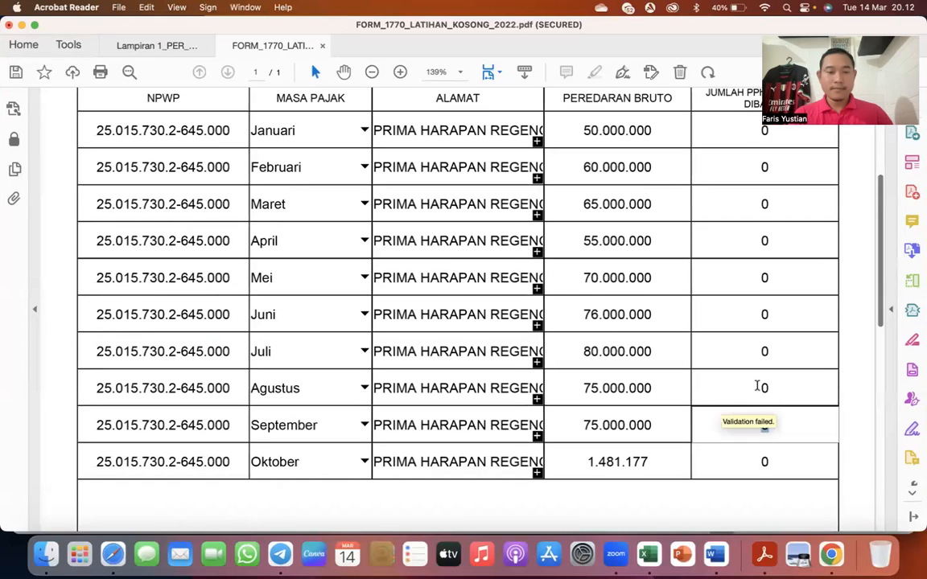
click(766, 386)
text(155.000)
key(Tab)
key(Tab)
key(Tab)
key(Tab)
key(Tab)
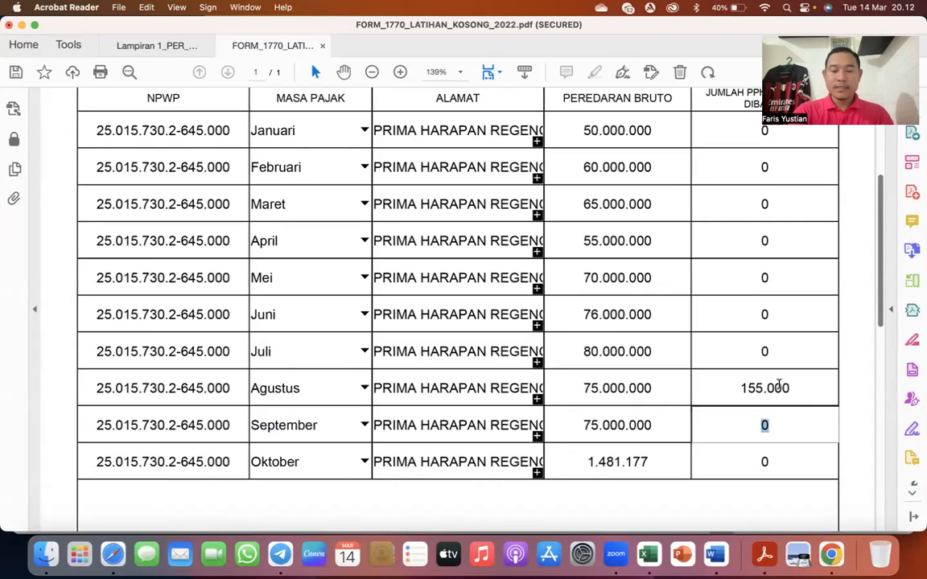
- Set September's Jumlah PPh Final yang Dibayar to 375.000
text(375.000)
key(Tab)
key(Tab)
key(Tab)
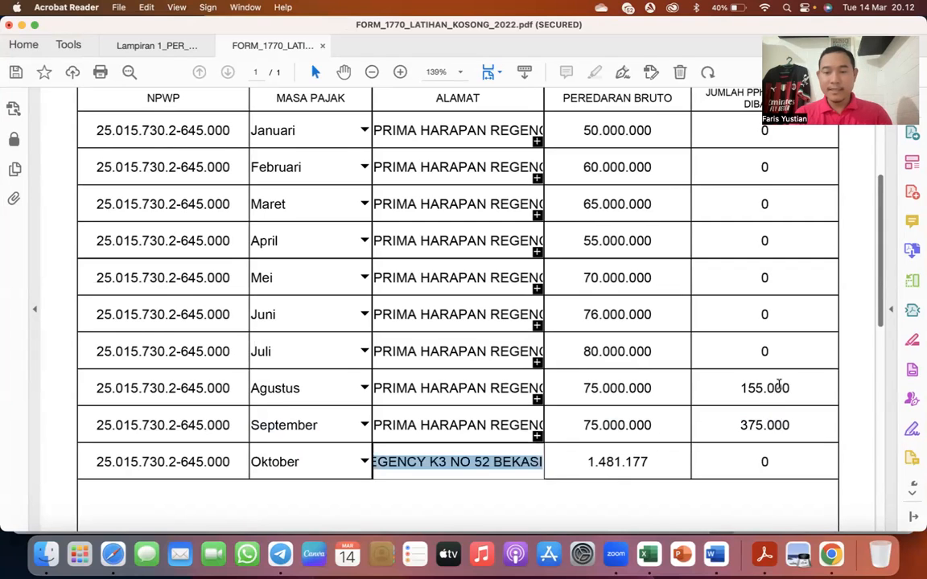
key(Tab)
- Look up the October to December turnover in the Excel table, then set Oktober's Peredaran Bruto in the Acrobat Reader form to 90.000.000
key(ctrl+Up)
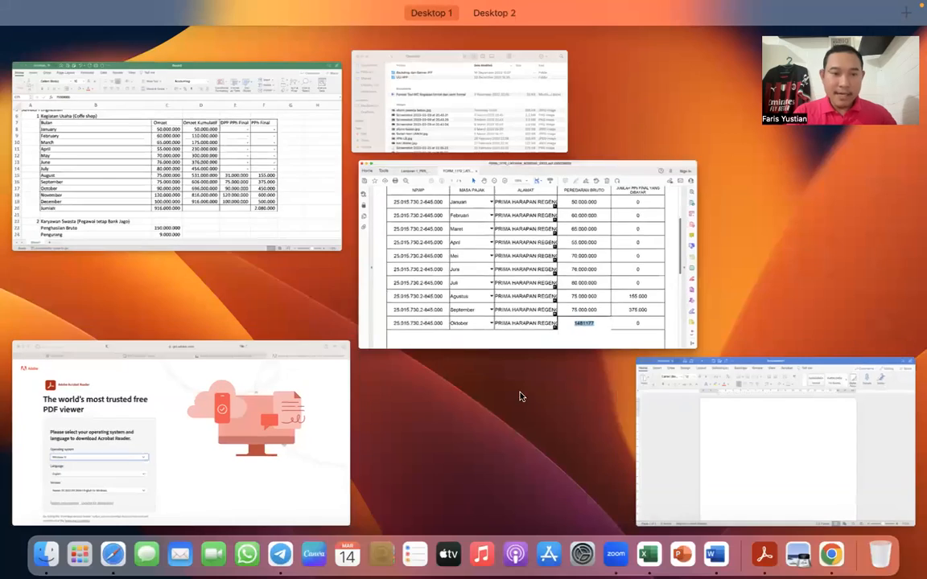
click(245, 185)
scroll(348, 339, down, 1)
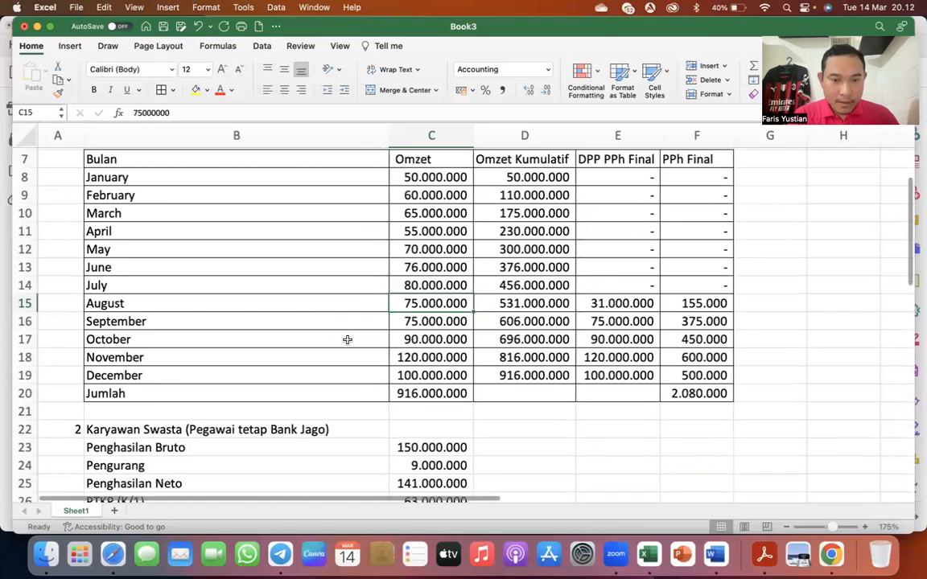
click(435, 342)
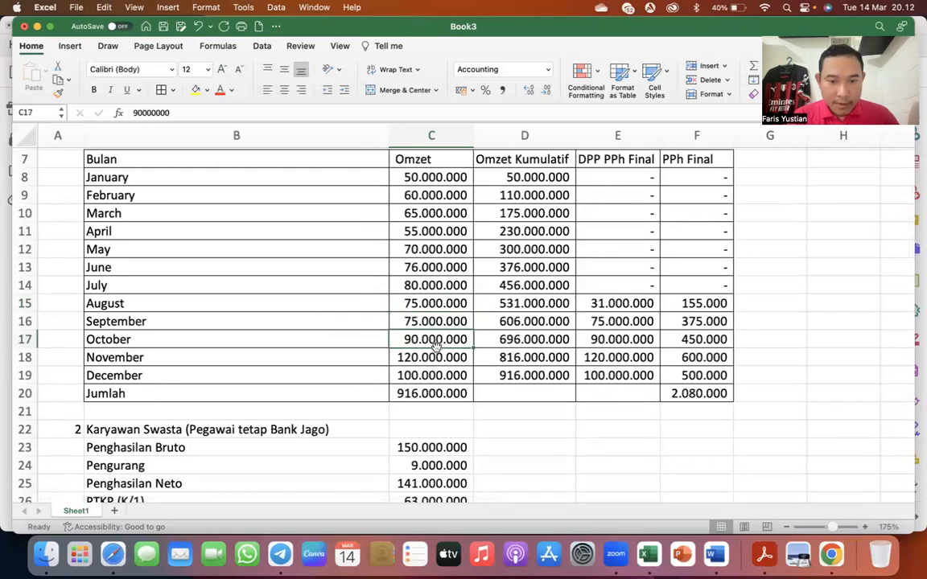
click(436, 374)
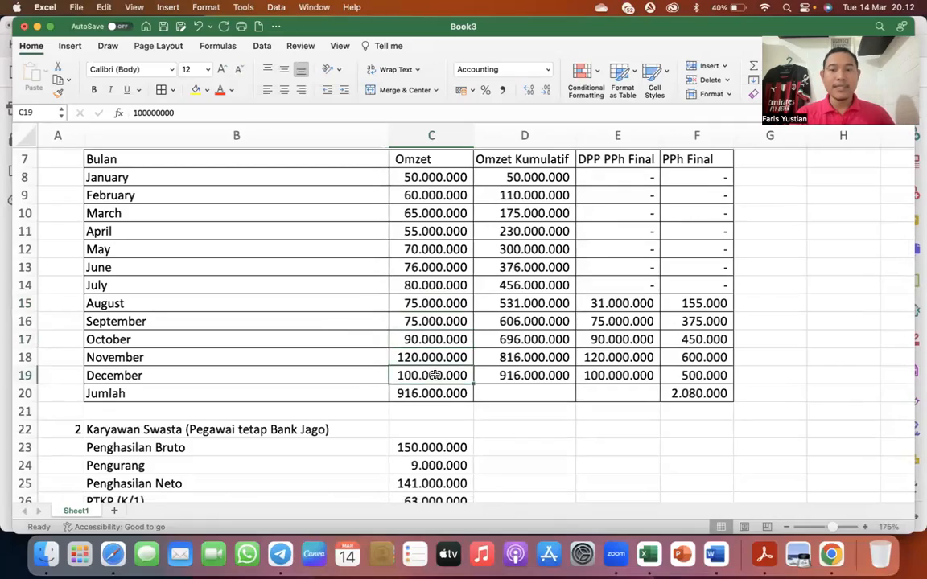
key(ctrl+Up)
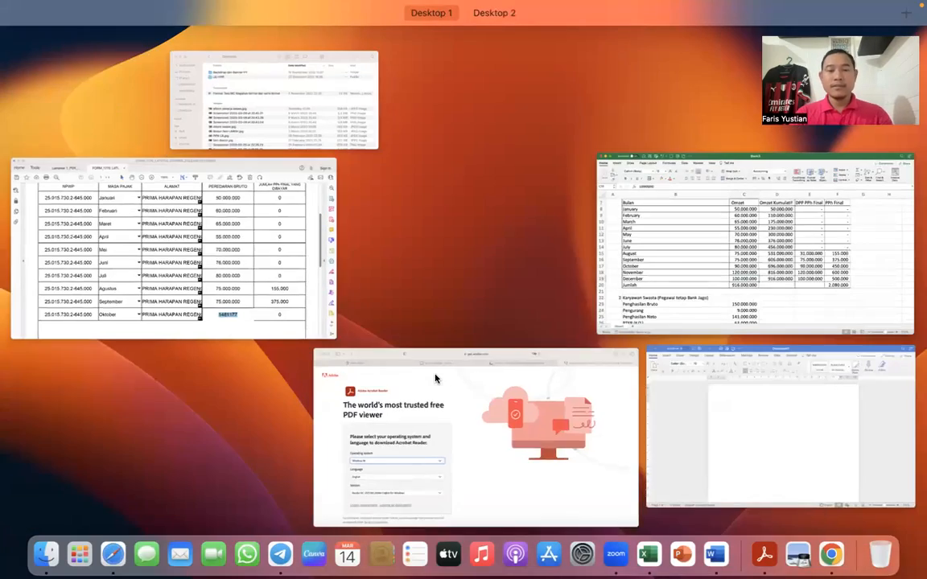
click(254, 260)
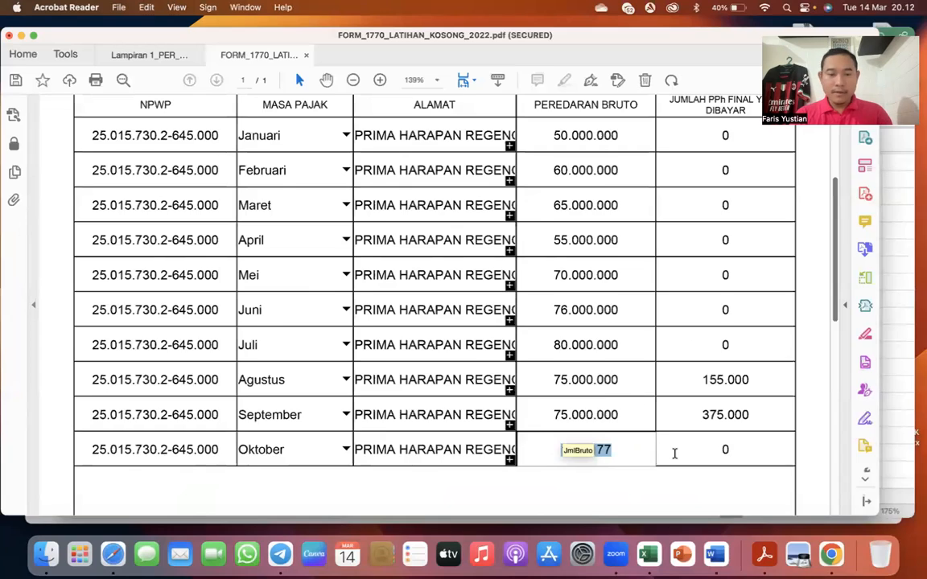
text(900000000)
key(Tab)
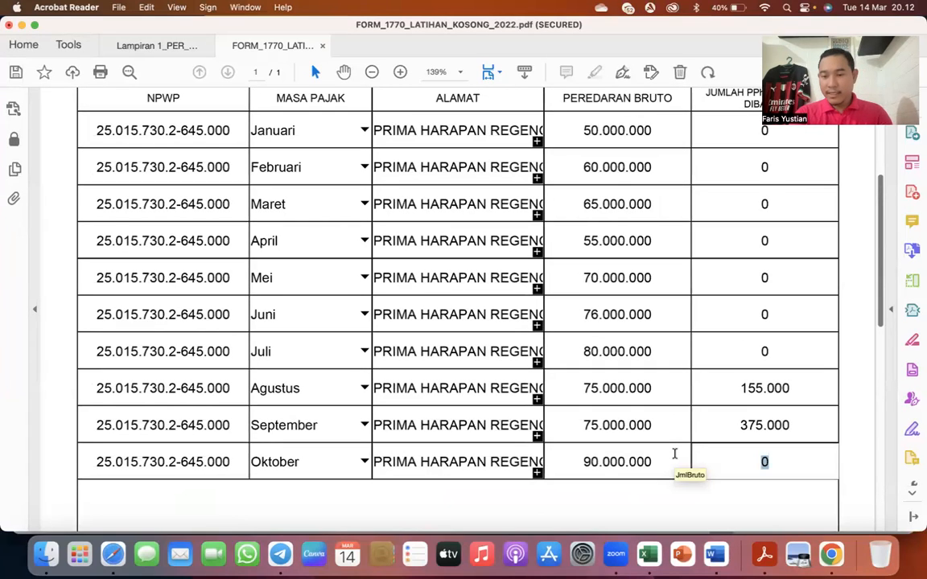
- Set Oktober's Jumlah PPh Final yang Dibayar to 450.000
text(450.000)
key(Tab)
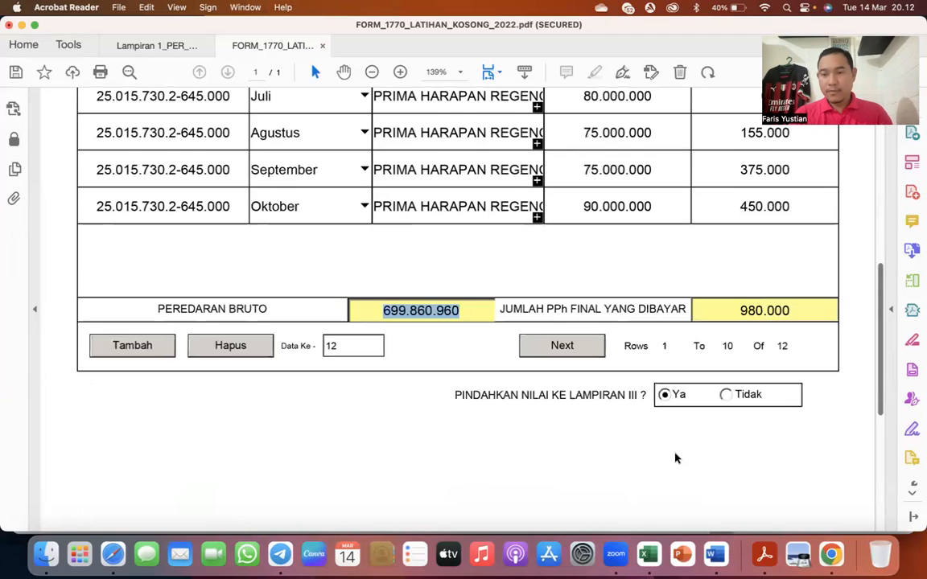
- Go to rows 11 to 12 of the PP23/PP55 list and set November's Peredaran Bruto to 12.000.000
scroll(676, 459, up, 2)
scroll(423, 436, up, 1)
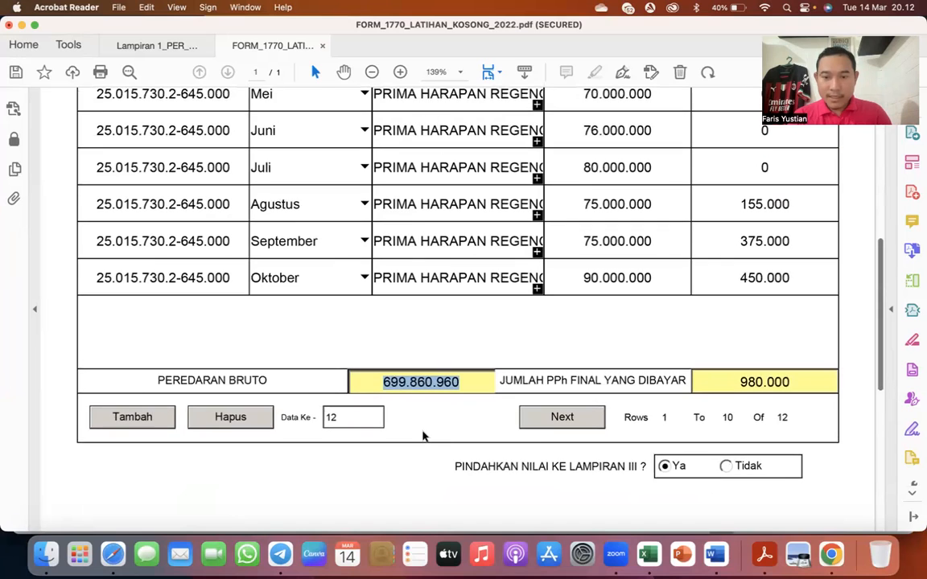
click(574, 420)
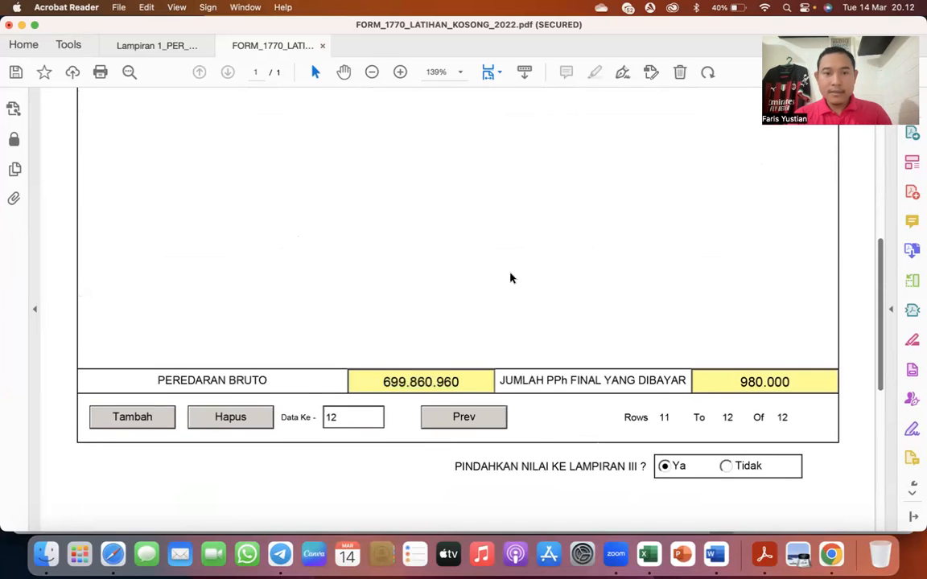
scroll(510, 279, up, 10)
drag(585, 355, 700, 361)
text(12000000)
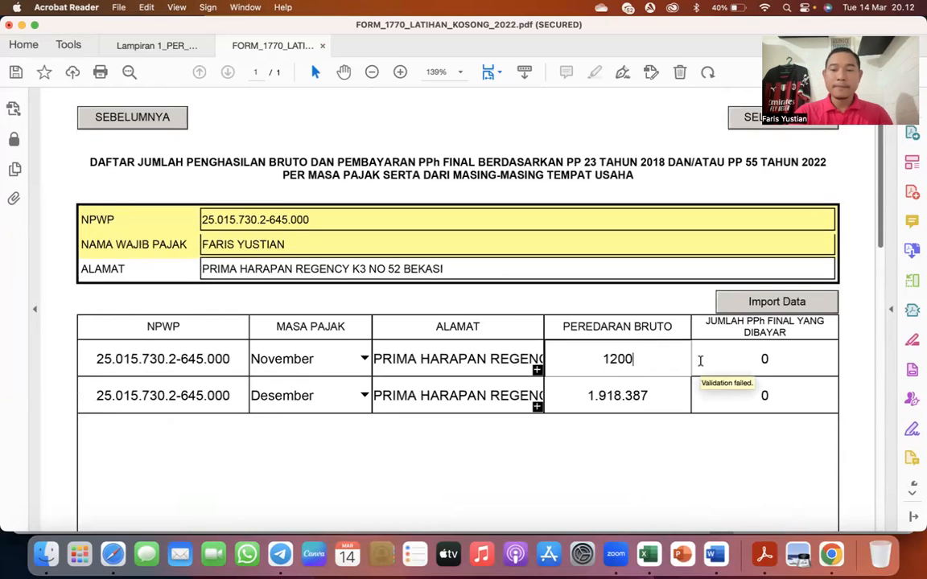
key(Tab)
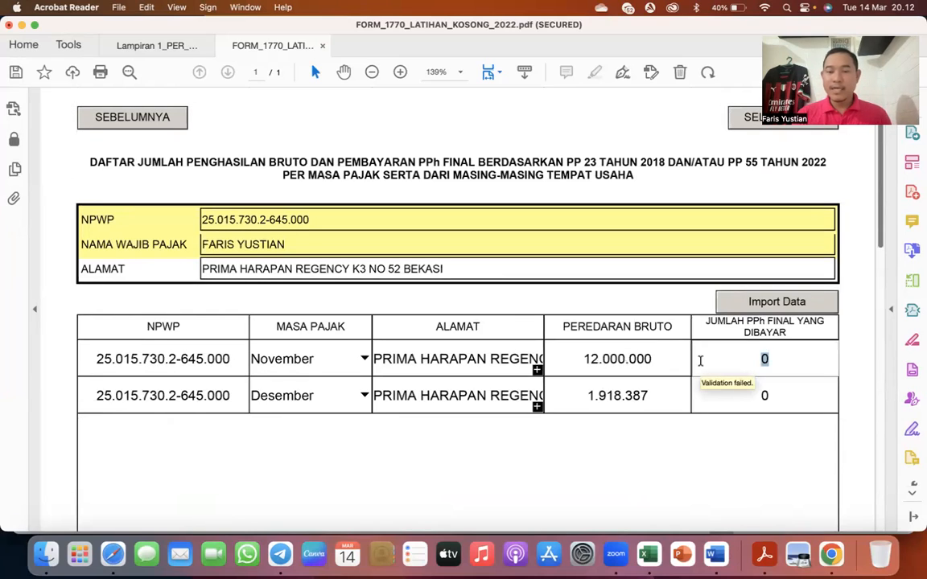
- Set November's Jumlah PPh Final yang Dibayar to 600.000
text(600.000)
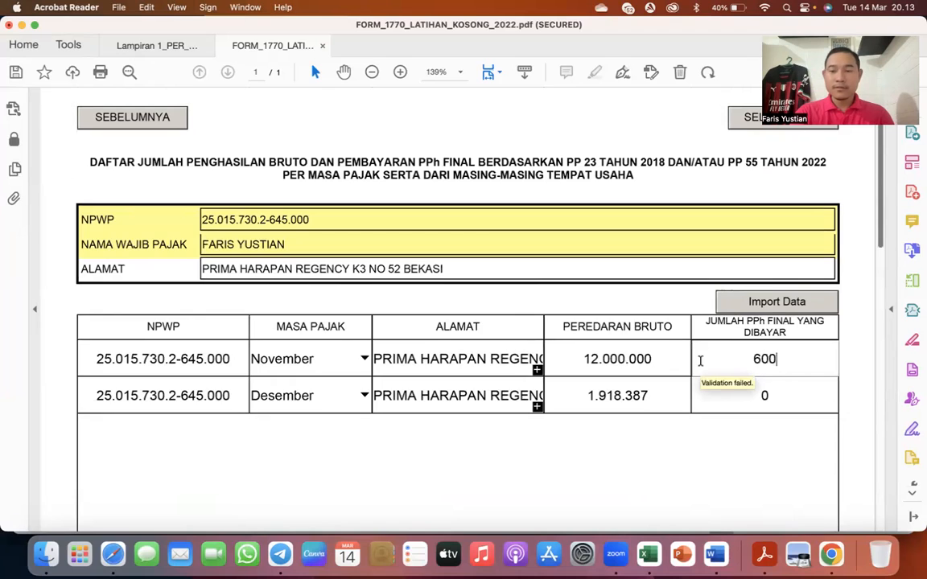
key(Tab)
key(Tab)
key(Tab)
key(Tab)
- Fill in the Desember row with a Peredaran Bruto of 100.000.000 and a Jumlah PPh Final yang Dibayar of 500.000
text(100.000.000)
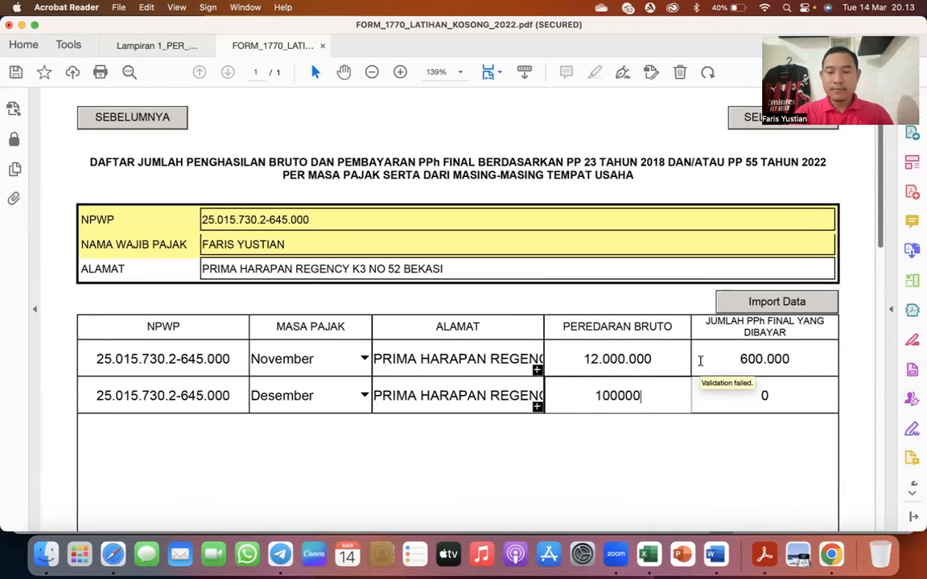
key(Tab)
text(500000)
key(Tab)
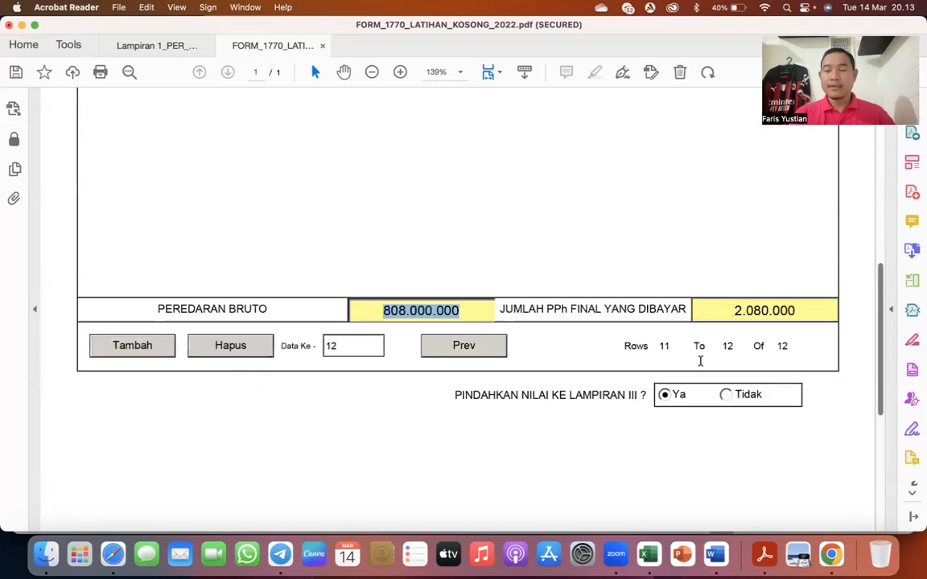
- Check the form's Peredaran Bruto total against the Jumlah of the Omzet column in the Excel workbook
scroll(700, 361, down, 1)
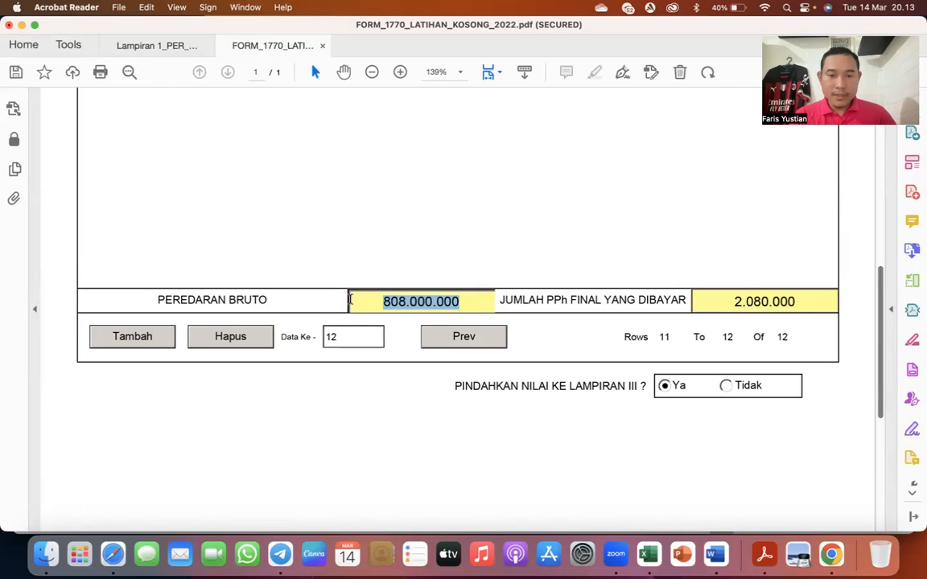
key(ctrl+Up)
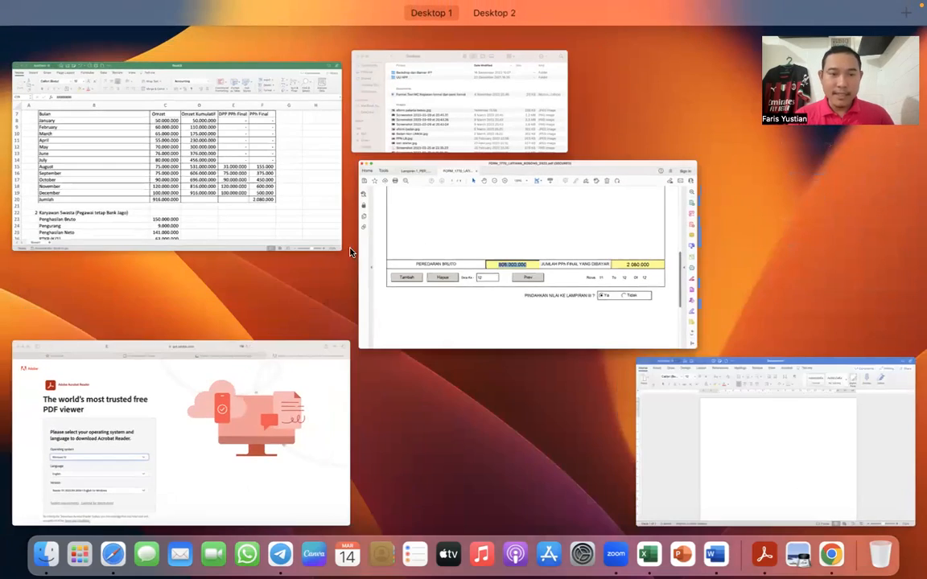
click(289, 203)
click(440, 396)
double_click(440, 396)
key(Return)
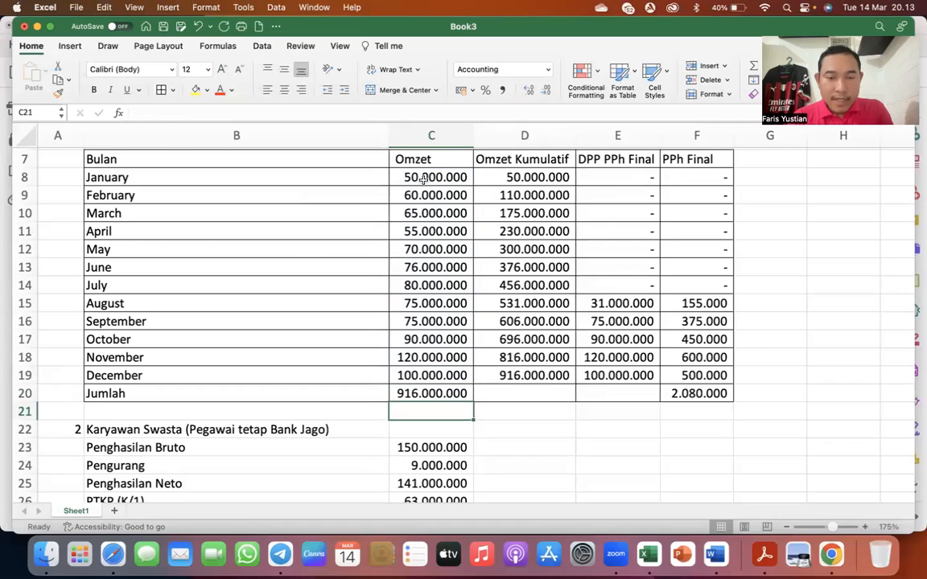
- Return to the Acrobat Reader form and review the Januari to Oktober rows of the PP23/PP55 list
key(ctrl+Up)
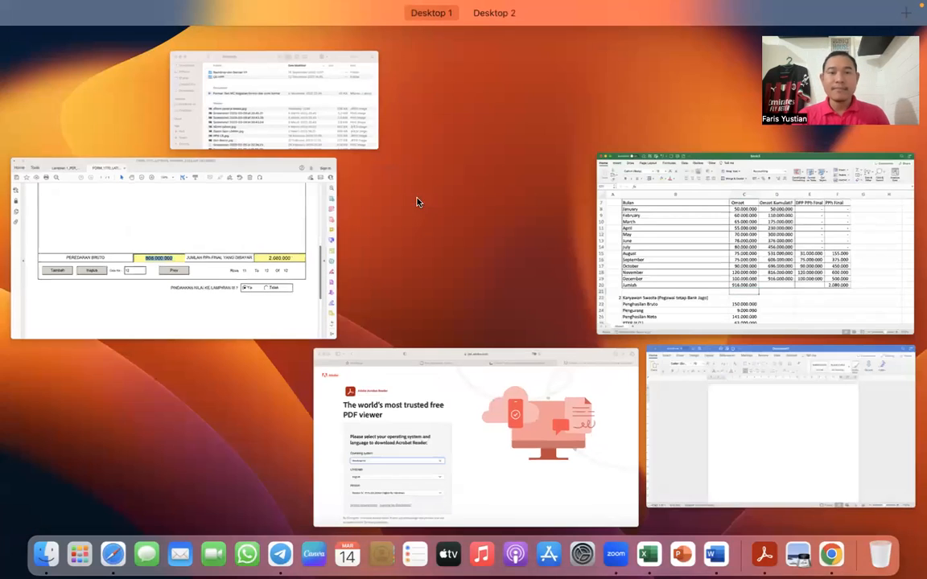
click(244, 215)
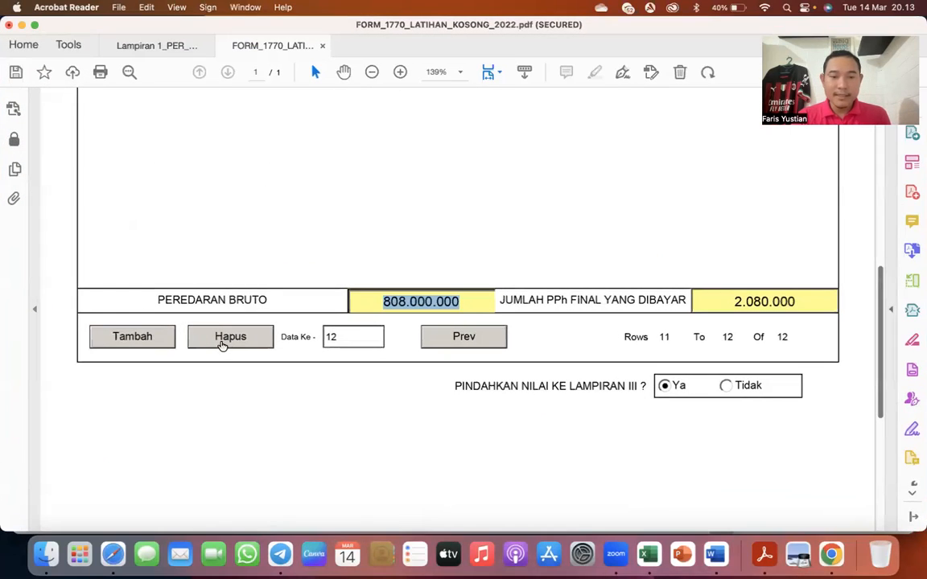
click(447, 338)
scroll(446, 338, up, 8)
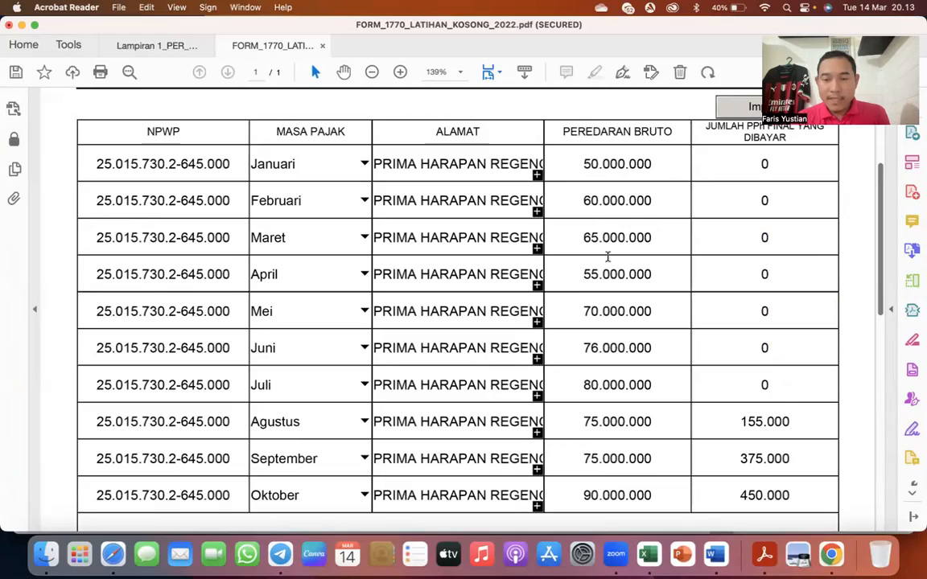
- Place the Excel workbook and the Acrobat Reader form side by side in a split view
key(ctrl+Up)
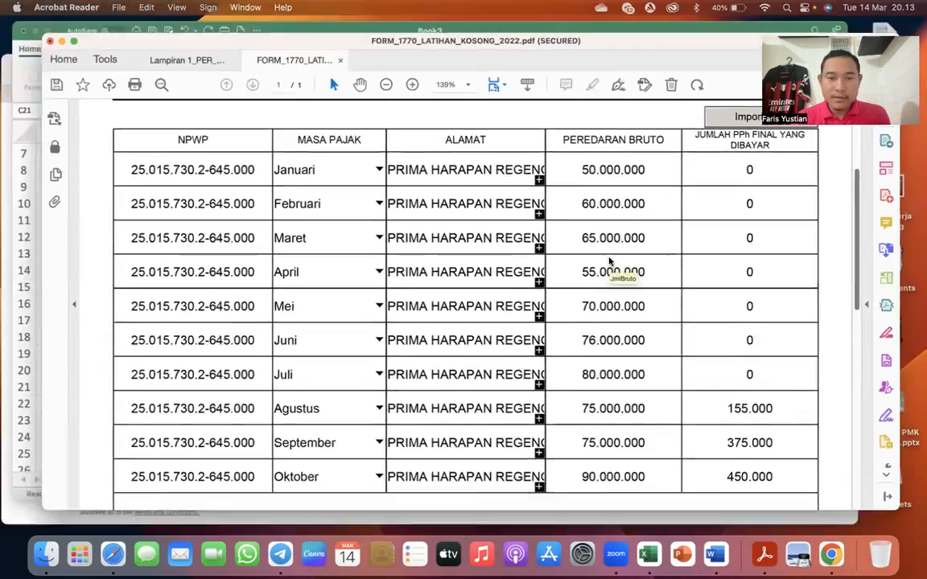
click(265, 210)
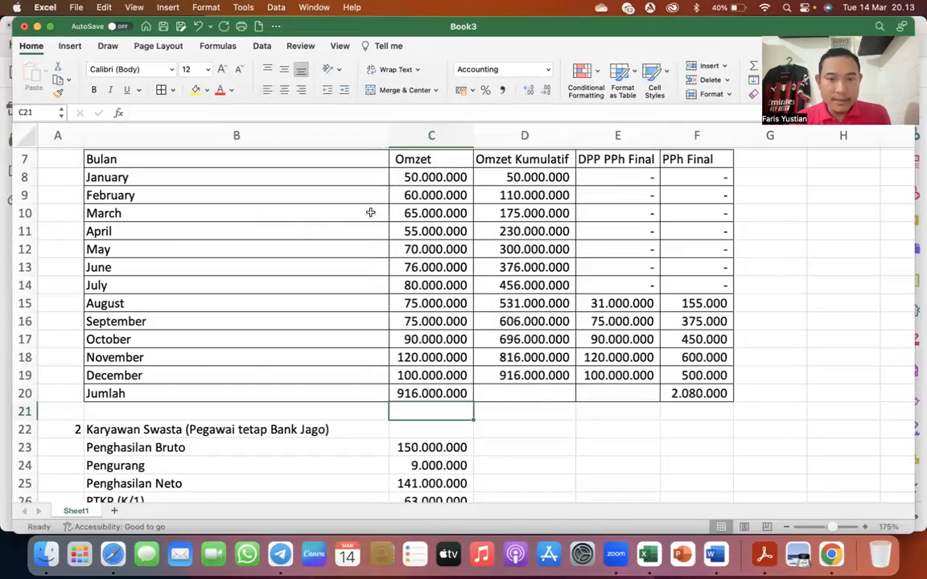
mouse_move(50, 26)
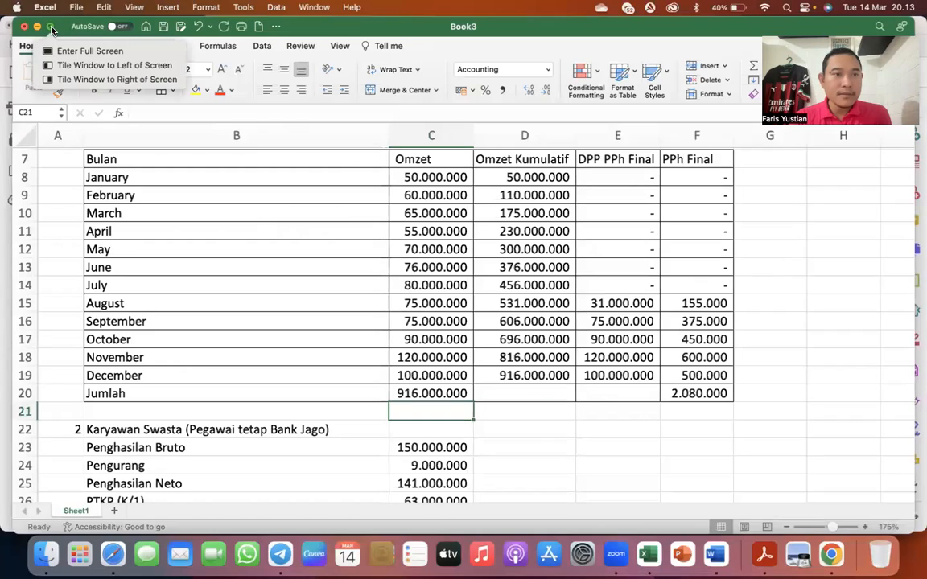
click(68, 65)
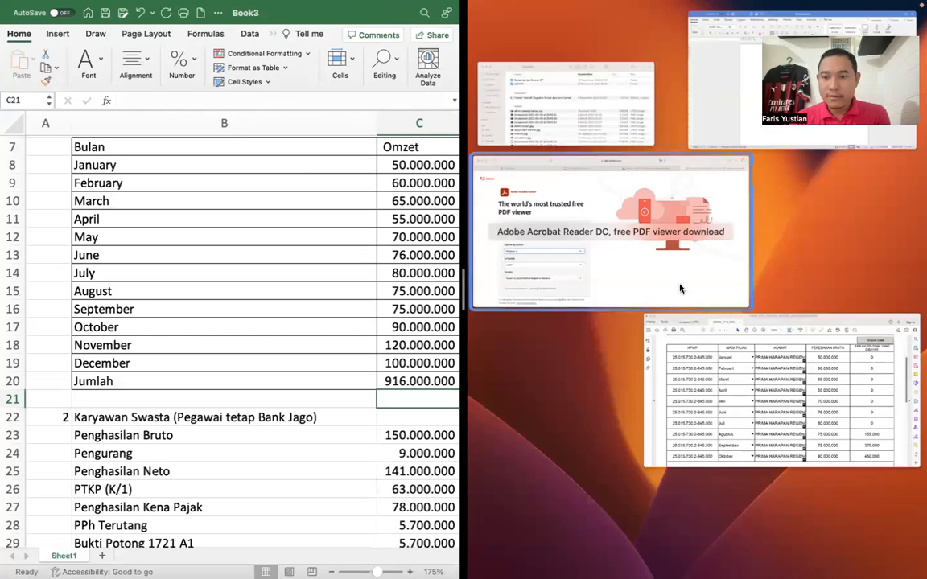
click(710, 367)
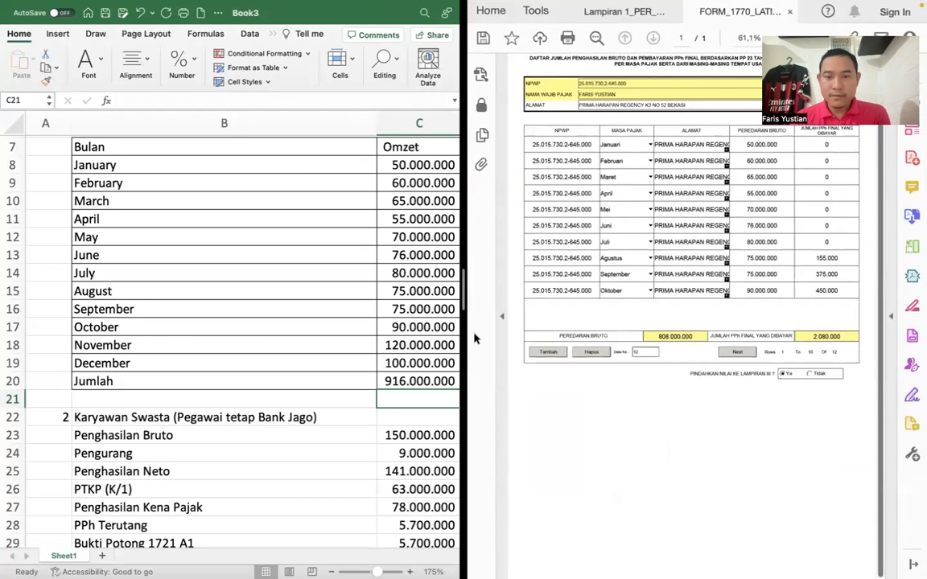
- Compare the monthly Omzet values and their Jumlah in Excel with the Peredaran Bruto entries in the form
click(355, 326)
click(425, 184)
click(422, 202)
click(420, 219)
click(420, 237)
click(419, 255)
click(416, 272)
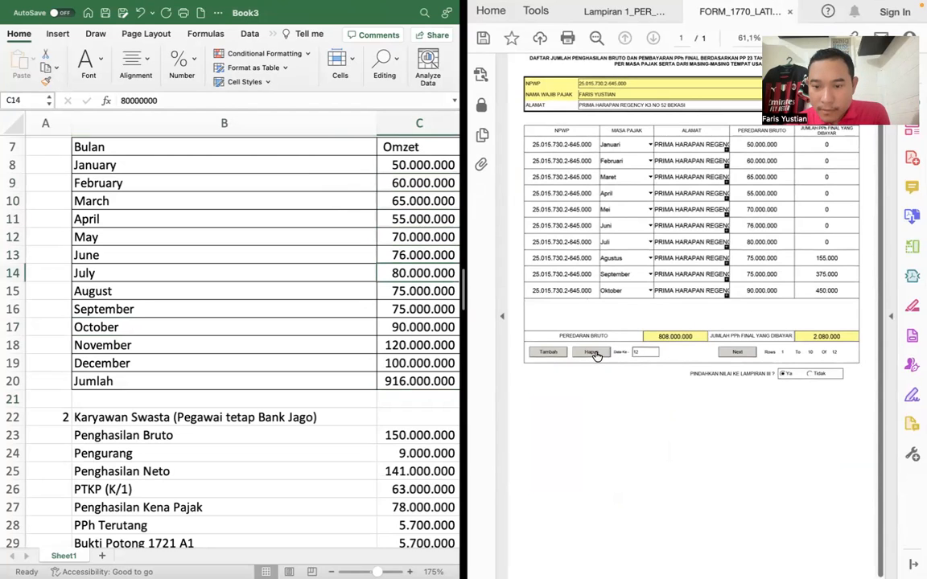
double_click(394, 381)
key(Return)
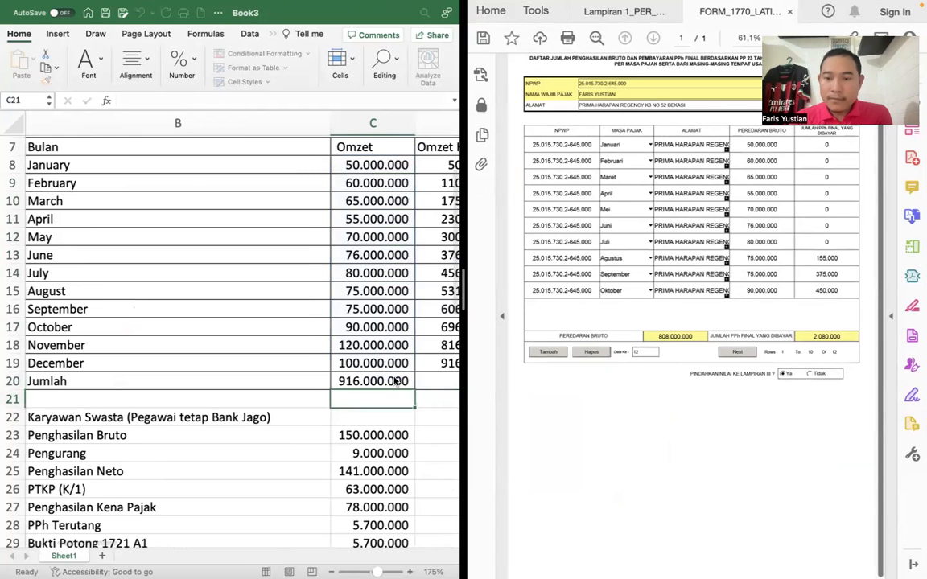
- Go to rows 11 to 12 of the PP23/PP55 list and correct November's Peredaran Bruto to 120.000.000
click(737, 352)
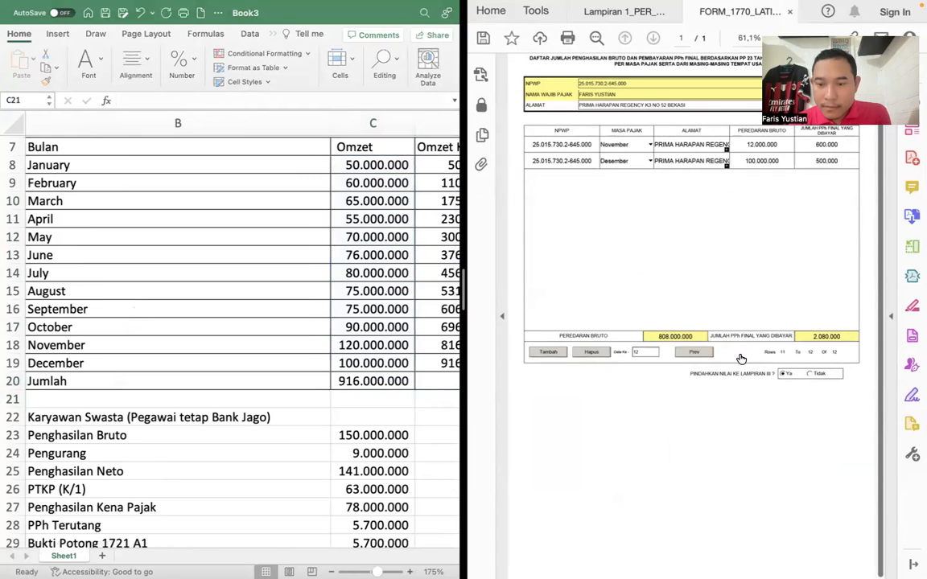
click(753, 148)
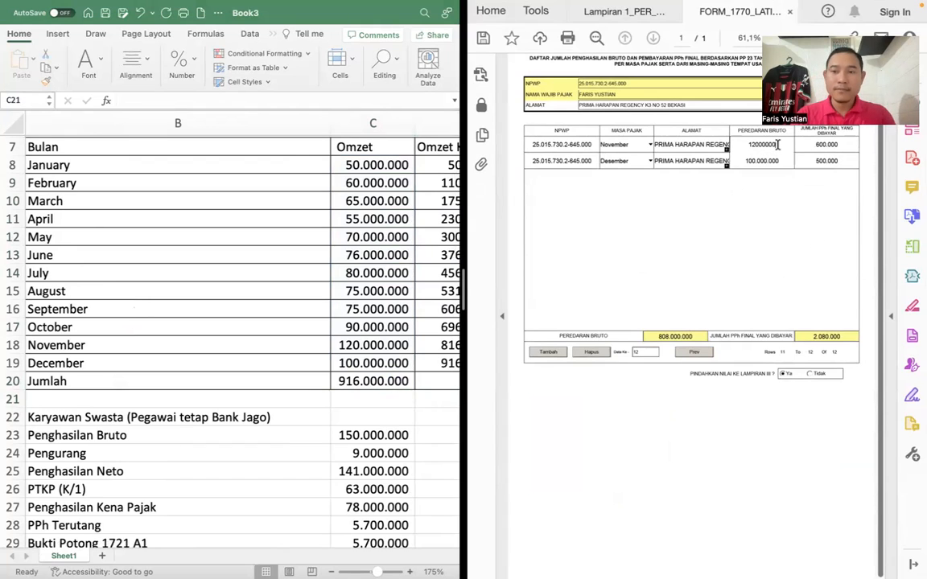
text(0)
key(Tab)
click(763, 226)
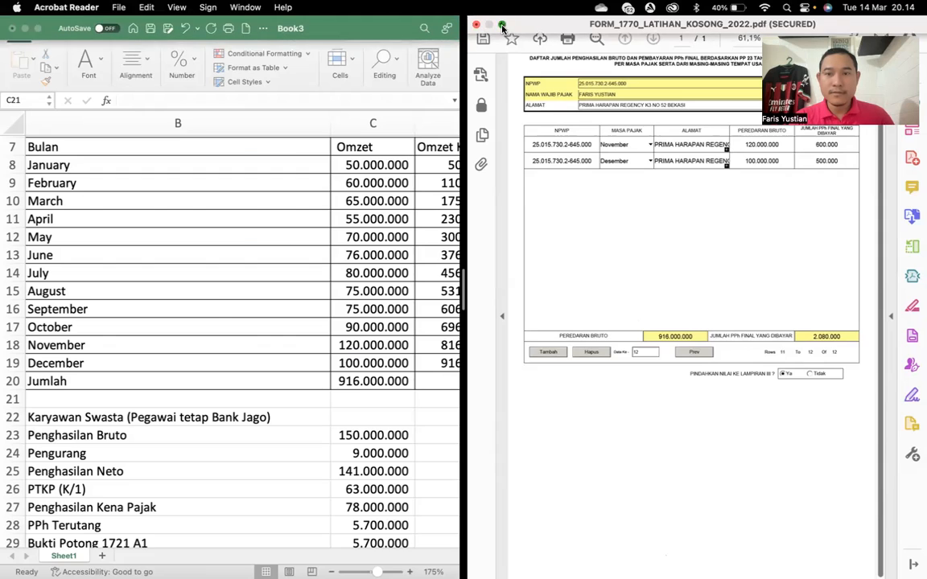
- Take the form out of the split view and choose Ya for moving the values to Lampiran III
click(501, 26)
scroll(209, 408, down, 3)
scroll(209, 408, down, 10)
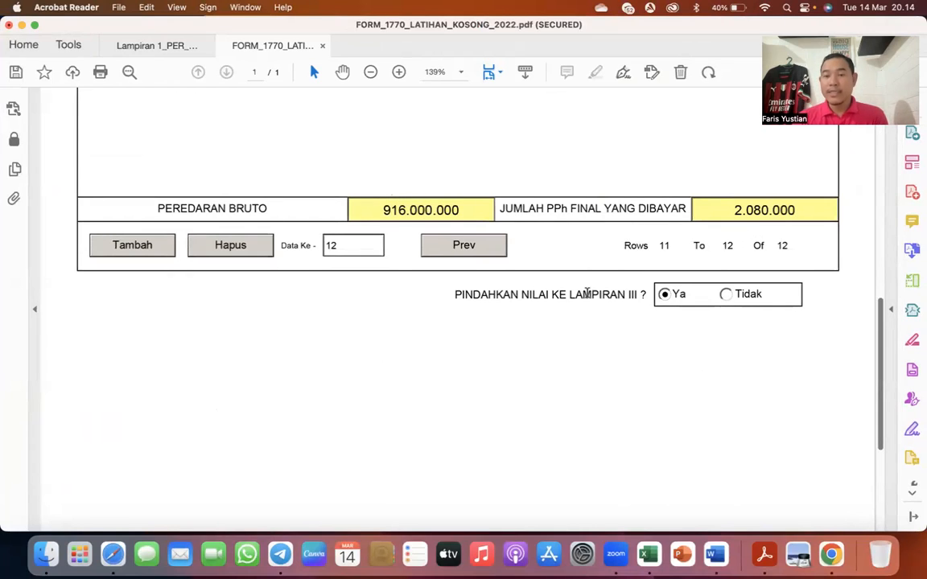
click(665, 296)
- Go back to the preceding form page and check the PP23/PP55 amounts in row 16 and the Jumlah row
scroll(603, 245, up, 10)
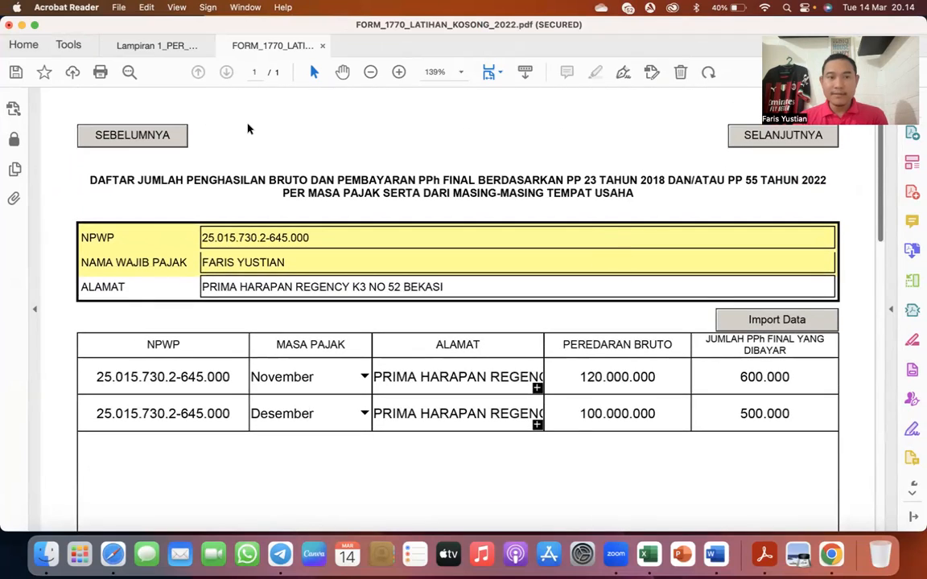
click(155, 138)
scroll(255, 290, down, 3)
scroll(256, 290, down, 8)
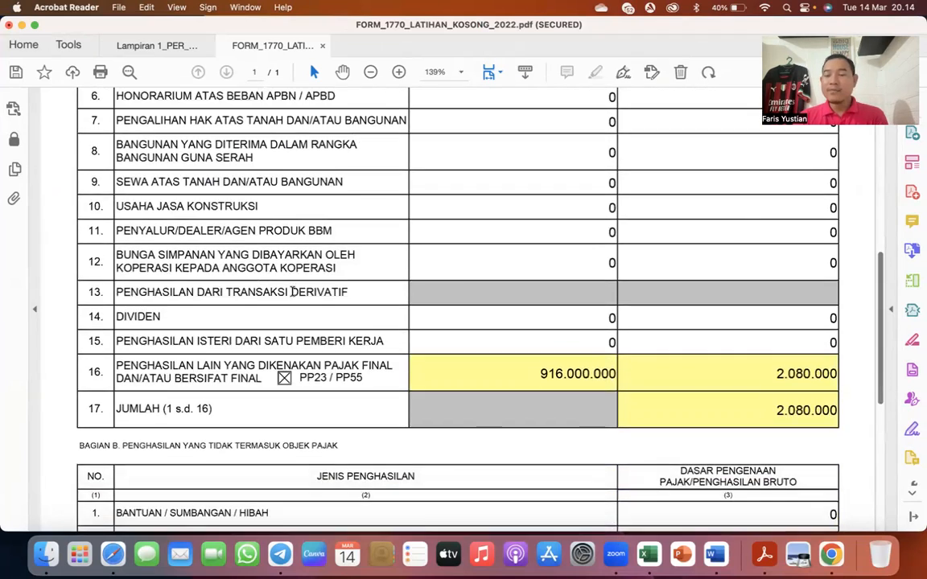
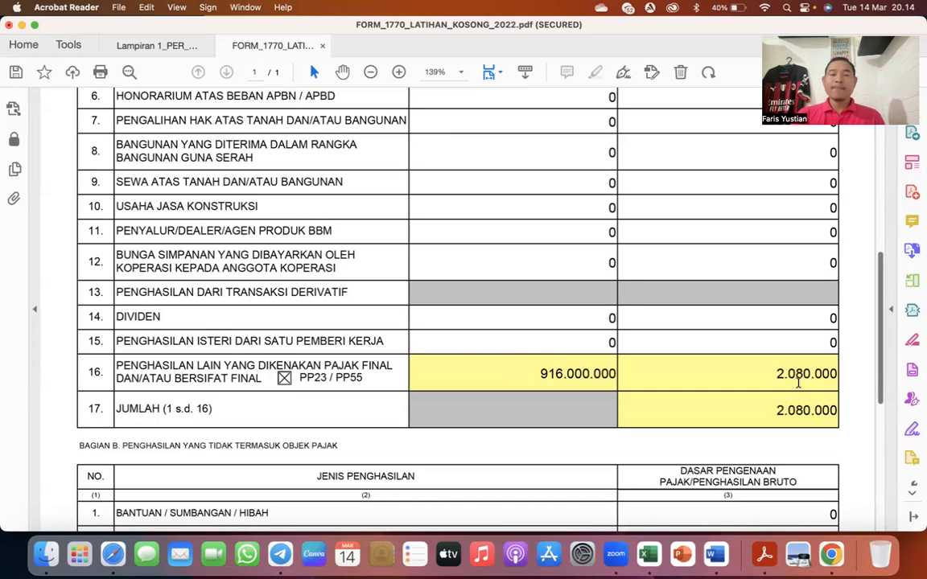
- Switch to the Excel workbook and review the Karyawan Swasta and Penghasilan Istri sections, including the wife's Penghasilan Bruto
key(ctrl+Up)
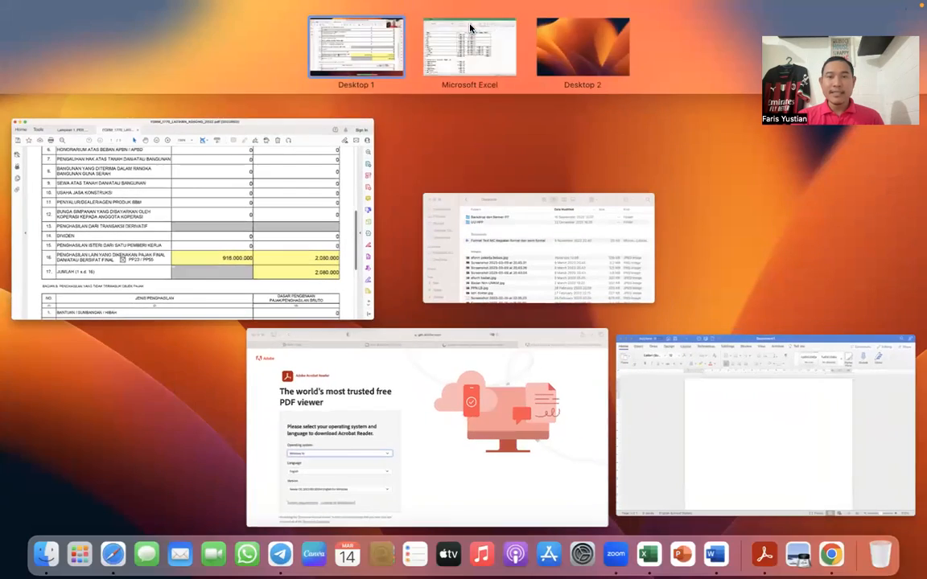
click(465, 48)
scroll(360, 302, down, 5)
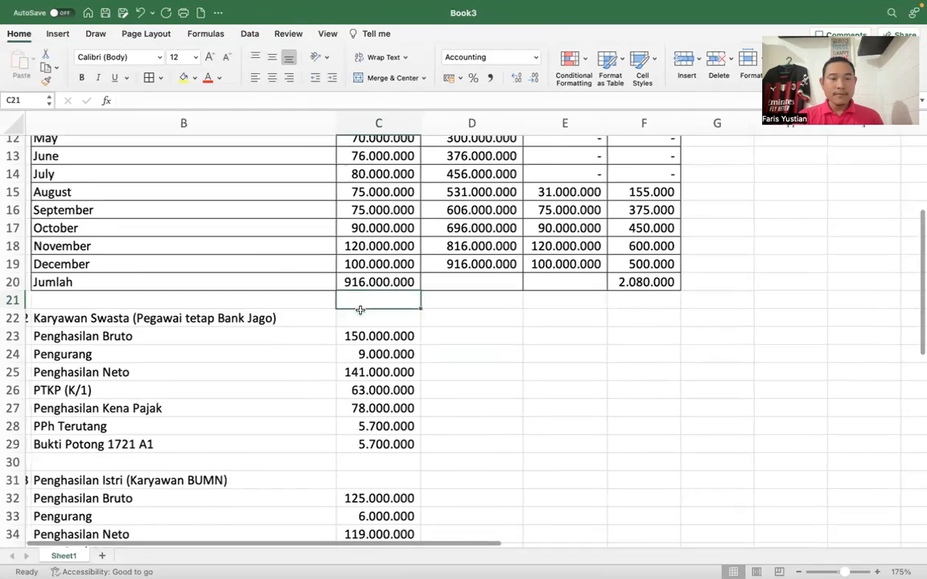
click(120, 270)
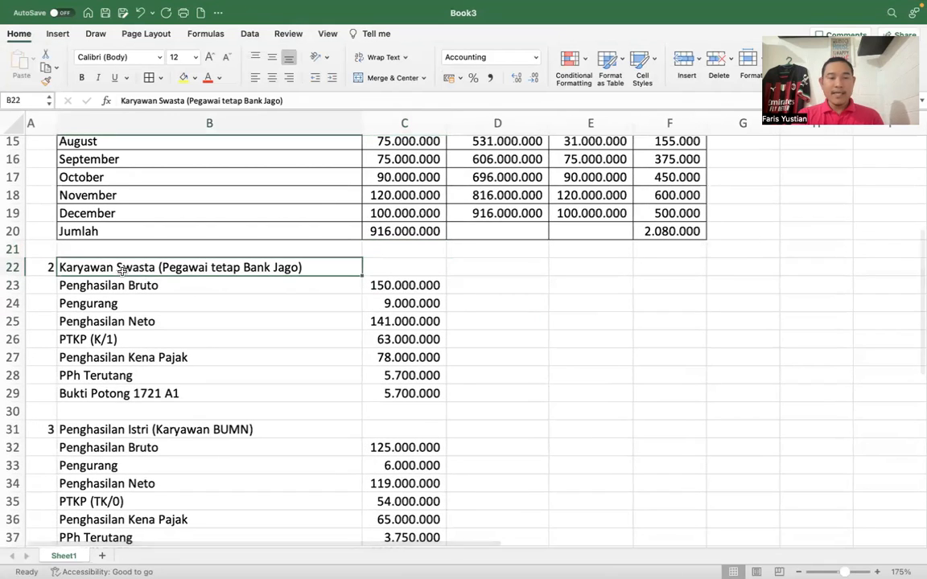
scroll(121, 269, down, 3)
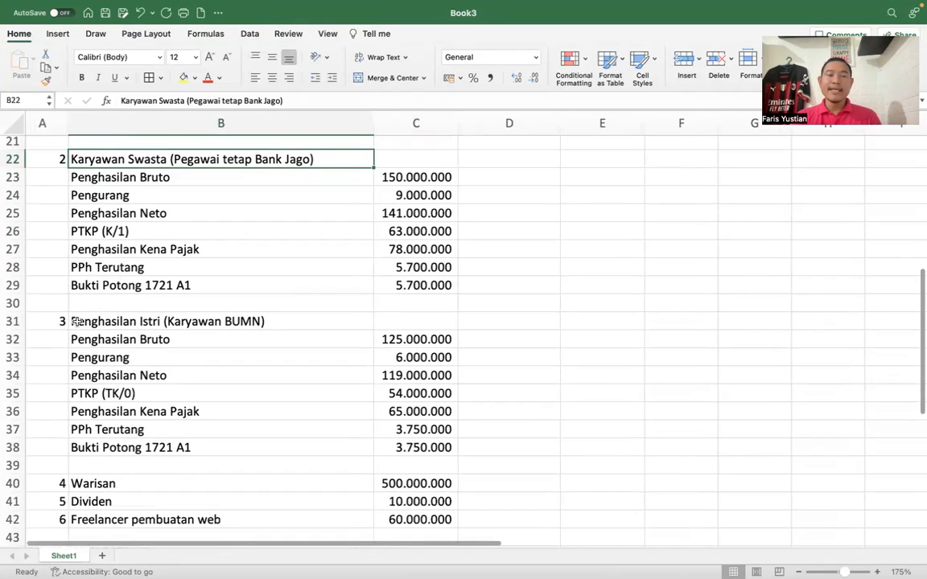
click(77, 321)
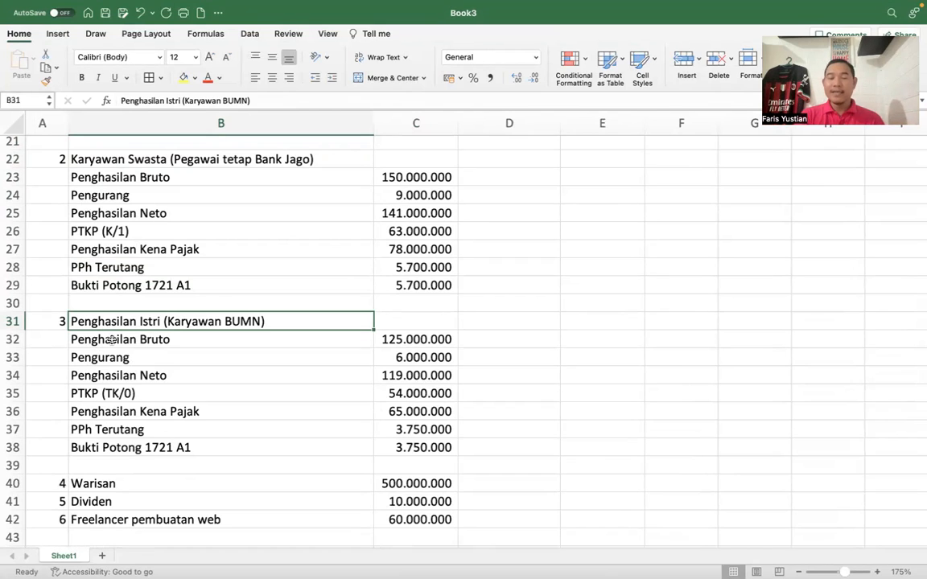
scroll(113, 339, up, 2)
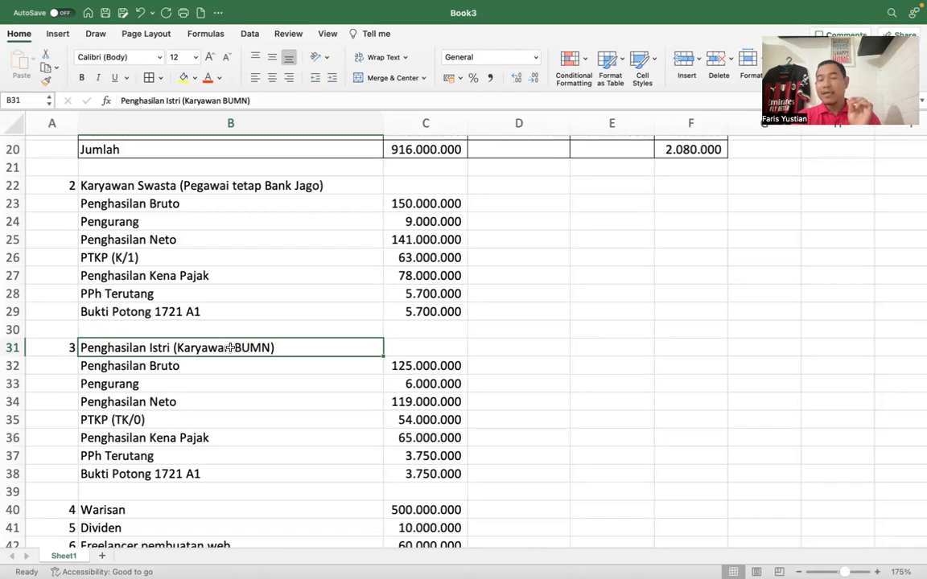
click(405, 365)
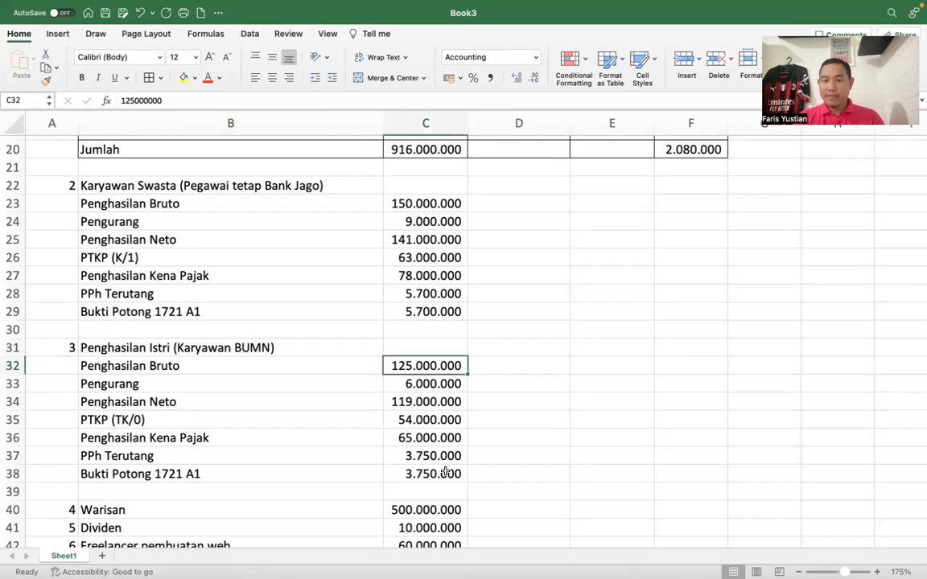
- Switch back to the 1770 form and enter 125.000.000 as the gross income in row 15, Penghasilan Isteri dari Satu Pemberi Kerja
key(ctrl+Up)
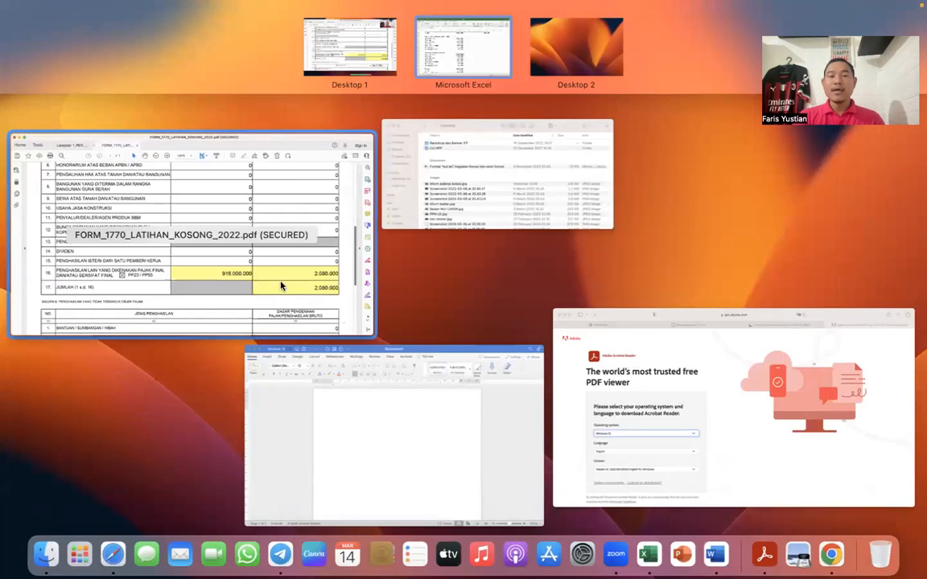
click(283, 285)
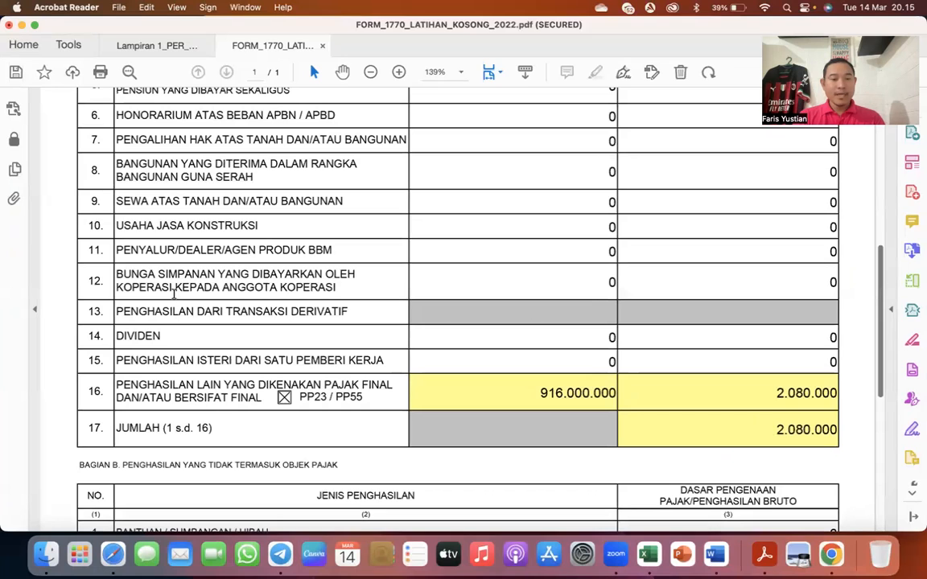
drag(85, 358, 107, 363)
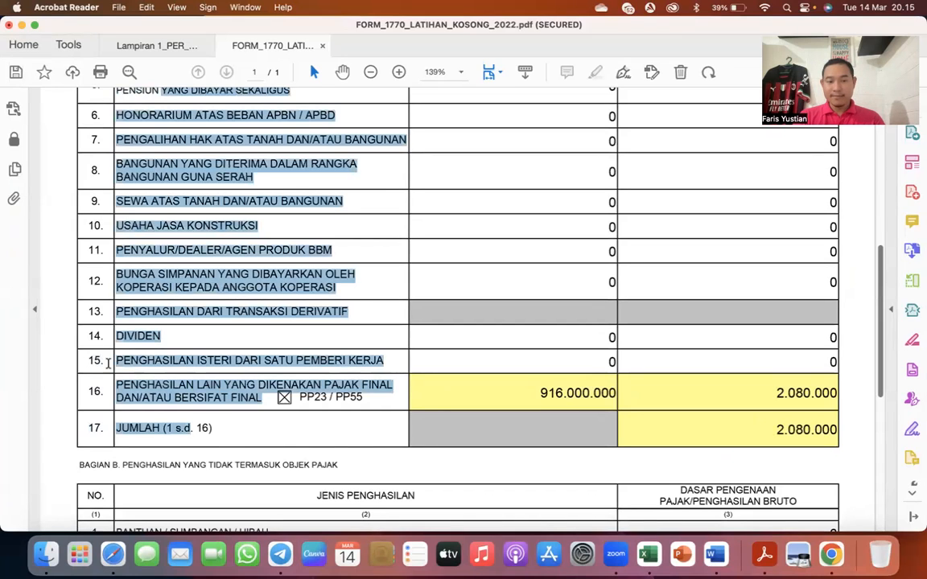
click(95, 327)
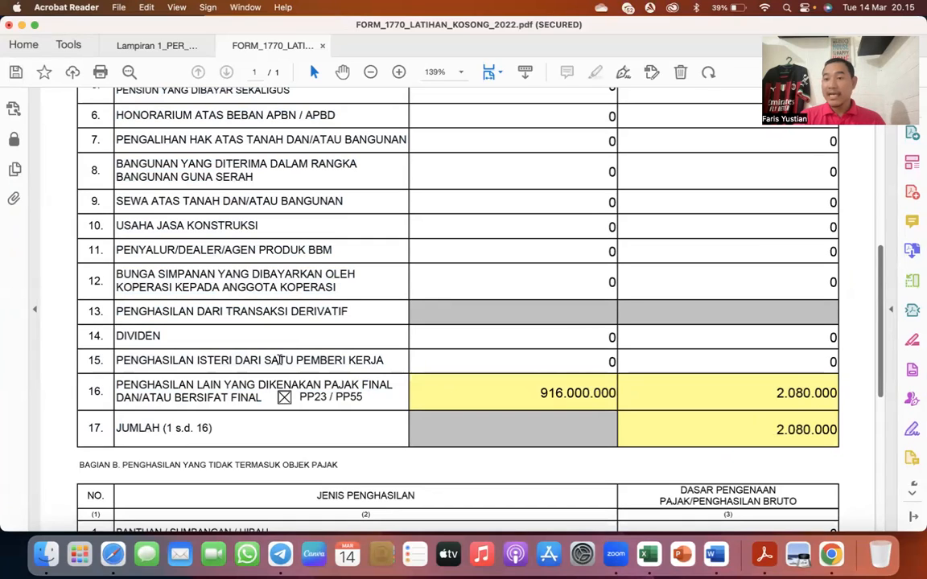
click(612, 362)
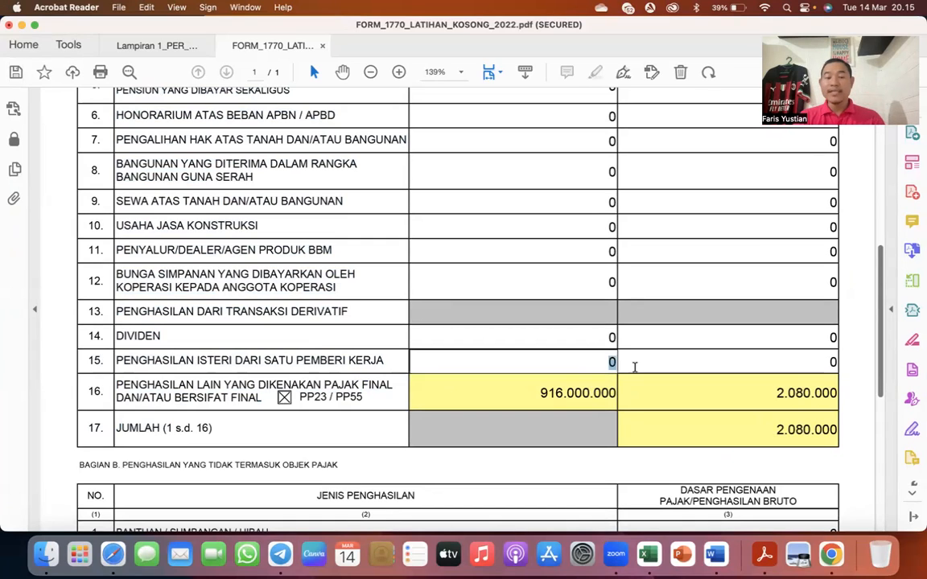
text(125)
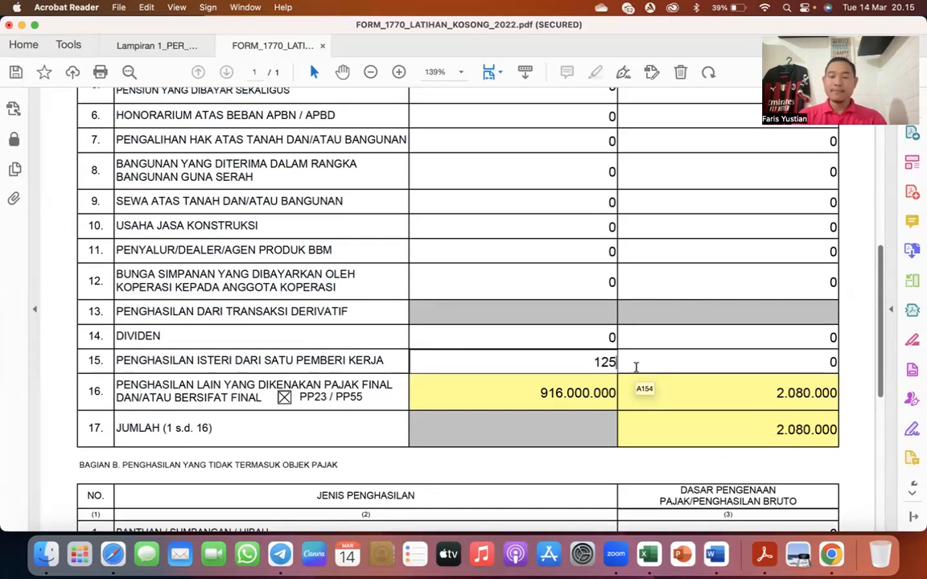
text(.000.000)
key(Tab)
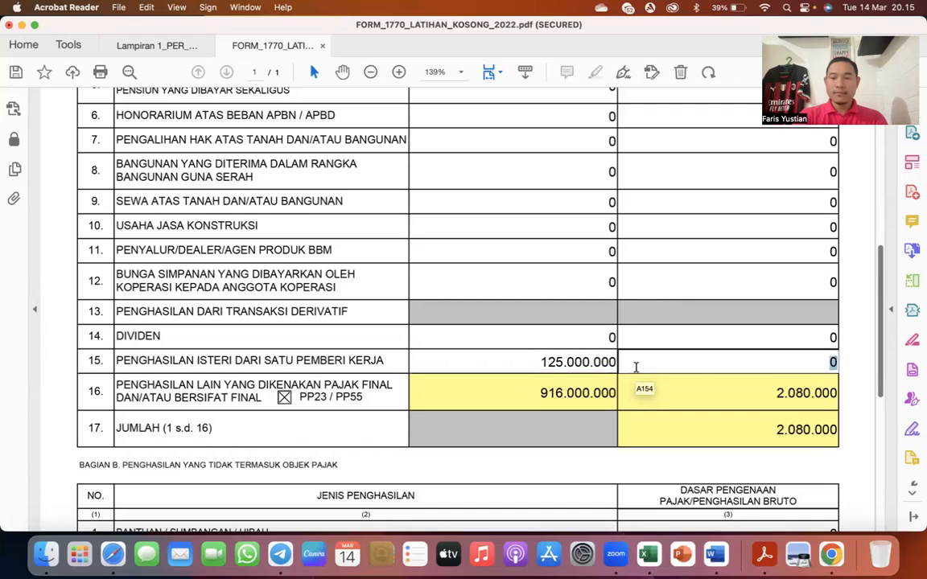
- Set the PPh Terutang of row 15, Penghasilan Isteri dari Satu Pemberi Kerja, to 3.750.000
text(375.000)
key(Tab)
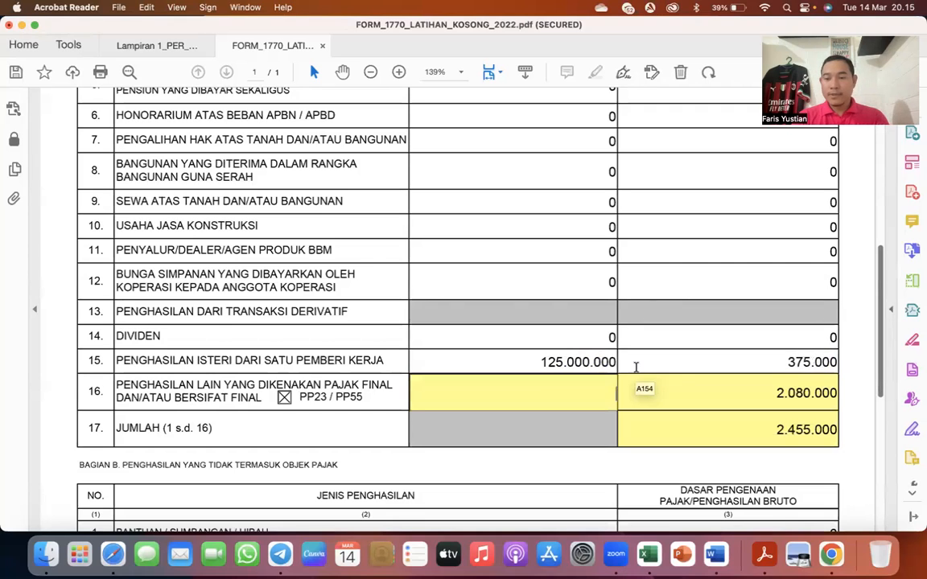
click(831, 361)
text(0)
key(Tab)
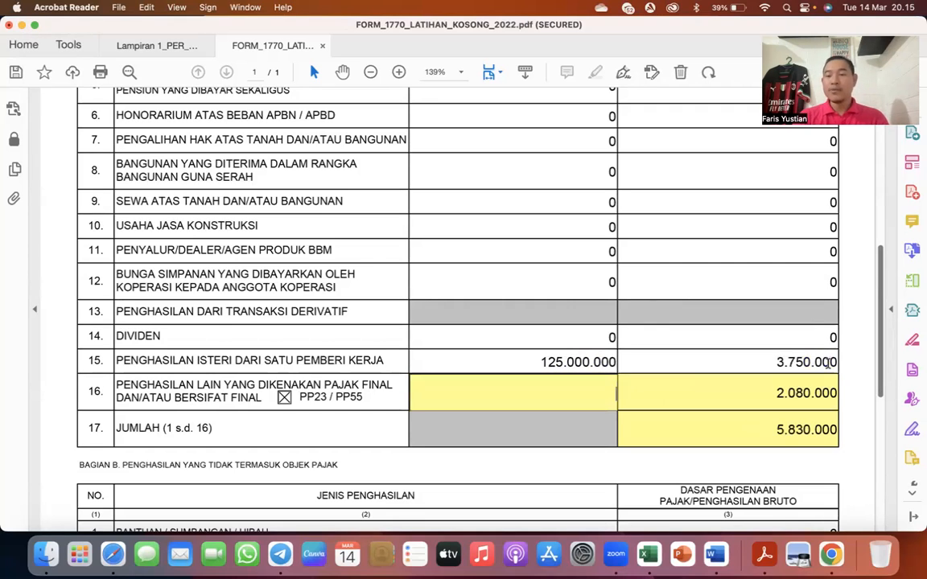
- In Excel, check the wife's PPh Terutang and fill the number cells of income sources 3 and 1 with yellow
key(ctrl+Up)
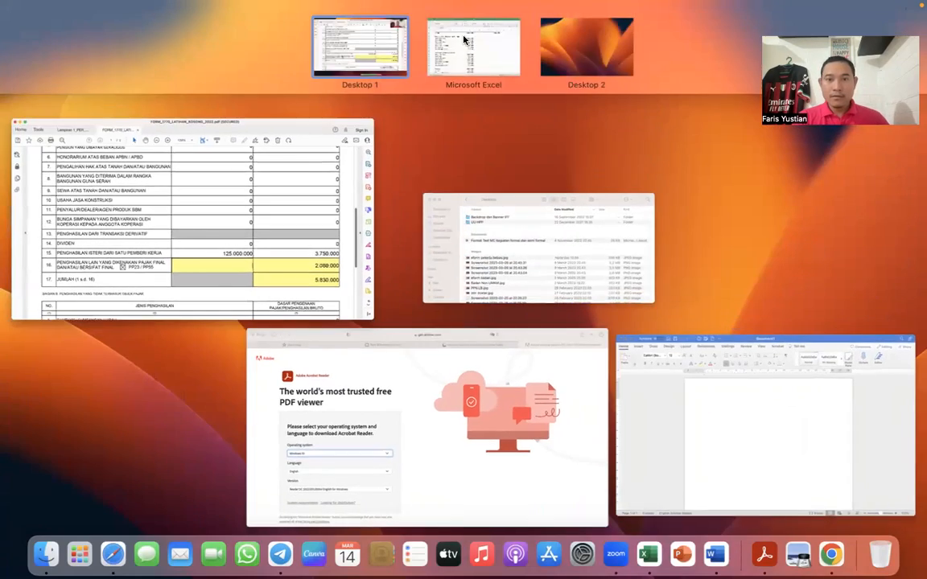
click(463, 45)
scroll(374, 393, down, 1)
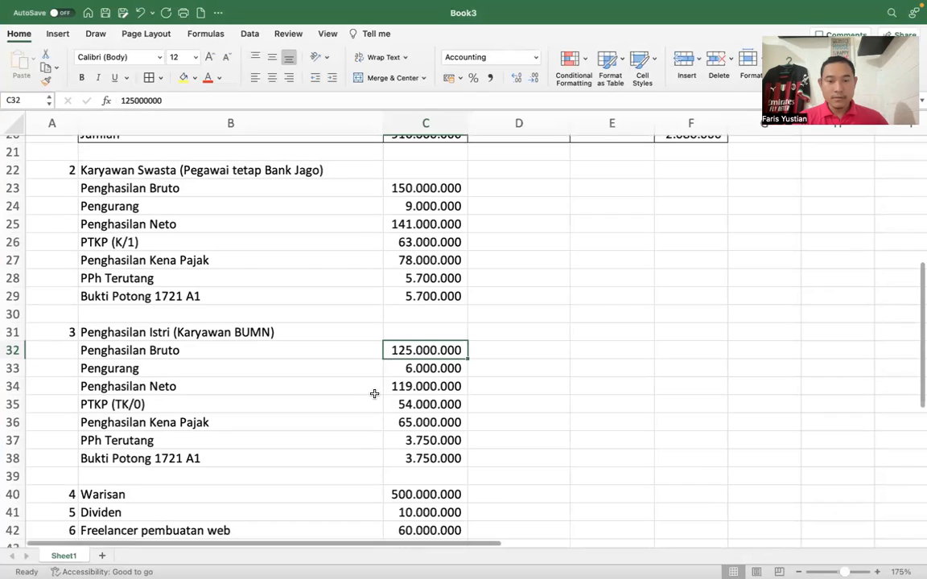
click(408, 442)
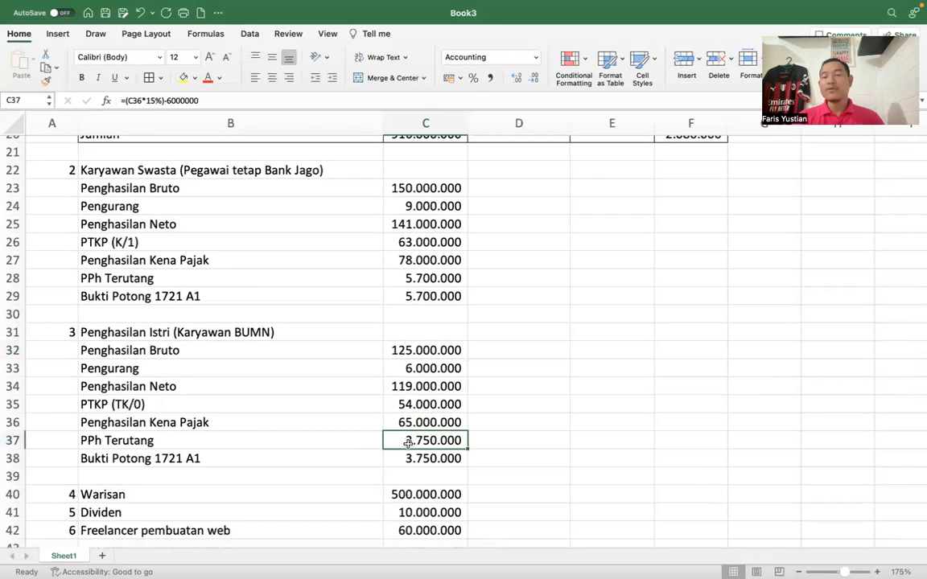
scroll(408, 442, down, 1)
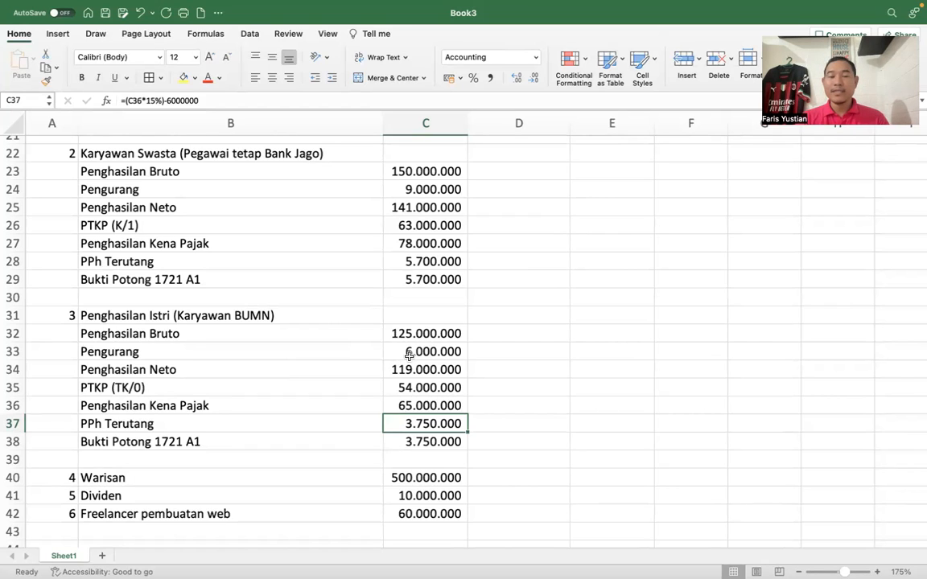
click(52, 318)
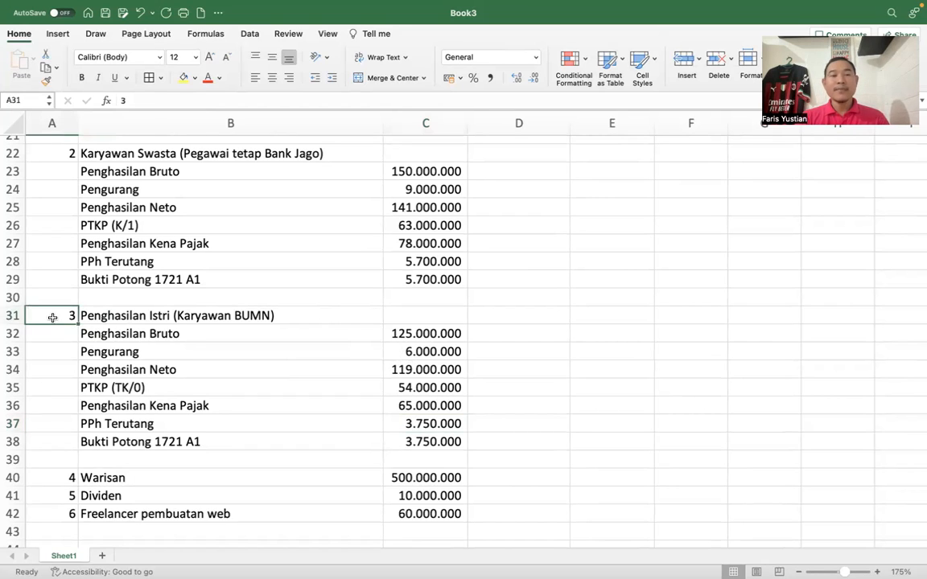
click(182, 77)
scroll(111, 266, up, 3)
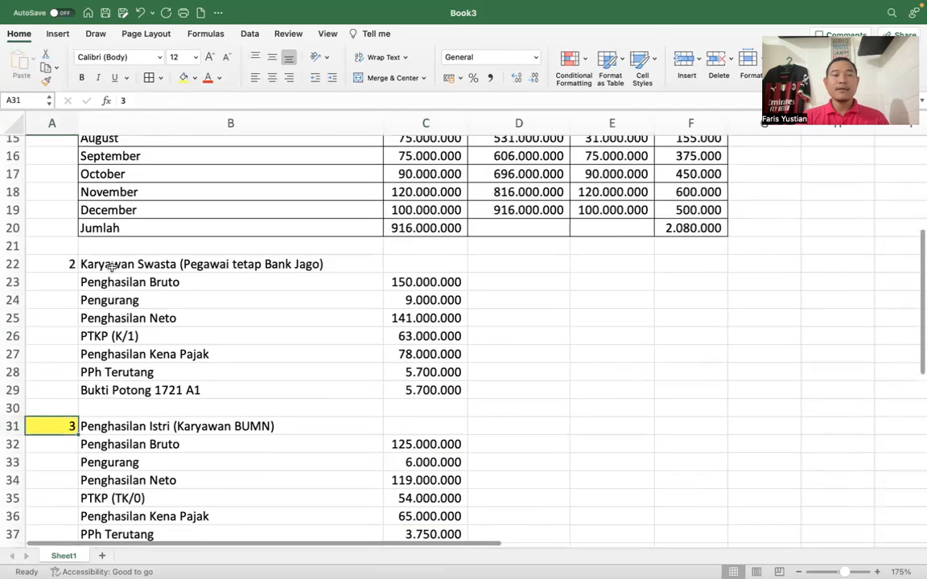
scroll(111, 265, up, 6)
click(54, 171)
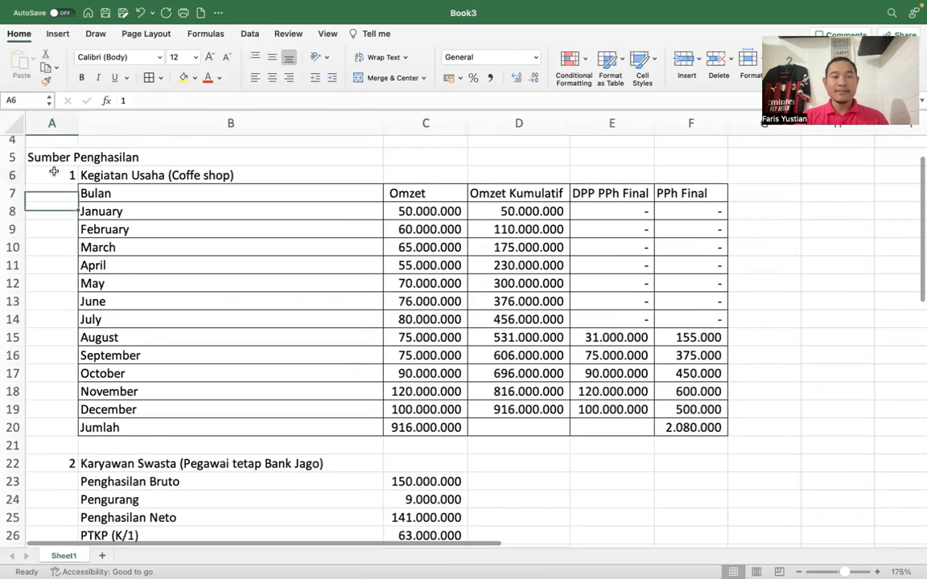
click(183, 77)
- Look up Warisan in the Excel list and enter 500.000.000 in the Warisan row of Bagian B in the form
scroll(137, 262, down, 6)
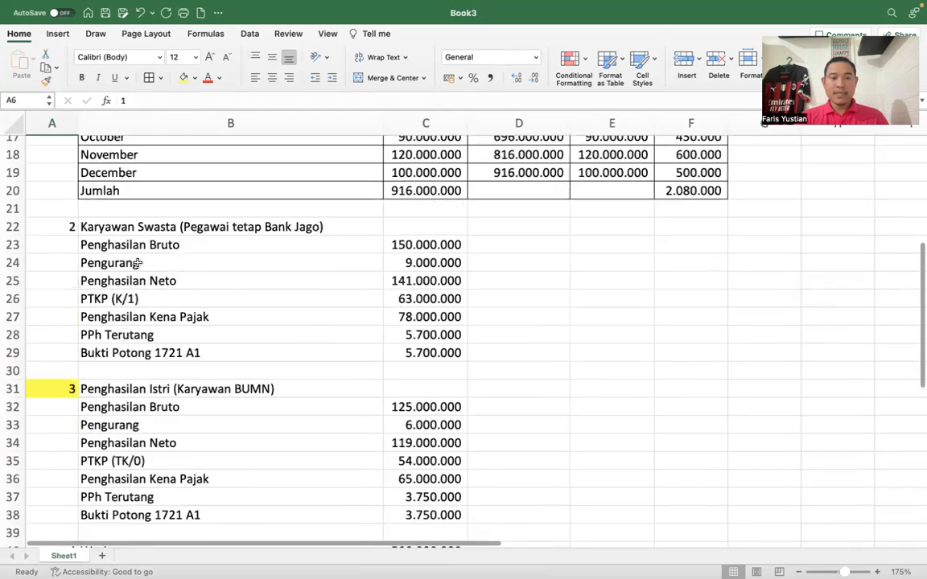
scroll(138, 263, down, 5)
click(54, 364)
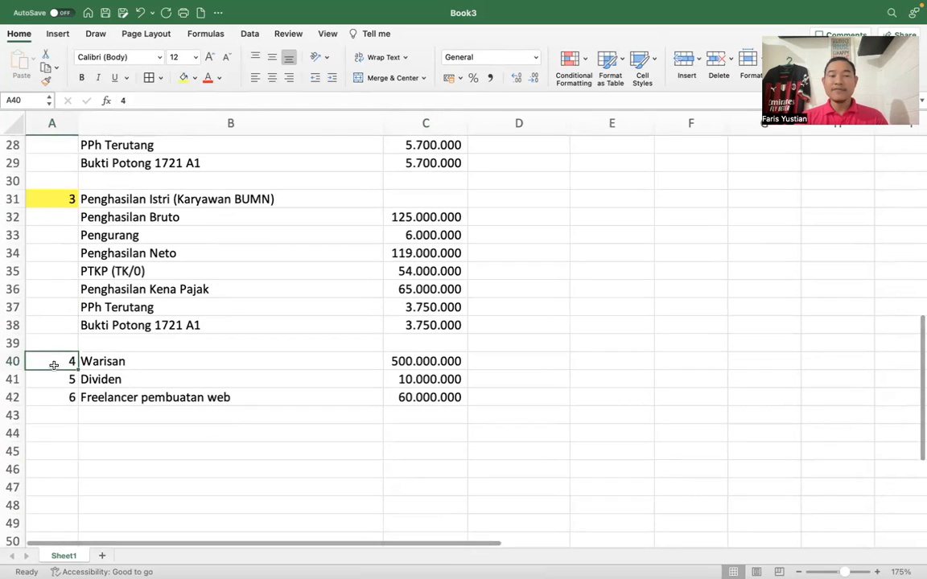
click(53, 375)
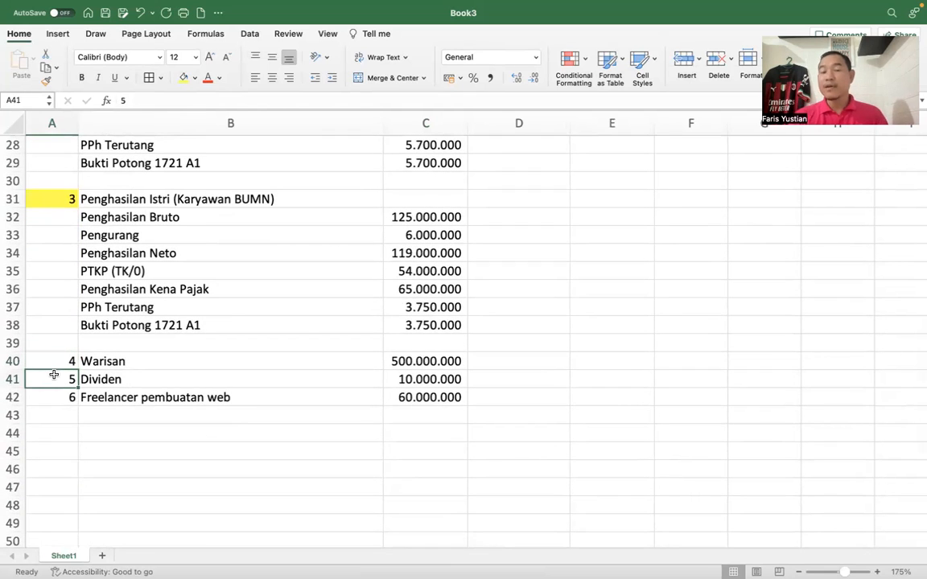
key(ctrl+Up)
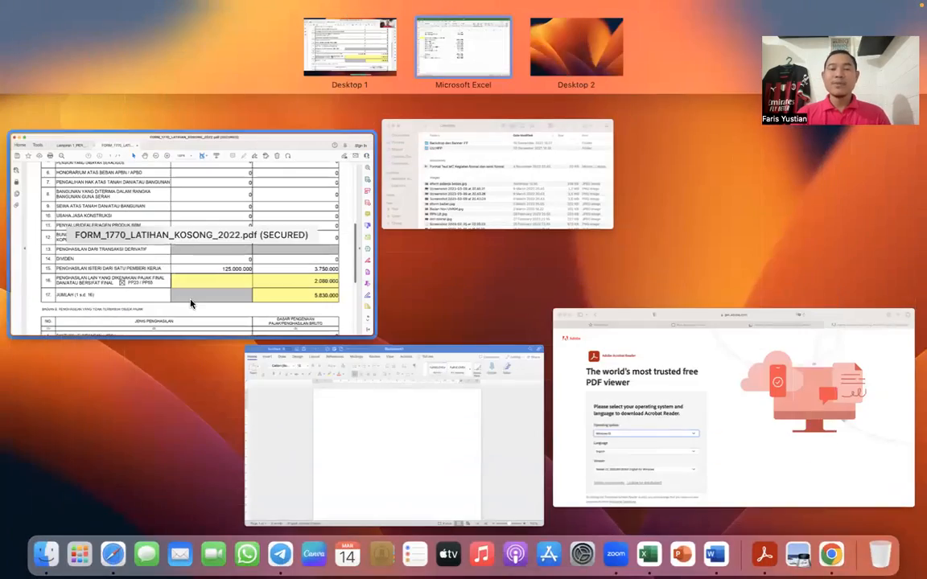
click(191, 301)
scroll(285, 341, down, 5)
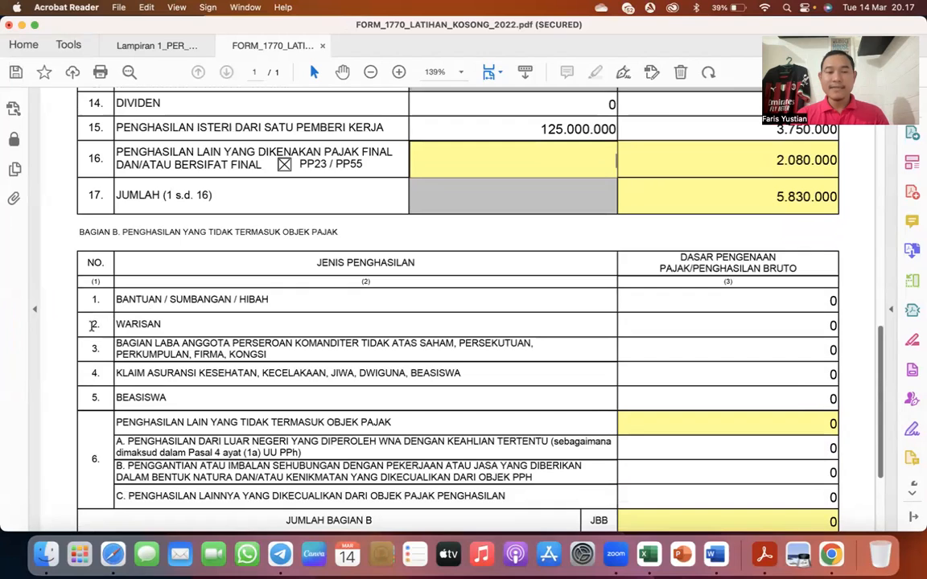
click(93, 323)
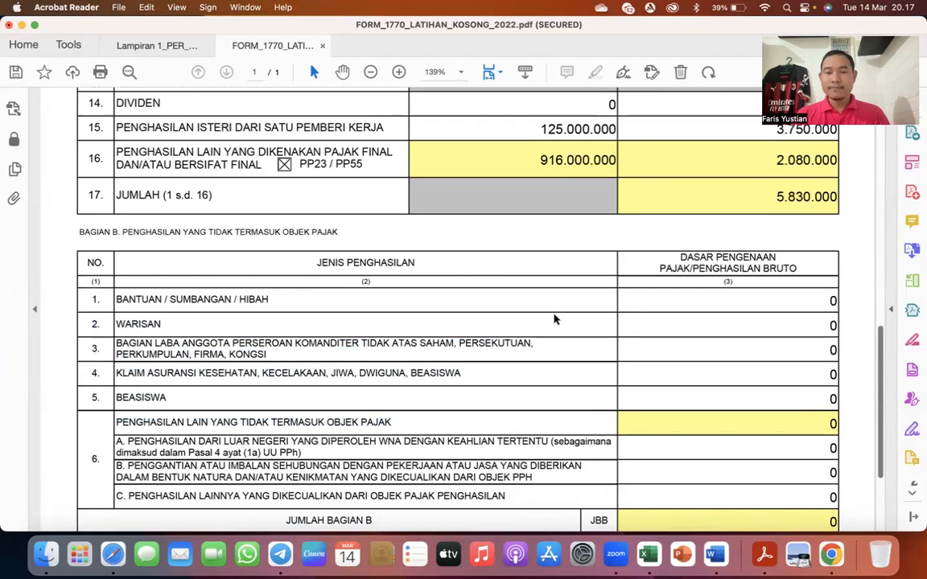
click(828, 324)
text(5)
text(00.000.000)
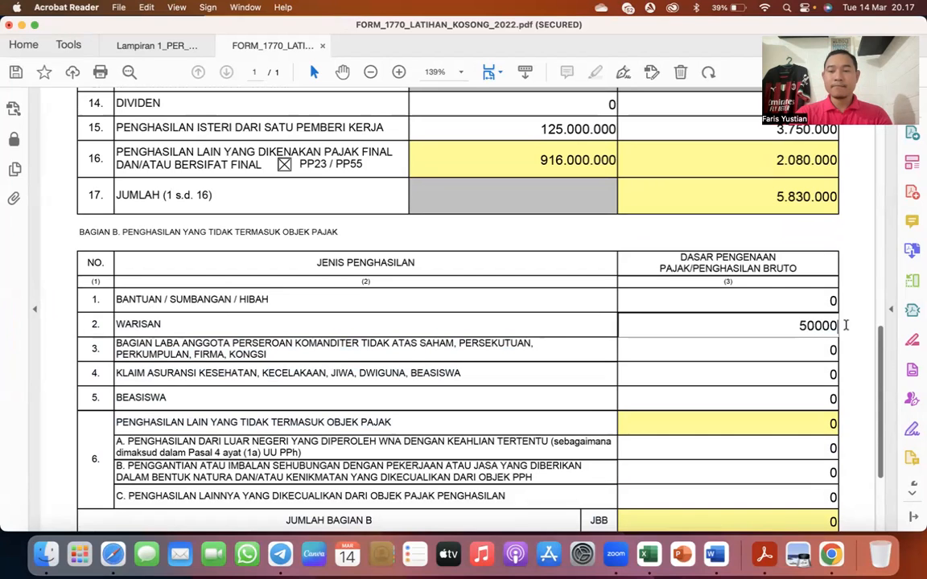
key(Tab)
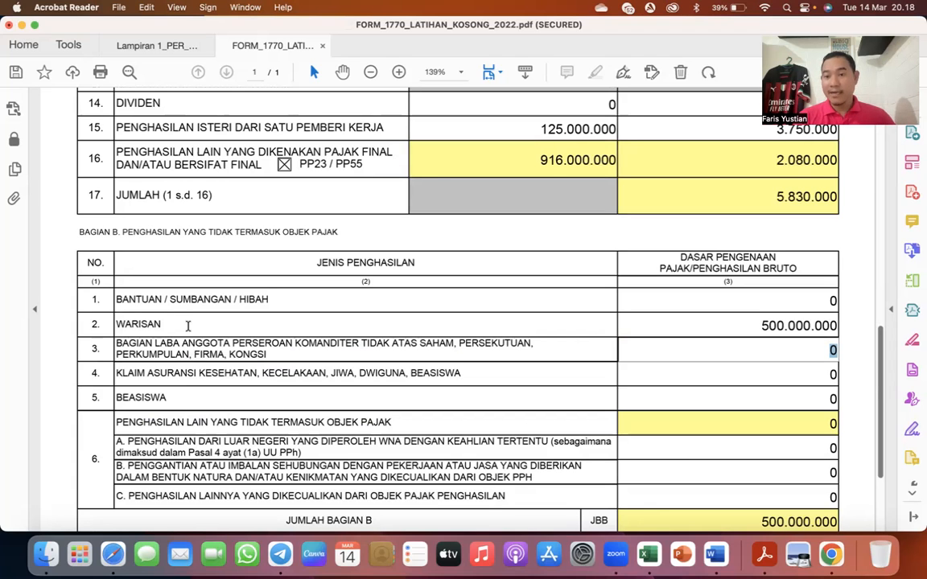
- Go back to Lampiran IV and add a new asset row in Bagian A, Harta Pada Akhir Tahun
scroll(187, 325, up, 10)
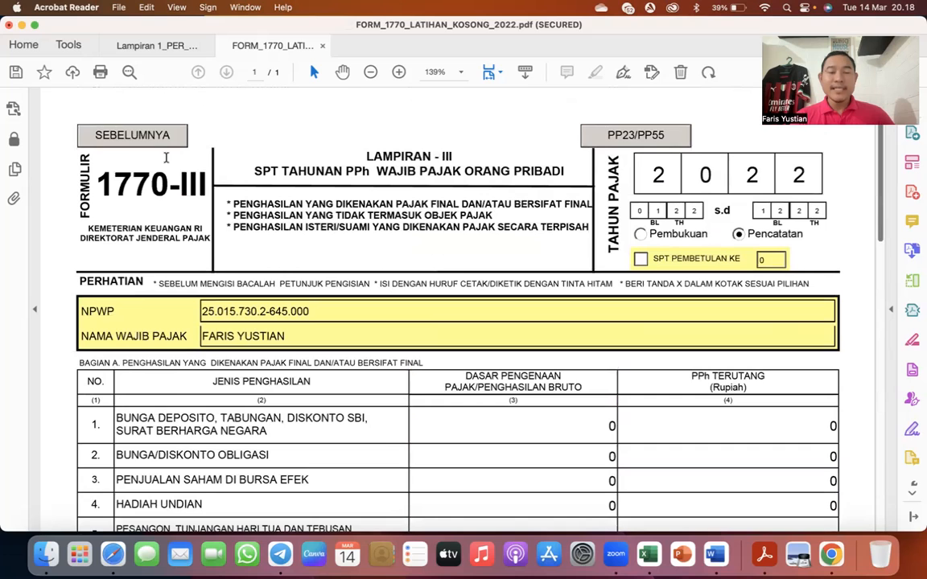
click(131, 135)
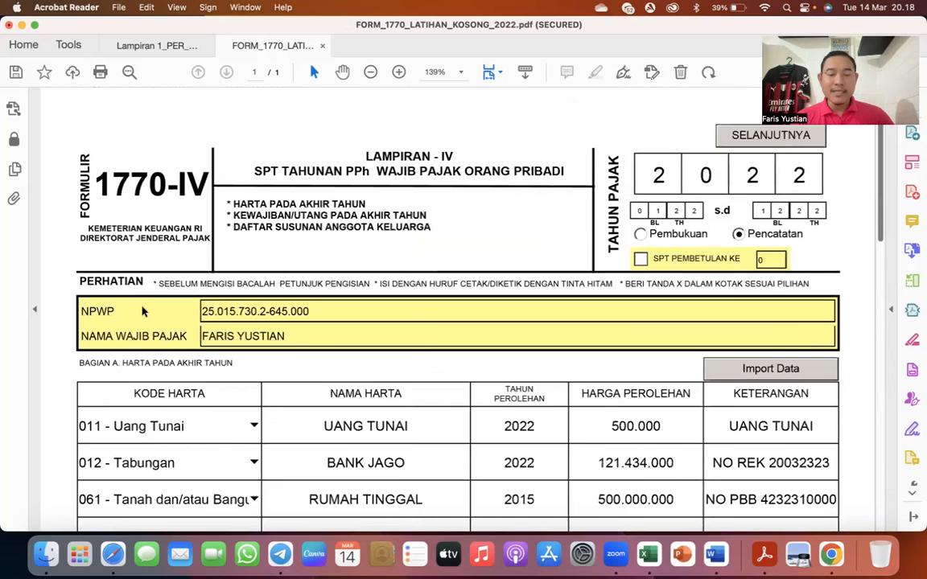
scroll(142, 310, down, 8)
click(144, 477)
- Choose 063 - Tanah atau Lahan as the Kode Harta of the new asset row
click(252, 231)
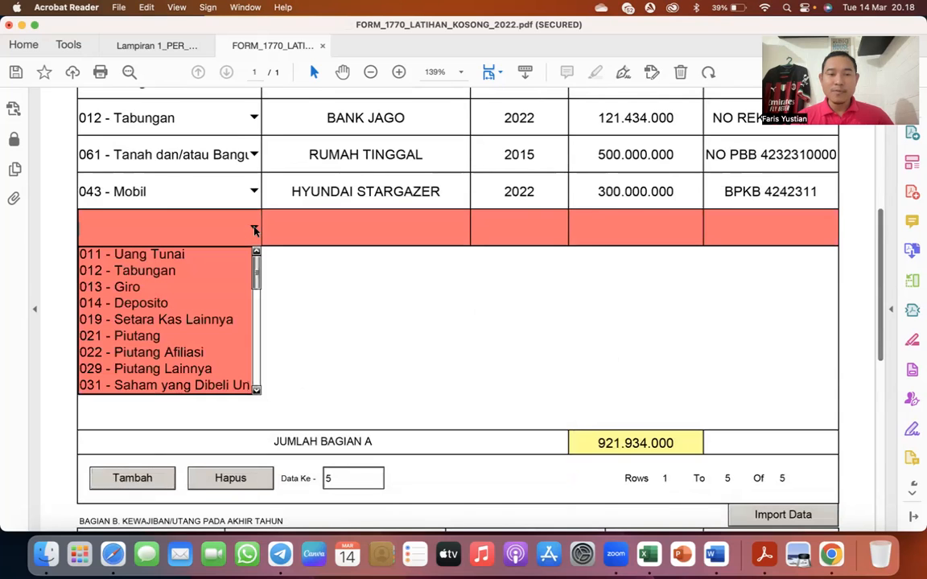
scroll(187, 377, down, 1)
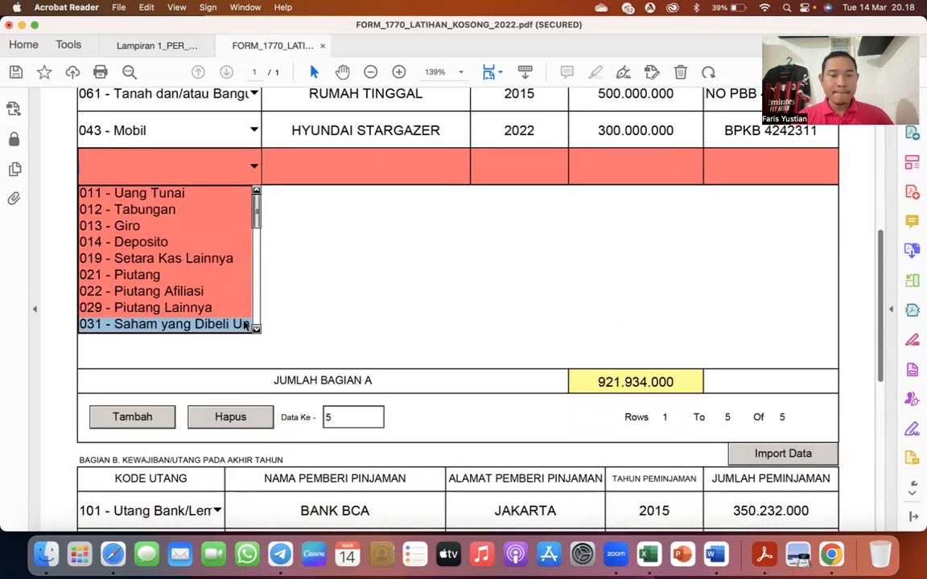
click(256, 331)
click(256, 330)
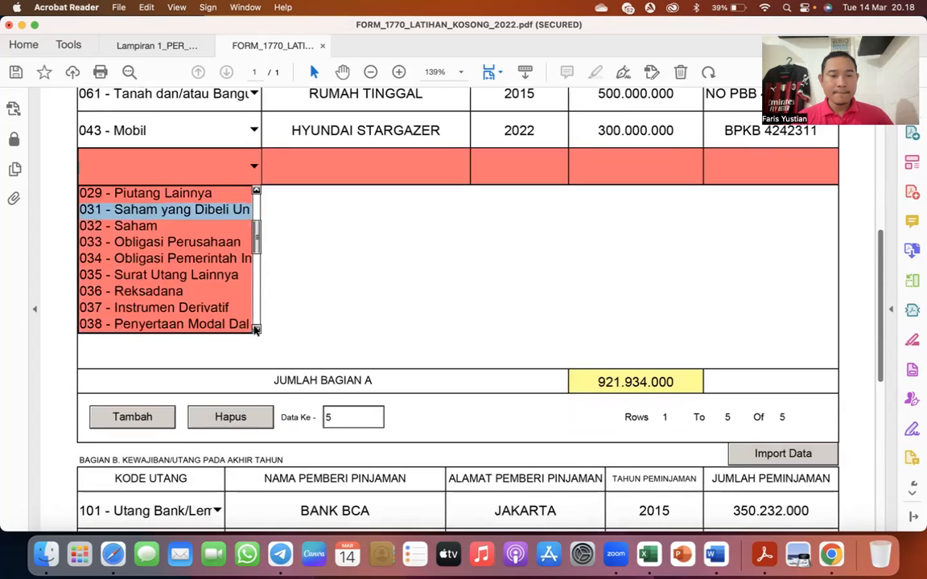
click(256, 331)
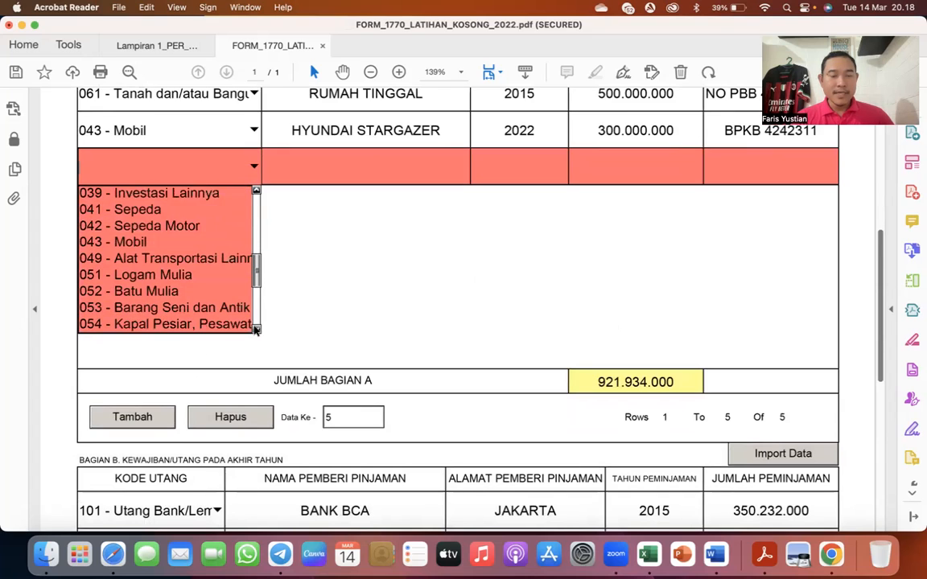
click(255, 330)
click(256, 330)
click(256, 331)
click(256, 331)
click(256, 331)
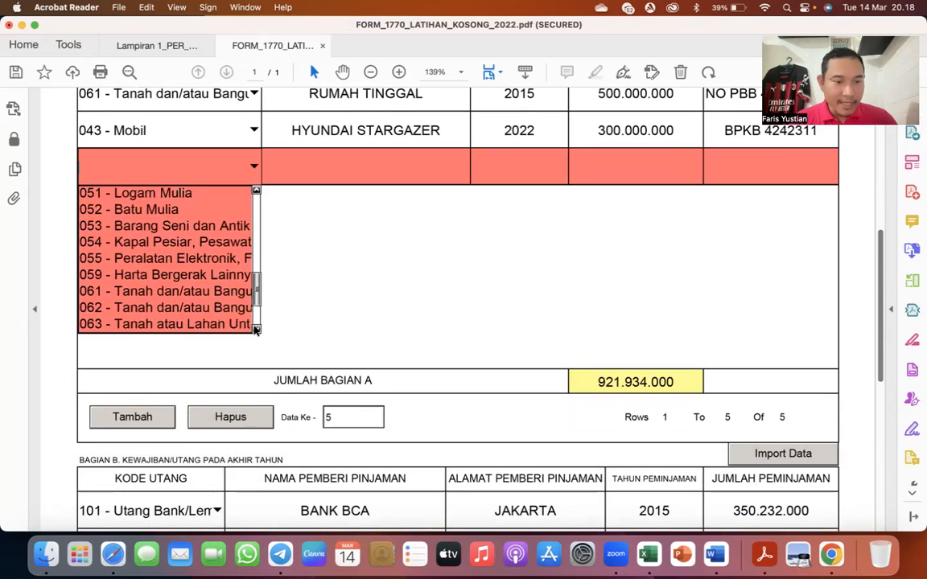
click(213, 326)
- Enter TANAH KOSONG as the new asset's name, 2022 as the acquisition year and 500.000.000 as the Harga Perolehan
click(350, 161)
text(TANAH KOSONG)
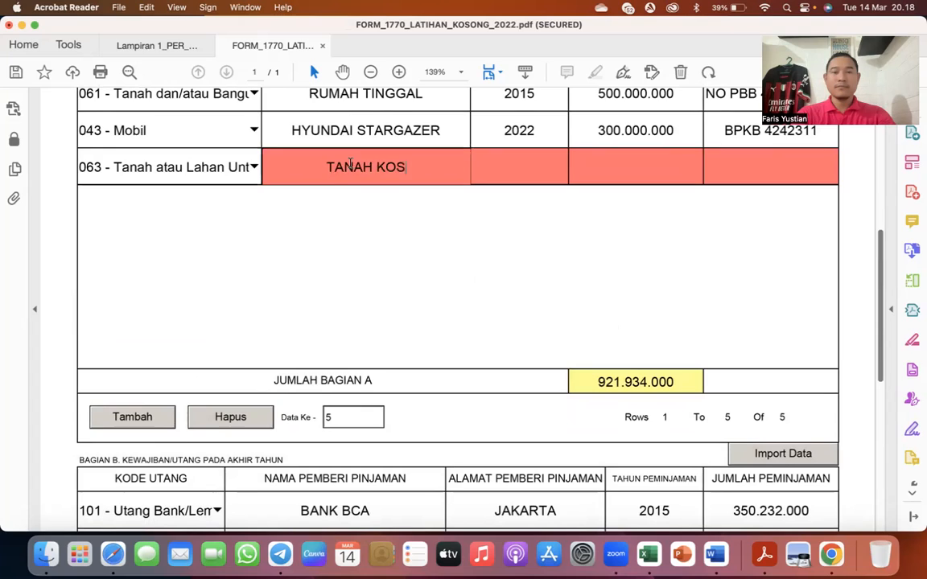
key(Tab)
text(2022)
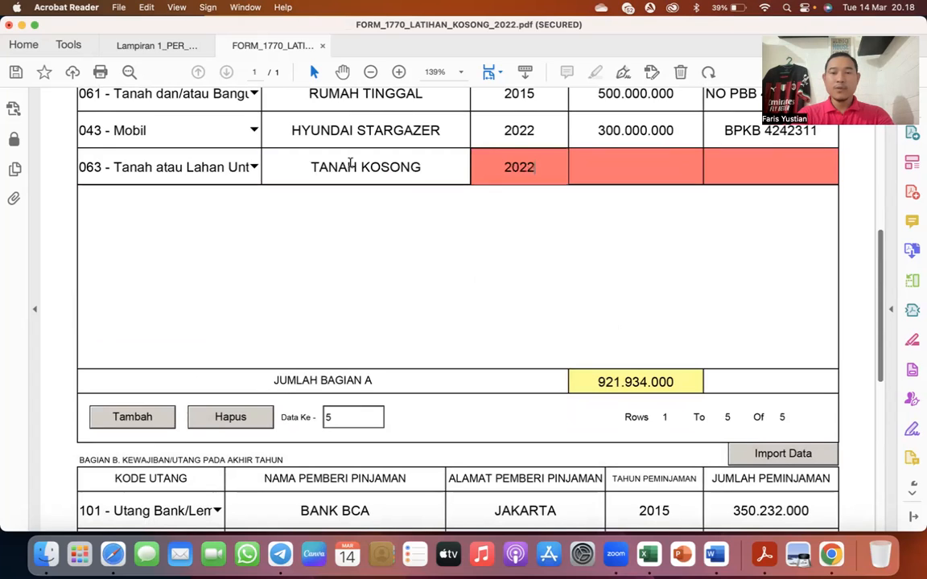
key(Tab)
text(50000000)
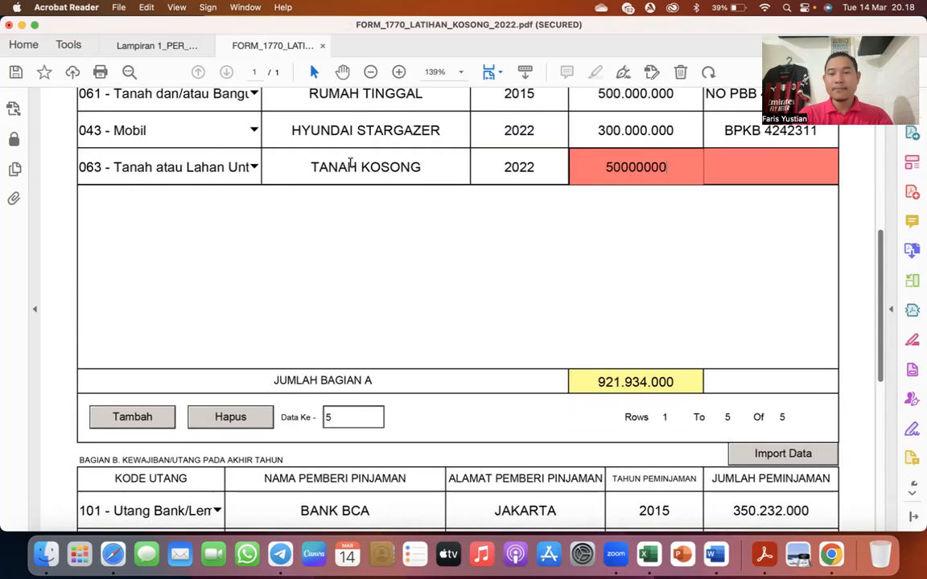
- Enter WARISAN as the Keterangan of the TANAH KOSONG asset
key(Tab)
text(WARIAN)
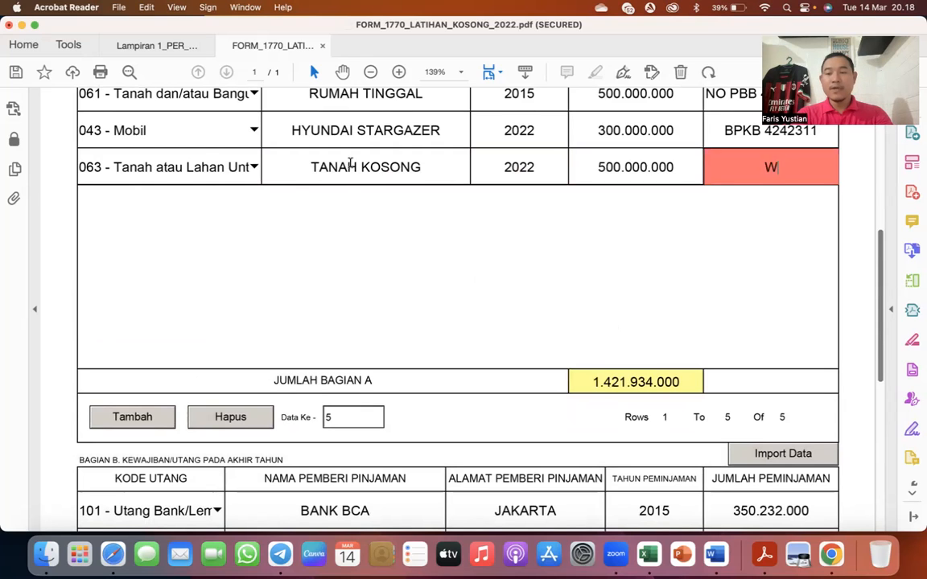
key(BackSpace)
key(BackSpace)
text(SAN)
key(Tab)
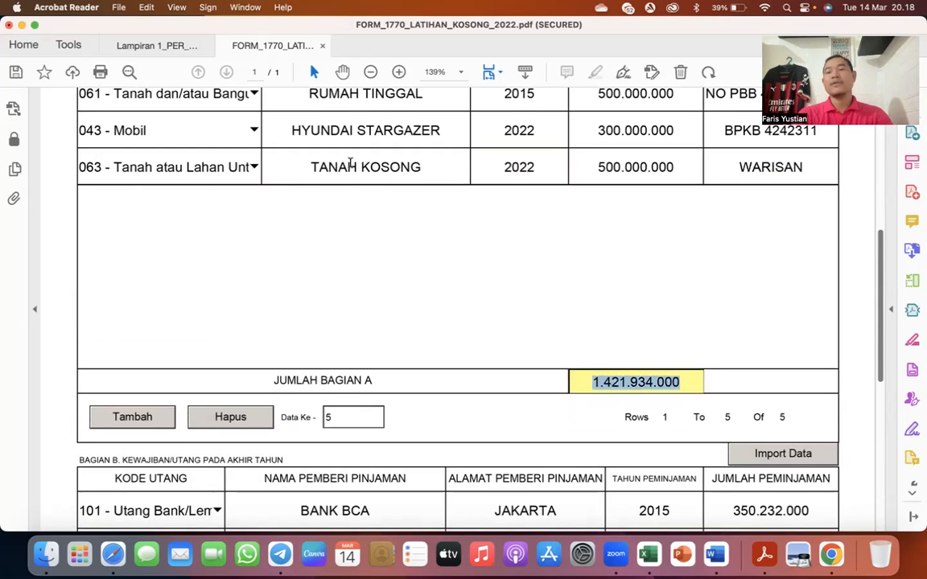
- Extend the name of the 063 asset to TANAH KOSONG / WARISAN
scroll(350, 165, up, 3)
scroll(350, 164, up, 1)
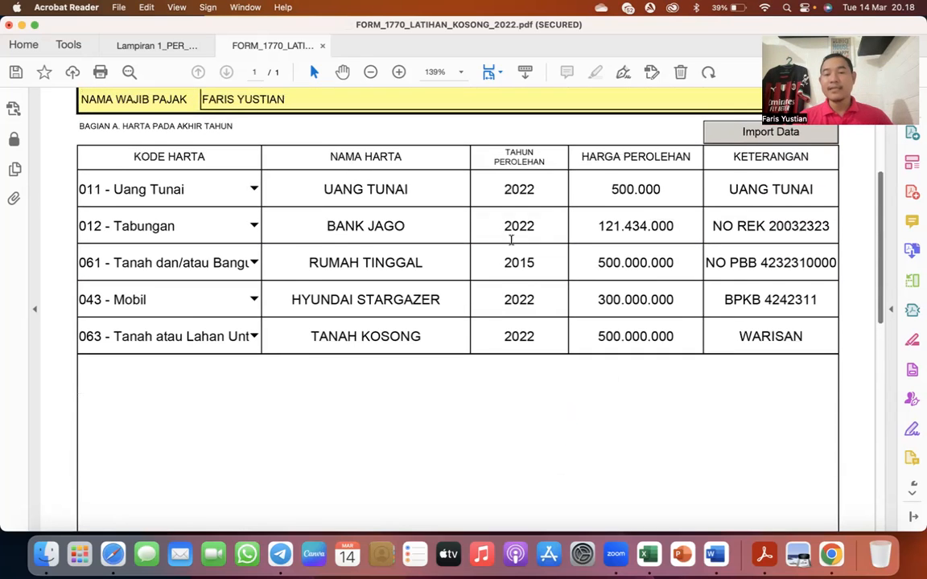
click(423, 336)
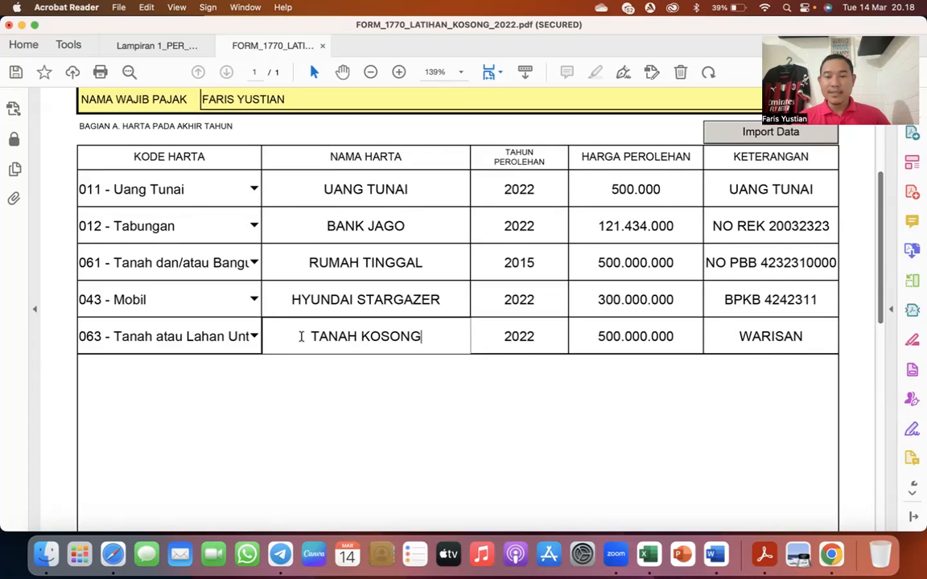
text(/)
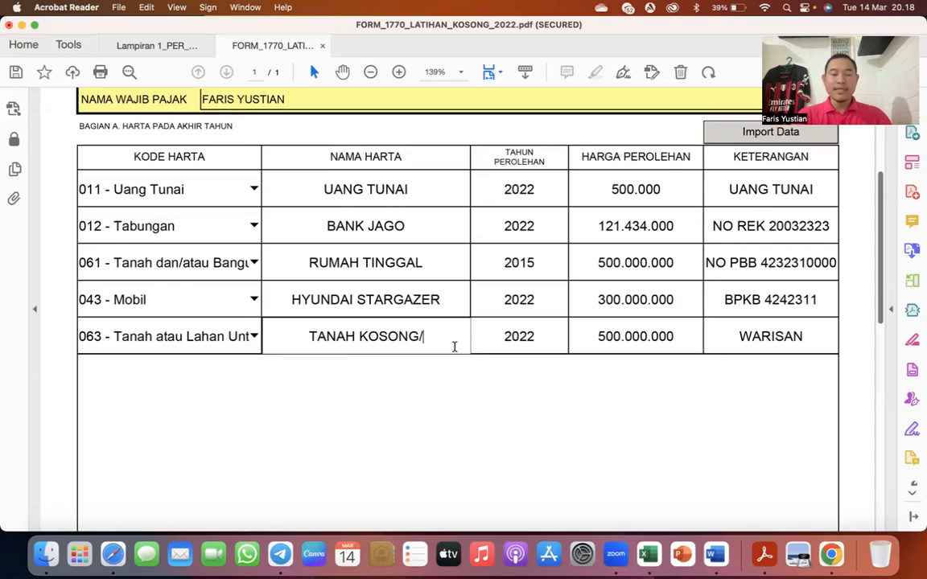
text(WAR)
key(BackSpace)
key(BackSpace)
key(BackSpace)
key(BackSpace)
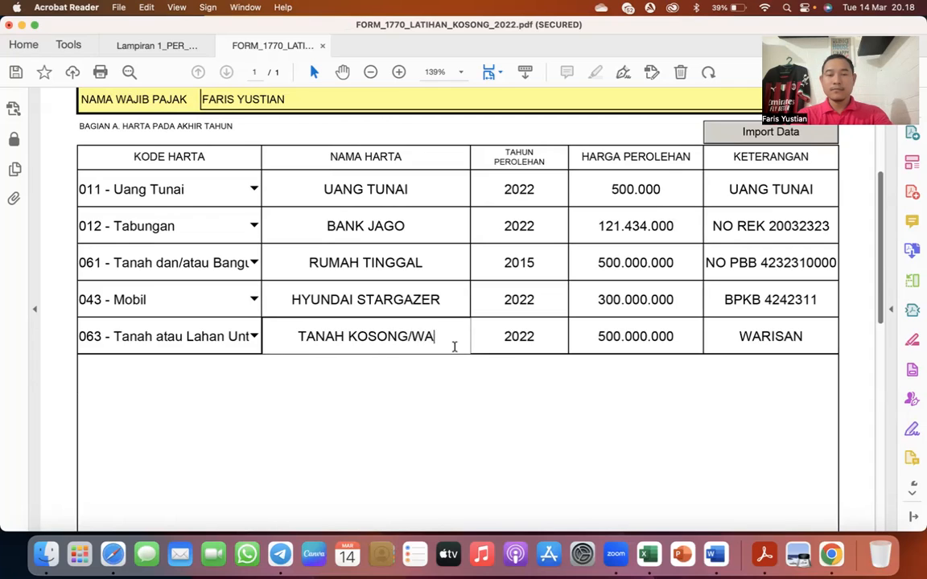
text(/ WARISAN)
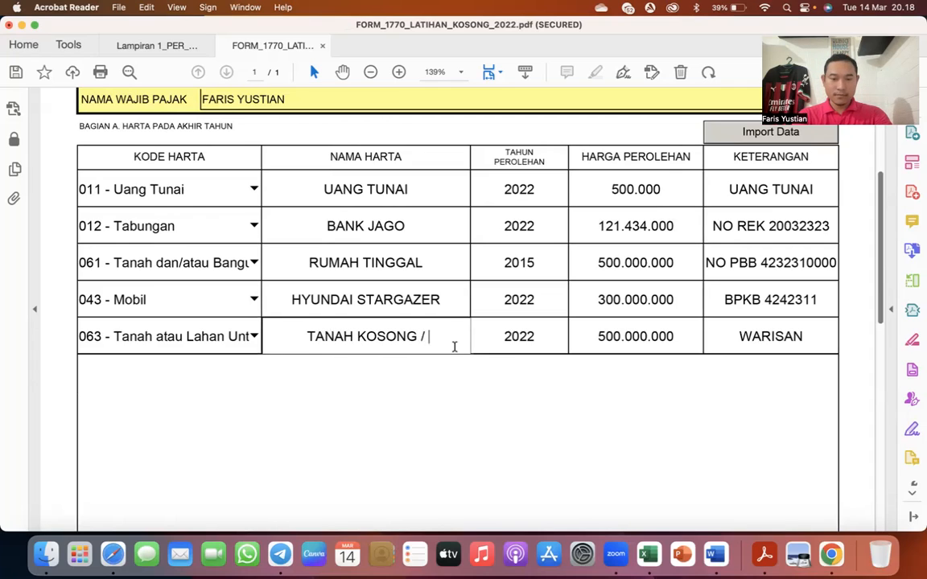
- Replace the Keterangan of the TANAH KOSONG / WARISAN row with NO PBB followed by the land's property tax number
key(Tab)
key(Tab)
key(Tab)
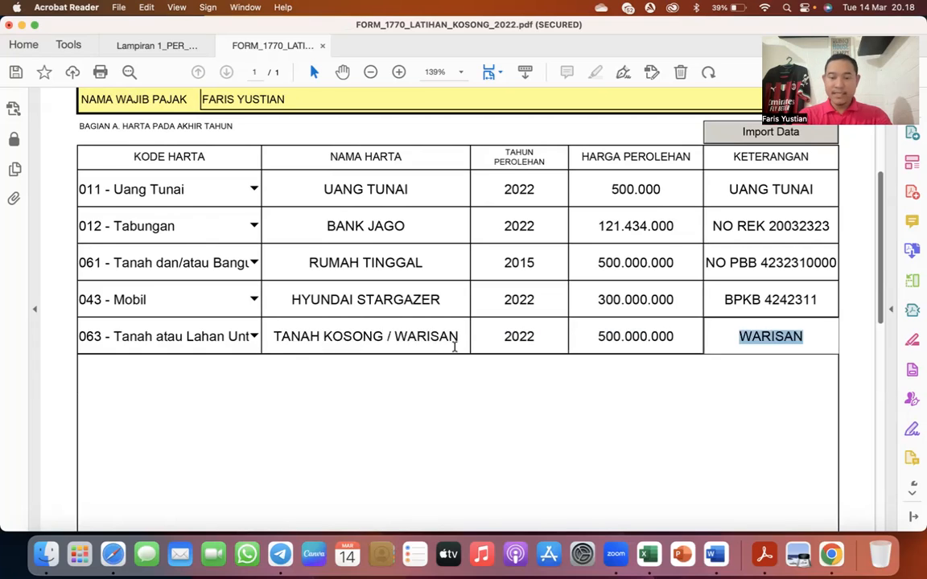
text(NO PB)
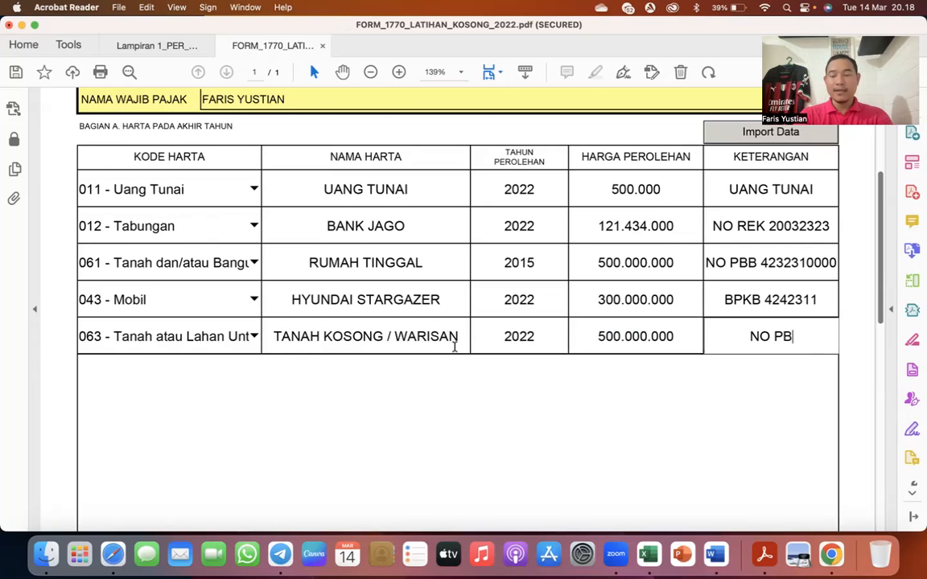
text(B 43)
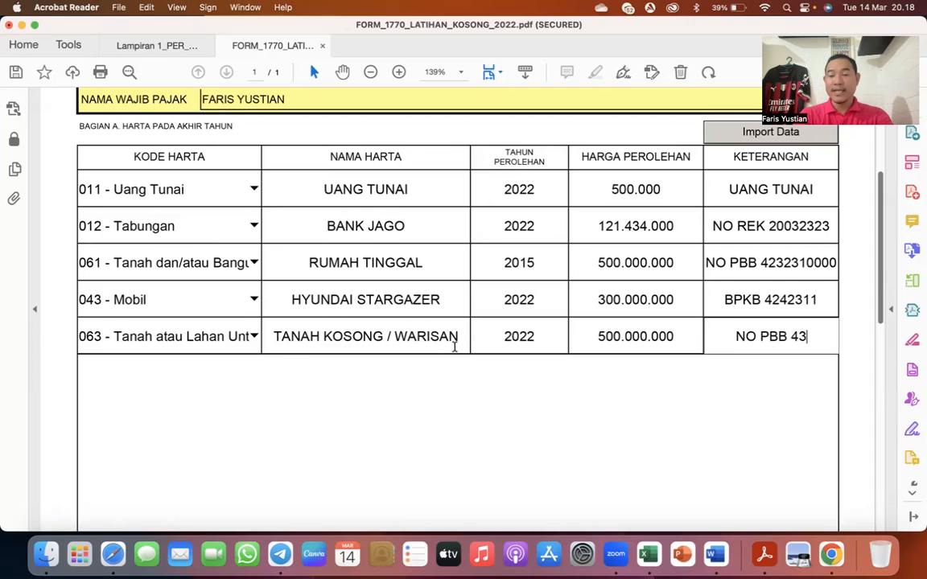
text(4324232000)
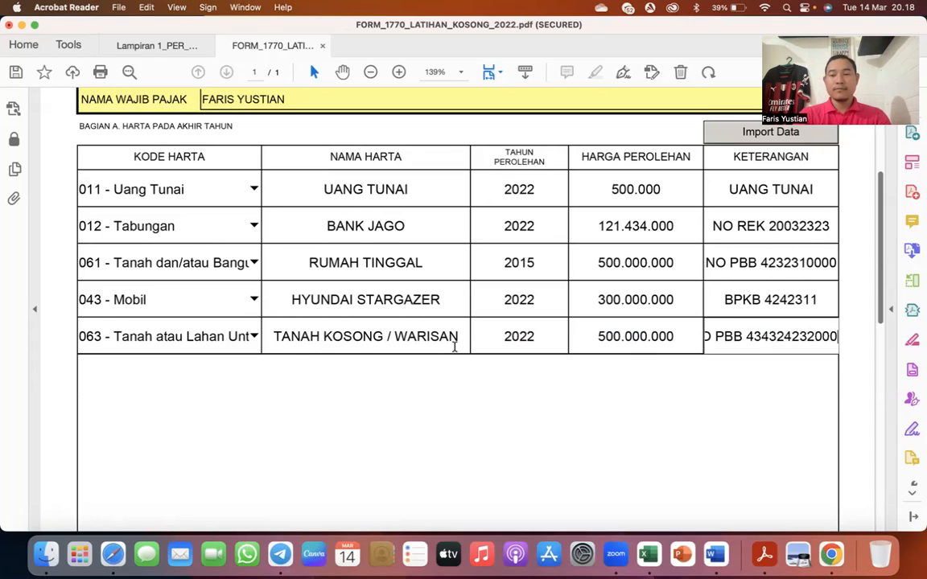
key(Tab)
- Return from Lampiran IV to Lampiran III of the form
scroll(455, 351, up, 3)
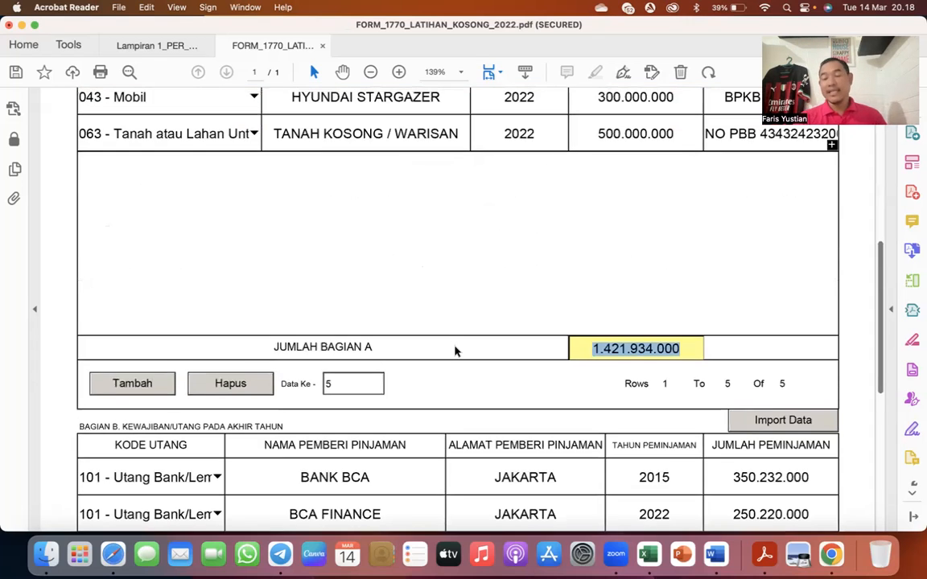
scroll(454, 352, up, 1)
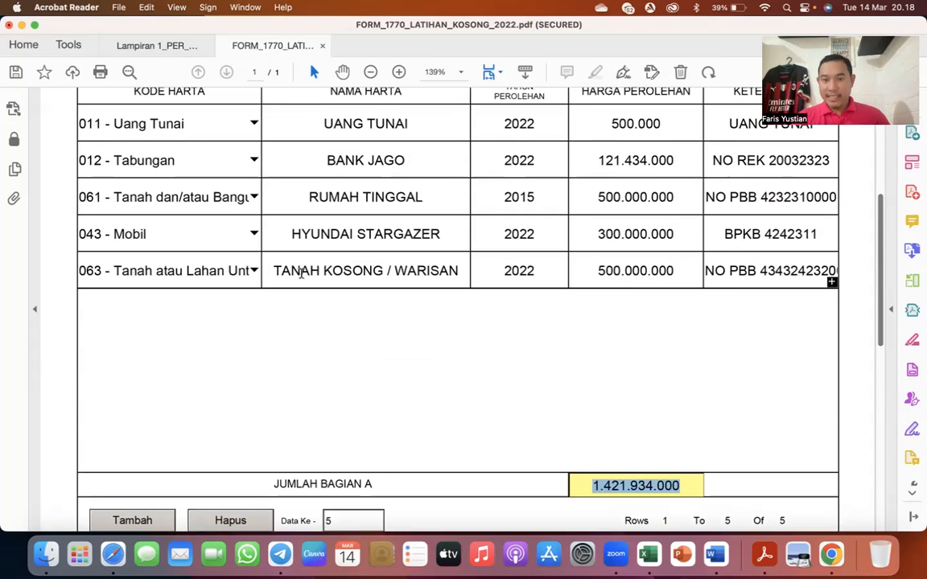
scroll(294, 270, up, 10)
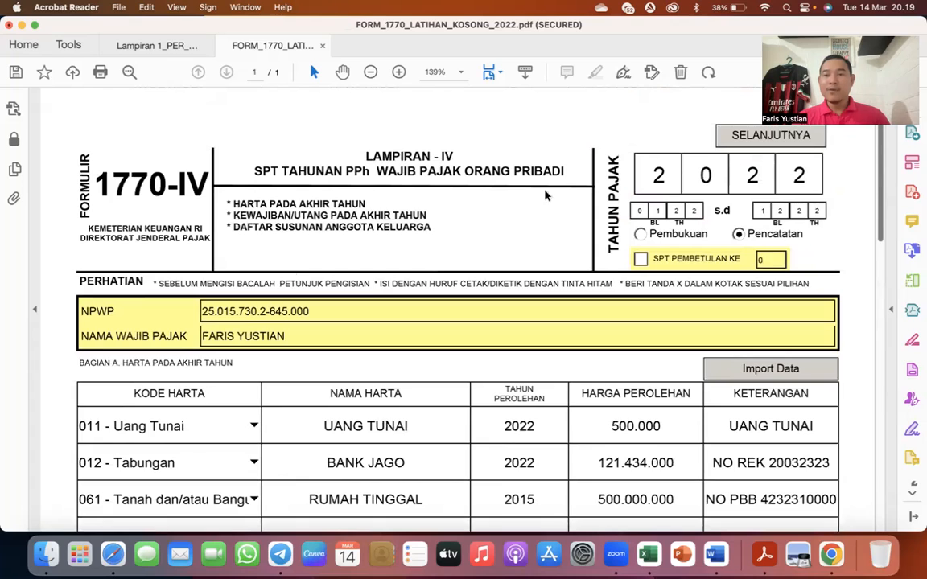
click(749, 135)
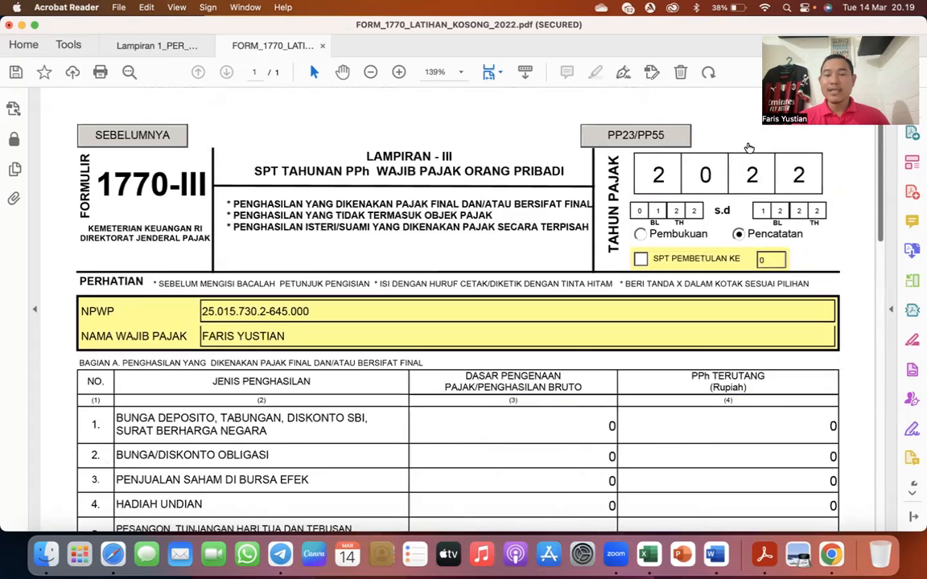
- Enter 10.000.000 in row 6.C of Bagian B, Penghasilan Lainnya yang Dikecualikan dari Objek Pajak Penghasilan
scroll(553, 397, down, 10)
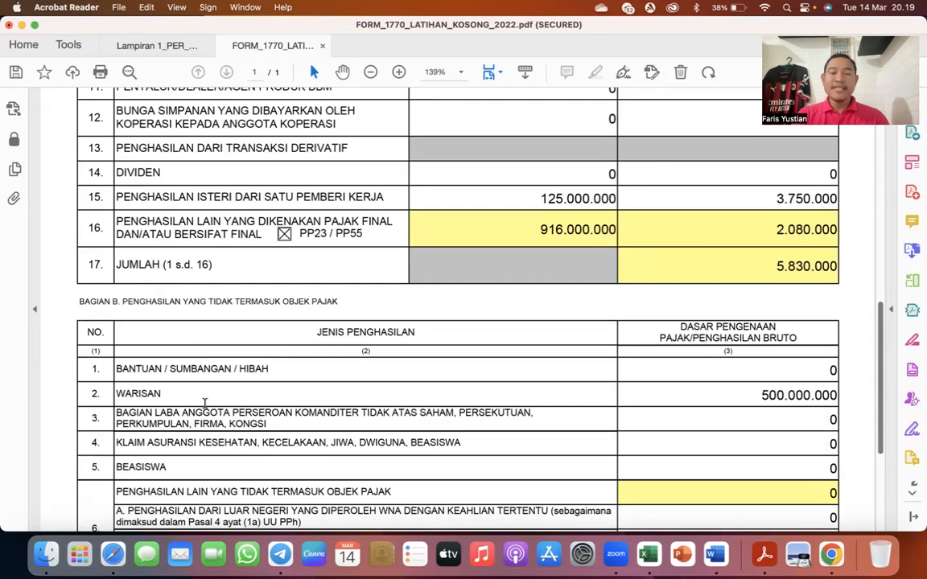
scroll(205, 403, down, 3)
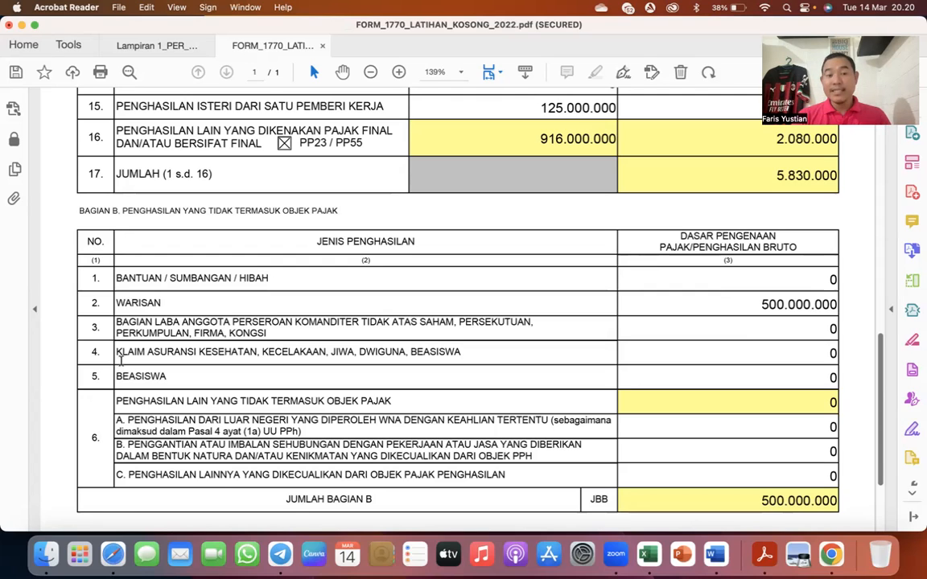
scroll(185, 408, down, 1)
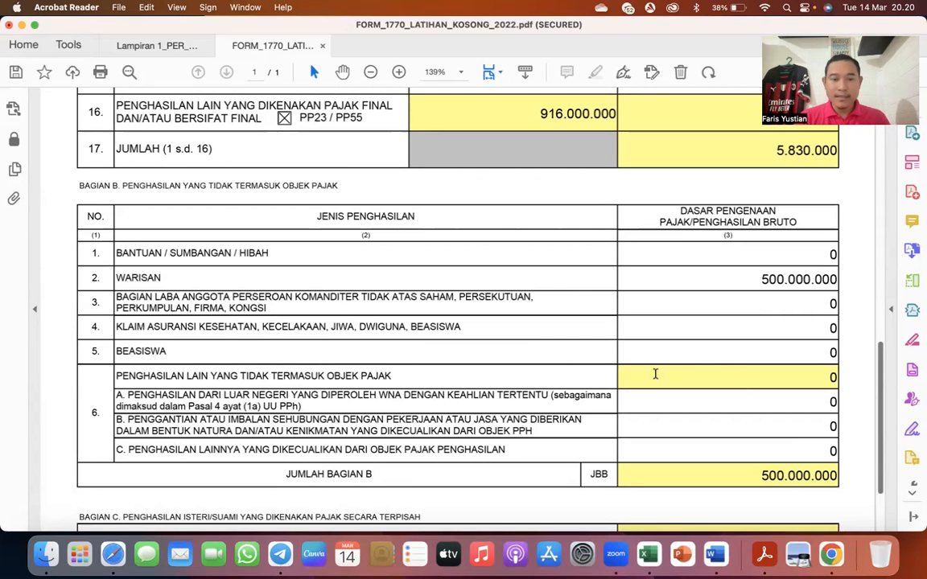
scroll(595, 377, down, 3)
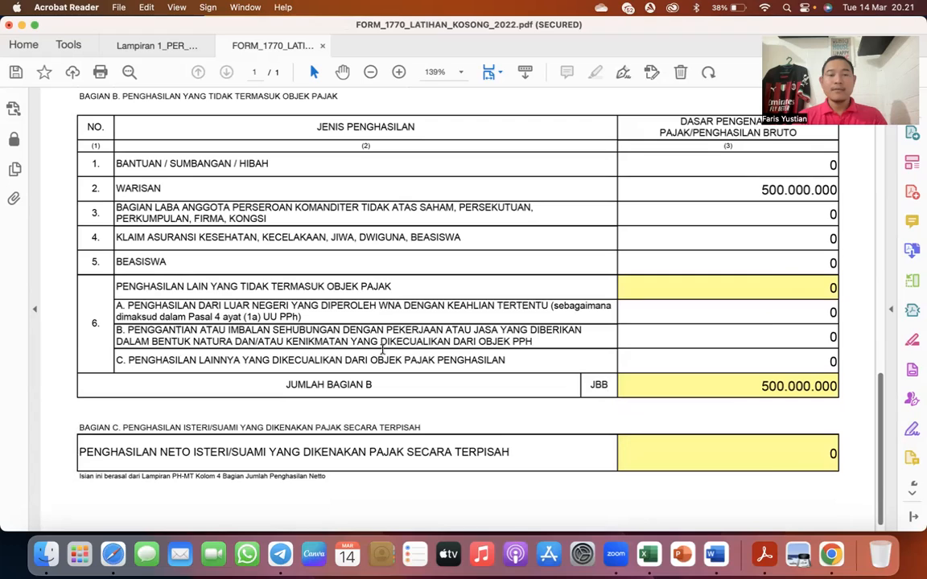
click(830, 359)
text(1)
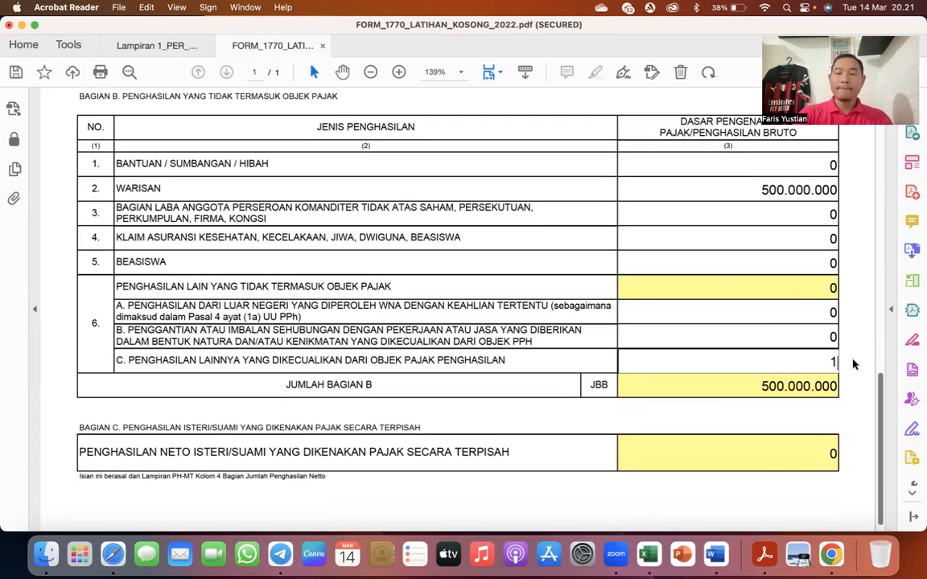
text(0.000.000000000)
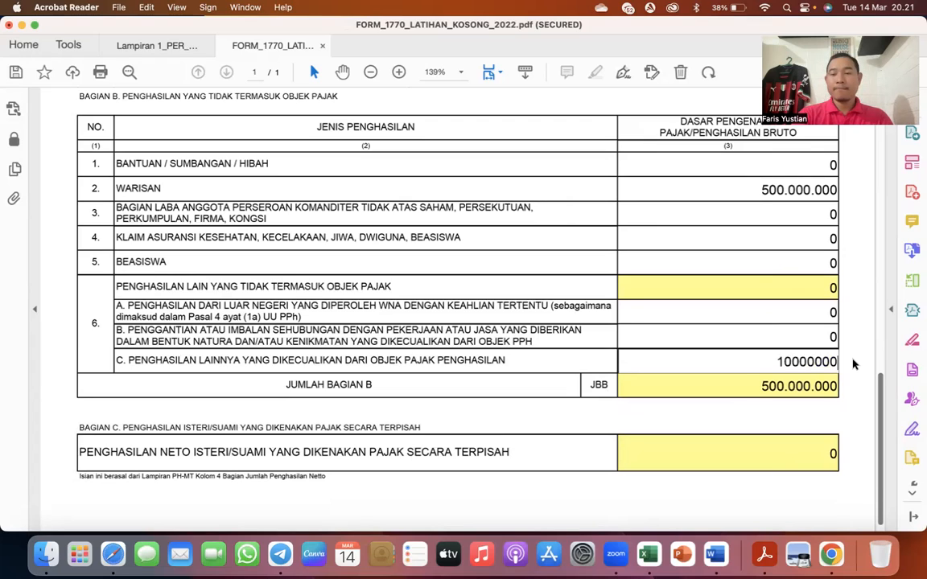
key(Tab)
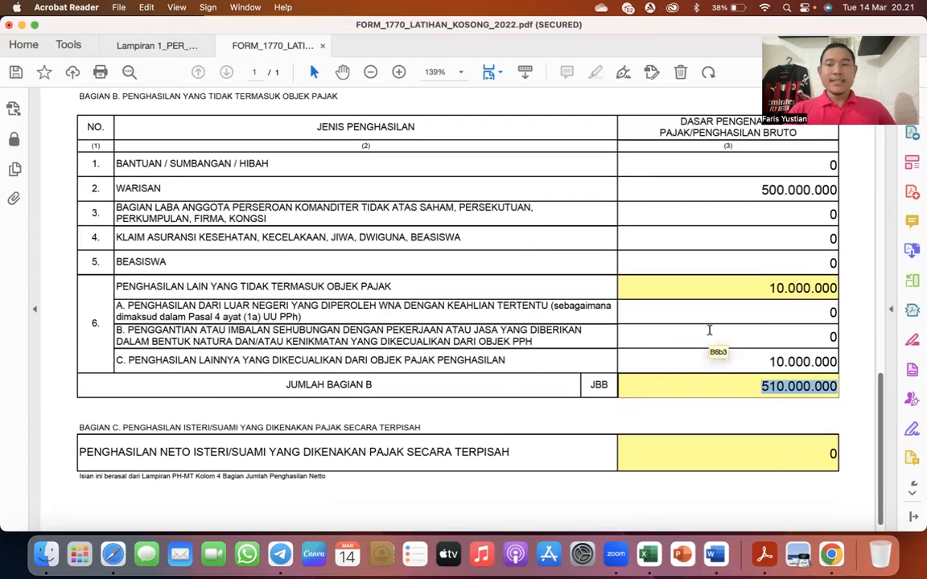
- Switch to the Excel workbook and fill cells A40 and A41, the numbers of the Warisan and Dividen rows, with yellow
key(ctrl+Up)
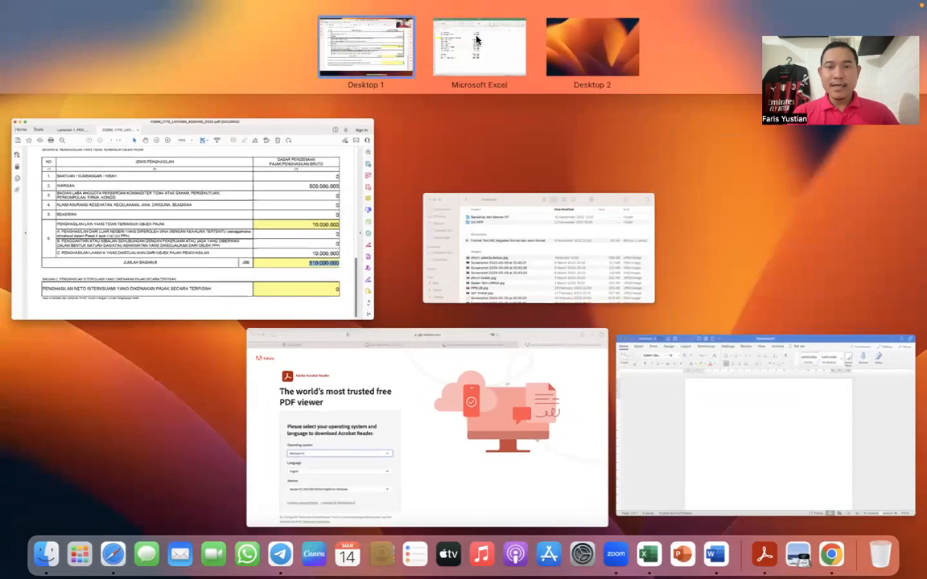
click(477, 39)
click(62, 359)
click(183, 78)
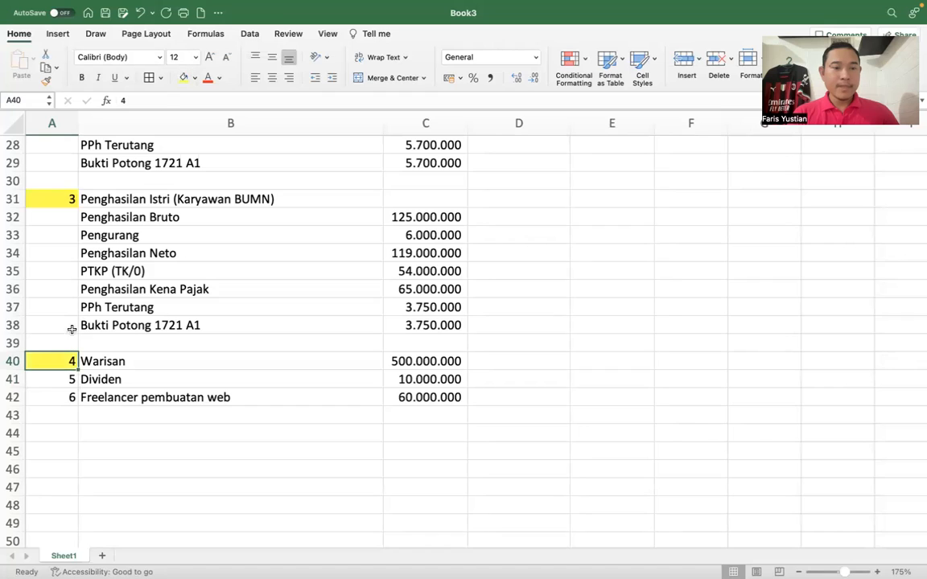
click(54, 379)
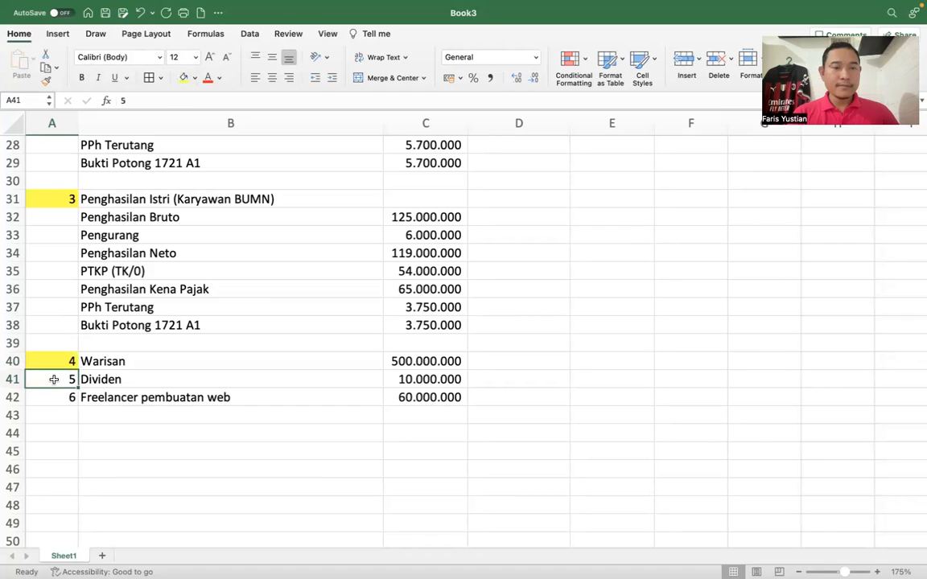
click(183, 78)
- Review the income list from Warisan and Dividen to the unmarked Freelancer pembuatan web and Karyawan Swasta entries
click(95, 362)
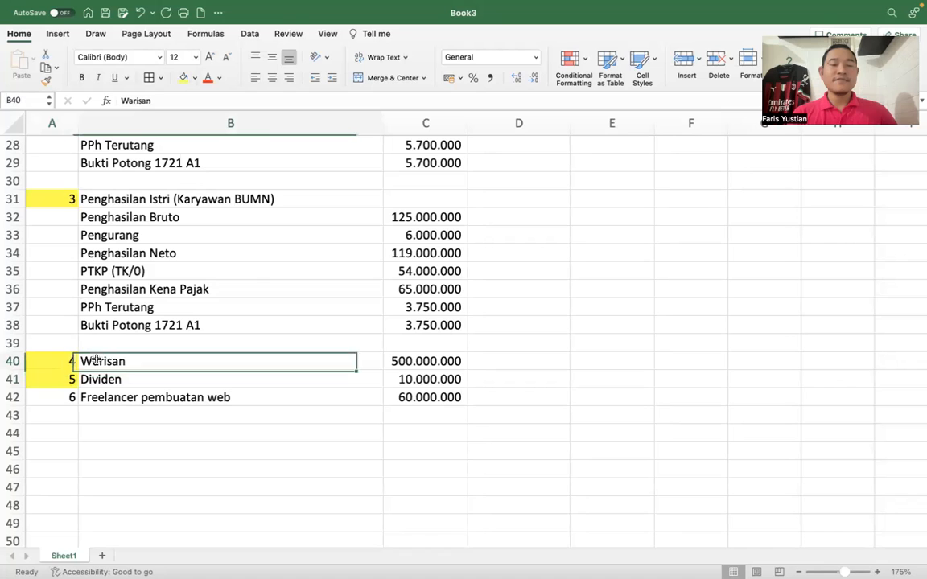
click(93, 380)
scroll(94, 384, up, 1)
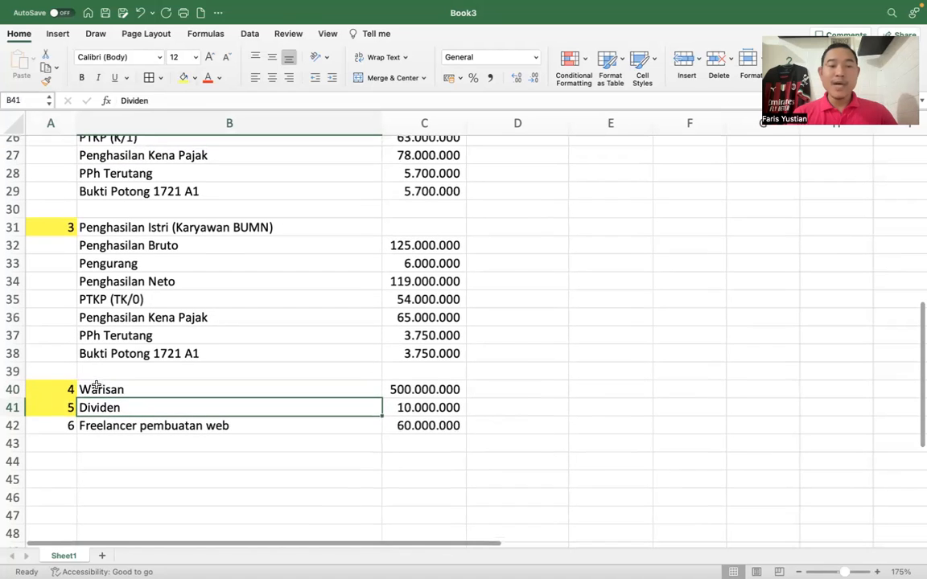
click(63, 425)
scroll(97, 346, up, 5)
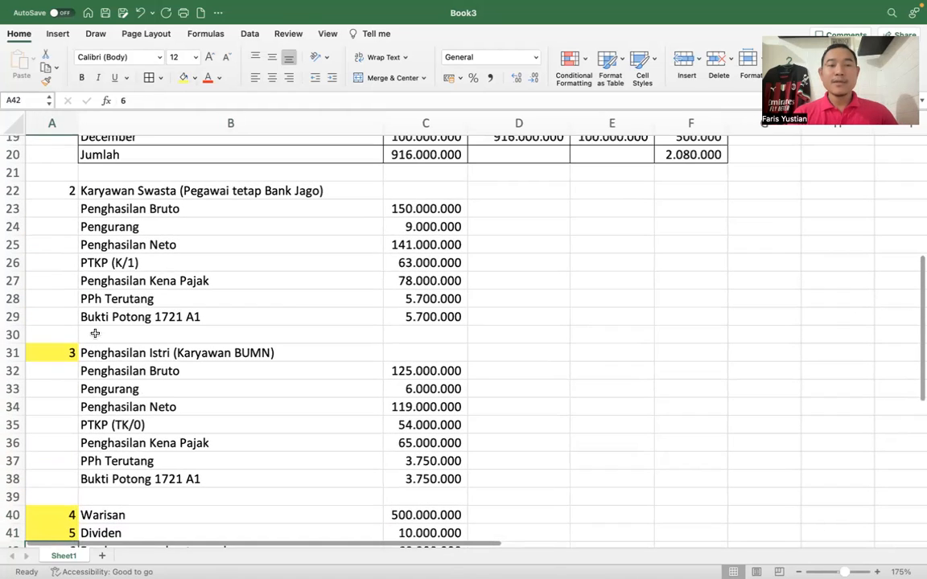
click(43, 191)
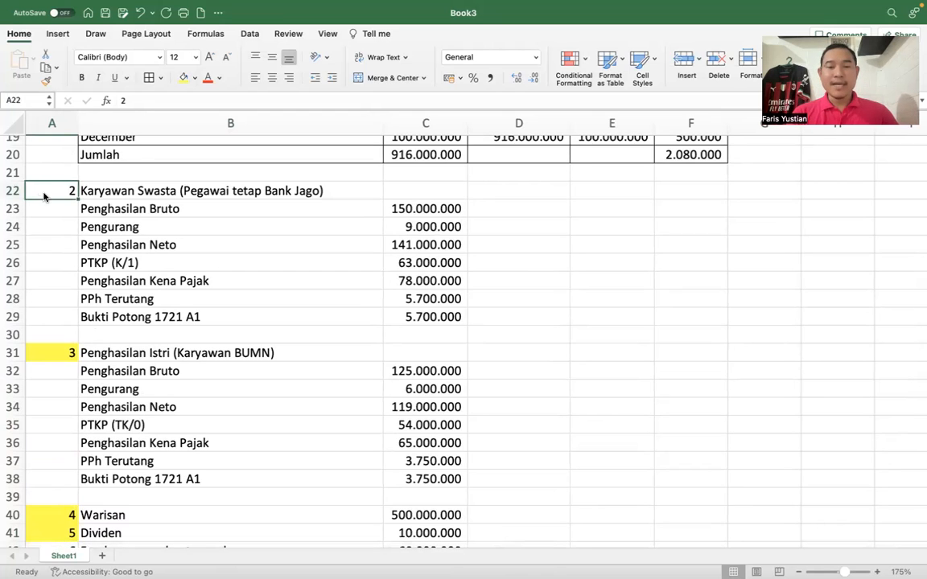
- Switch back to the tax form in Acrobat Reader and go from Lampiran III through the PP23/PP55 list to Lampiran II
key(ctrl+Up)
click(202, 206)
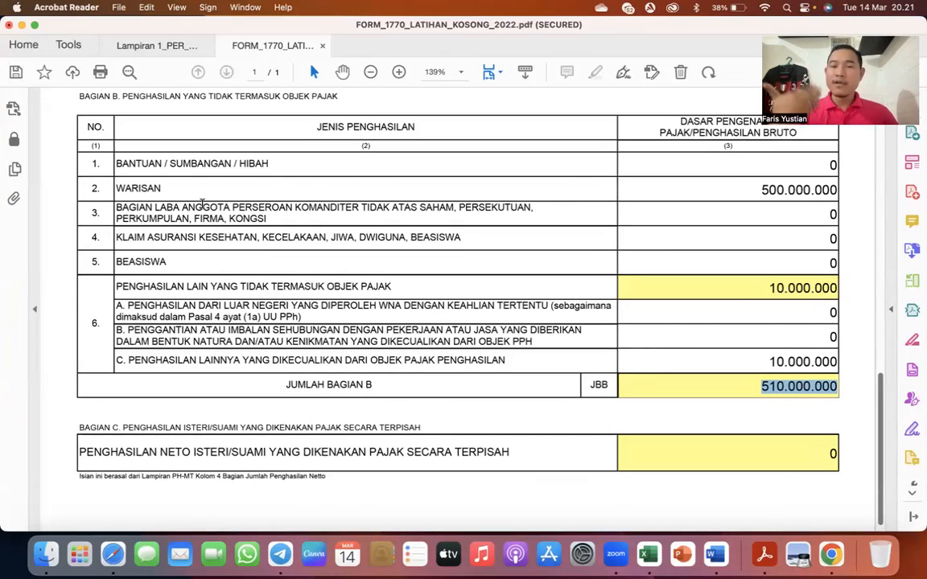
scroll(202, 203, up, 15)
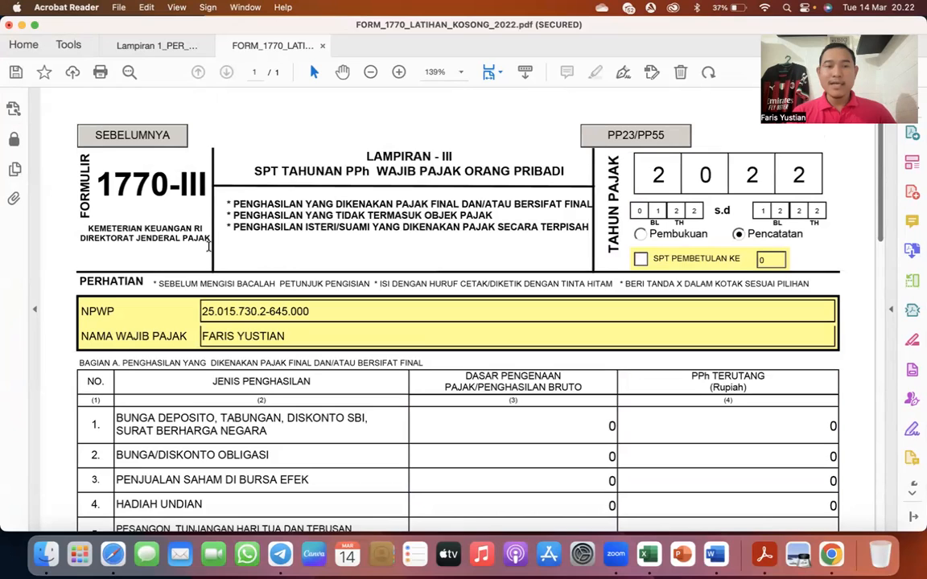
click(635, 139)
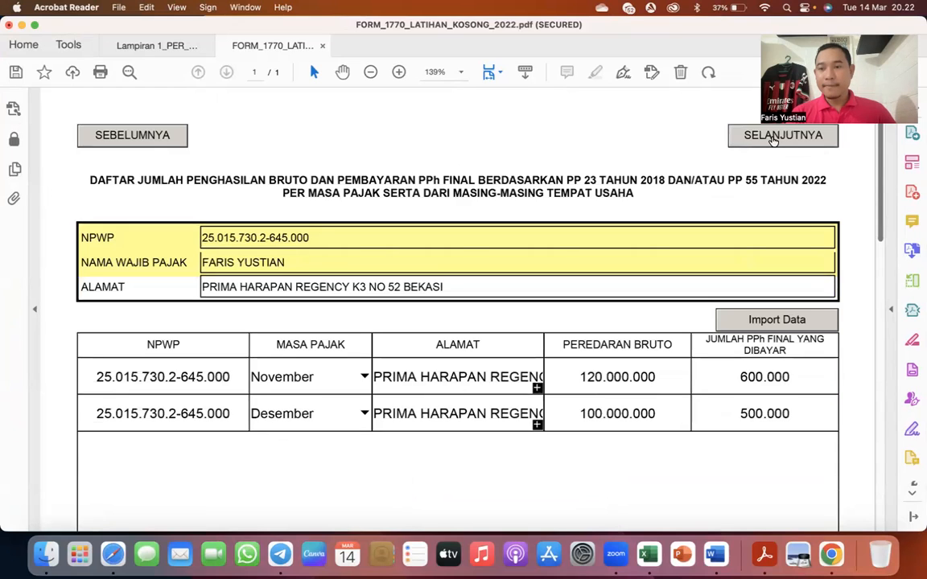
click(773, 141)
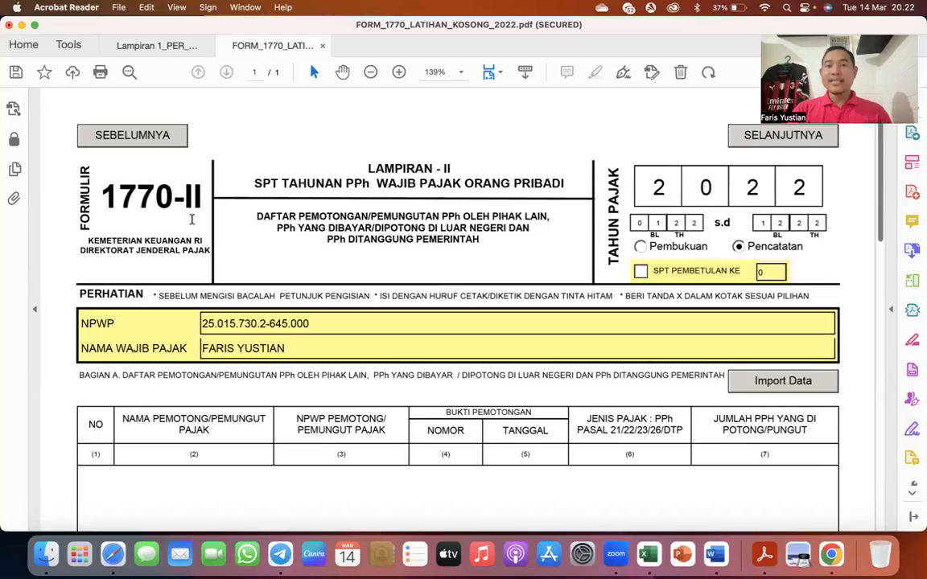
- Switch to Excel and examine the Bukti Potong 1721 A1 amounts under Karyawan Swasta and Penghasilan Istri
key(ctrl+Up)
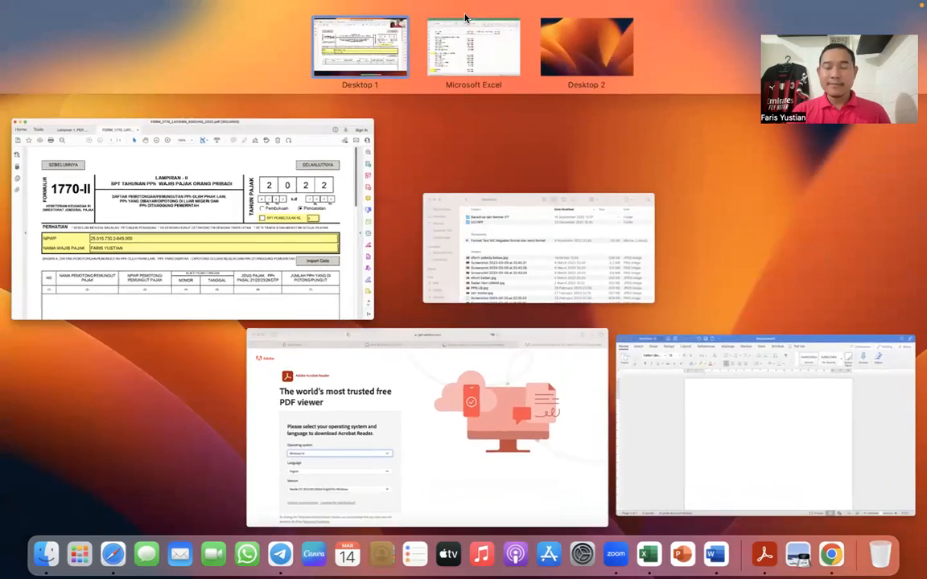
click(467, 24)
scroll(266, 263, down, 1)
scroll(266, 264, up, 1)
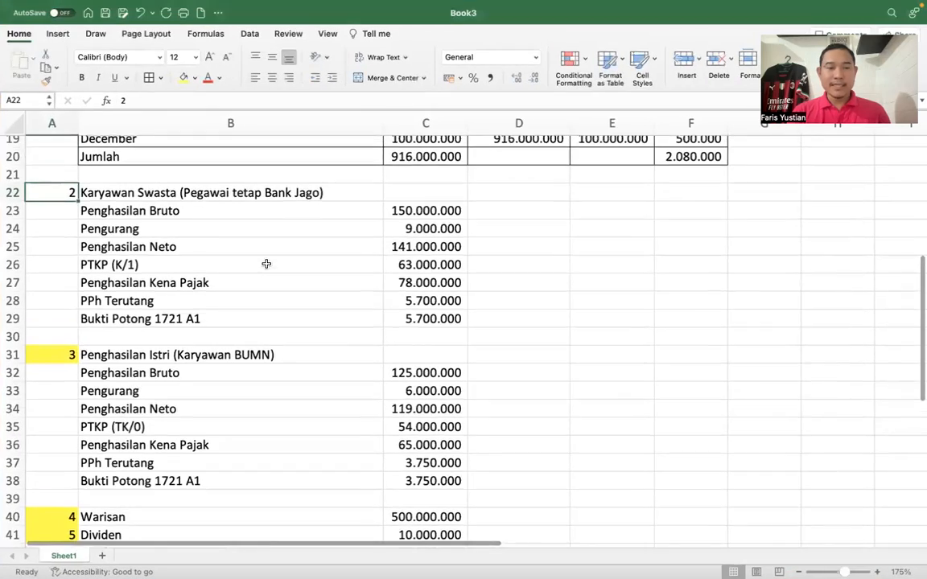
click(98, 318)
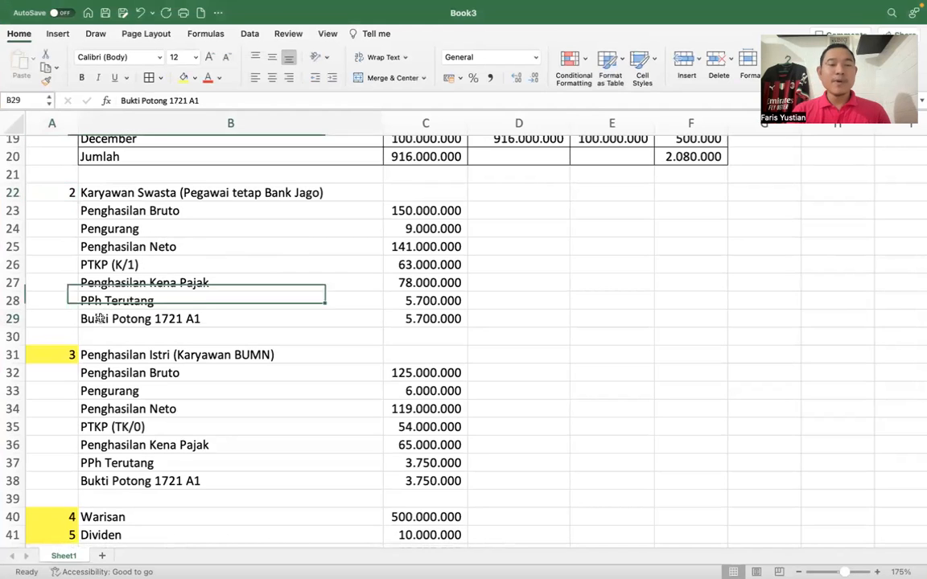
click(407, 320)
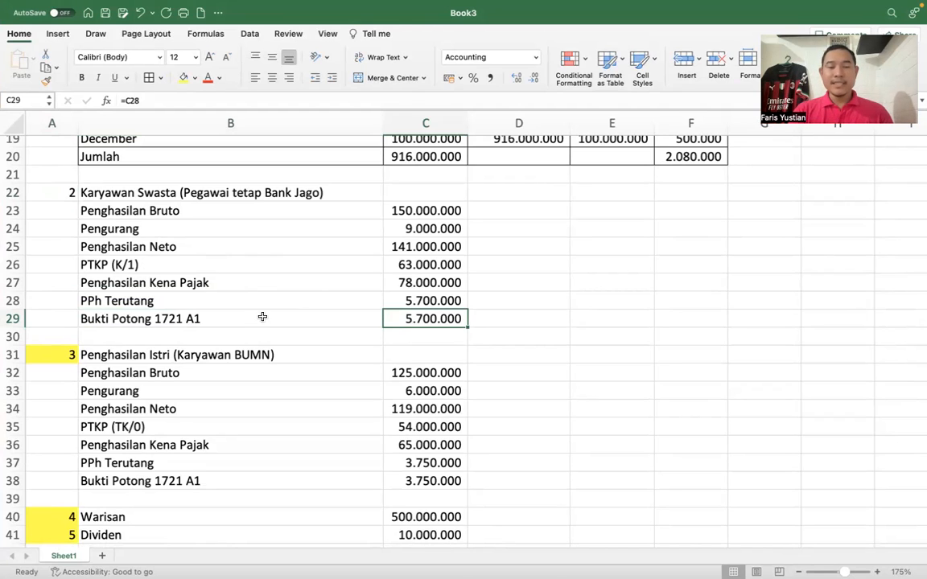
click(132, 318)
scroll(133, 317, down, 1)
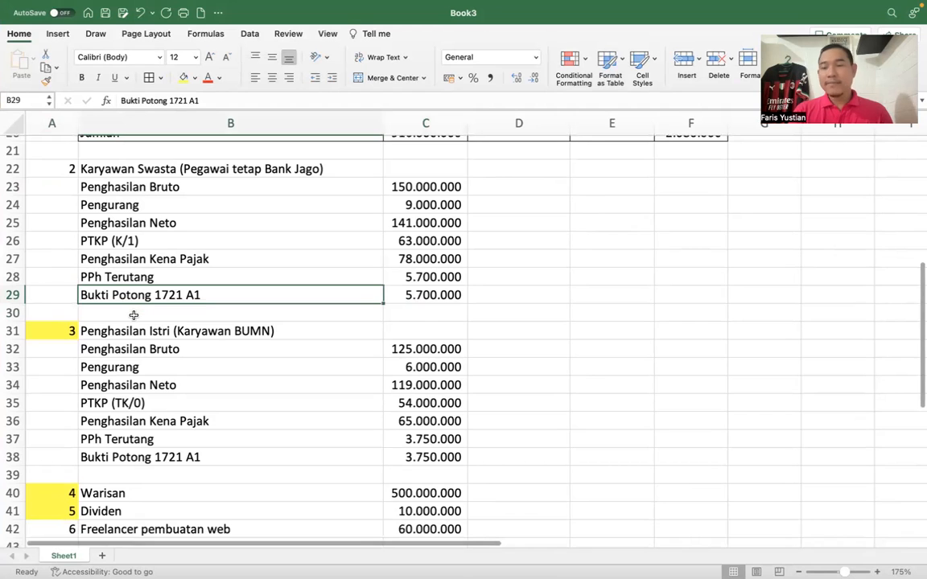
scroll(133, 315, down, 1)
click(97, 429)
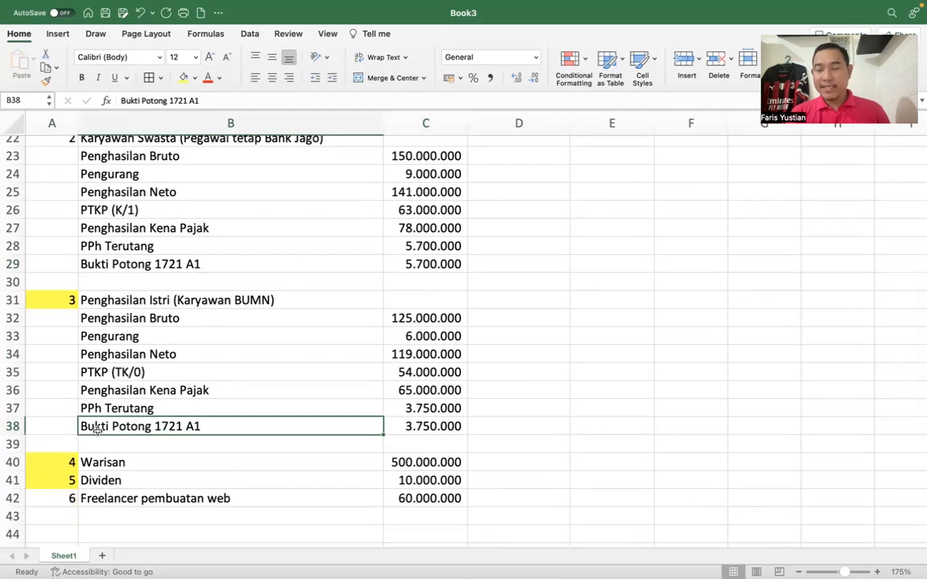
click(89, 299)
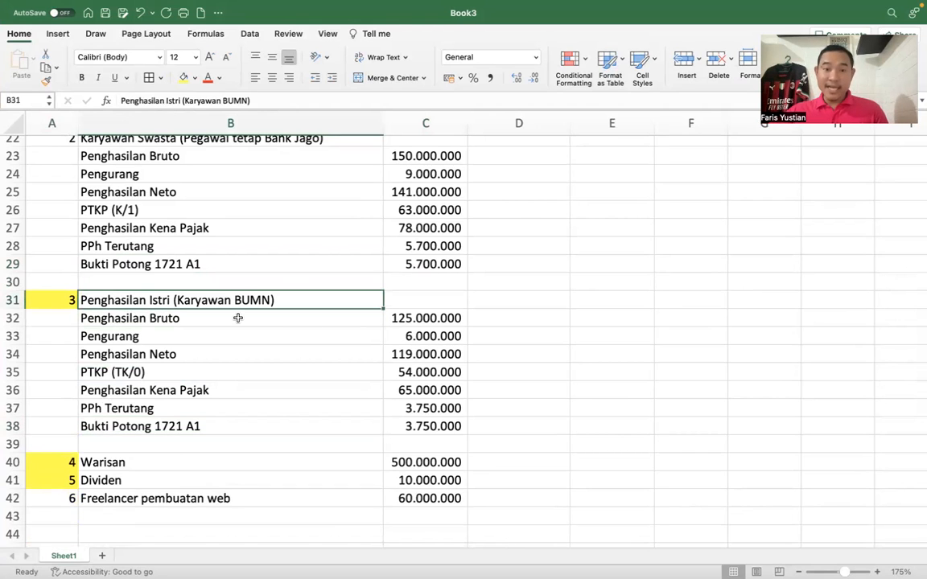
click(406, 425)
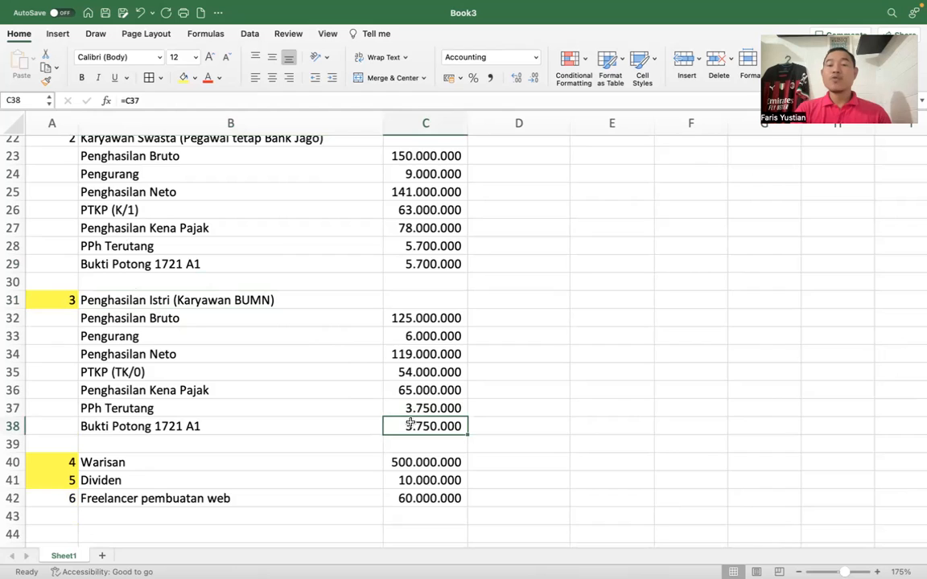
click(100, 262)
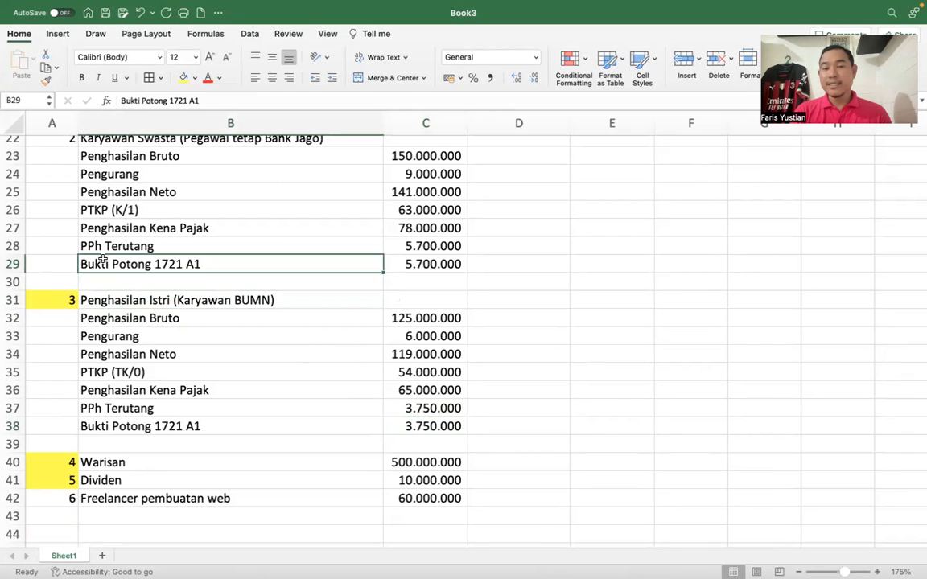
click(425, 264)
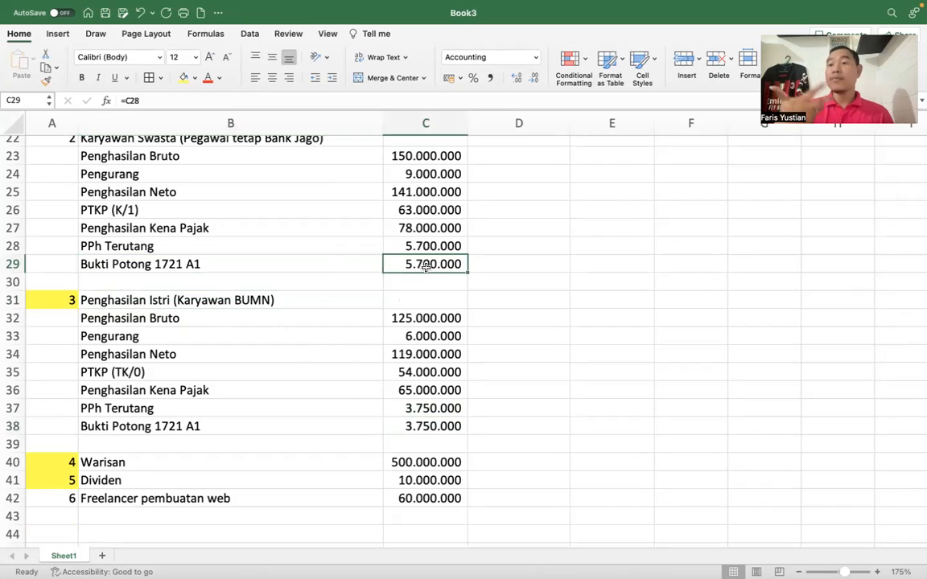
- Switch back to the tax form and add a row in Lampiran II Bagian A with BANK JAGO as the withholder's name
key(ctrl+Up)
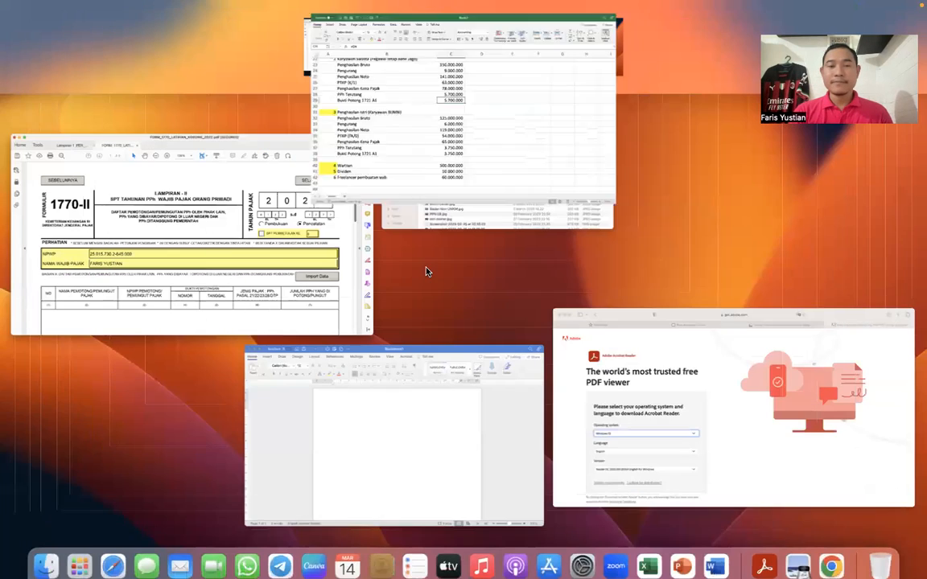
click(215, 234)
scroll(171, 368, down, 10)
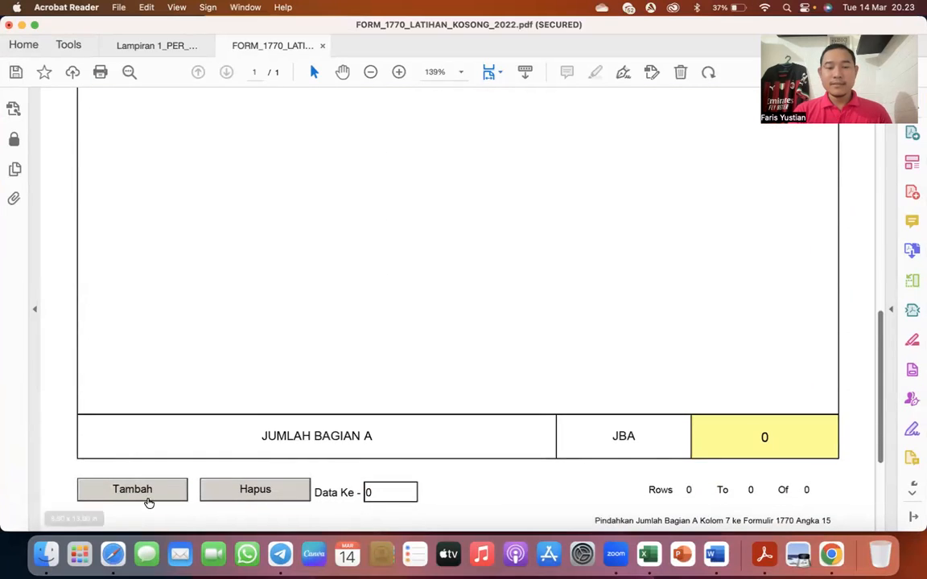
click(147, 498)
scroll(209, 343, up, 5)
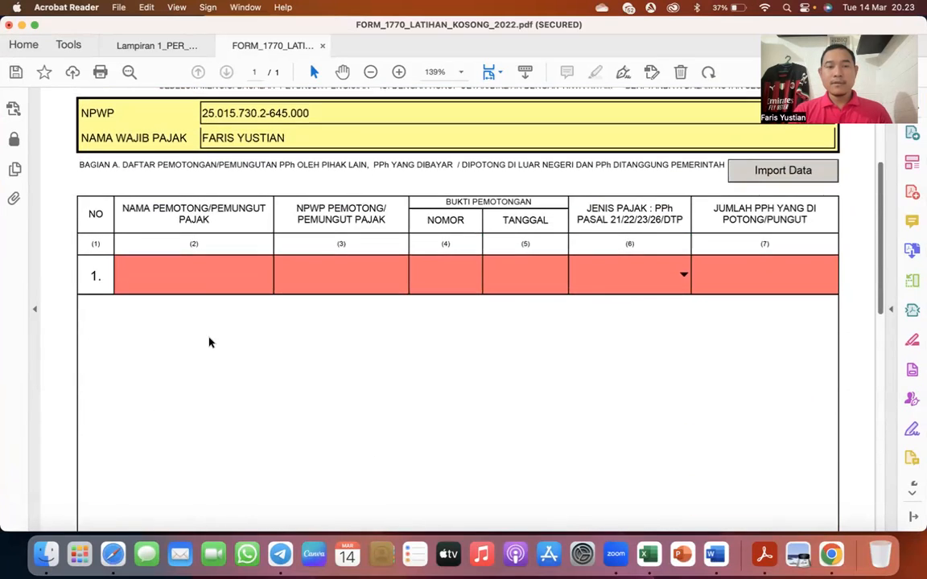
click(202, 274)
text(BANK JAG)
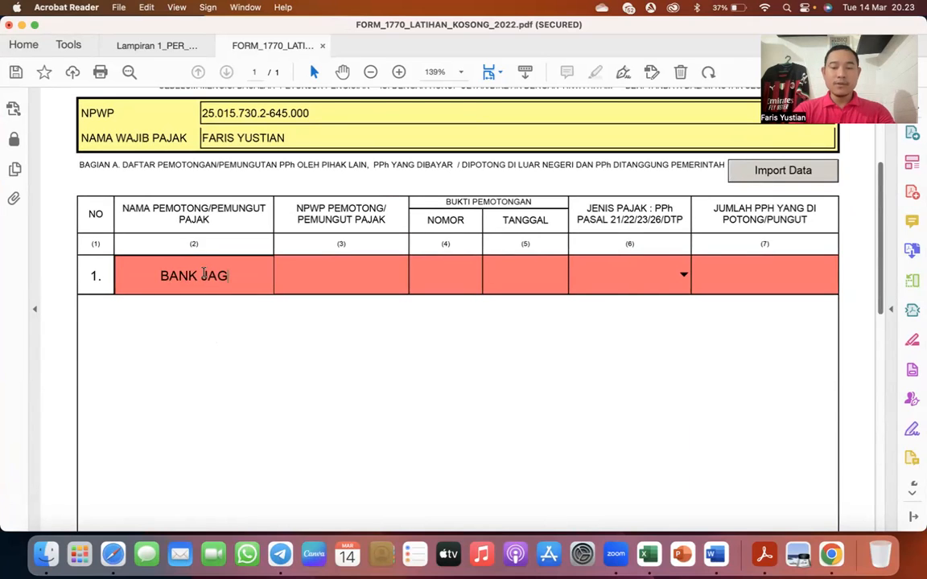
text(O)
key(Tab)
- Enter the withholder's NPWP in the BANK JAGO row and set its Bukti Pemotongan number to 1
text(01)
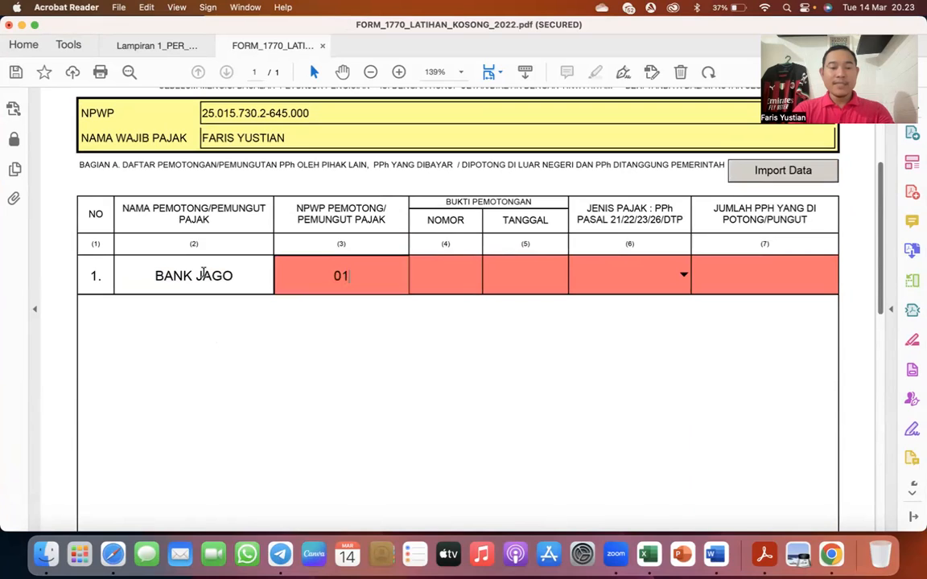
text(0000001111)
text(00)
key(BackSpace)
key(BackSpace)
text(111.00)
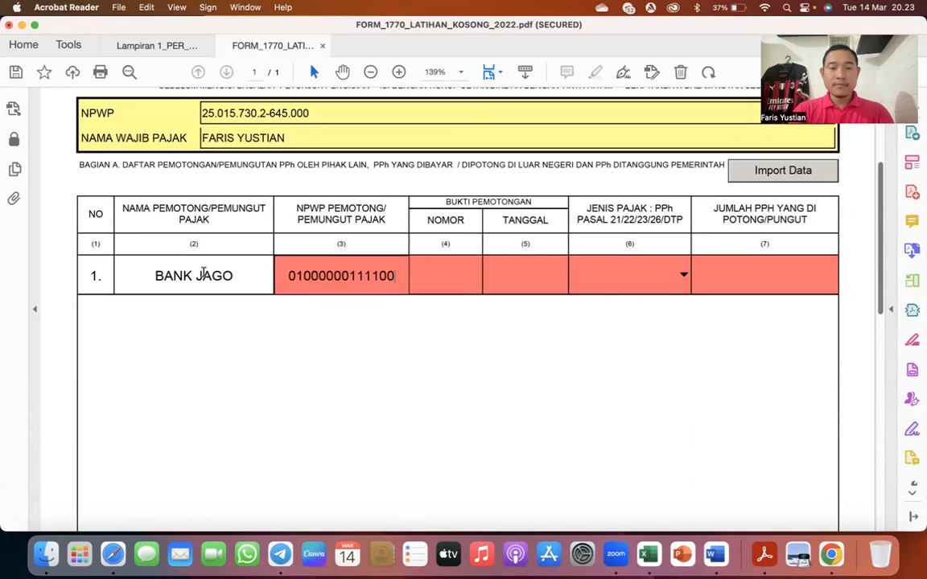
text(0)
key(Tab)
text(1)
key(Tab)
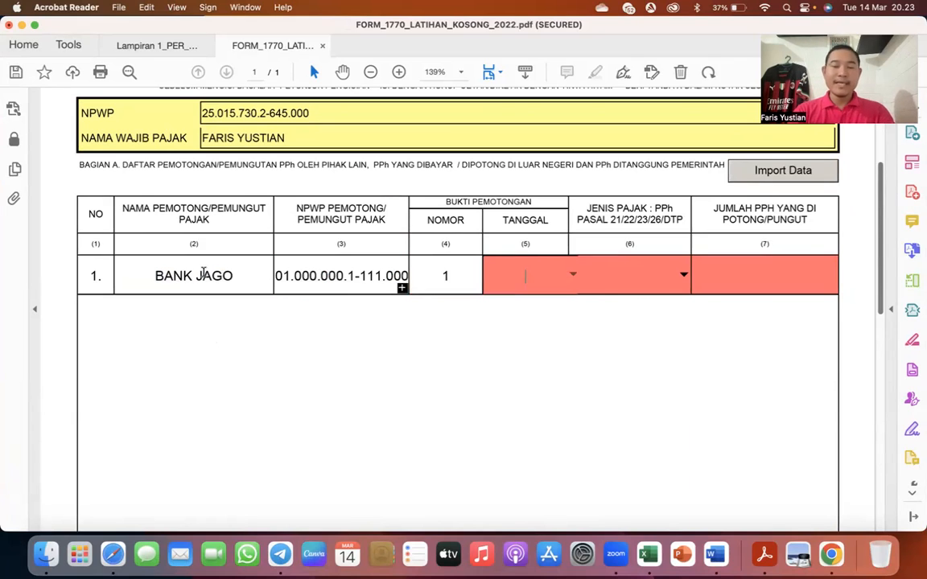
- Set the BANK JAGO row's Bukti Pemotongan date to 31/01/2023 and its Jenis Pajak to Pasal 21
click(572, 275)
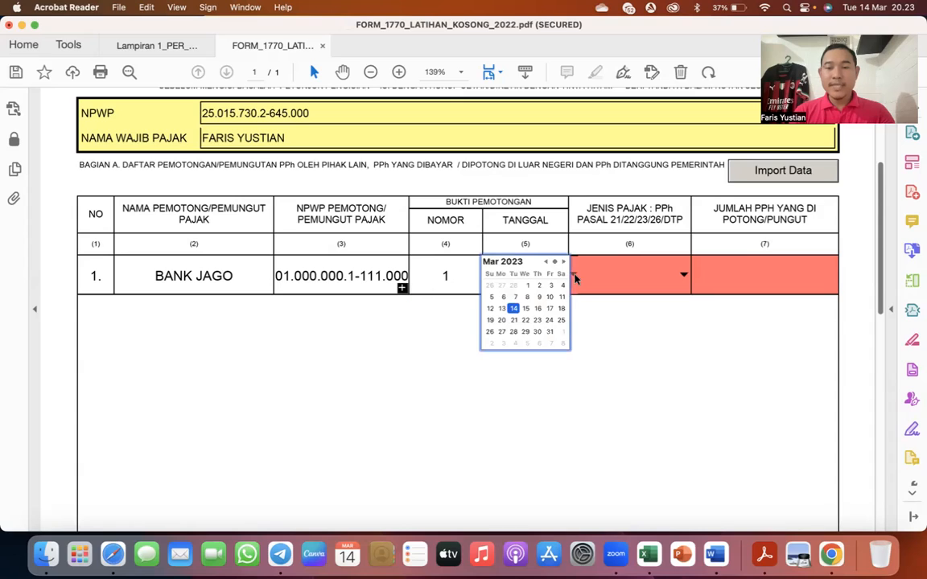
click(545, 262)
click(545, 263)
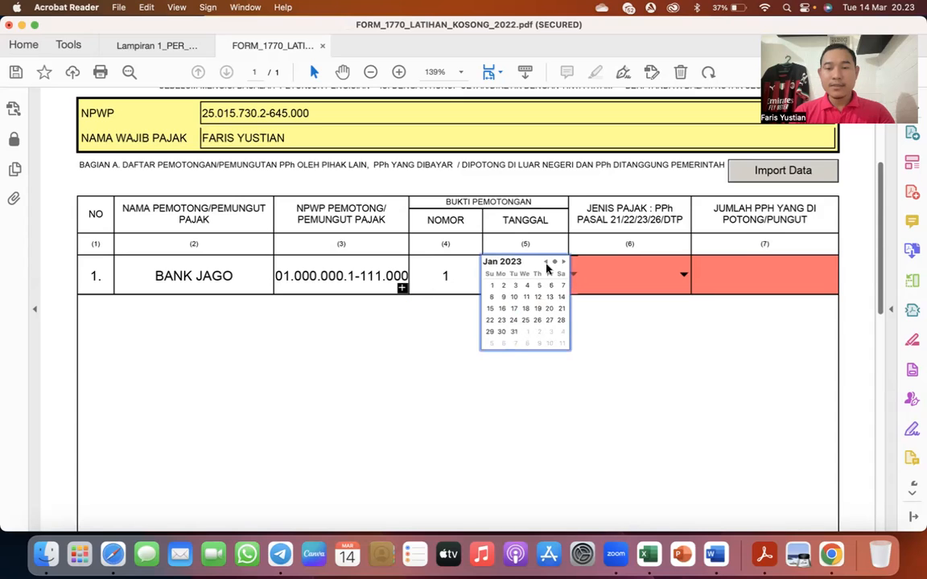
click(512, 331)
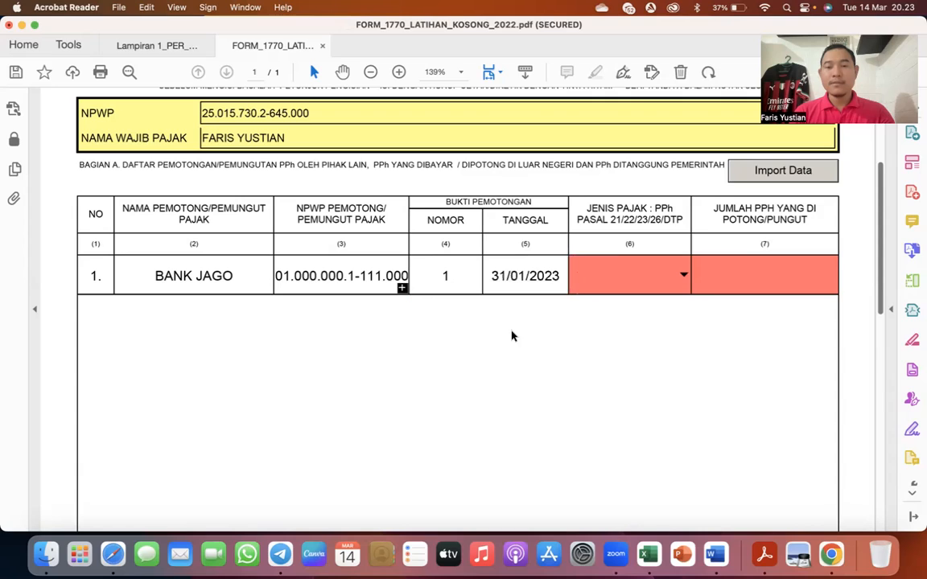
click(684, 276)
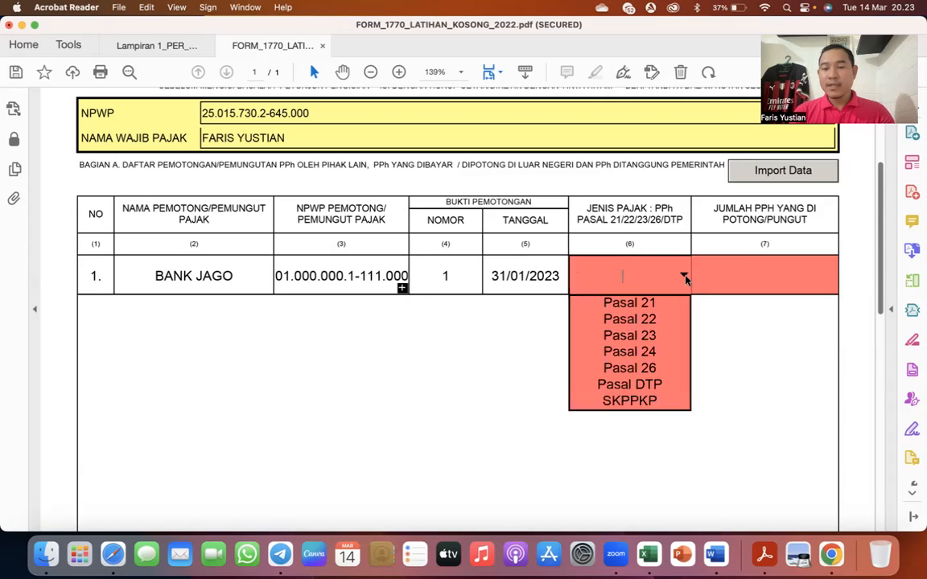
click(647, 302)
- Enter 5.700.000 as the Jumlah PPh yang Dipotong/Pungut of the BANK JAGO row
click(742, 279)
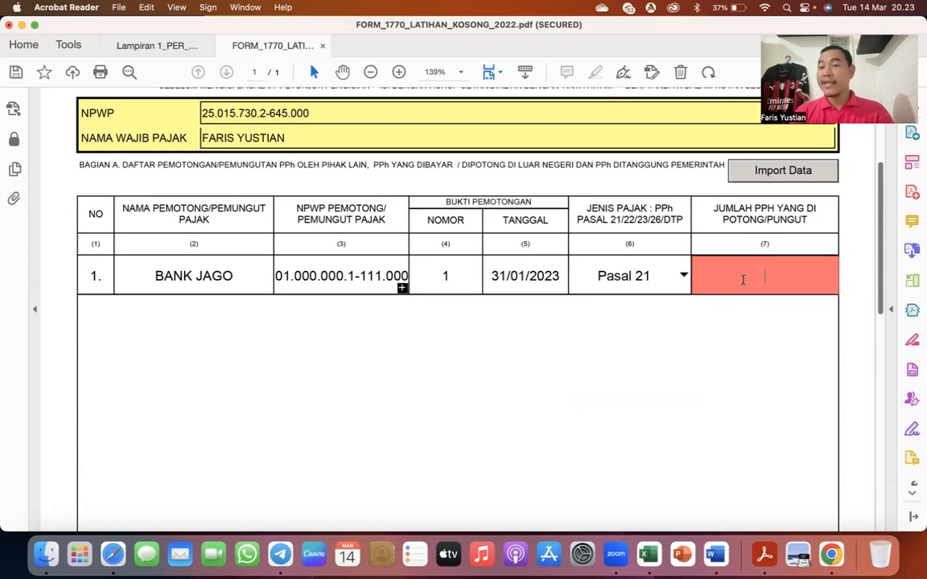
text(5.)
text(7)
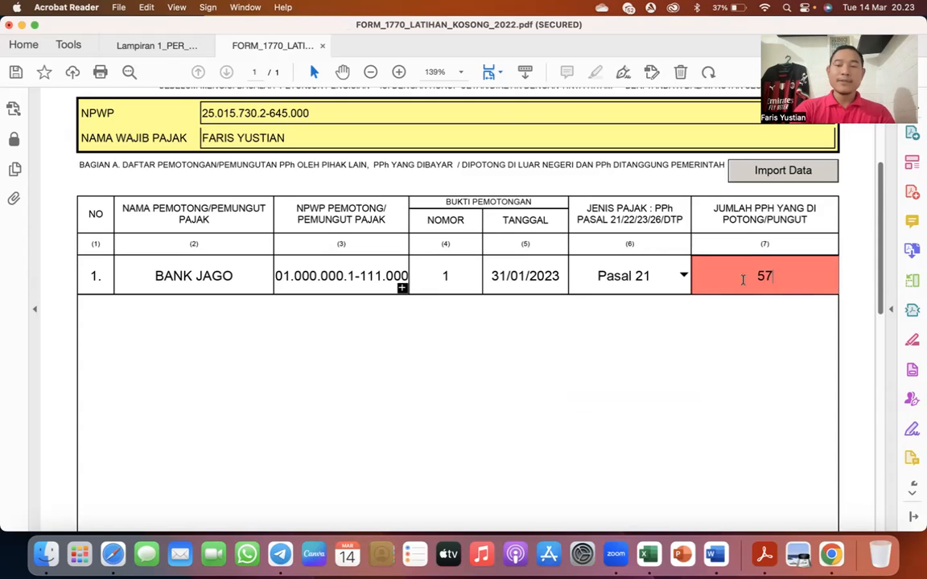
text(00.000)
key(Tab)
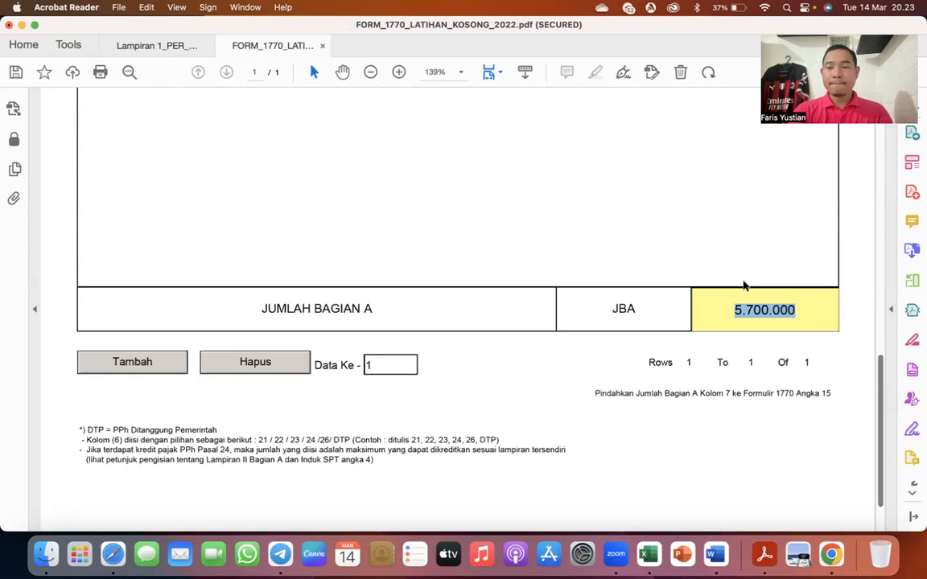
- Switch to the Excel income list and highlight the Bukti Potong 1721 A1 label of the Karyawan Swasta entry in yellow
key(ctrl+Up)
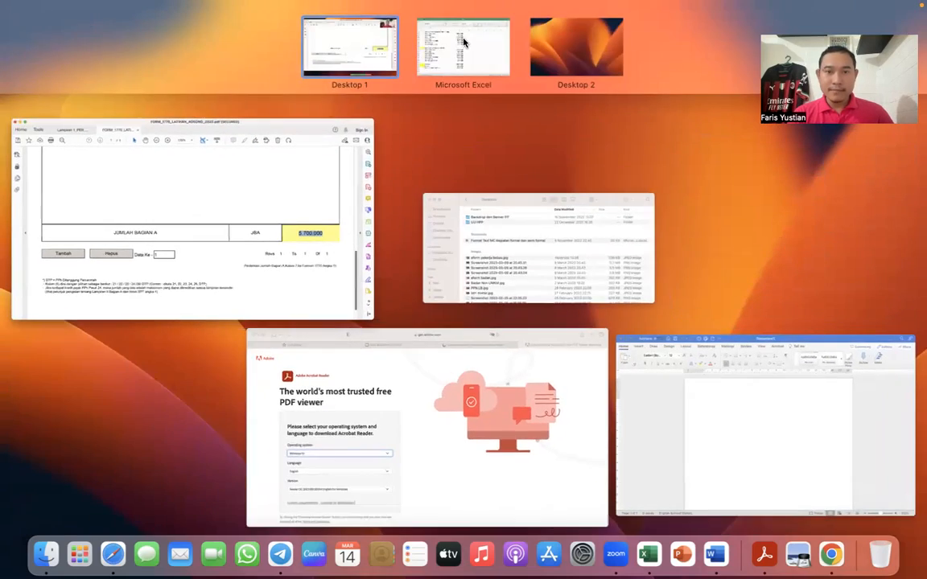
click(465, 48)
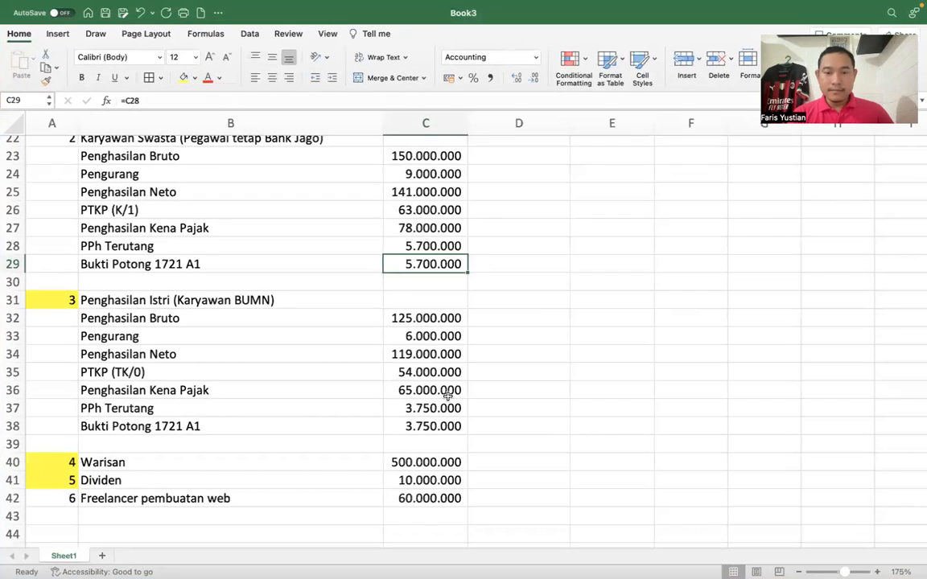
click(433, 249)
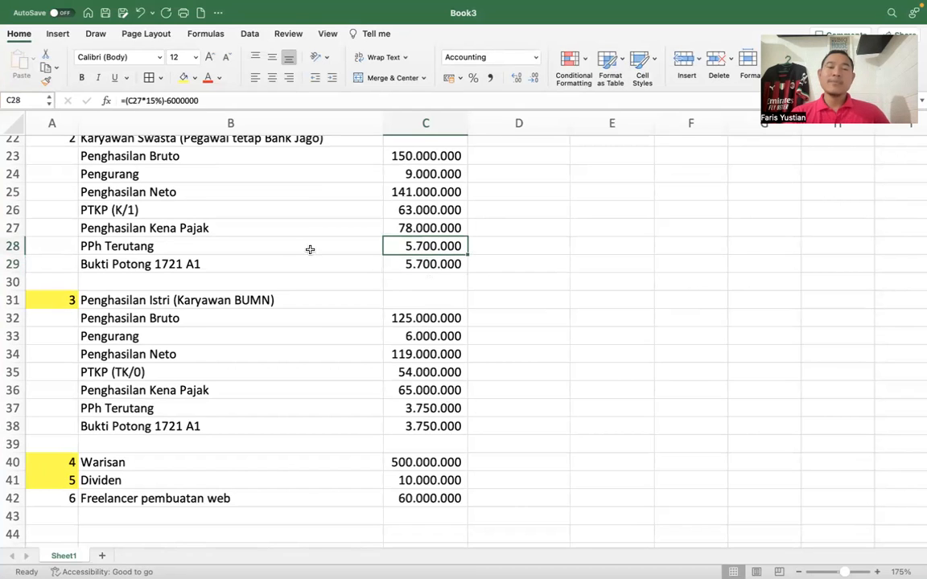
click(145, 264)
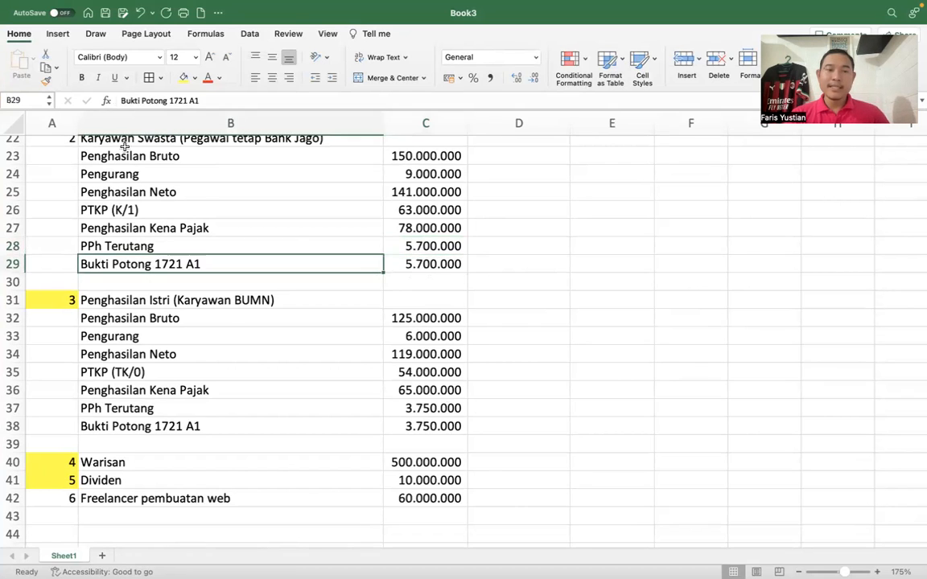
click(184, 78)
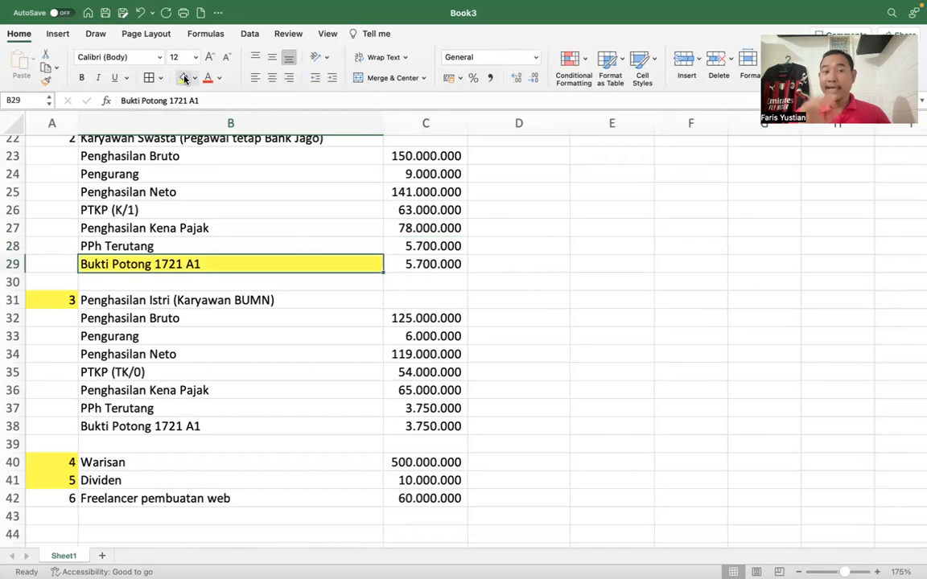
scroll(132, 173, up, 2)
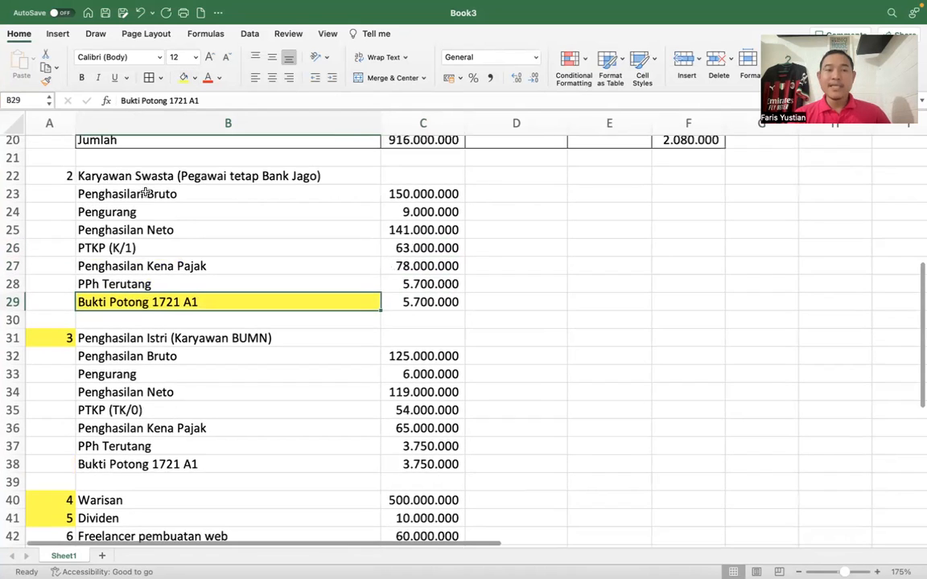
click(58, 175)
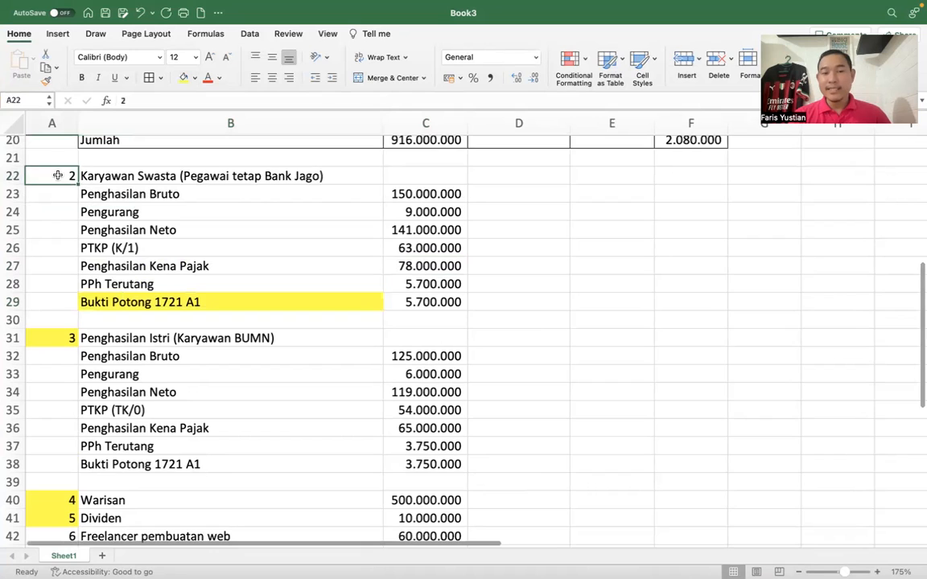
click(449, 194)
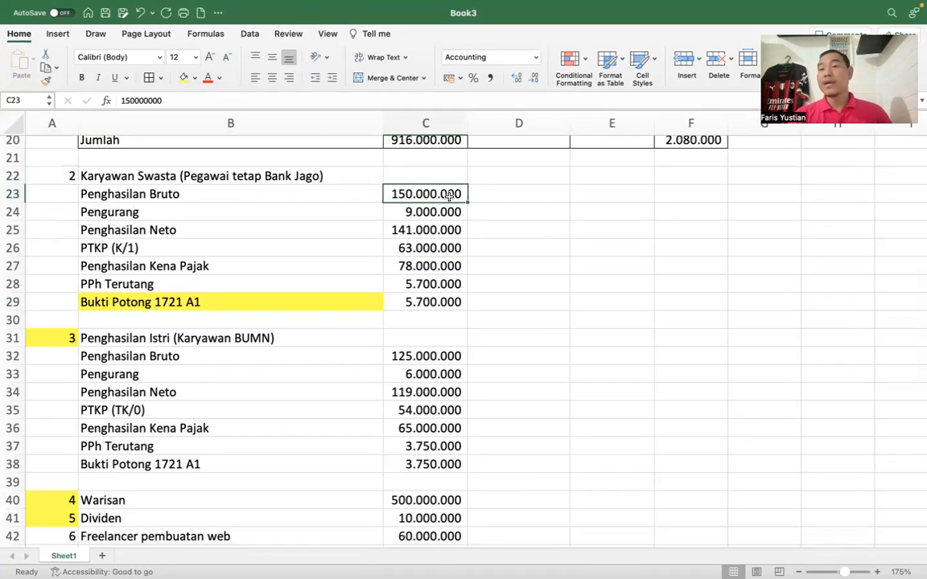
- Switch back to the tax form and advance from Lampiran II to Lampiran I Halaman 2
key(ctrl+Up)
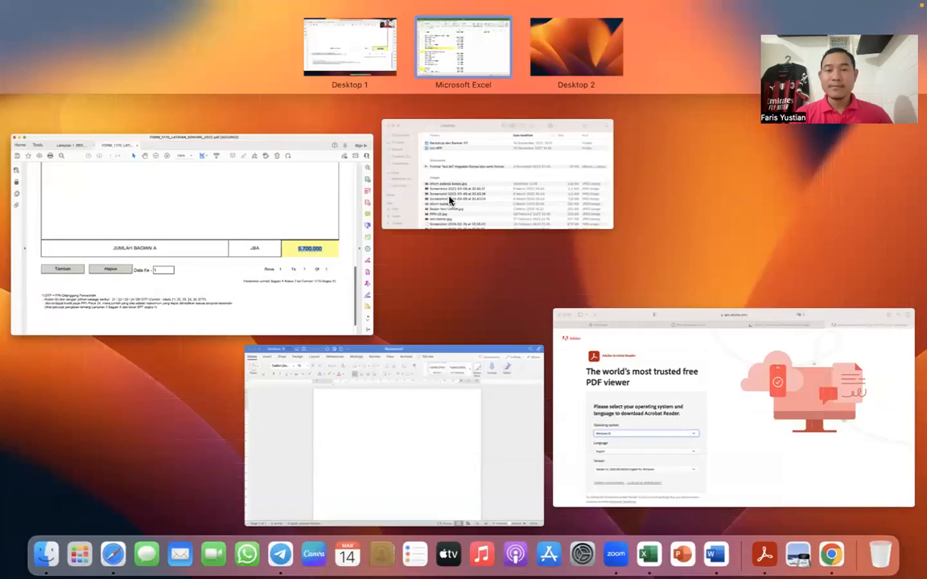
click(286, 208)
scroll(283, 325, up, 10)
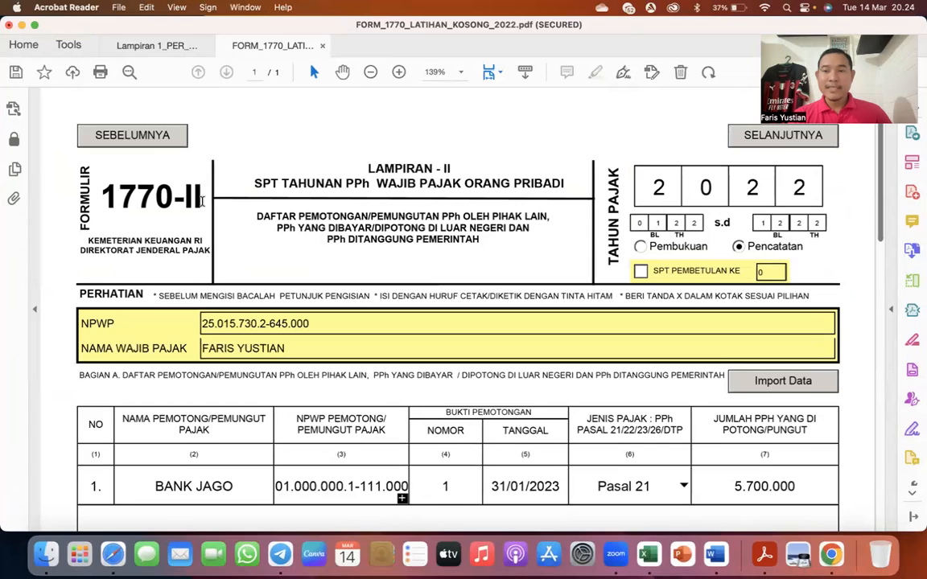
click(778, 135)
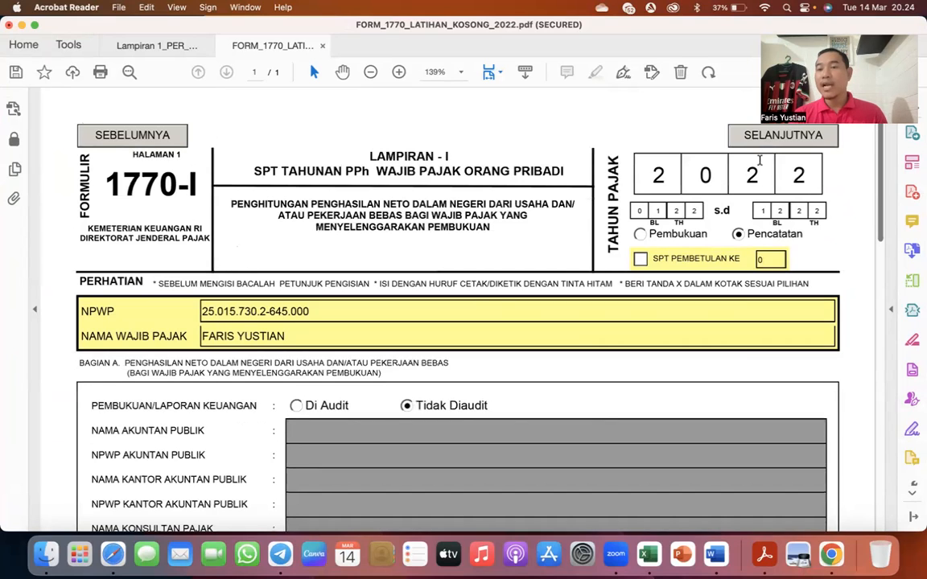
click(686, 131)
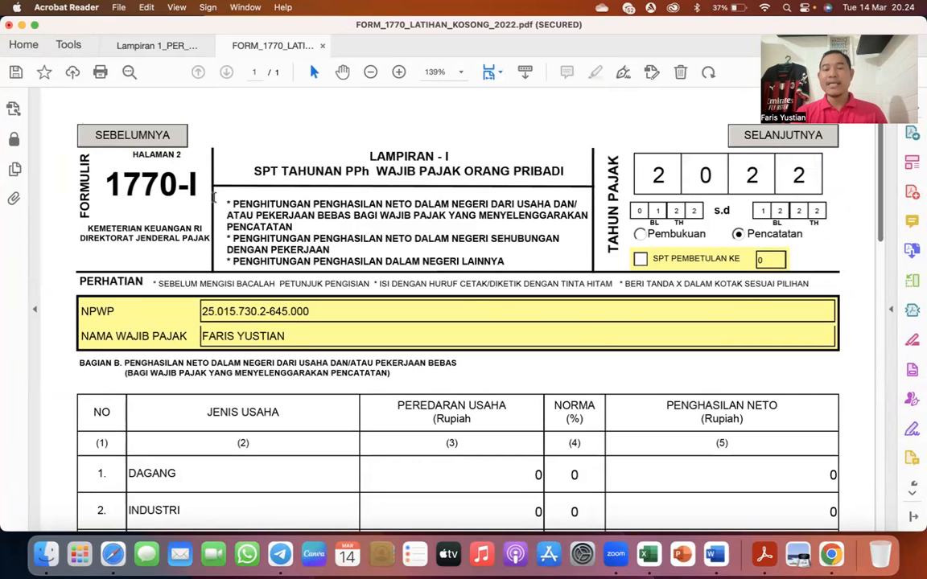
- Add a row to the employment income table in Lampiran I Bagian C
scroll(214, 197, down, 10)
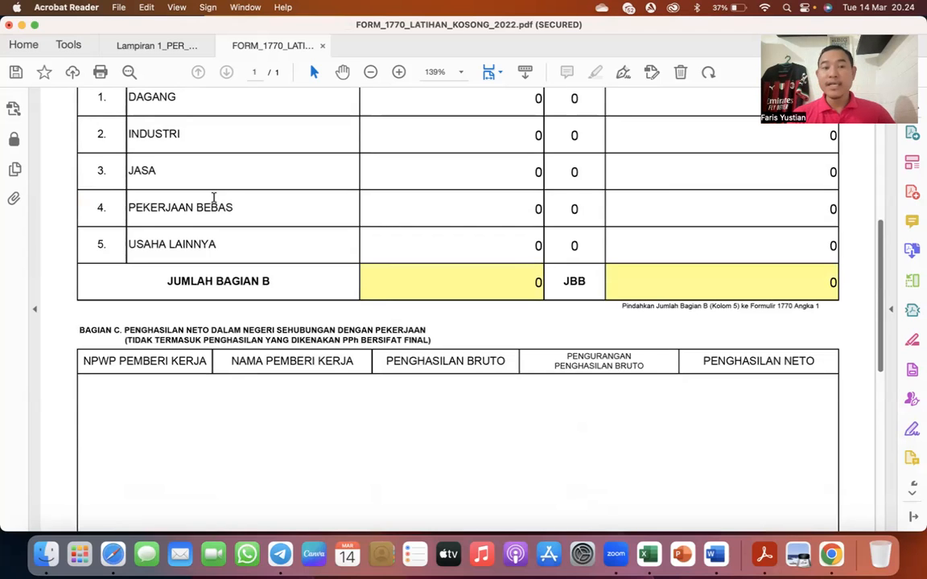
scroll(214, 198, down, 3)
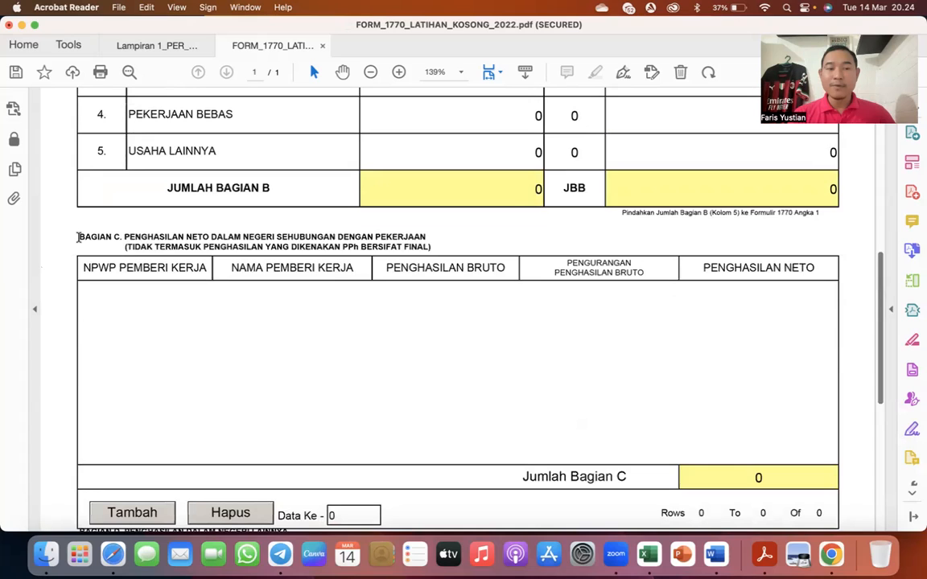
drag(113, 234, 116, 234)
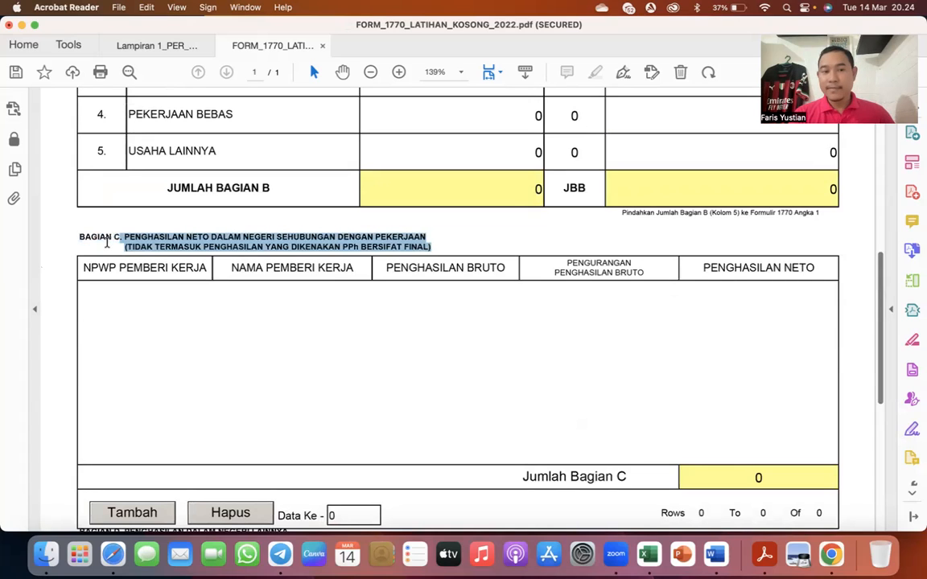
click(107, 242)
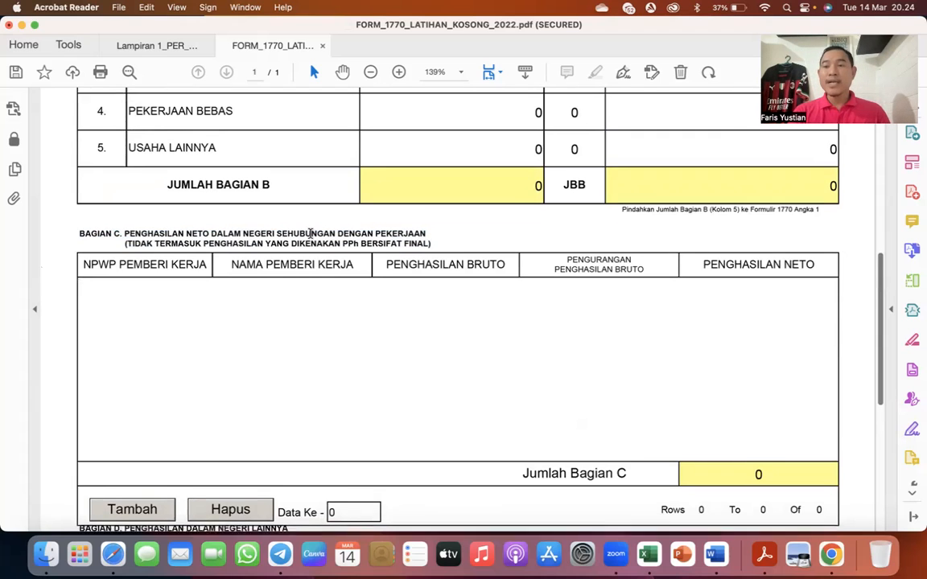
scroll(290, 278, down, 1)
click(142, 475)
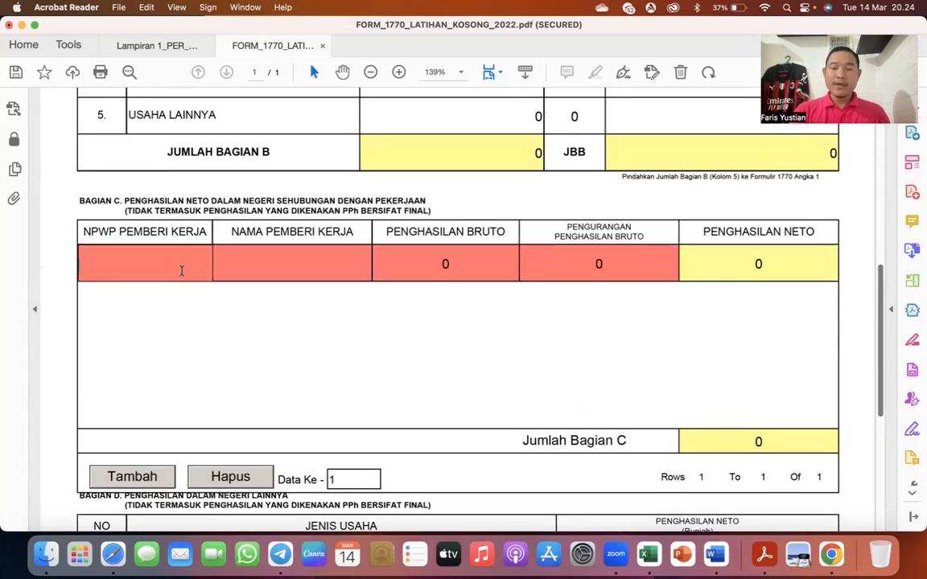
- Enter the employer's NPWP and set Nama Pemberi Kerja to BANK JAGO in the new Bagian C row
text(01.000.000.1-)
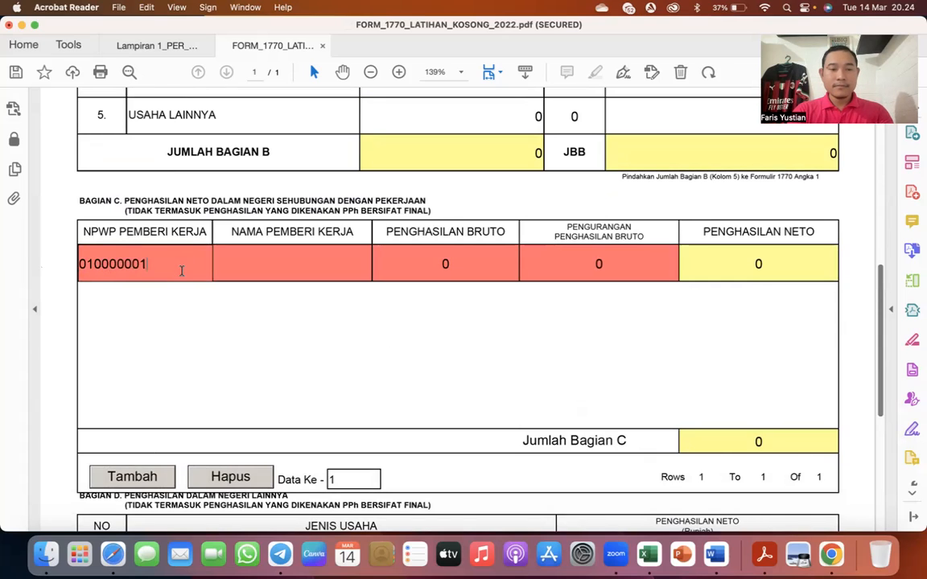
text(111.000)
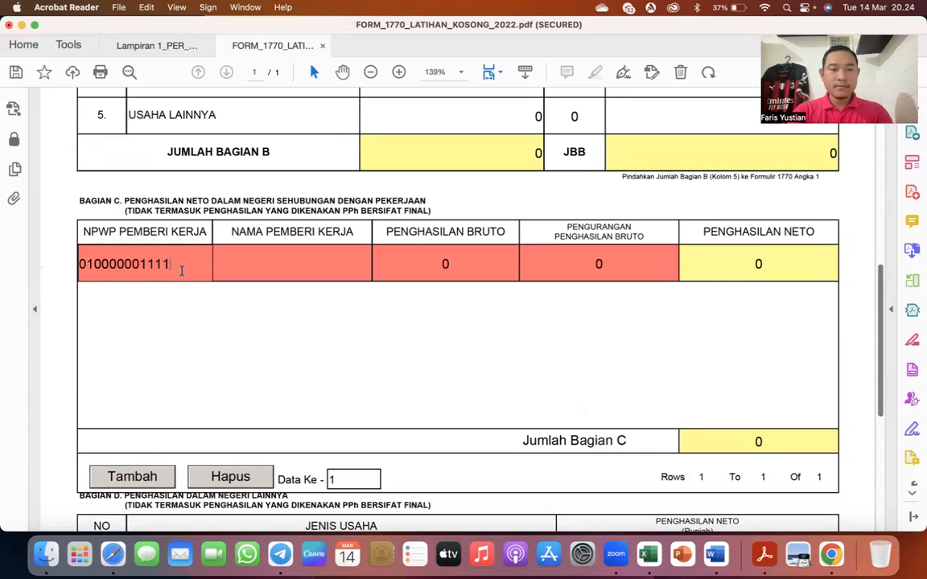
key(Tab)
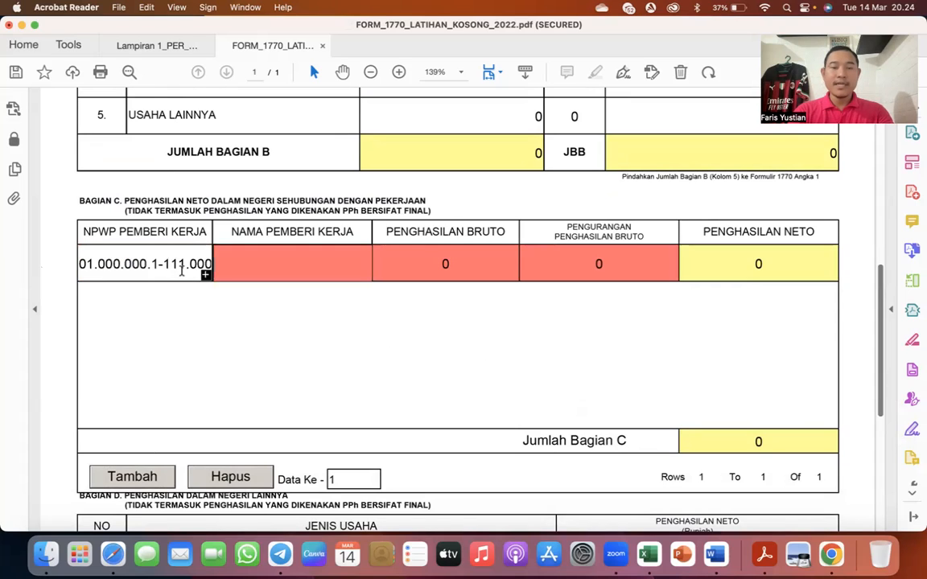
text(BANK JAGO)
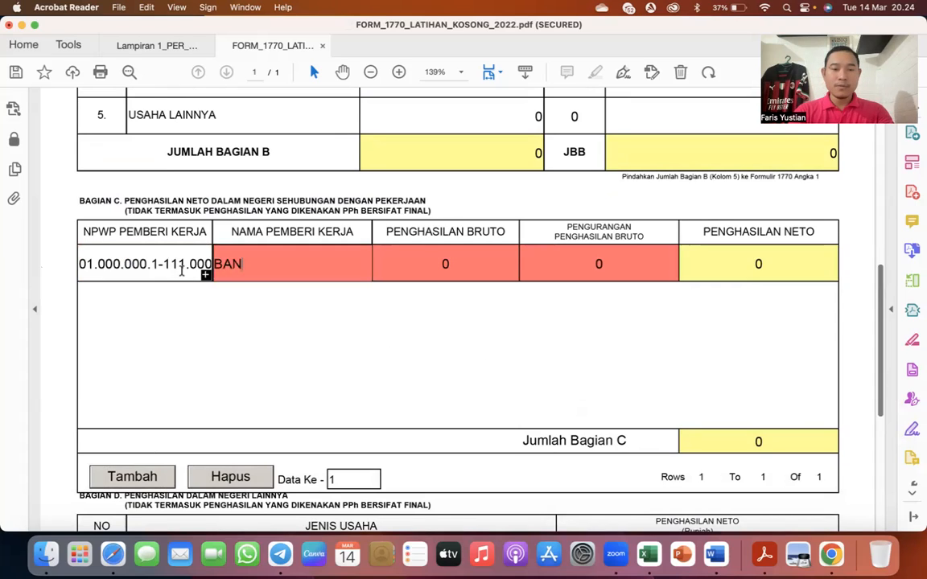
key(Tab)
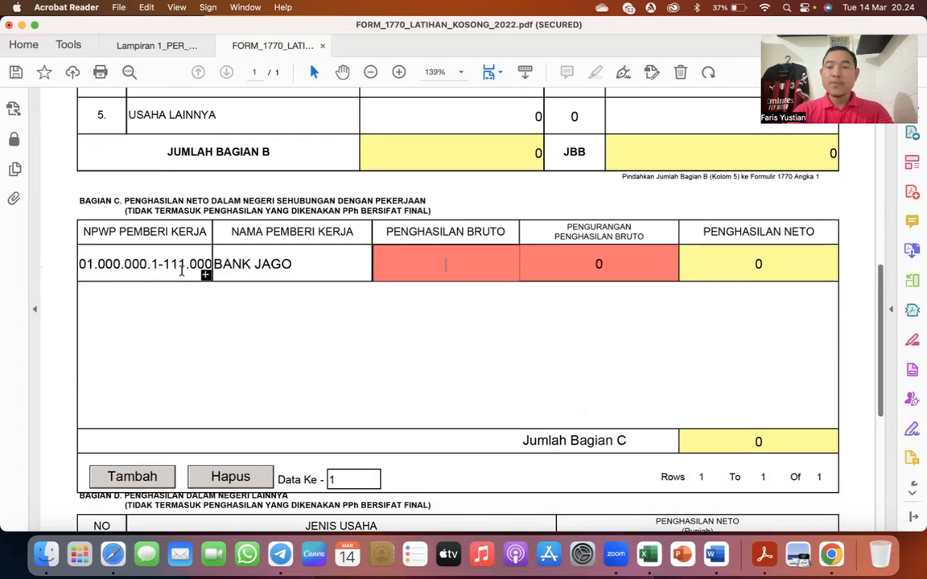
- Look up the Bank Jago income figures in Excel and enter 150.000.000 as Penghasilan Bruto in the form's BANK JAGO row
key(ctrl+Up)
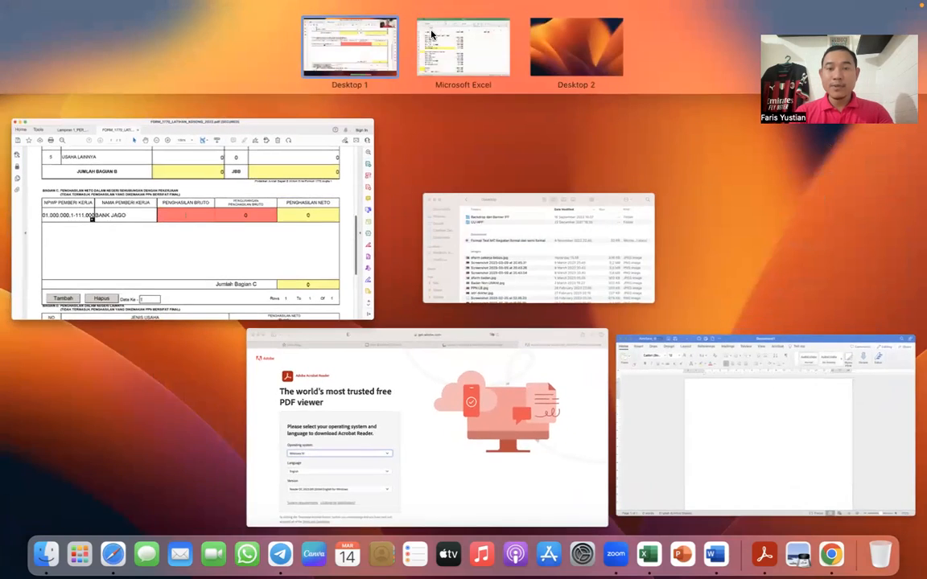
click(455, 36)
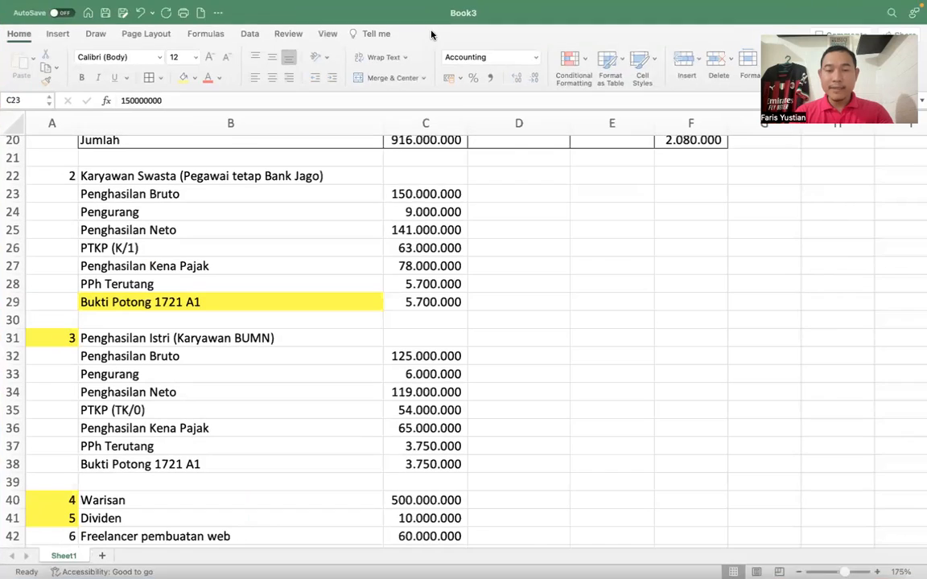
click(429, 209)
key(ctrl+Up)
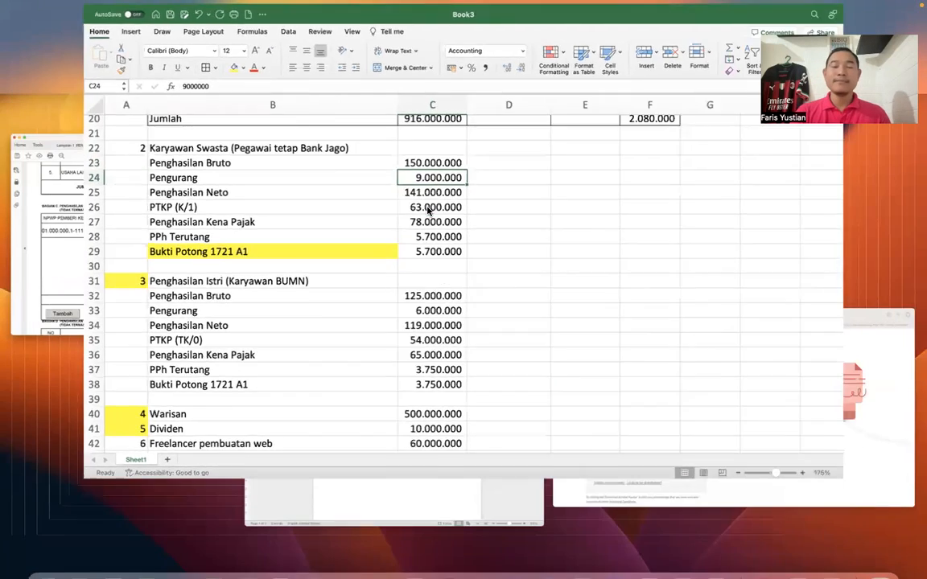
click(318, 232)
click(400, 256)
text(150)
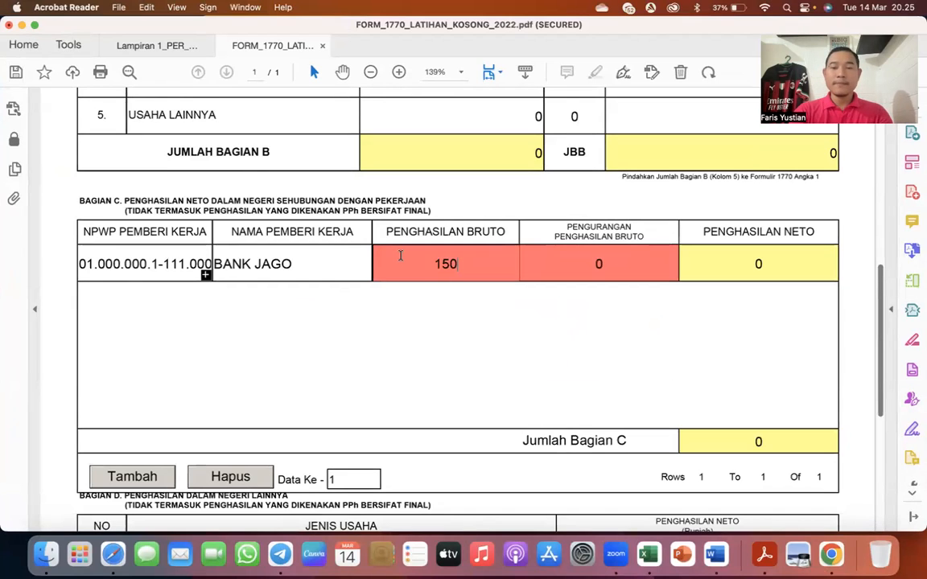
text(.000.000)
key(Tab)
- Enter 9.000.000 as Pengurangan Penghasilan Bruto in the BANK JAGO row
text(9.000.000)
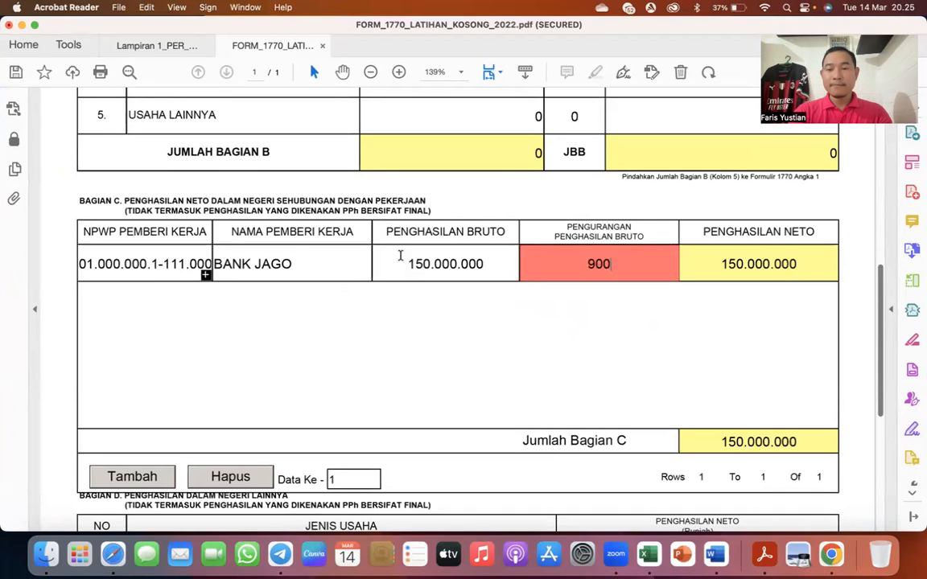
key(Tab)
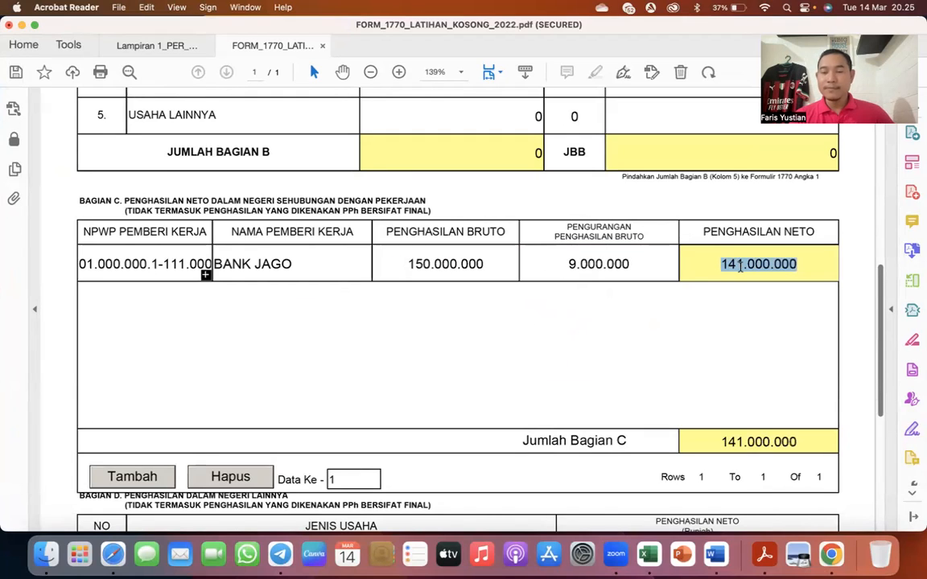
scroll(740, 270, down, 1)
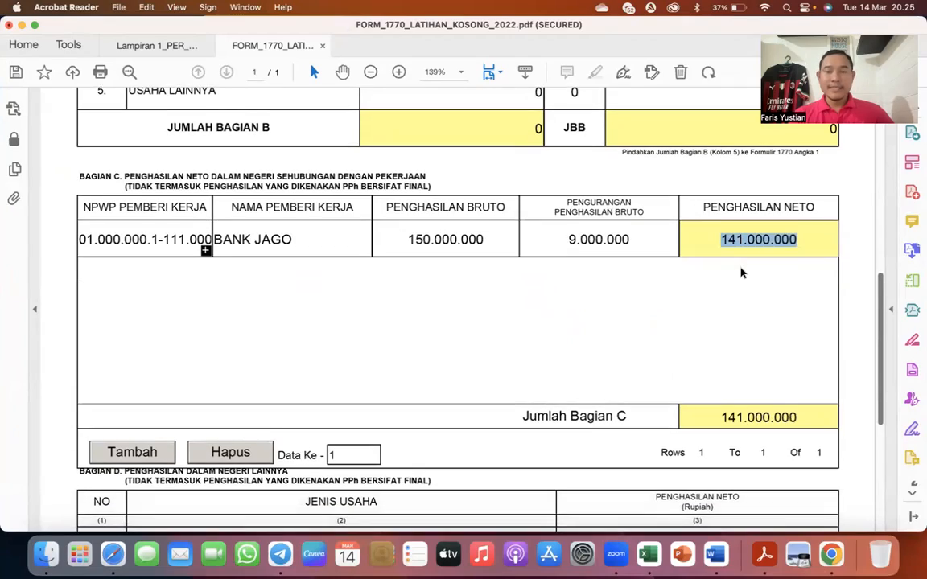
- Switch to the Excel income list and highlight item number 2, Karyawan Swasta, in yellow
key(ctrl+Up)
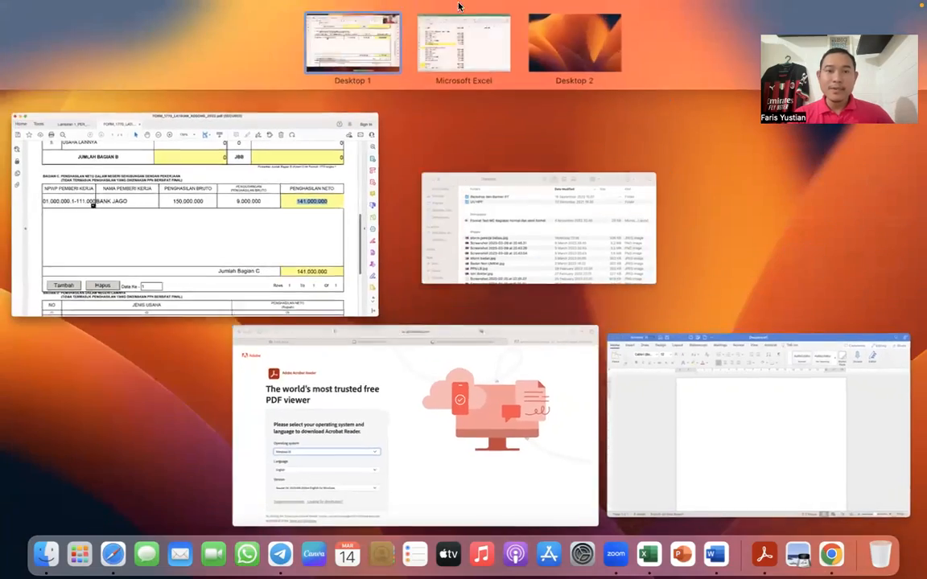
click(424, 35)
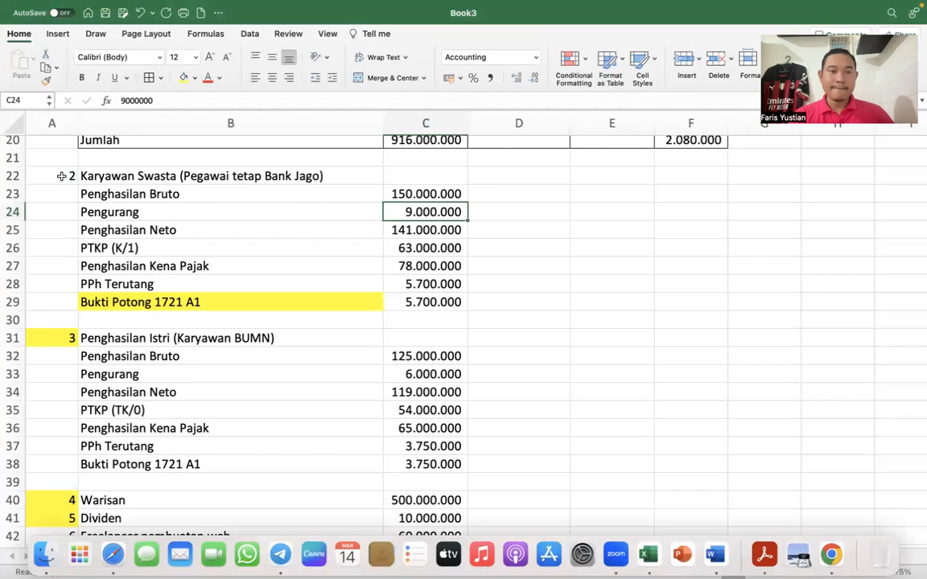
click(61, 175)
click(183, 77)
click(152, 210)
- Check the Freelancer pembuatan web entry in the income list and switch back to Bagian B of the form's Lampiran I
scroll(150, 211, down, 5)
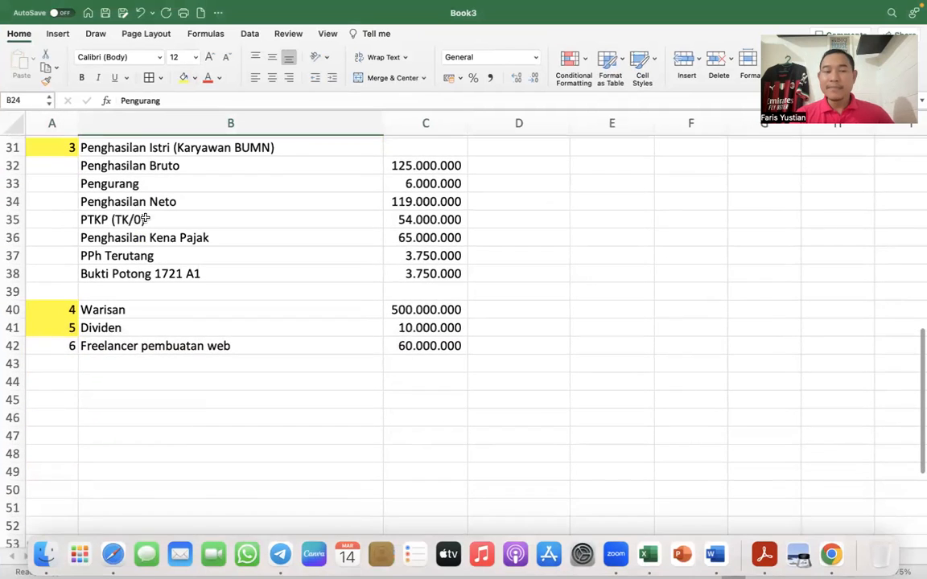
click(56, 347)
click(143, 346)
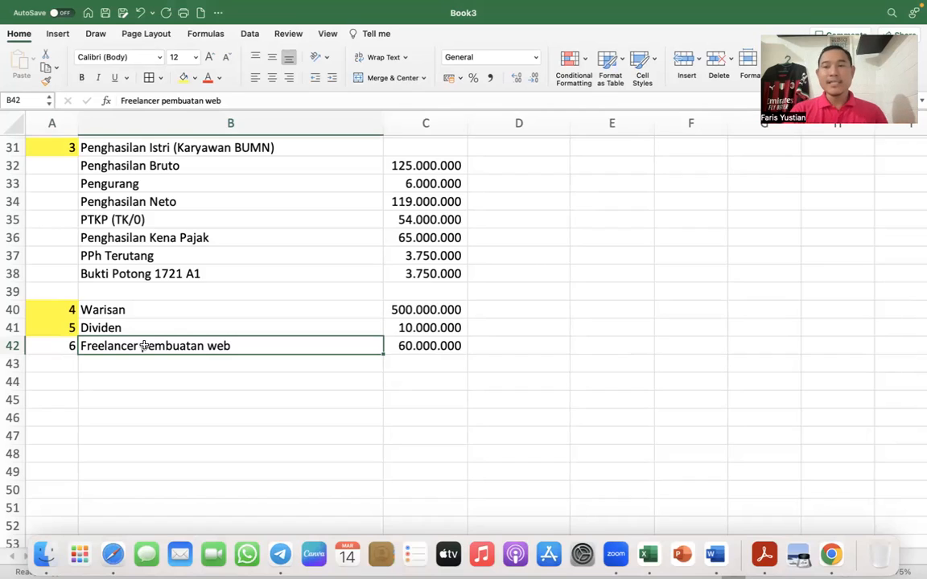
key(ctrl+Up)
click(219, 212)
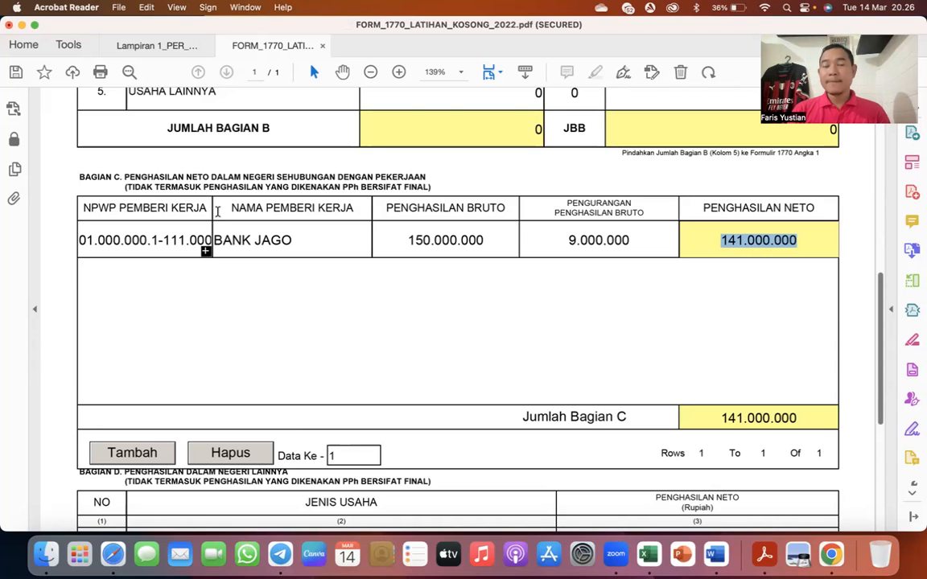
scroll(217, 211, up, 10)
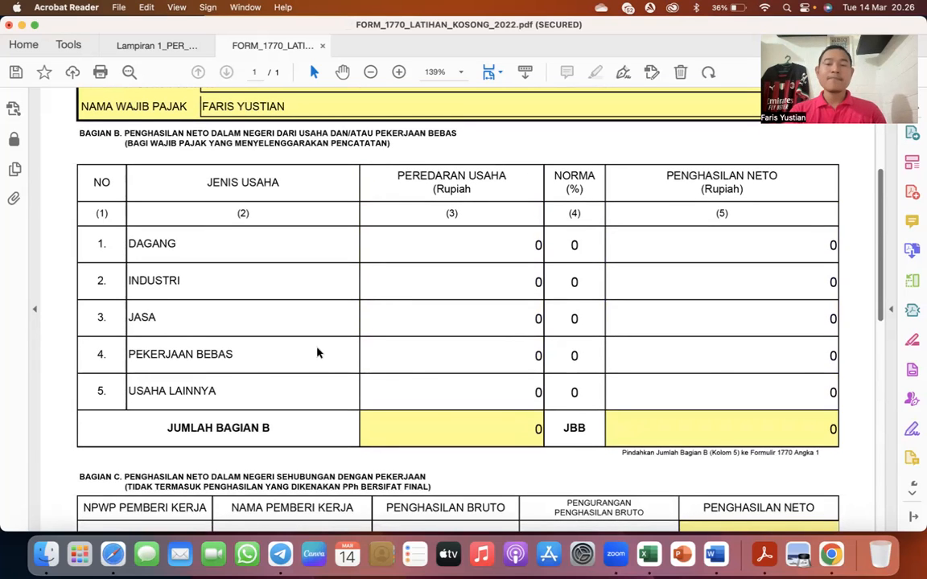
- Enter 60.000.000 as Peredaran Usaha in the PEKERJAAN BEBAS row of Bagian B
click(533, 356)
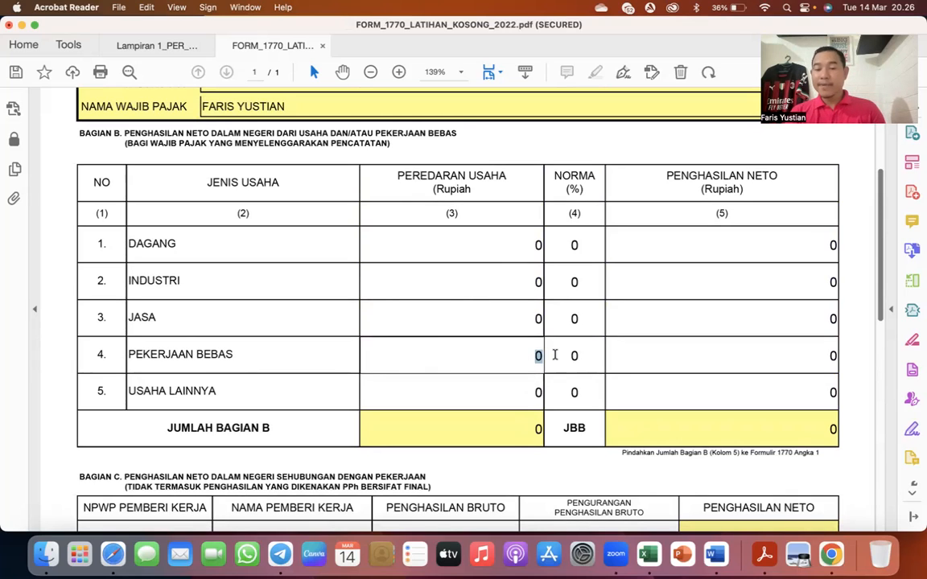
text(60.00)
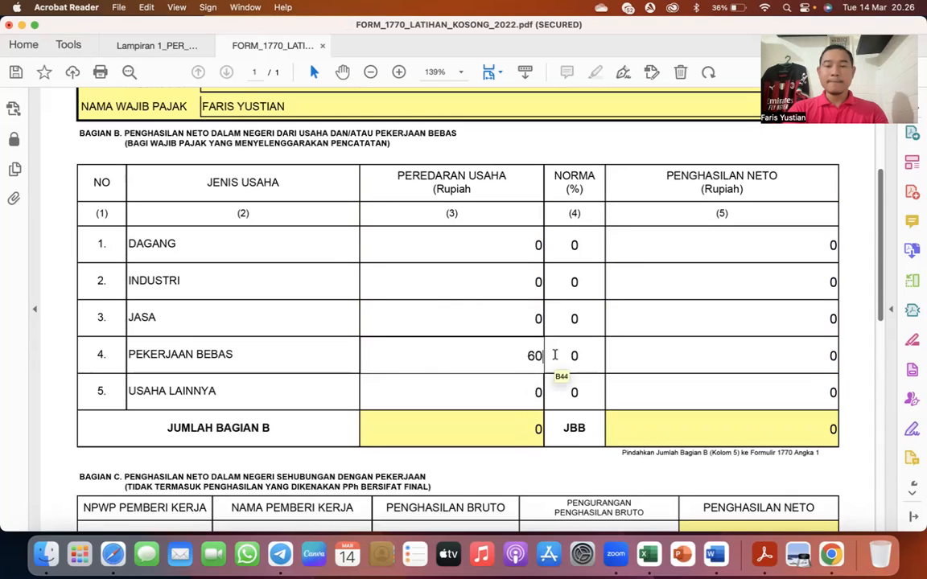
text(0.000)
key(Tab)
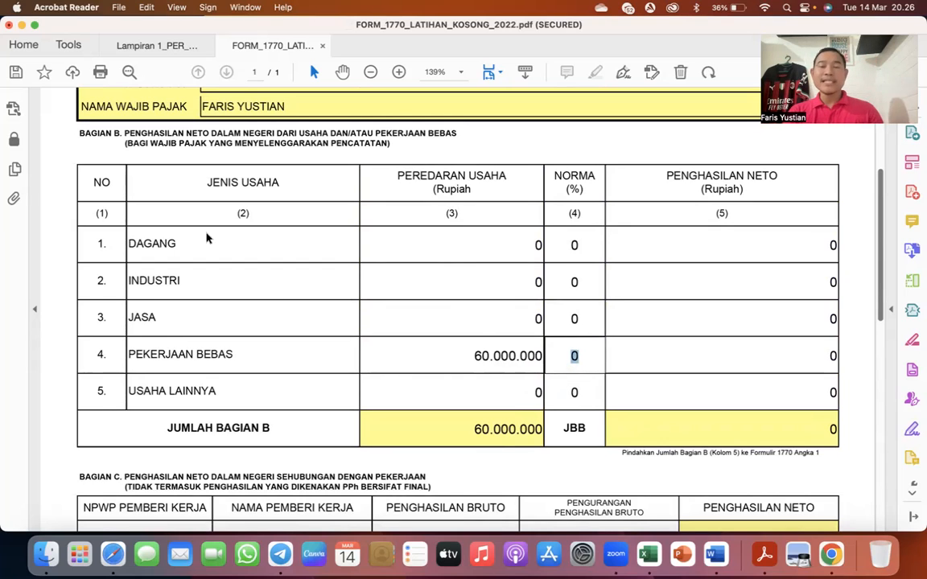
- Switch to the Lampiran 1 PER_17 PDF and examine the norma percentages for Kegiatan Pemrograman Komputer, code 62010
click(161, 48)
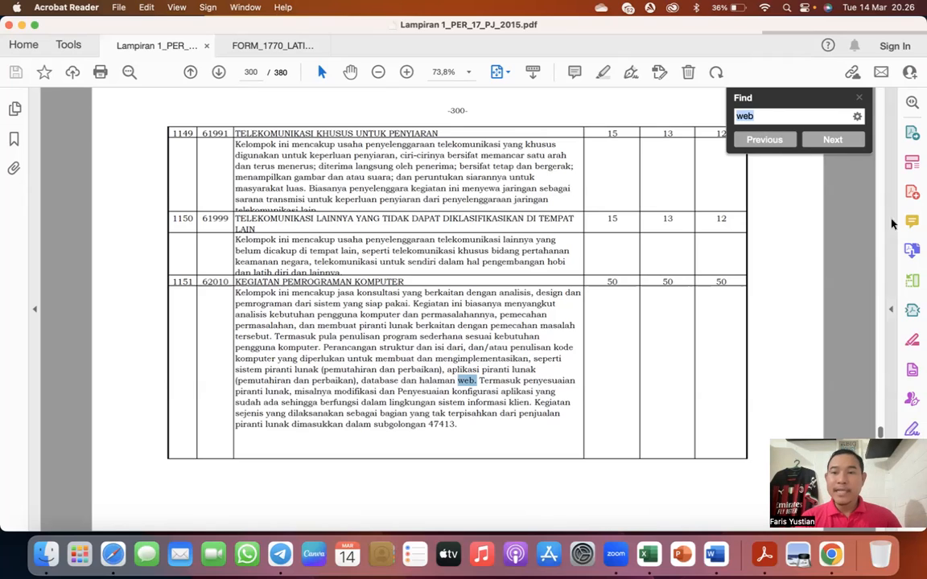
click(765, 115)
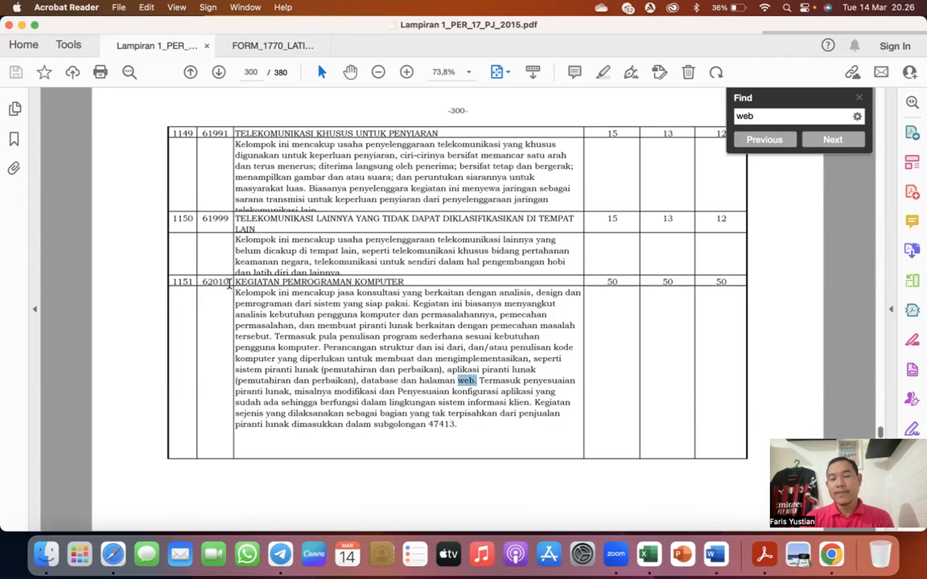
drag(605, 278, 699, 283)
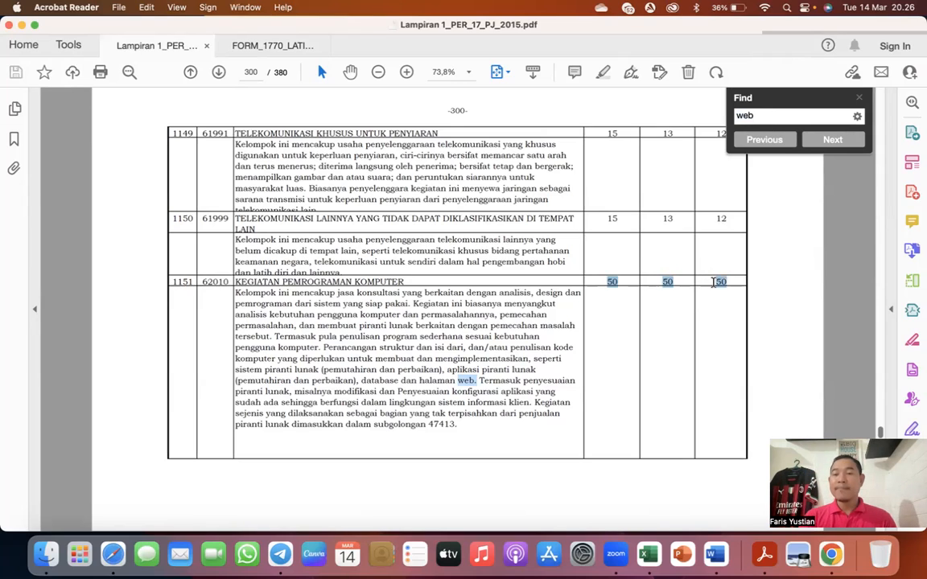
click(596, 287)
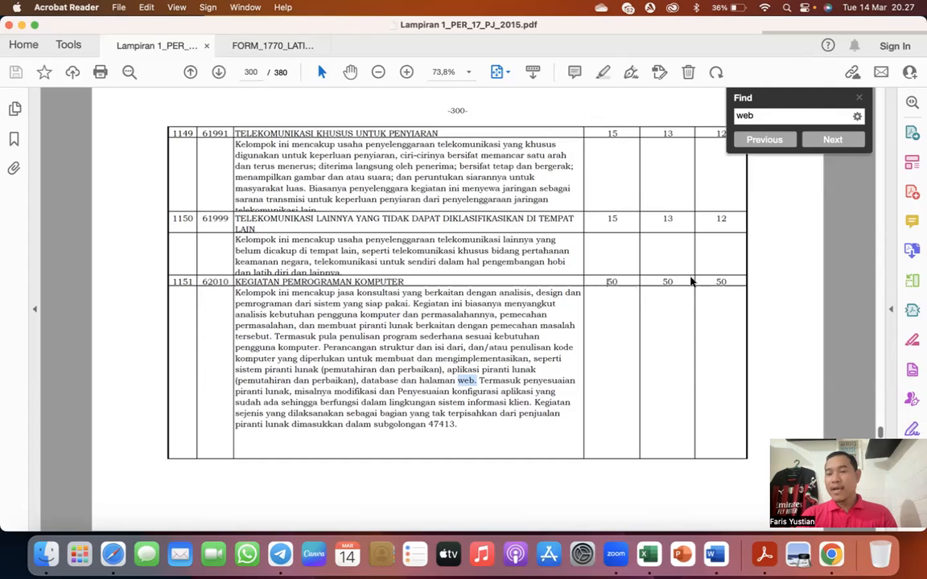
double_click(720, 283)
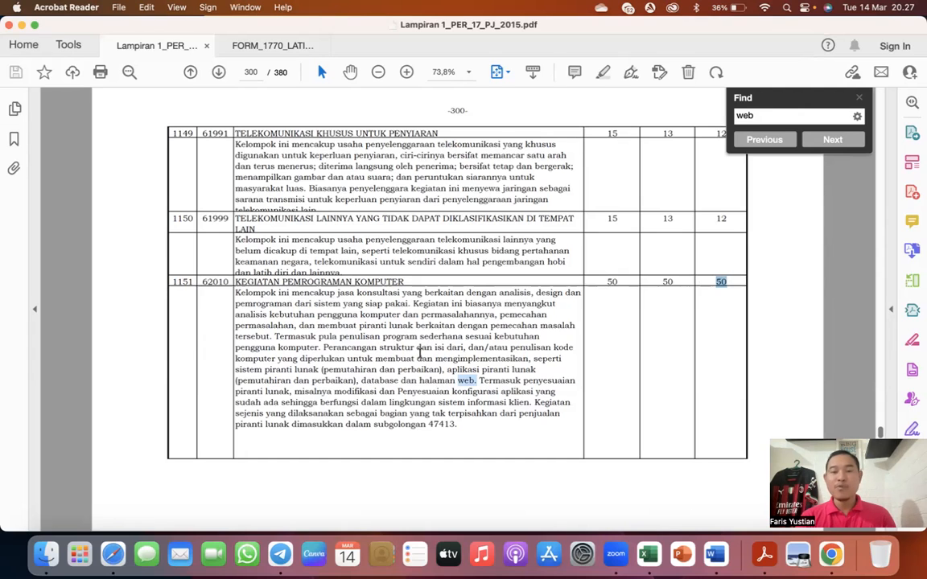
key(ctrl+Up)
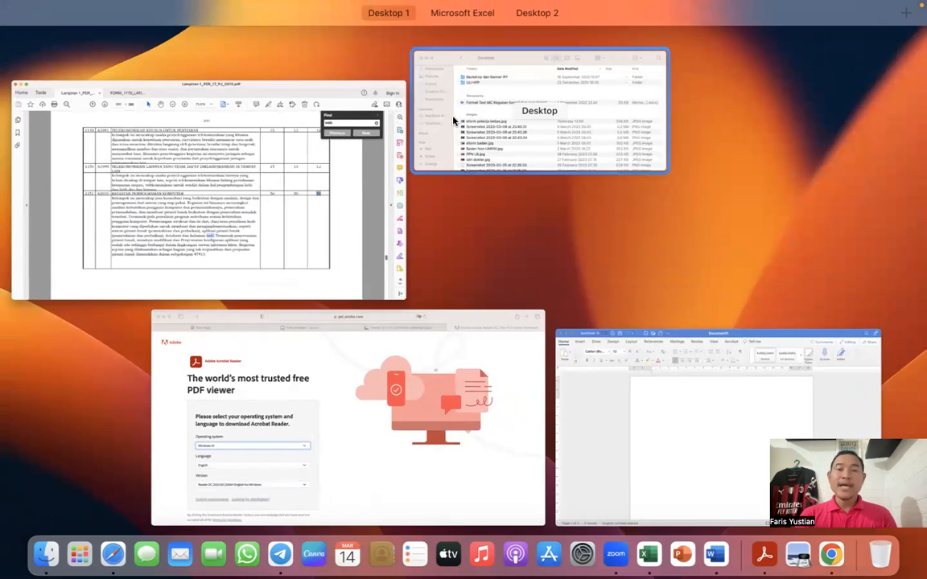
click(295, 177)
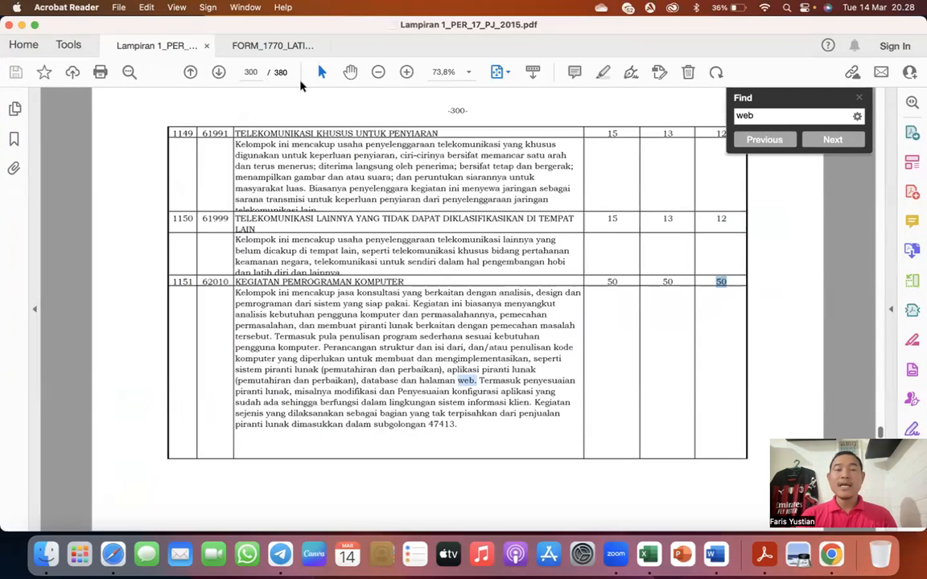
- Return to the 1770 form and enter a norma of 50 and Penghasilan Neto of 30.000.000 for PEKERJAAN BEBAS
click(274, 46)
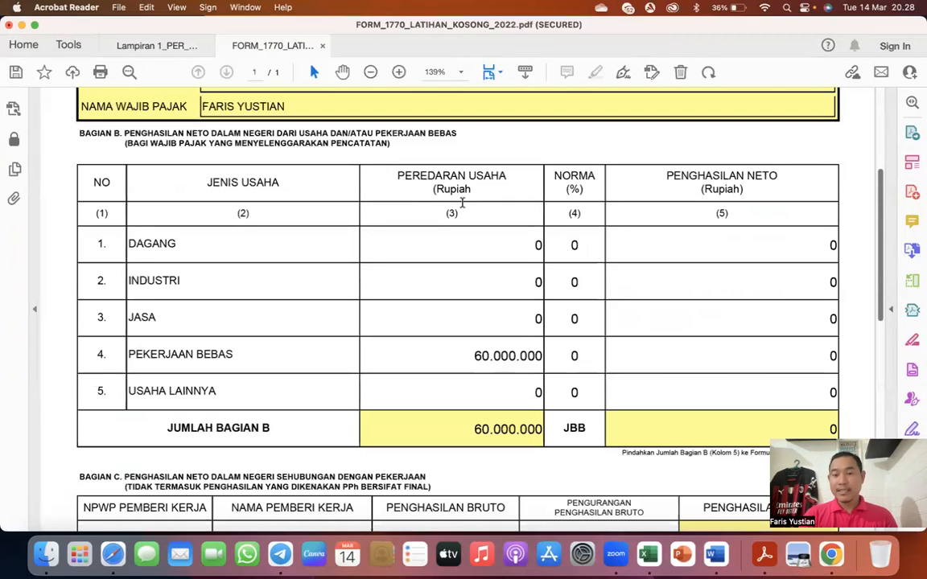
click(569, 357)
drag(568, 356, 586, 354)
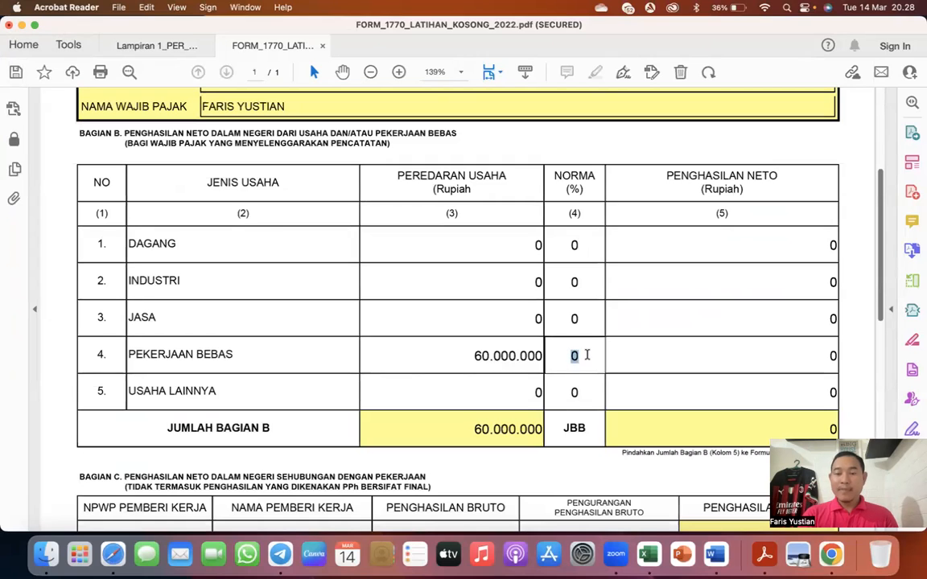
text(50)
key(Tab)
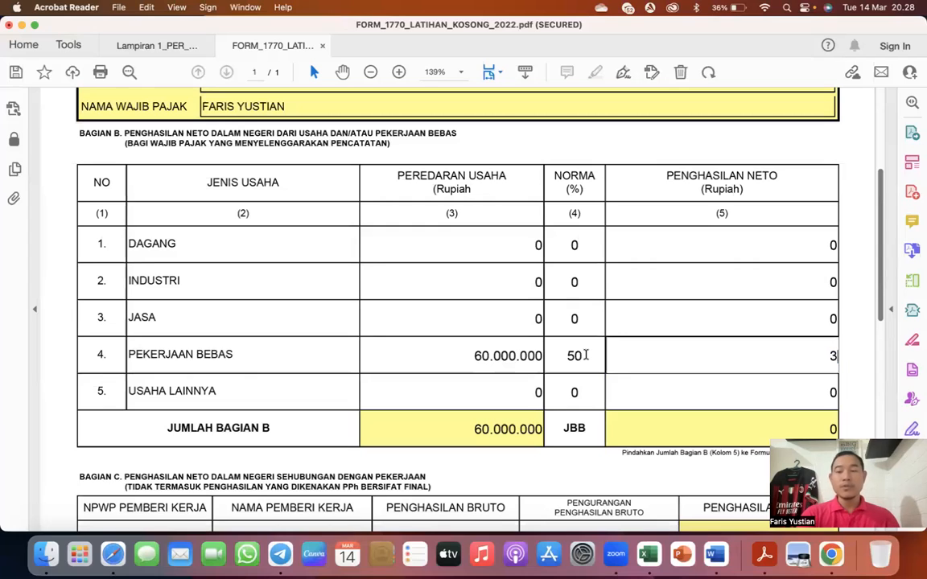
text(0000000)
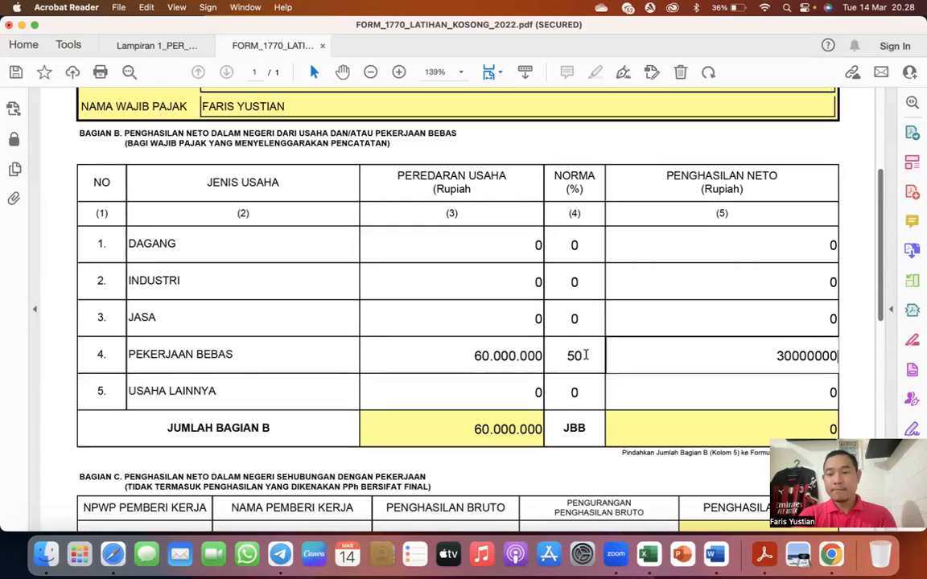
key(Tab)
scroll(584, 355, down, 3)
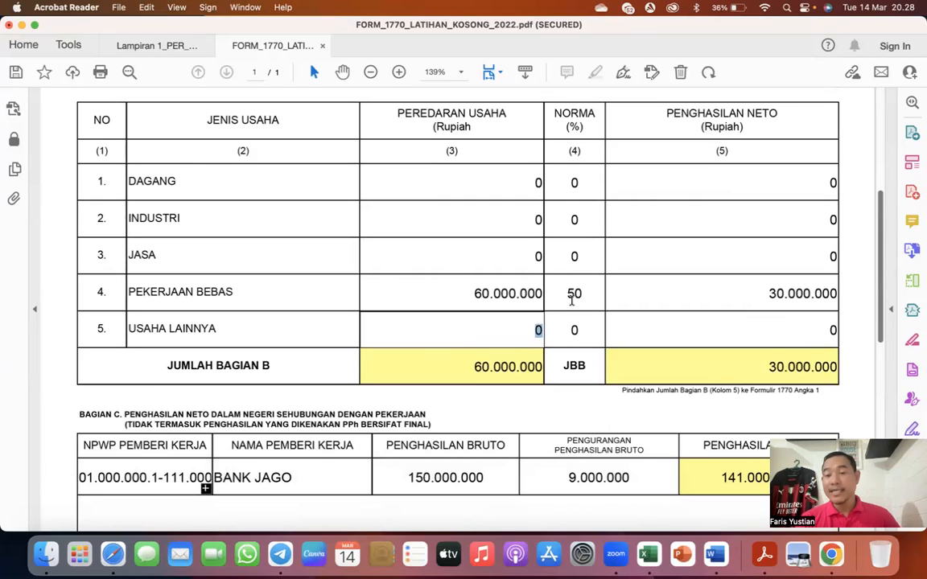
- Switch to the Lampiran 1 PER_17 PDF and search the norma list for "dosen"
click(165, 46)
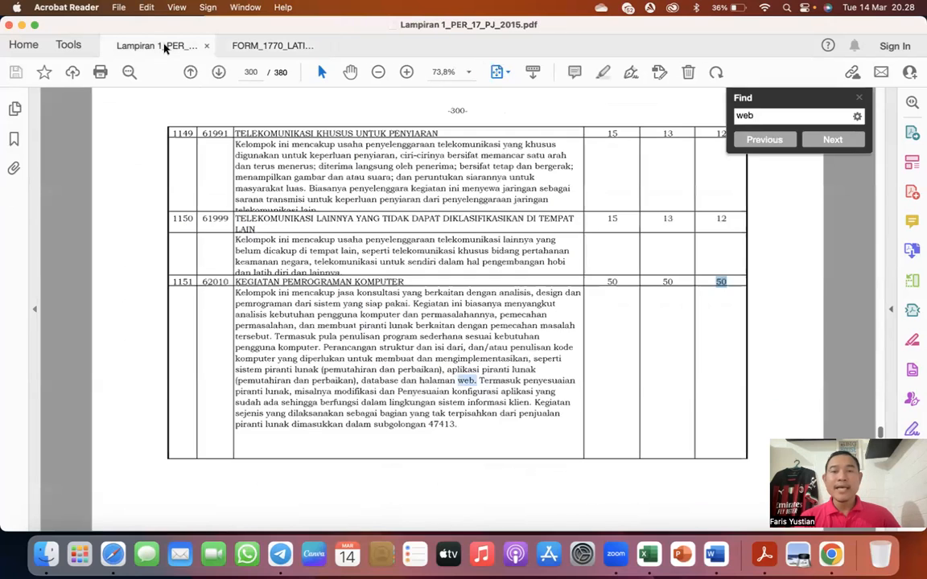
double_click(757, 115)
key(BackSpace)
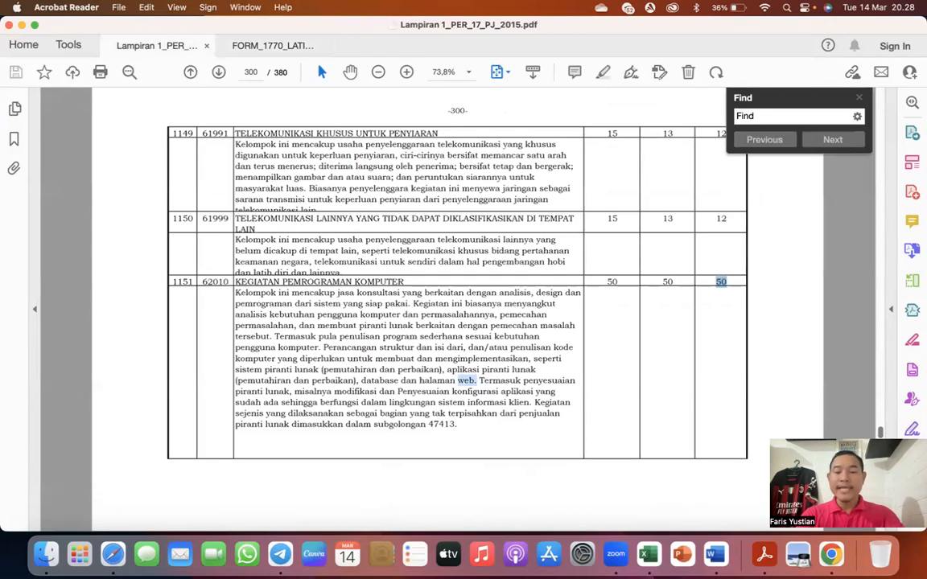
text(dosen)
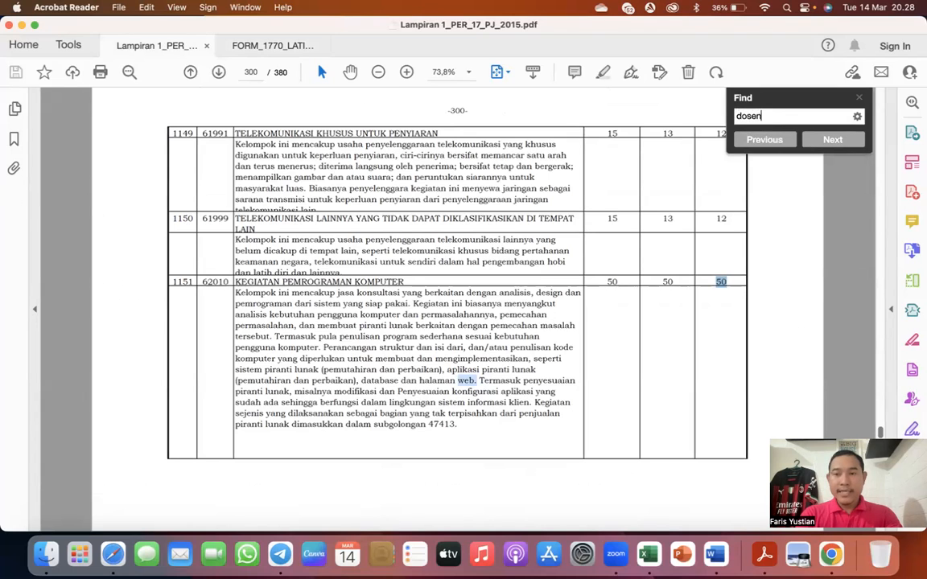
key(Return)
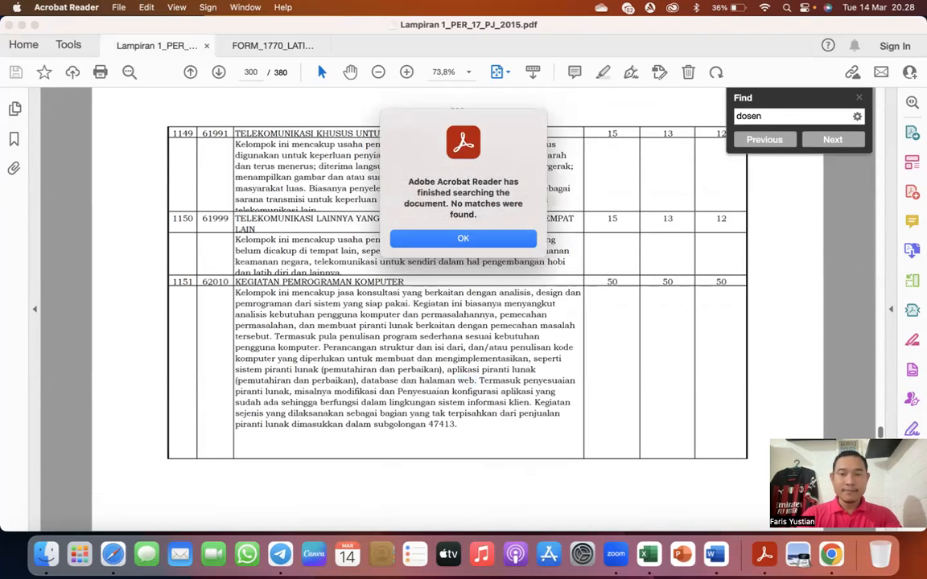
key(Return)
- Search the norma list for "guru" and step through the matches to the Jasa Pendidikan Olahraga dan Rekreasi entry
key(BackSpace)
key(BackSpace)
key(BackSpace)
key(BackSpace)
key(BackSpace)
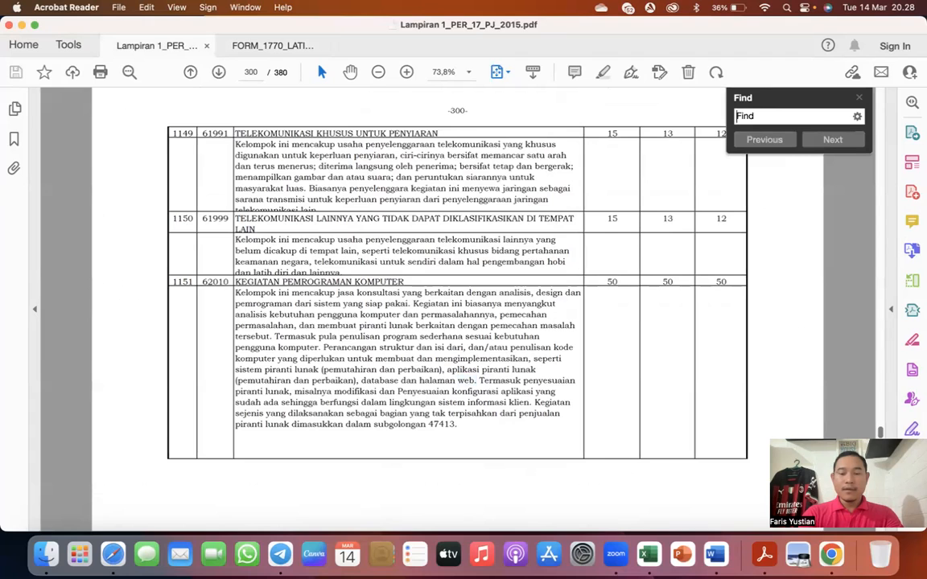
text(guru)
key(Return)
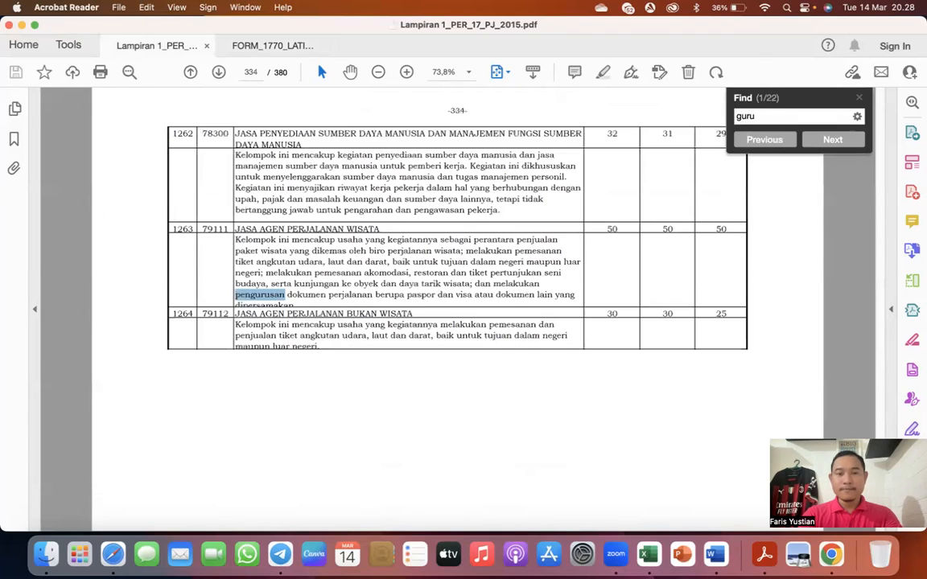
key(Return)
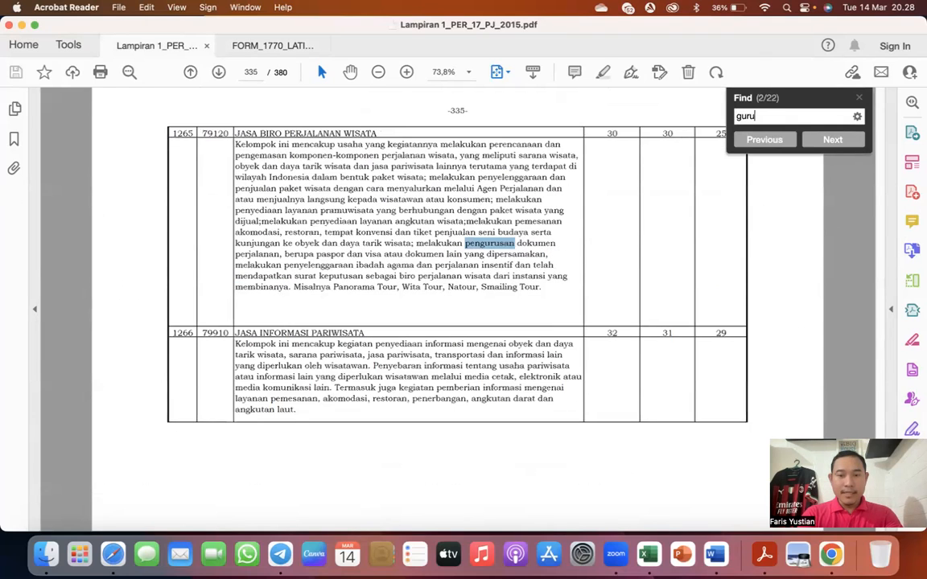
key(Return)
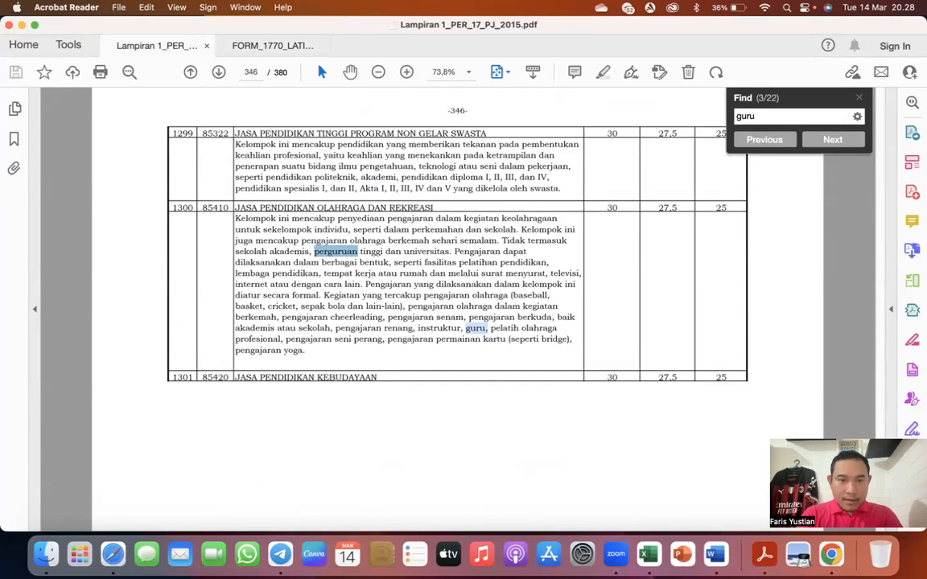
key(Return)
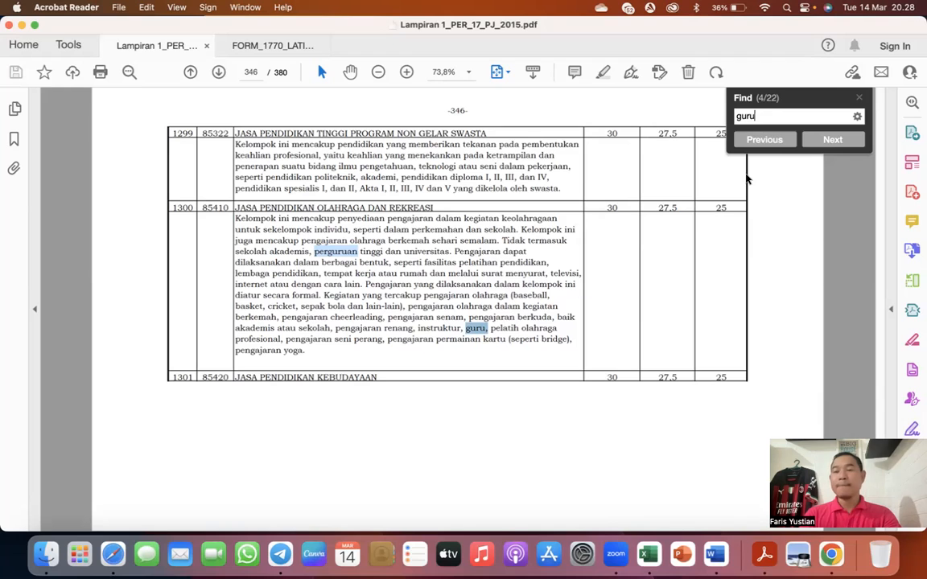
- Search the norma list for "dokter" and go to the Praktik Dokter Umum entry
key(super+a)
text(dokter)
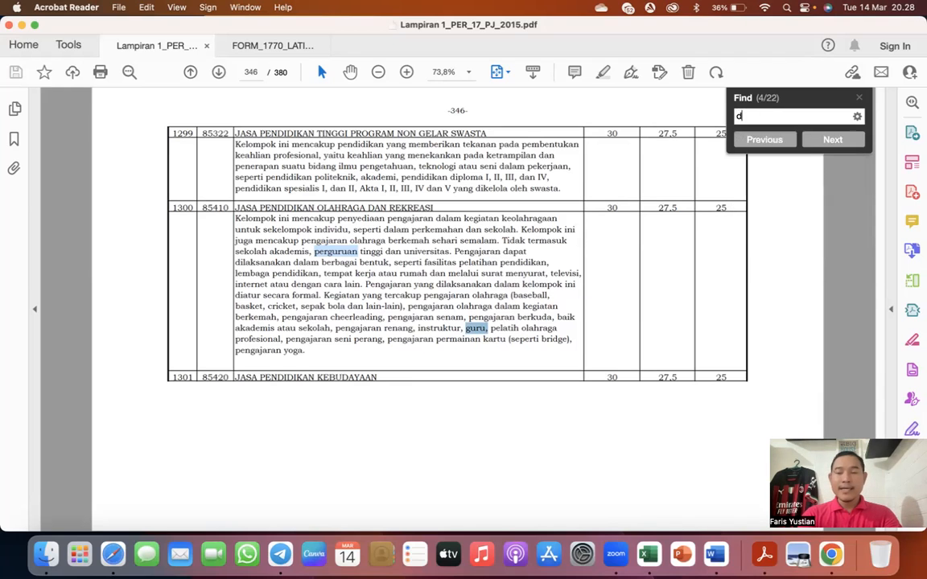
key(Return)
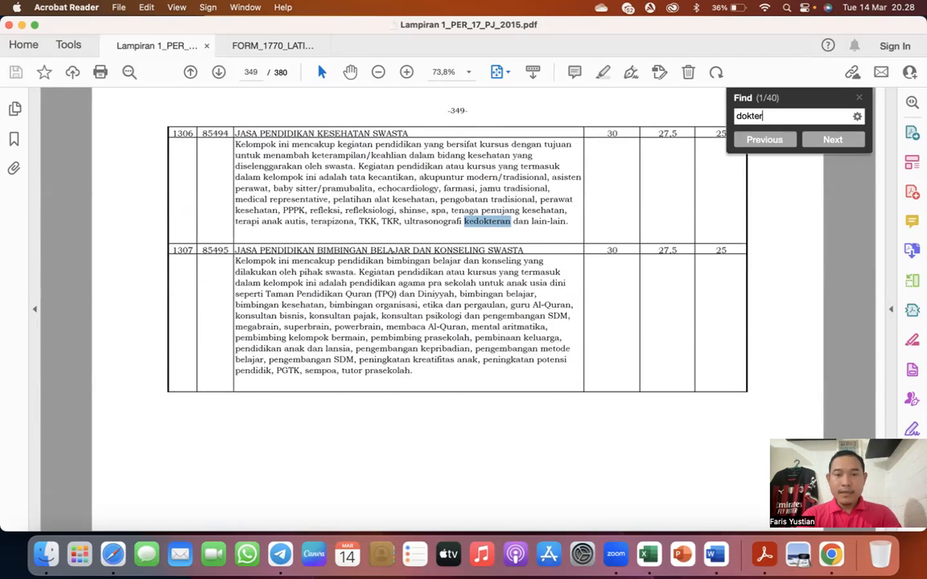
key(Return)
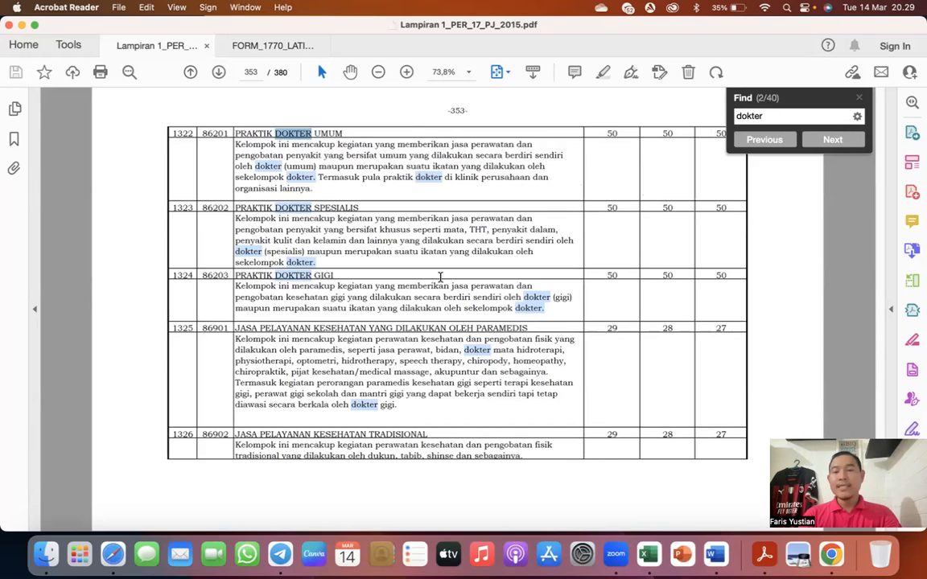
- Search the norma list for "notaris" and examine the Jasa Hukum percentages
key(BackSpace)
key(BackSpace)
key(BackSpace)
key(BackSpace)
key(BackSpace)
key(BackSpace)
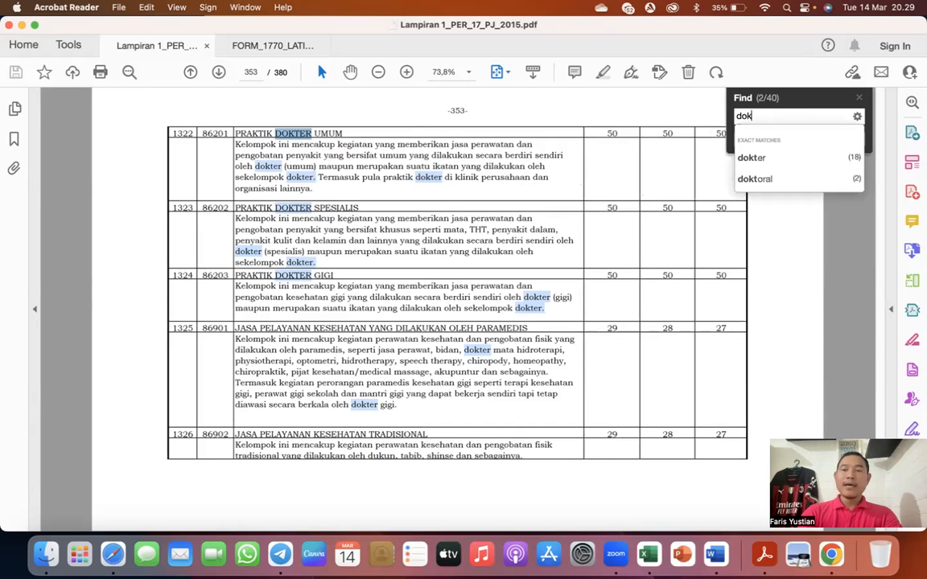
text(notaris)
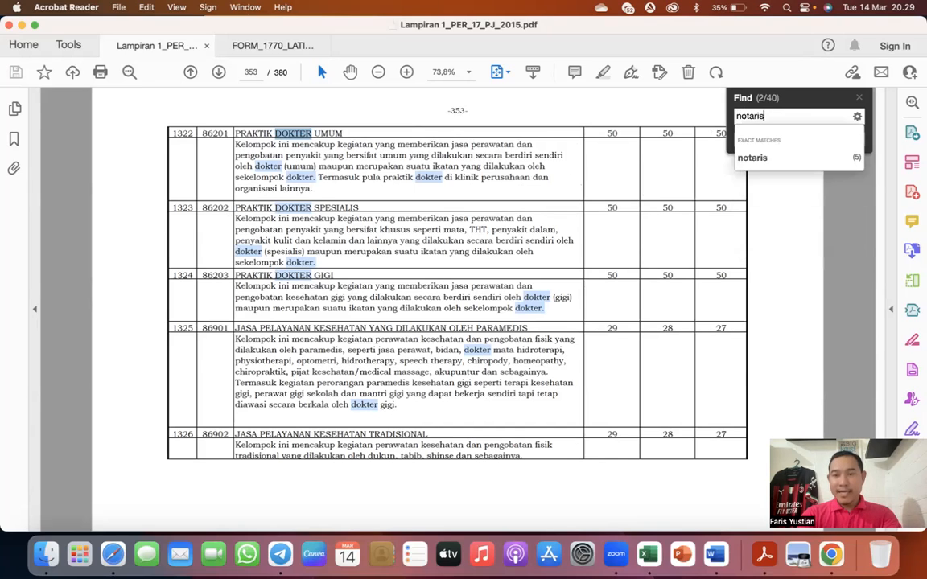
key(Return)
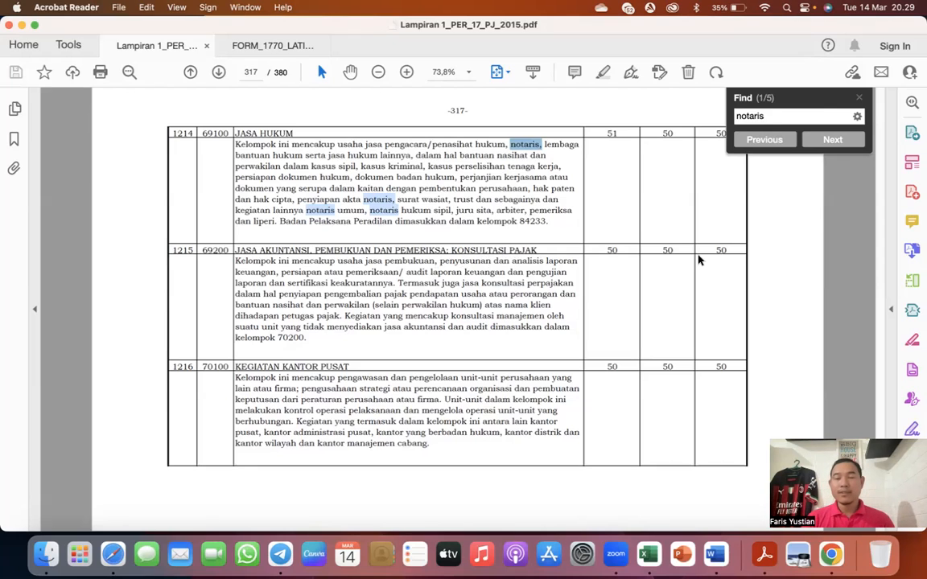
- Switch to the Excel income list and highlight item number 6, Freelancer pembuatan web, in yellow
click(242, 45)
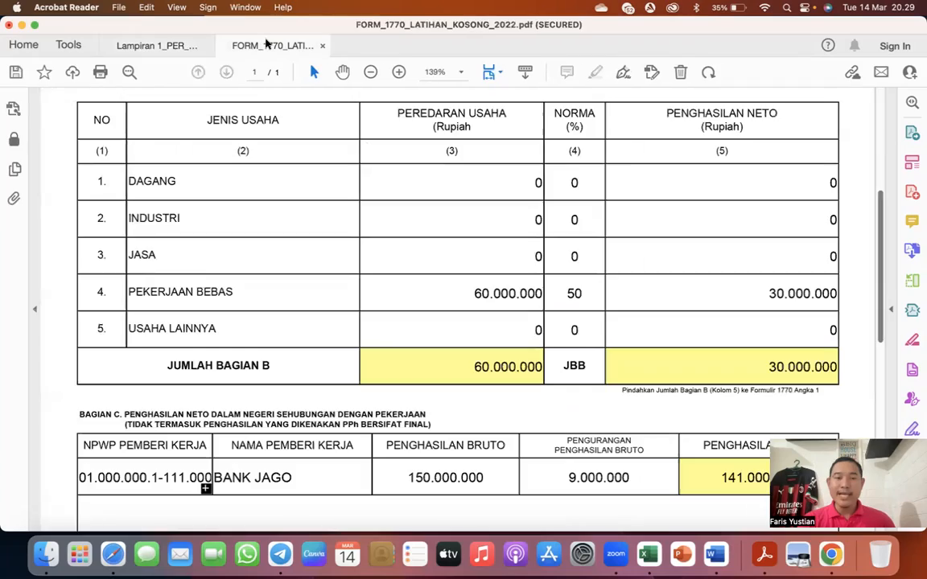
key(ctrl+Up)
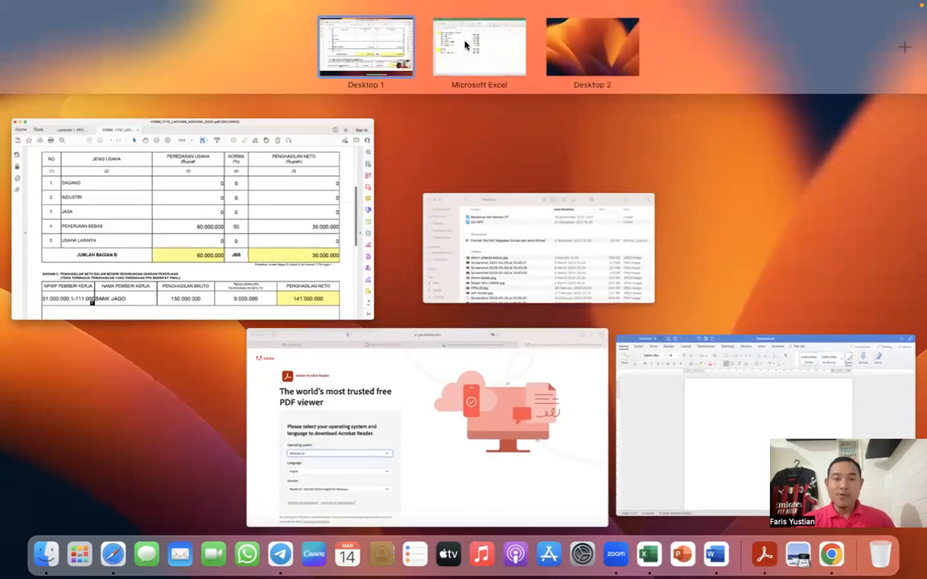
click(470, 12)
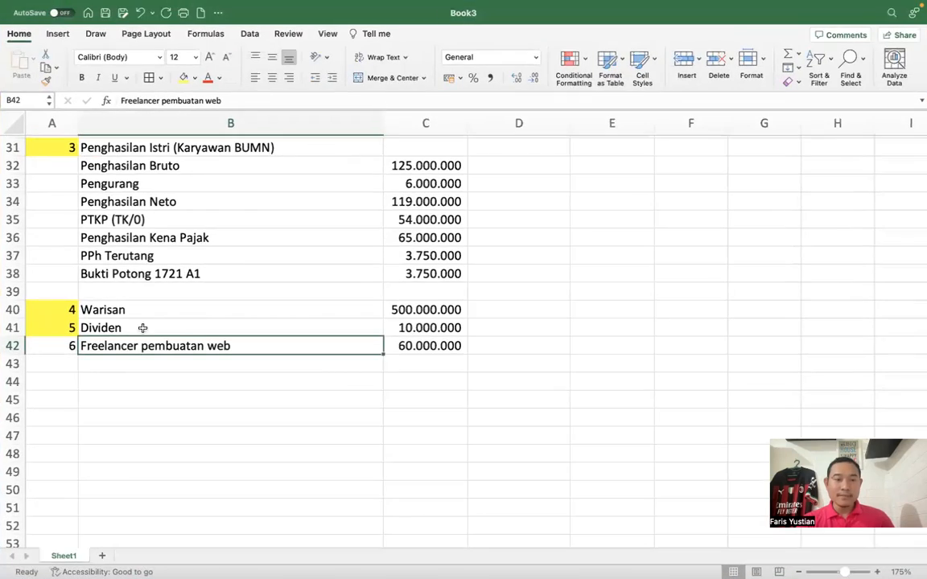
click(54, 349)
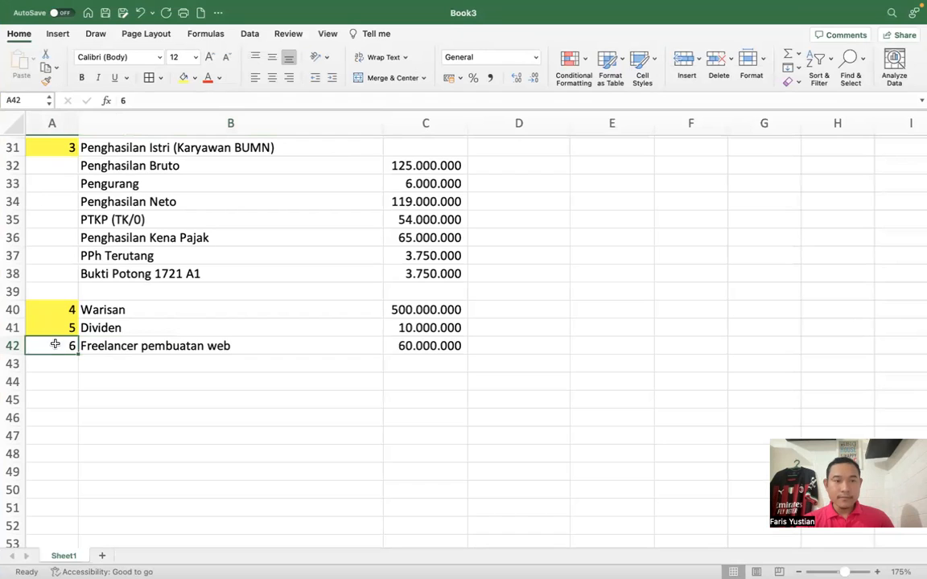
click(184, 78)
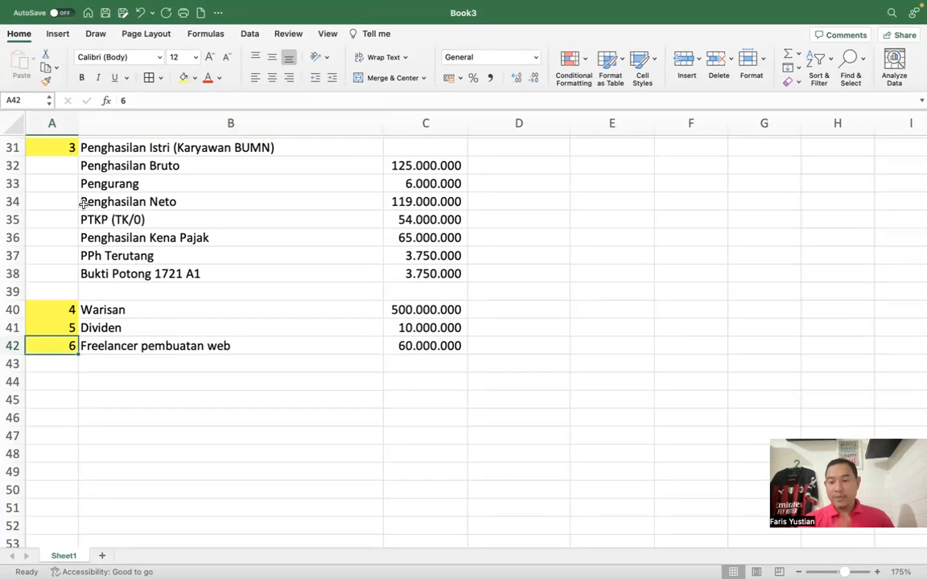
- Switch from the Excel income list back to the PDF form and go from Lampiran I to the main 1770 form
click(83, 203)
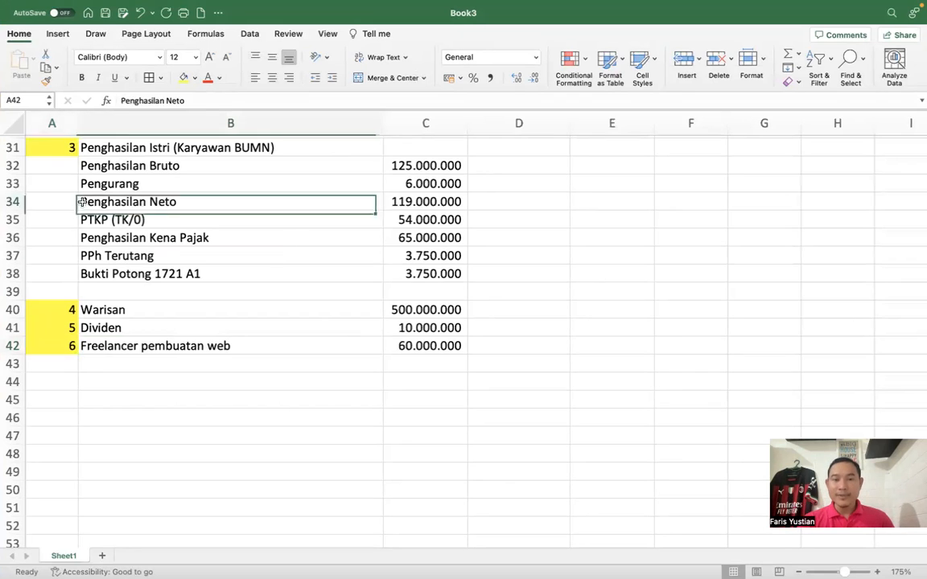
key(ctrl+Up)
click(98, 155)
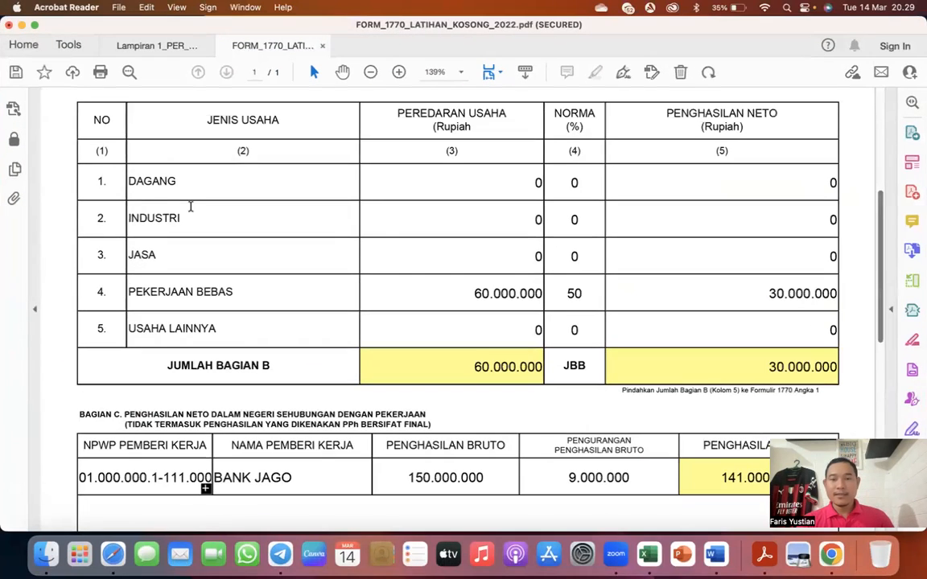
scroll(298, 284, down, 3)
scroll(299, 285, down, 10)
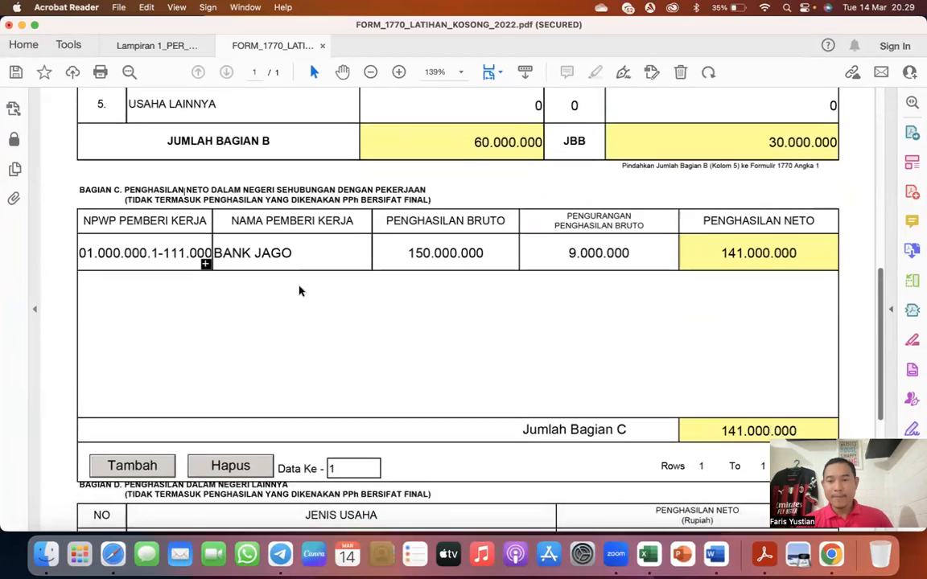
scroll(298, 290, up, 20)
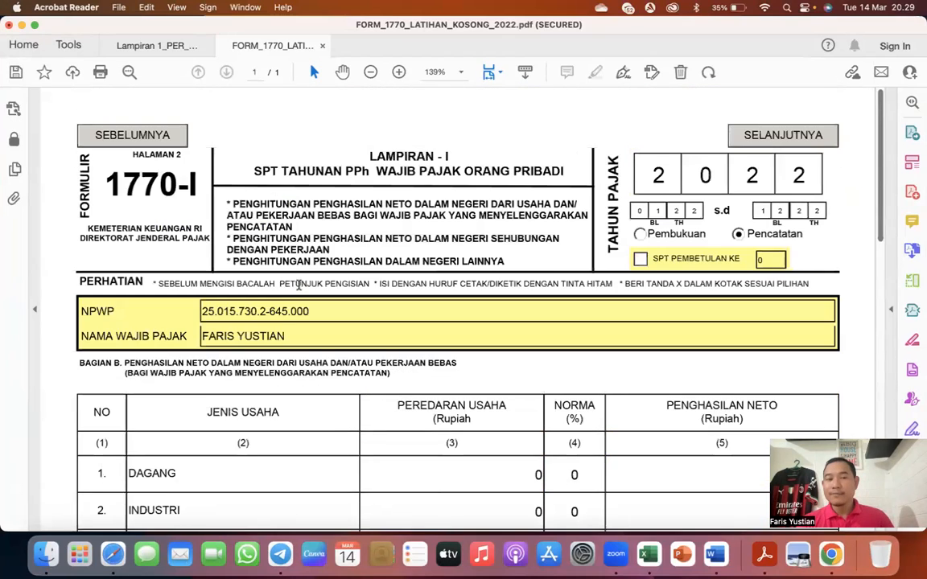
click(768, 135)
- Set the number of dependents for Penghasilan Tidak Kena Pajak status K to 1
scroll(582, 259, down, 8)
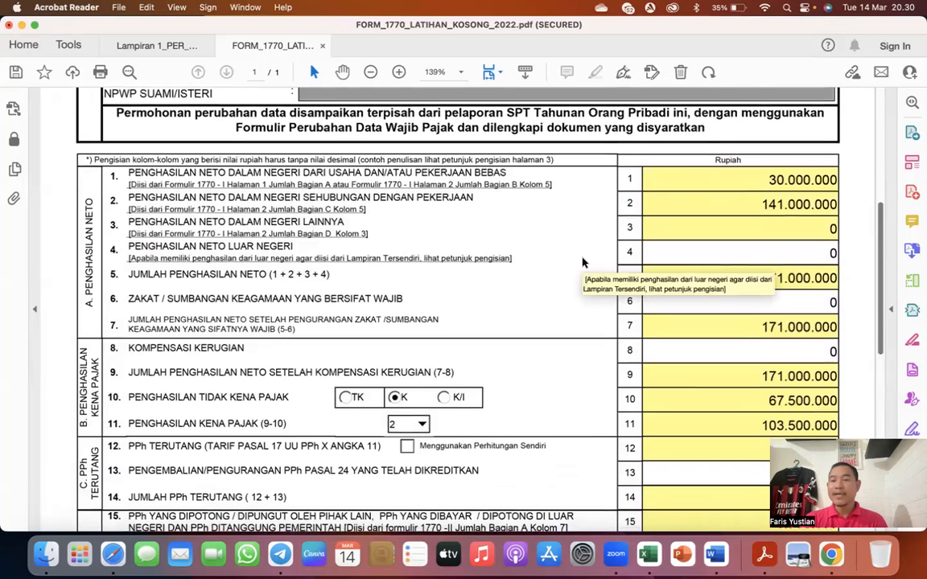
scroll(584, 263, down, 1)
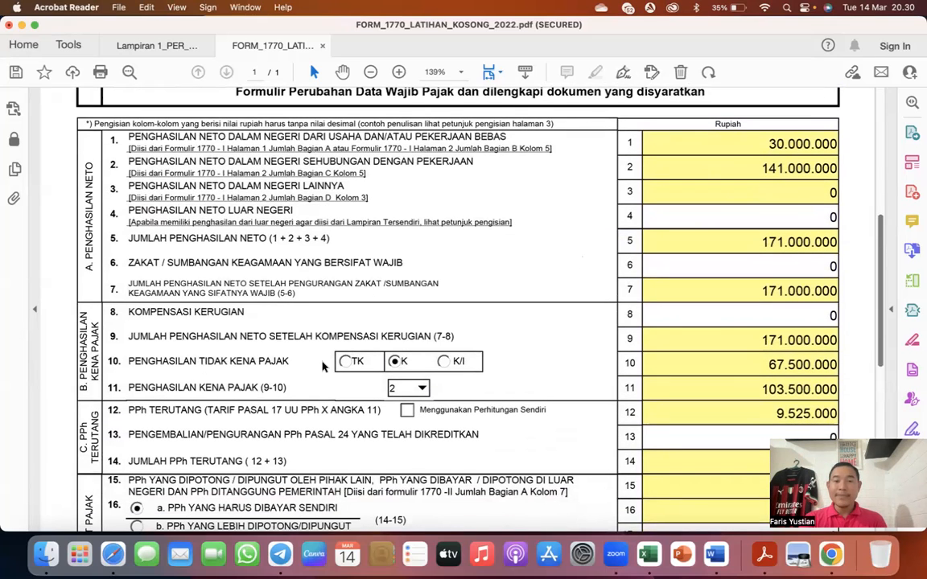
scroll(294, 330, up, 2)
scroll(314, 354, down, 2)
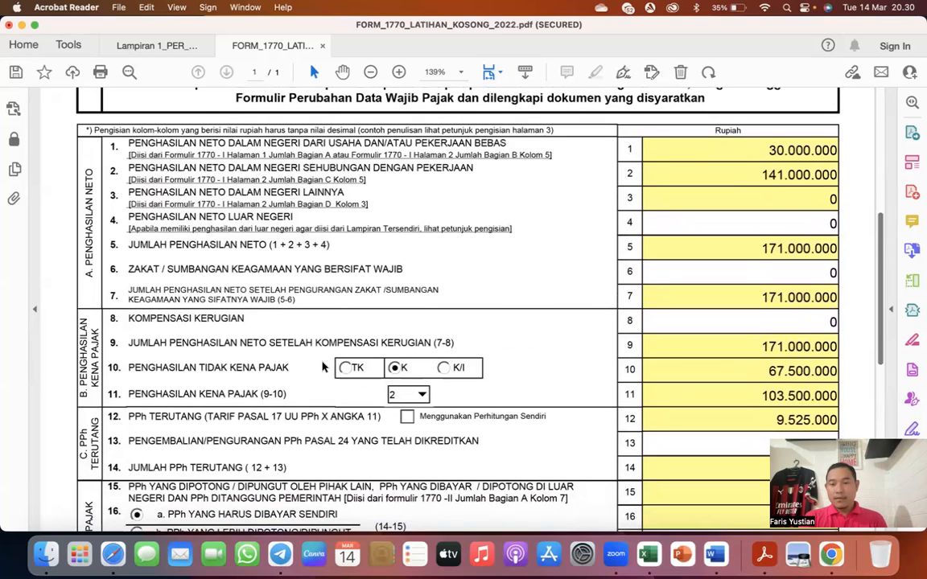
click(407, 394)
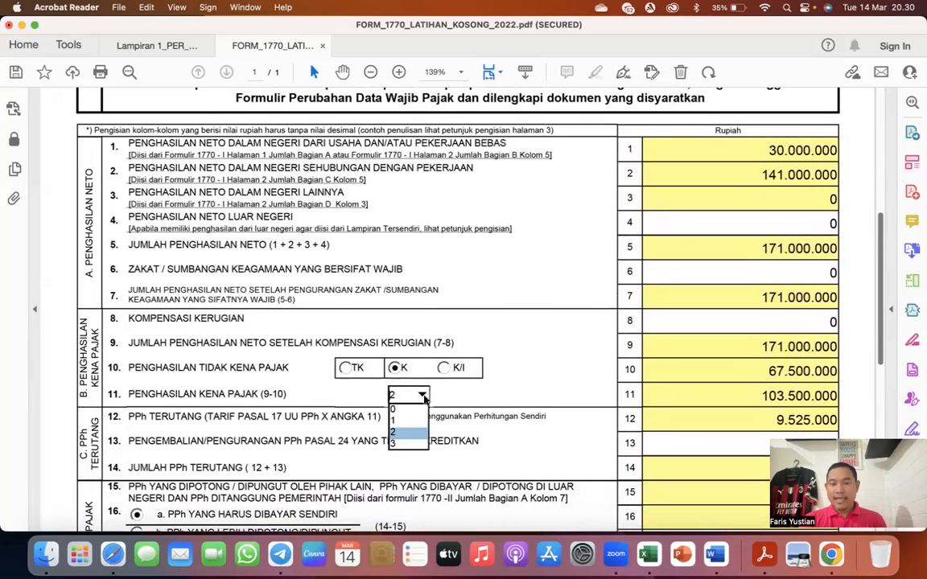
click(403, 421)
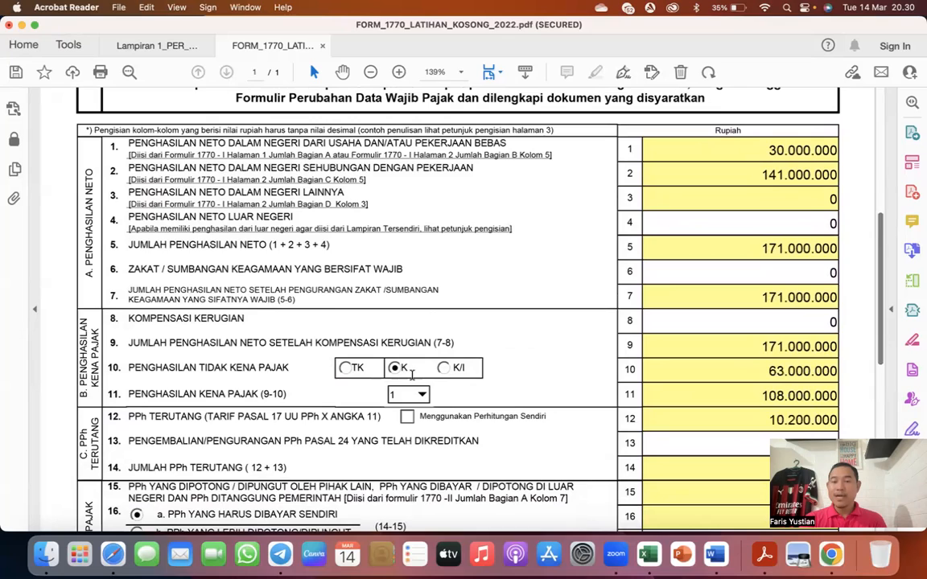
- Examine the main form's net income, taxable income, PPh terutang and tax credit lines, items 1 to 19
scroll(712, 385, down, 5)
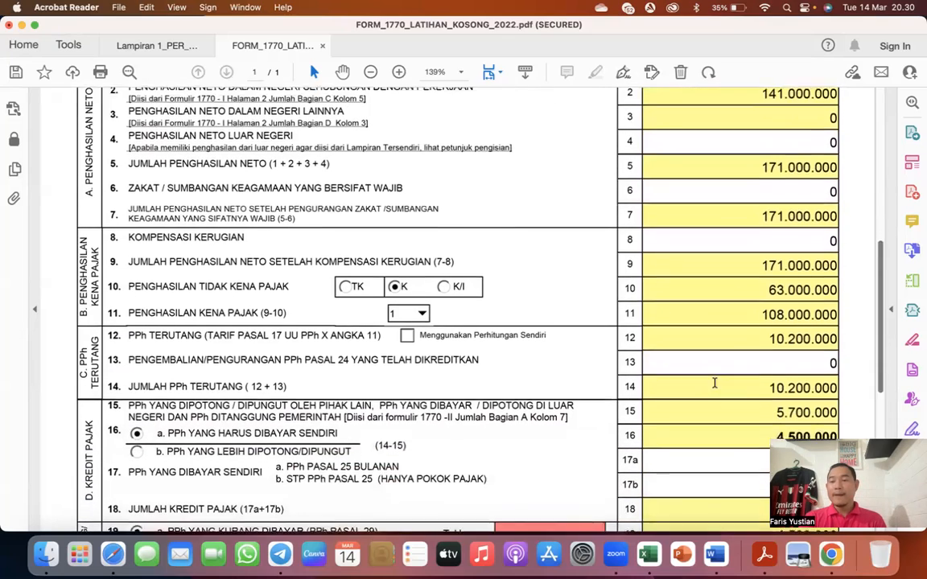
scroll(714, 383, down, 2)
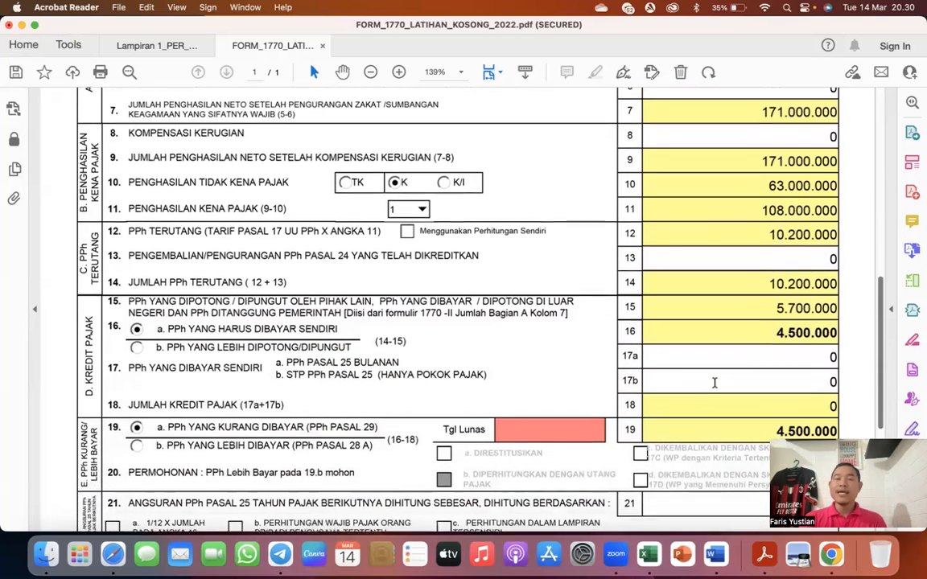
scroll(714, 383, down, 1)
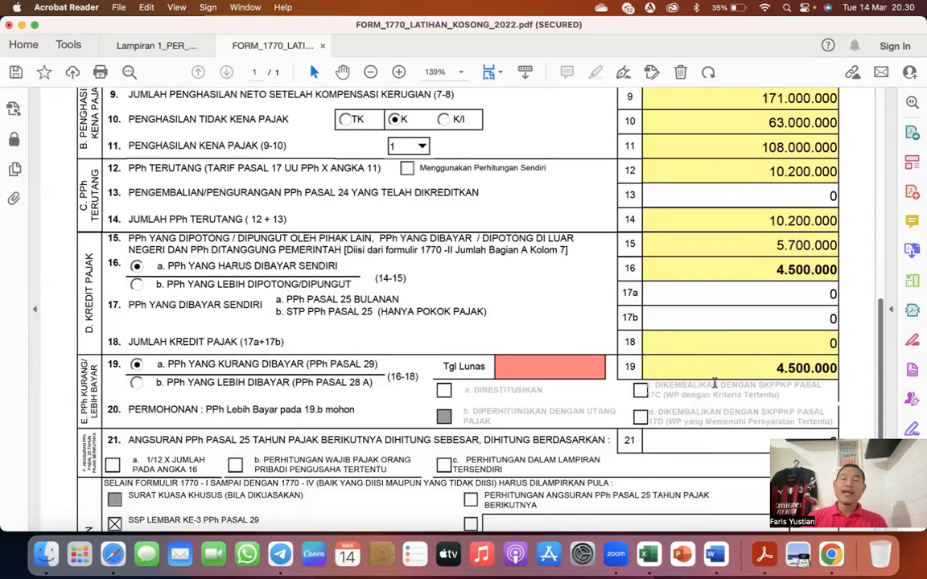
scroll(713, 383, up, 3)
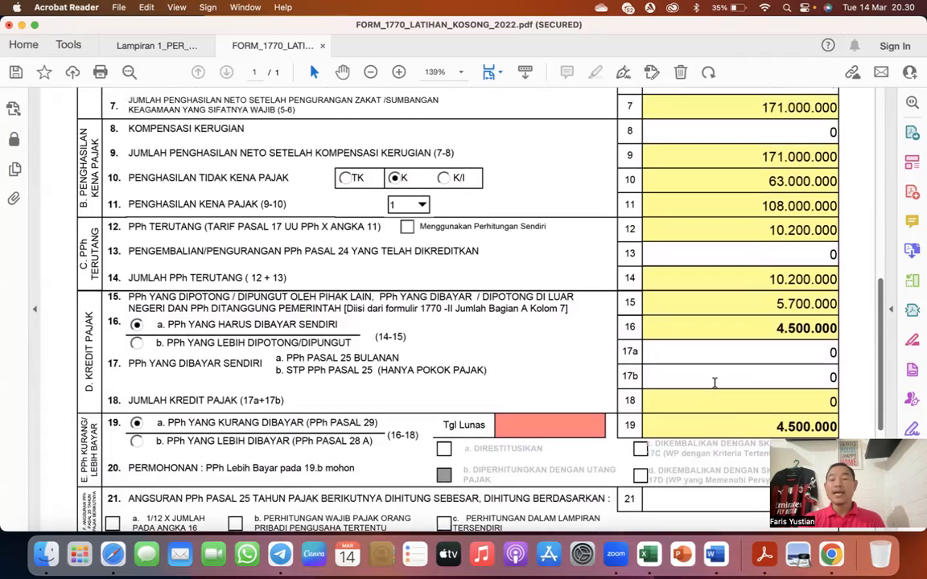
scroll(714, 383, up, 4)
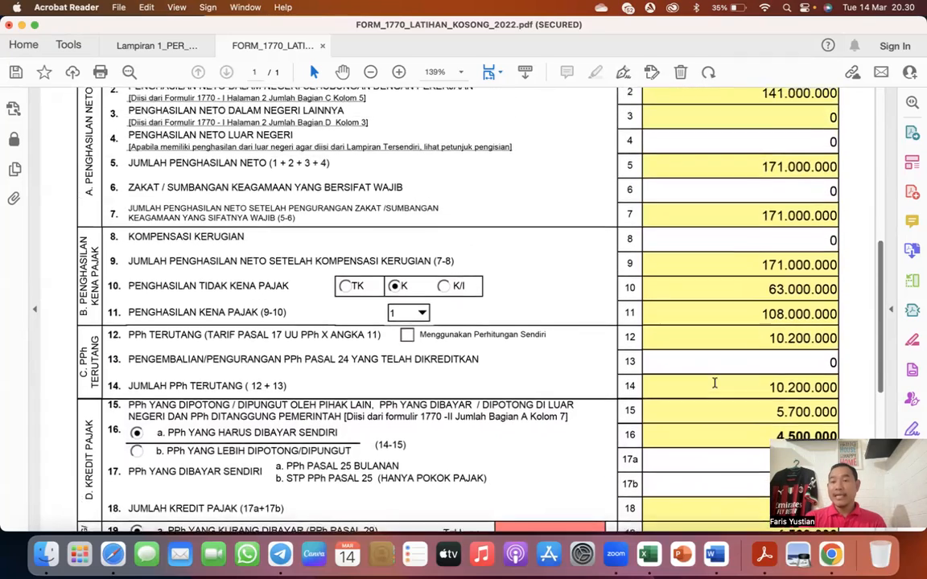
scroll(757, 128, up, 1)
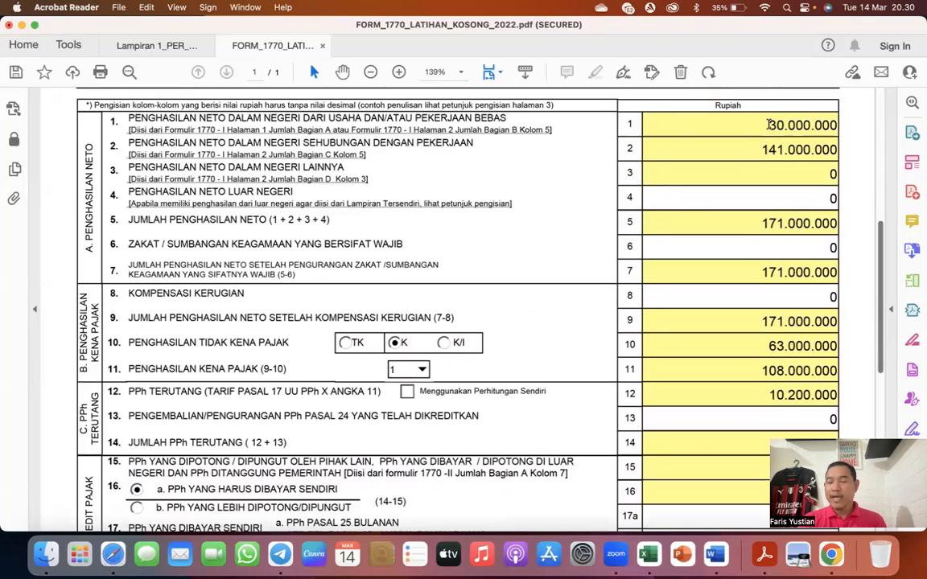
scroll(768, 125, down, 3)
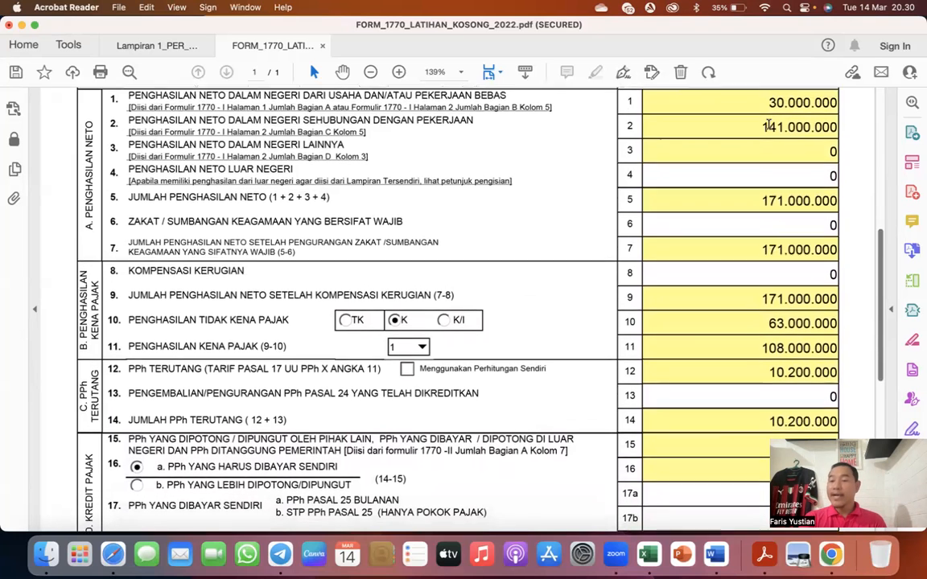
scroll(768, 125, down, 1)
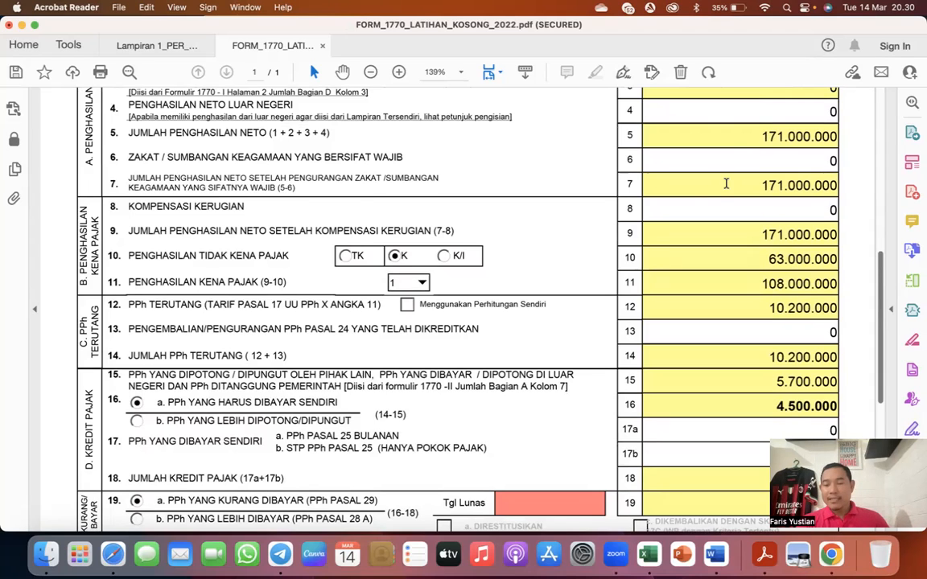
scroll(726, 185, down, 1)
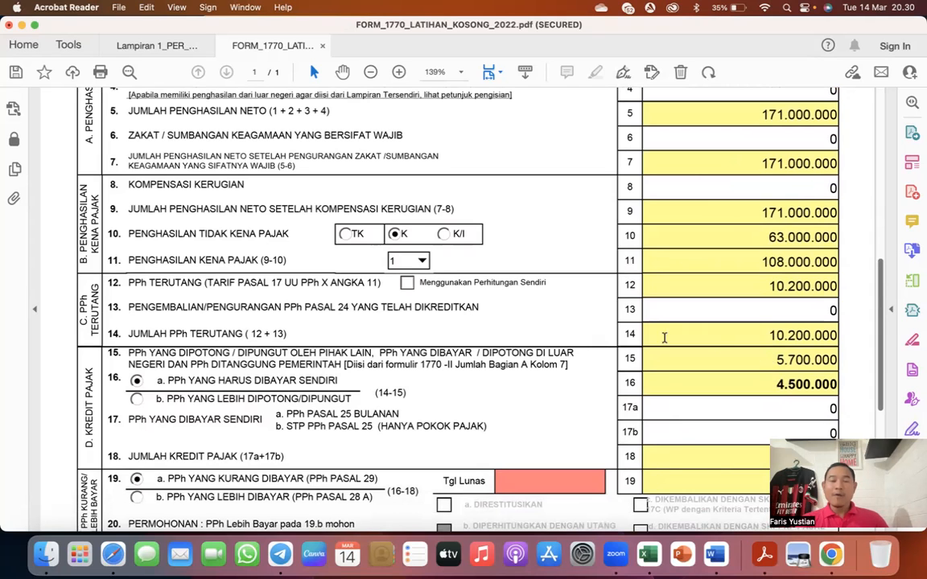
scroll(553, 329, up, 10)
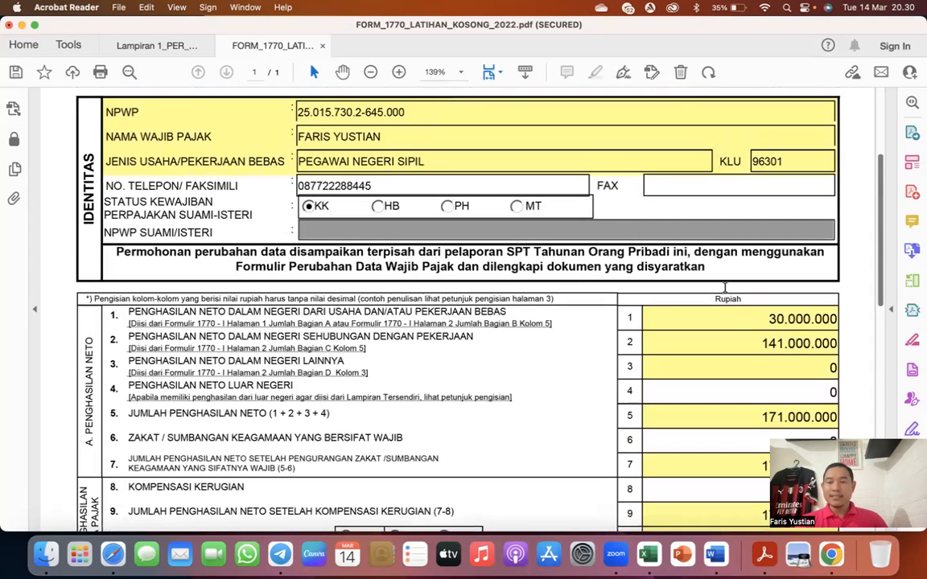
- Try to enter 21/03/2023 as the Tgl Lunas for the item 19 PPh Pasal 29 underpayment
scroll(658, 268, down, 13)
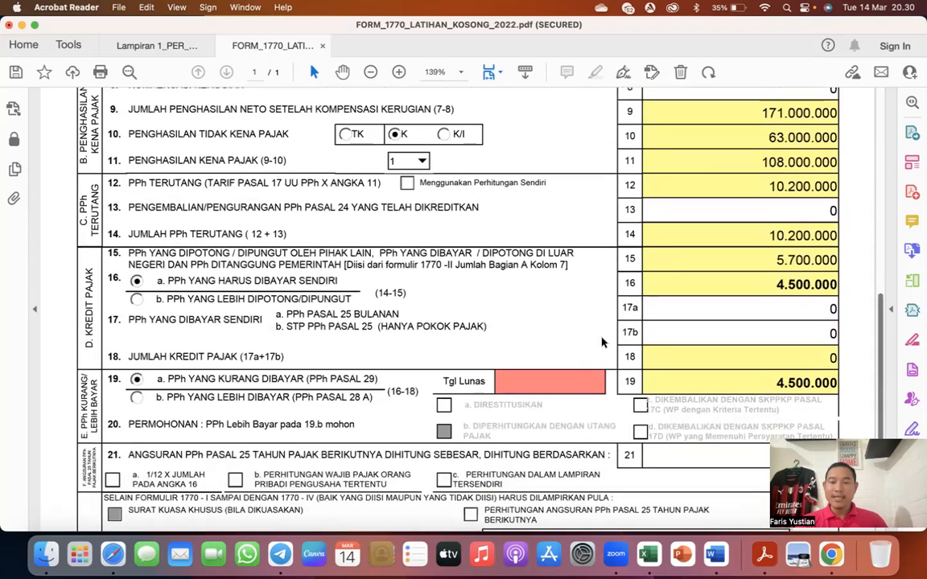
click(601, 379)
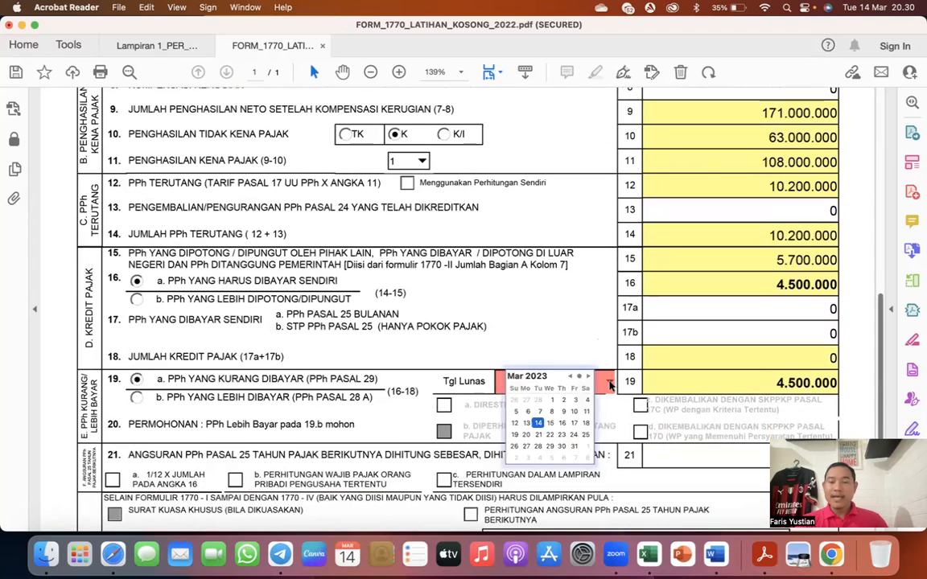
click(538, 435)
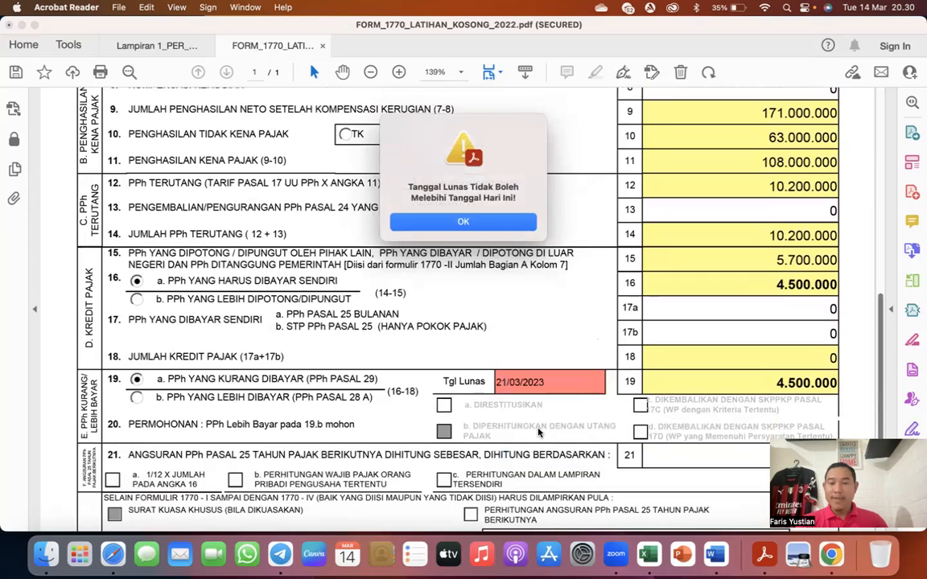
click(492, 220)
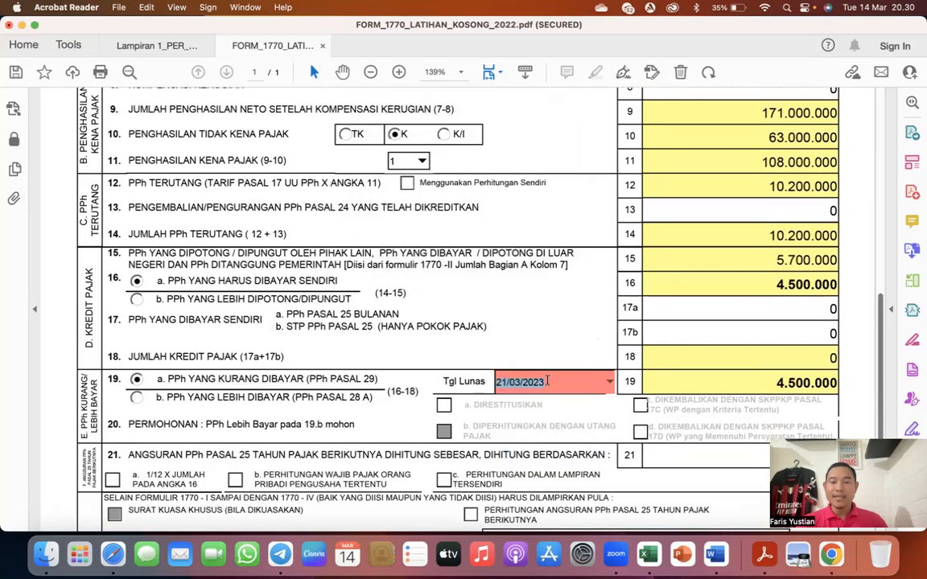
- Set the Tgl Lunas of item 19 to 01/03/2023
click(600, 383)
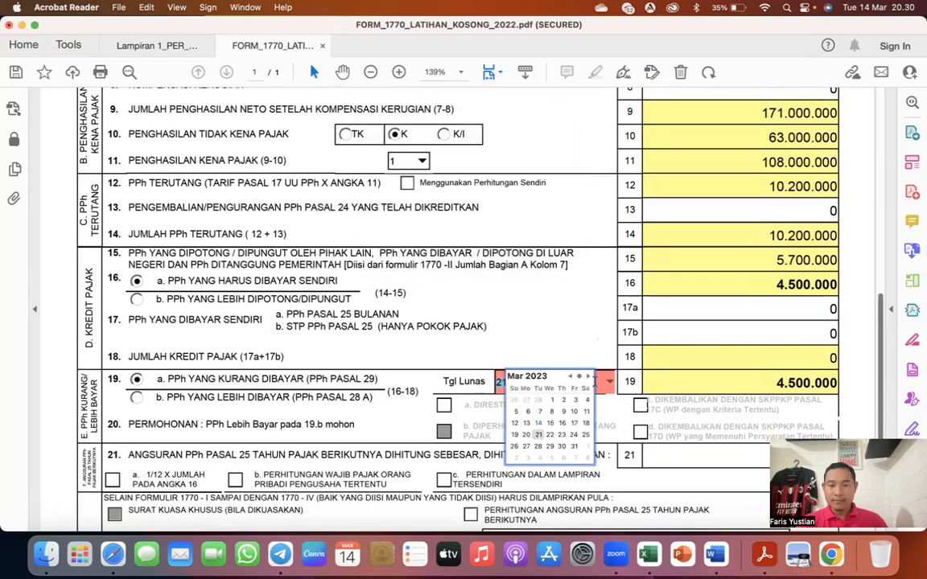
click(551, 400)
scroll(576, 384, down, 5)
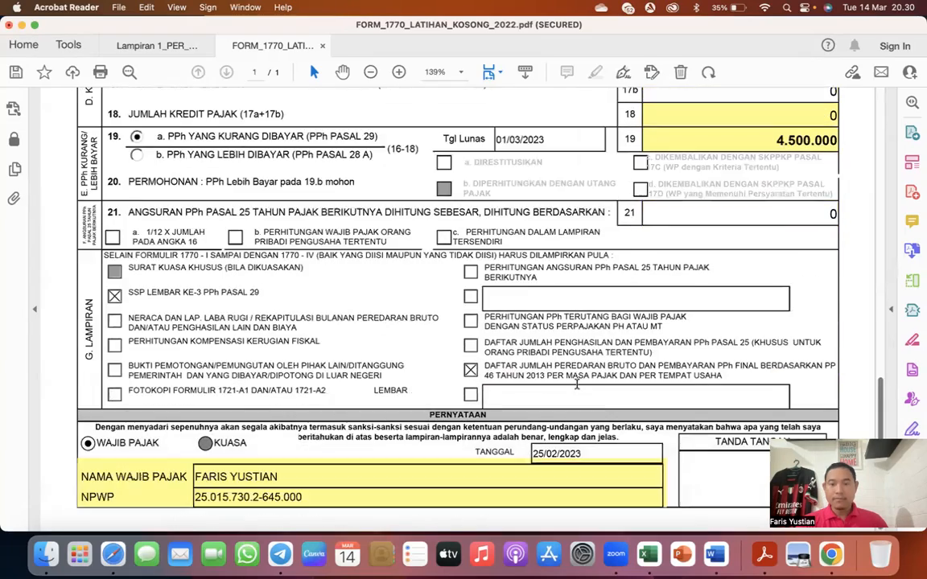
- Return to Lampiran I Bagian B and set the Pekerjaan Bebas penghasilan neto and peredaran usaha to 0
scroll(531, 367, up, 15)
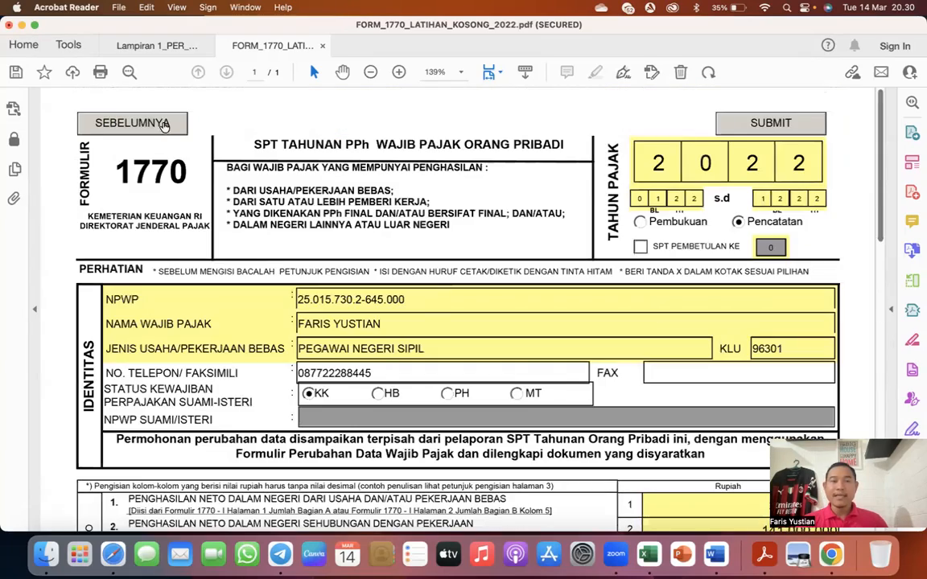
click(164, 125)
scroll(448, 325, down, 8)
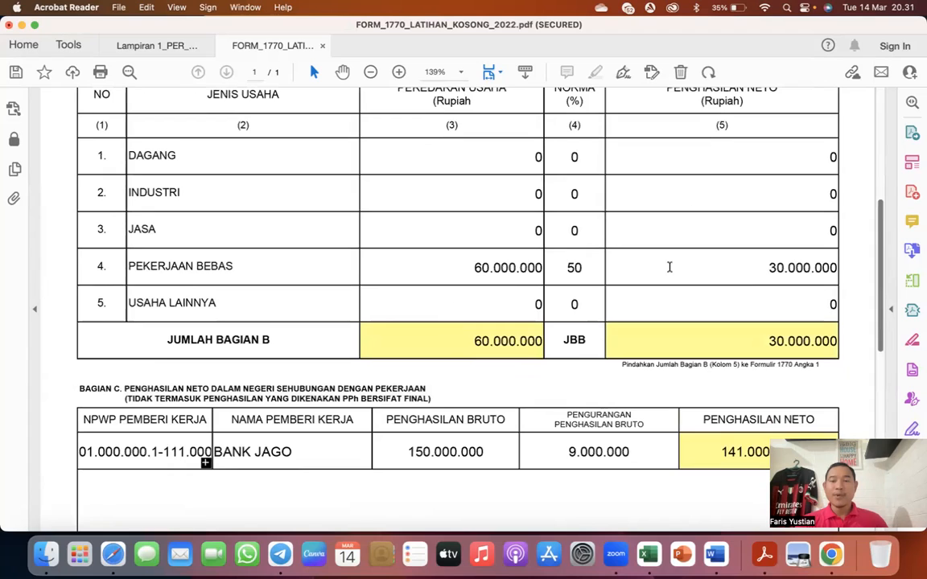
drag(774, 267, 848, 268)
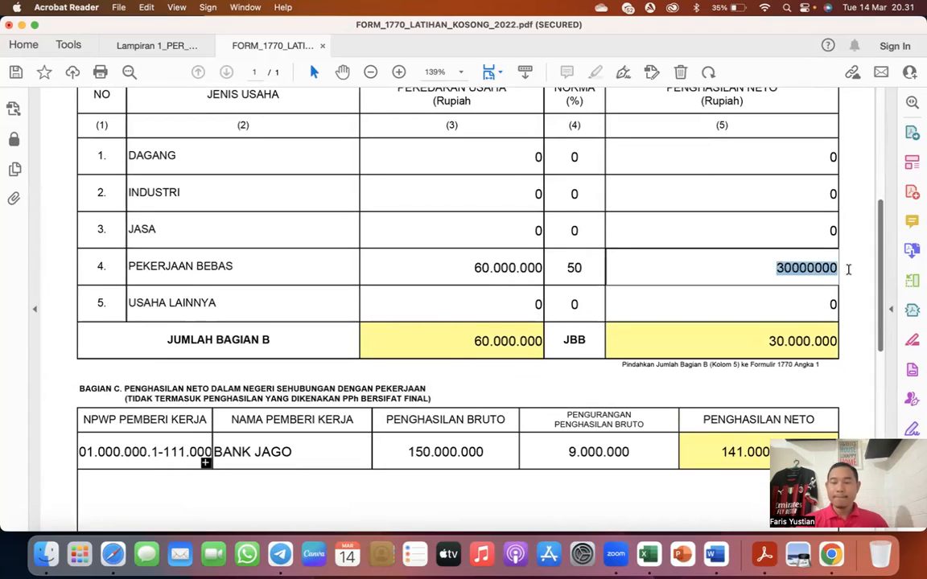
text(0)
key(Tab)
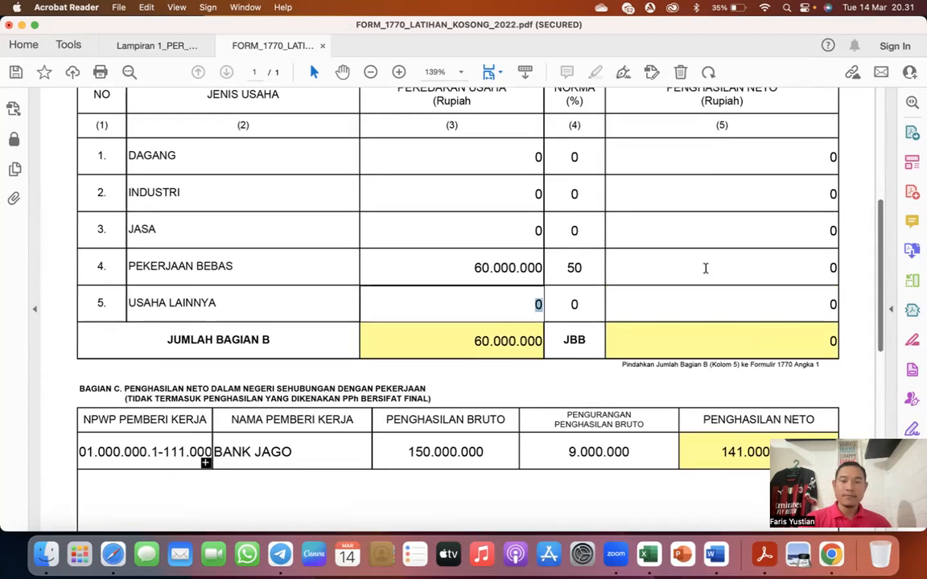
drag(479, 267, 575, 270)
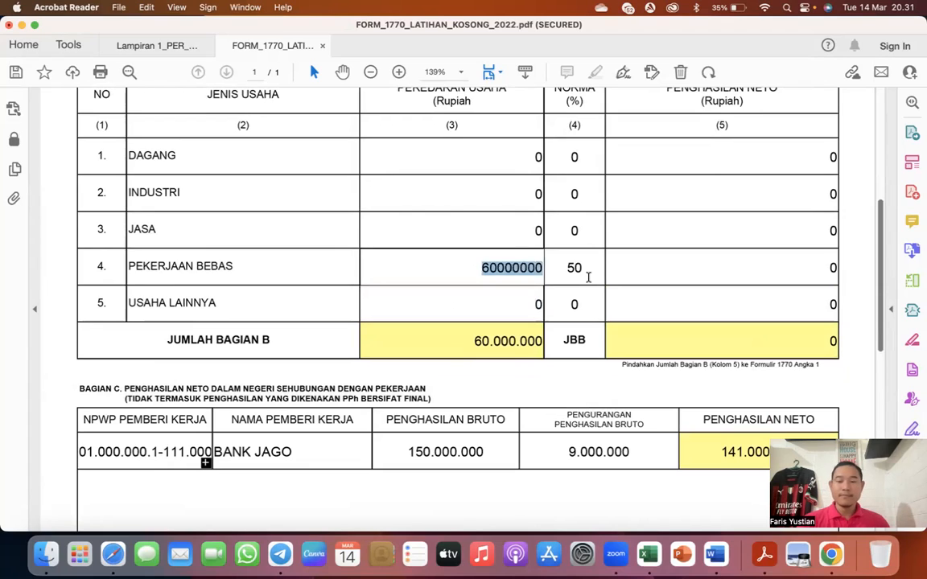
text(0)
key(Tab)
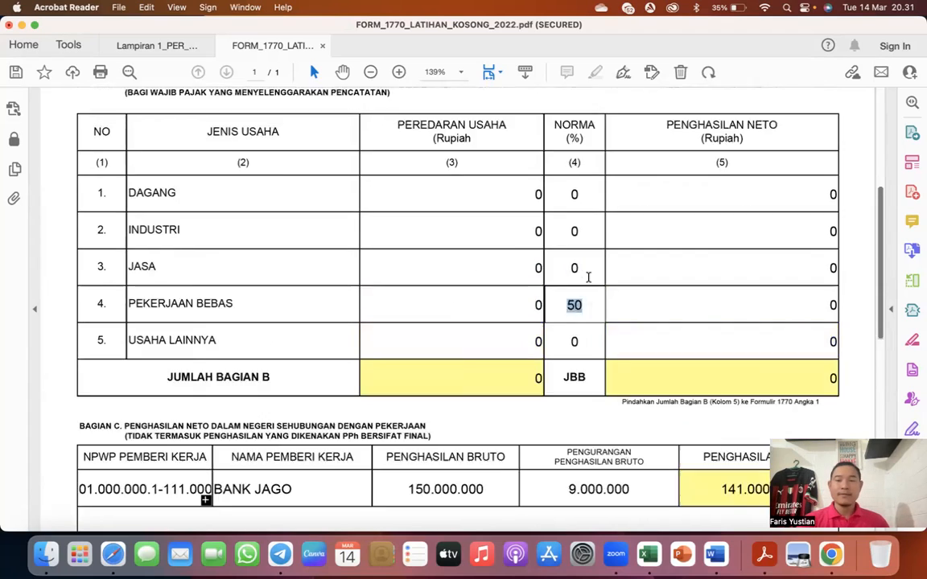
- Go back to the main 1770 form and examine the recalculated income, PPh terutang and PPh kurang bayar lines
scroll(588, 277, up, 5)
click(798, 136)
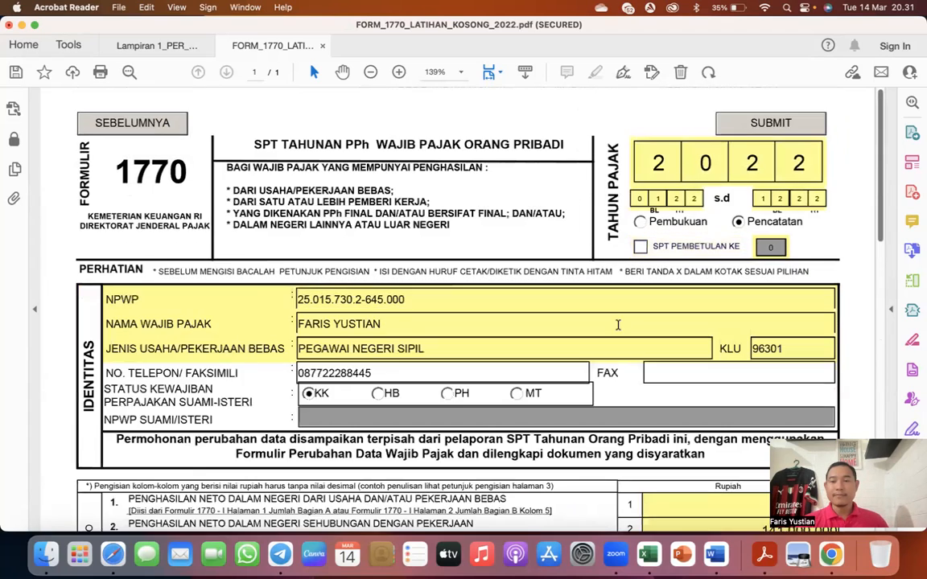
scroll(618, 324, down, 15)
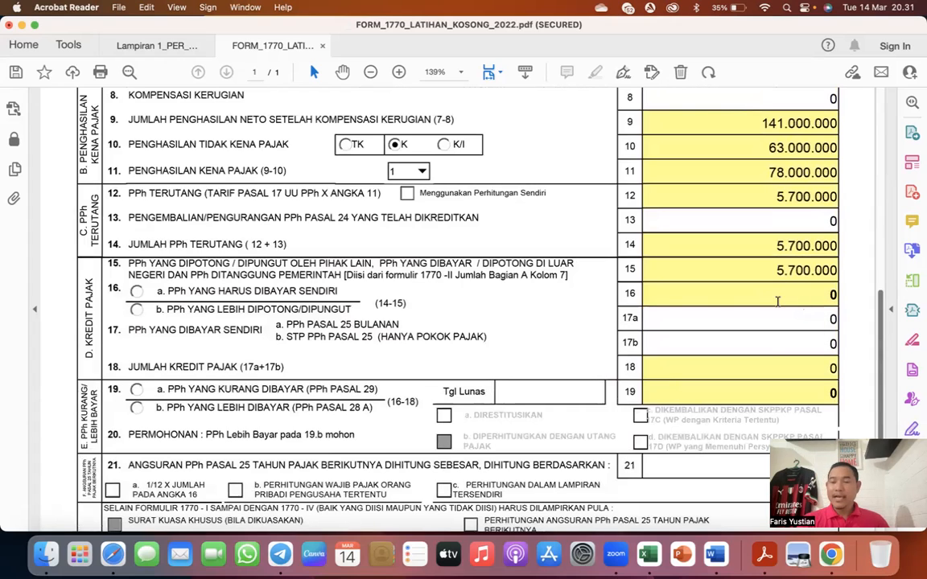
scroll(777, 302, up, 3)
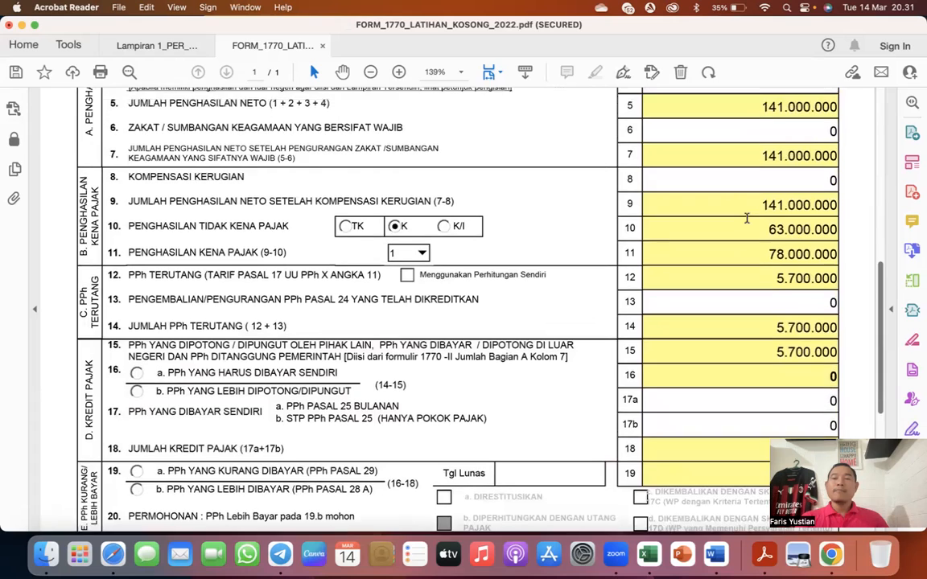
scroll(748, 161, up, 1)
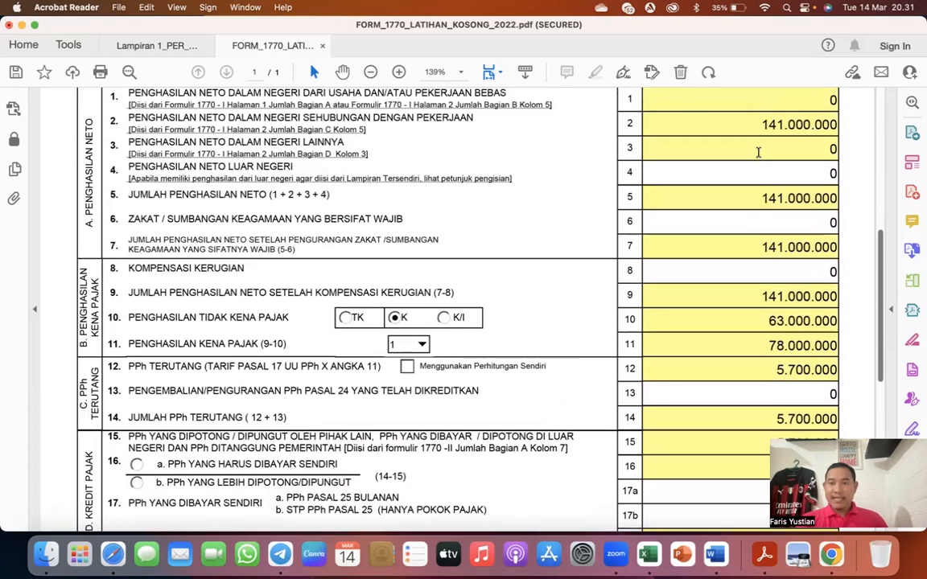
- Review the main form's taxable income, PPh terutang and kredit pajak lines together with the identity section
scroll(724, 238, down, 1)
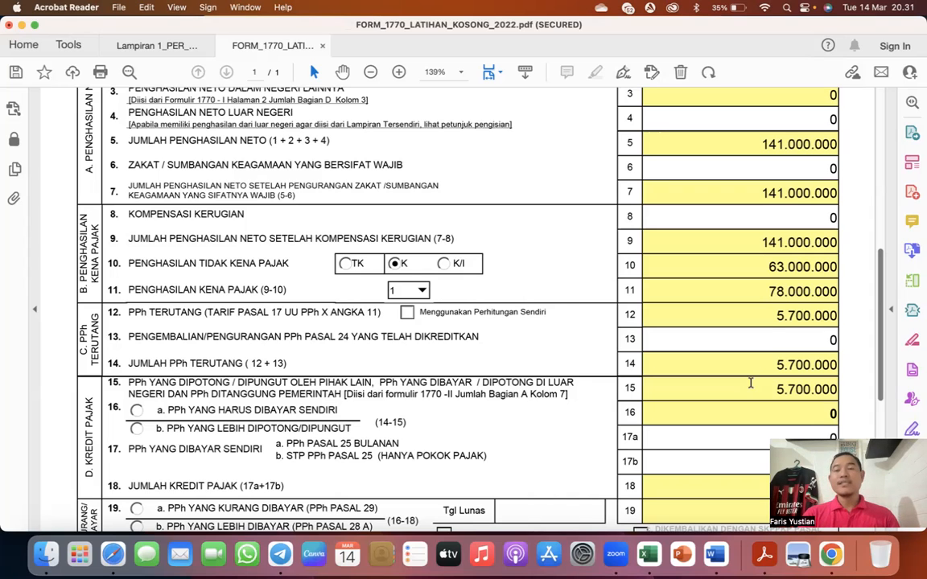
scroll(749, 383, up, 15)
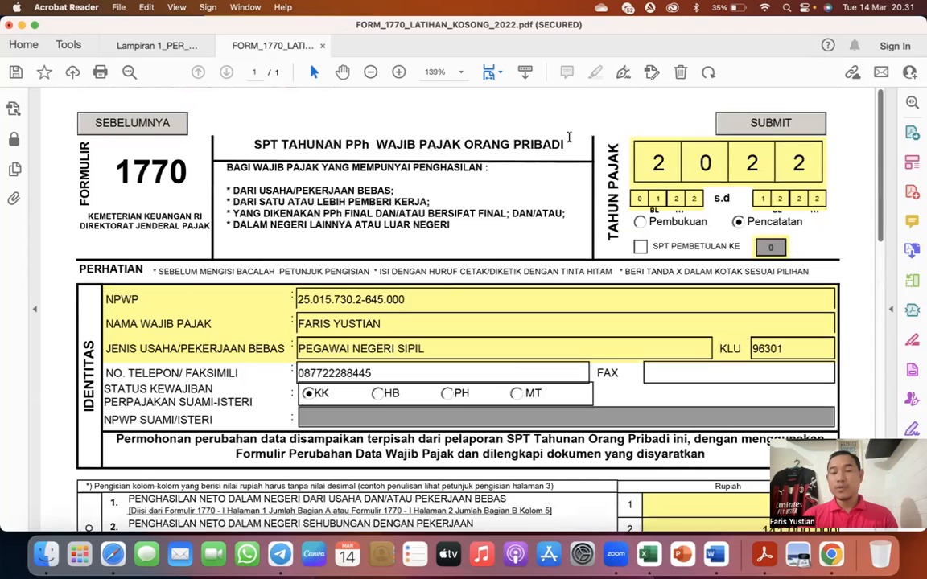
scroll(569, 138, down, 15)
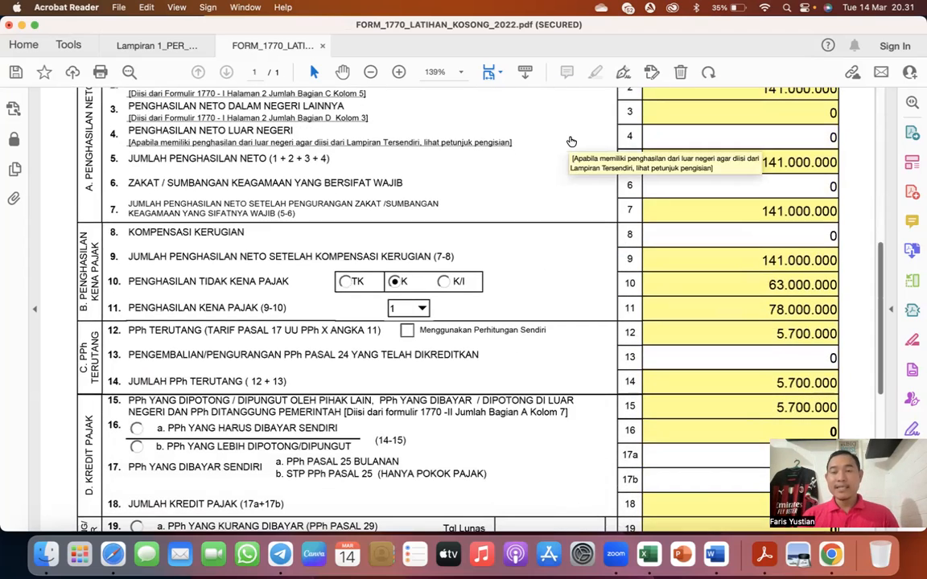
scroll(571, 142, up, 10)
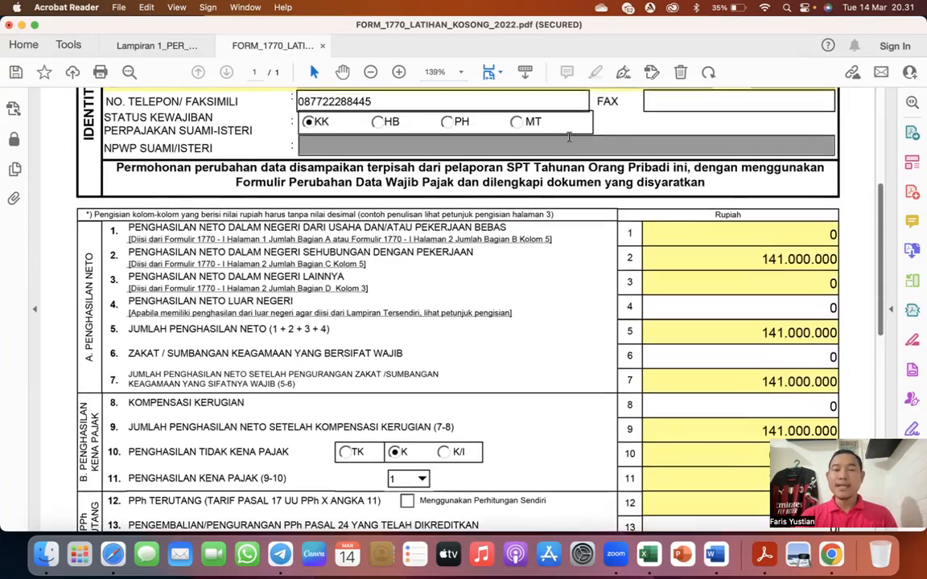
scroll(389, 116, up, 5)
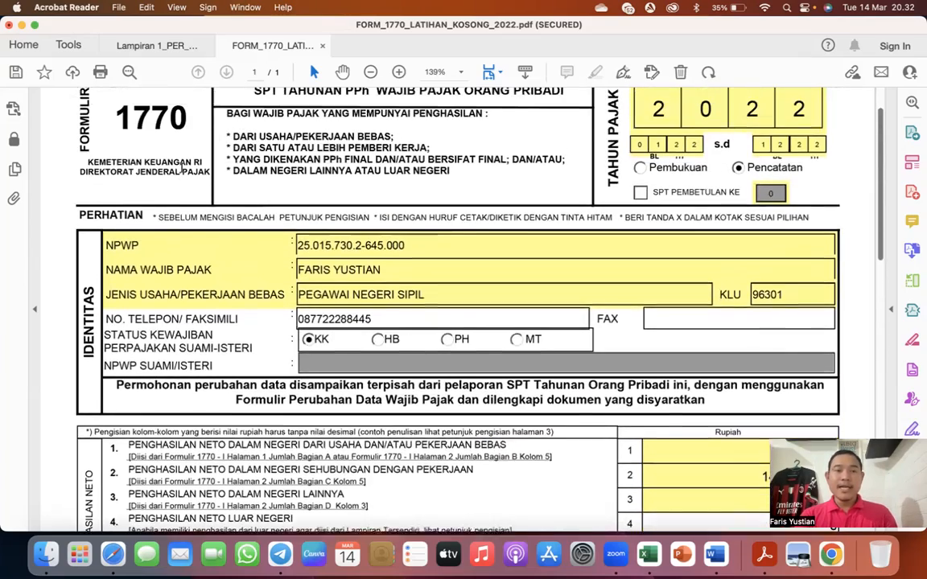
- Return to Lampiran I Bagian B and set Pekerjaan Bebas to a peredaran usaha of 60.000.000 and a penghasilan neto of 30.000.000
click(151, 112)
scroll(296, 259, down, 8)
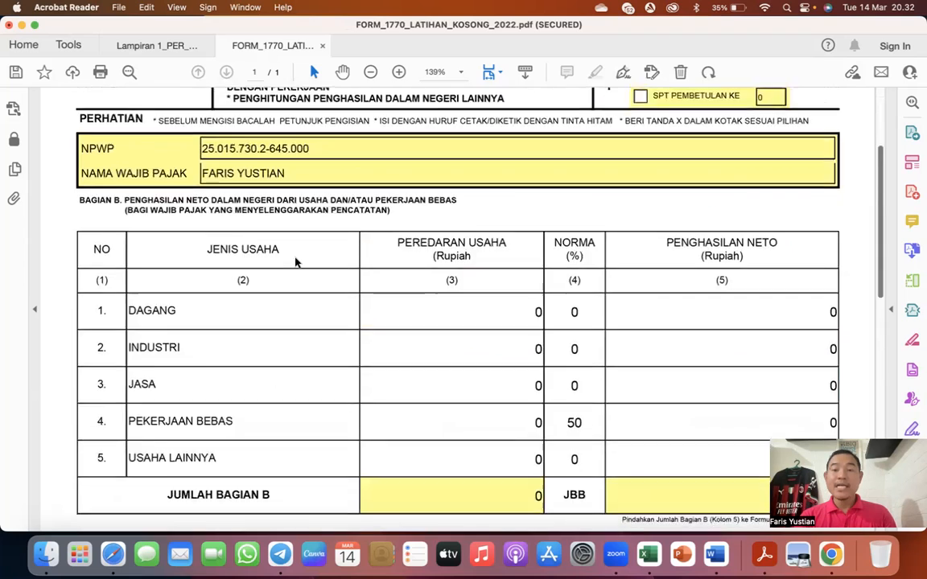
click(540, 279)
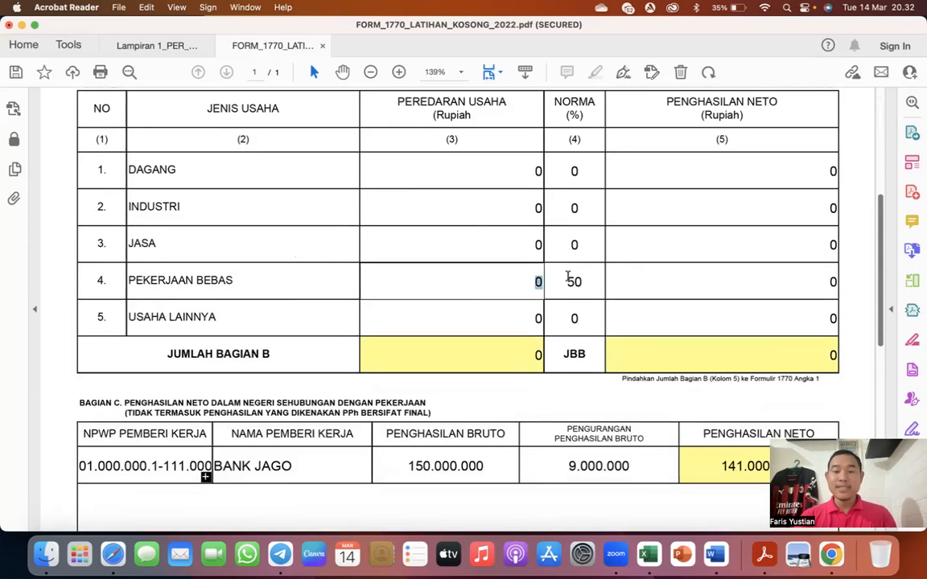
text(60.0)
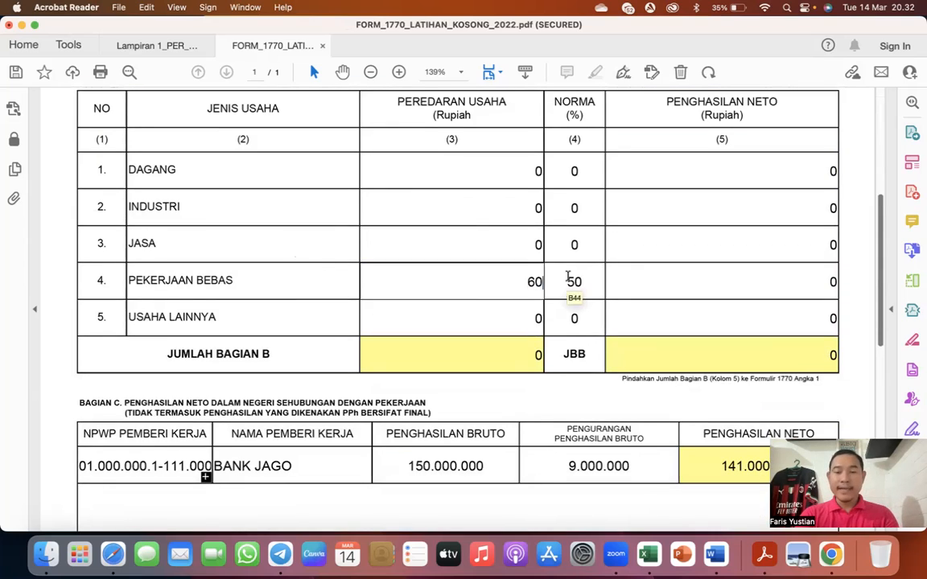
text(00.000)
key(Tab)
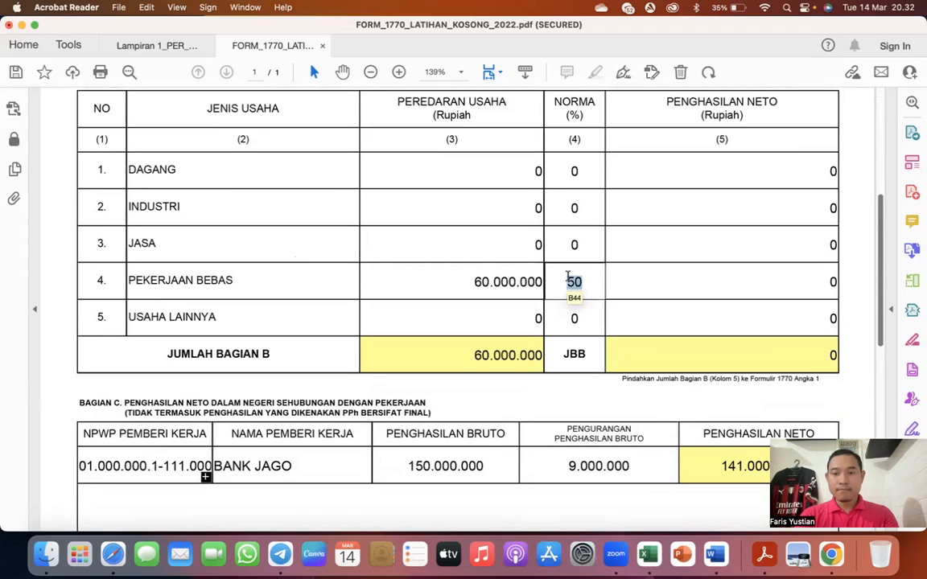
text(300000)
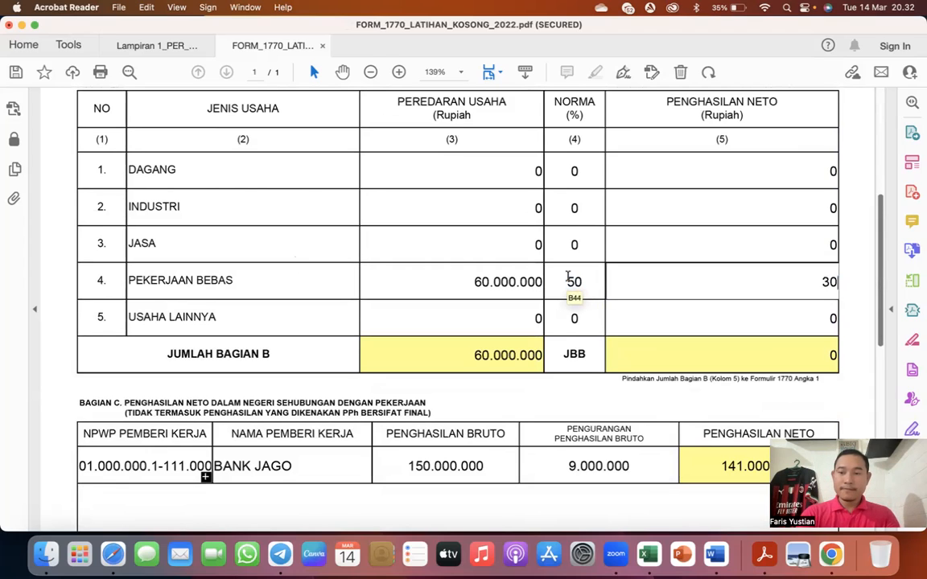
text(00)
key(Tab)
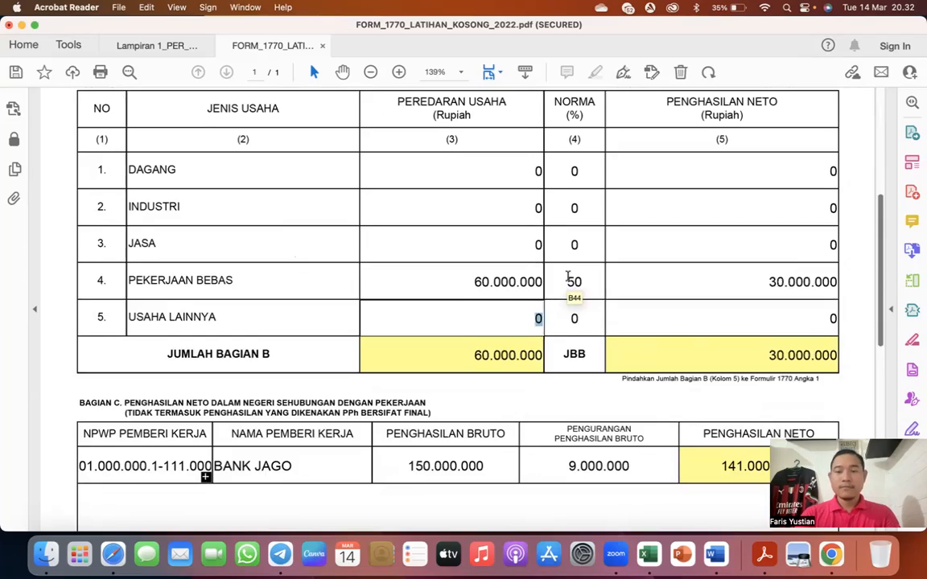
- Go back to the main 1770 form and set the Tgl Lunas of the PPh Pasal 29 underpayment to 01/03/2023
scroll(568, 276, up, 10)
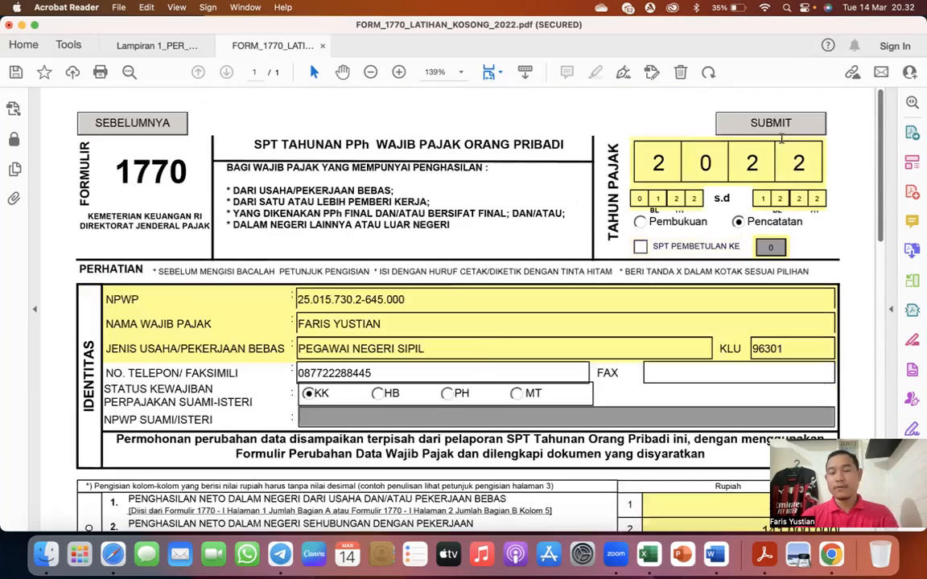
scroll(490, 352, down, 6)
scroll(491, 353, down, 4)
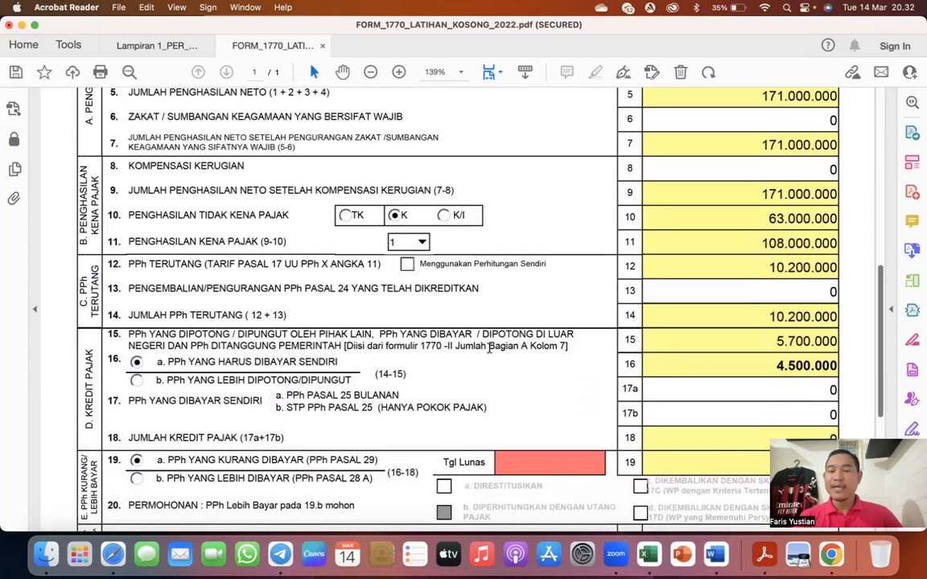
scroll(489, 346, down, 1)
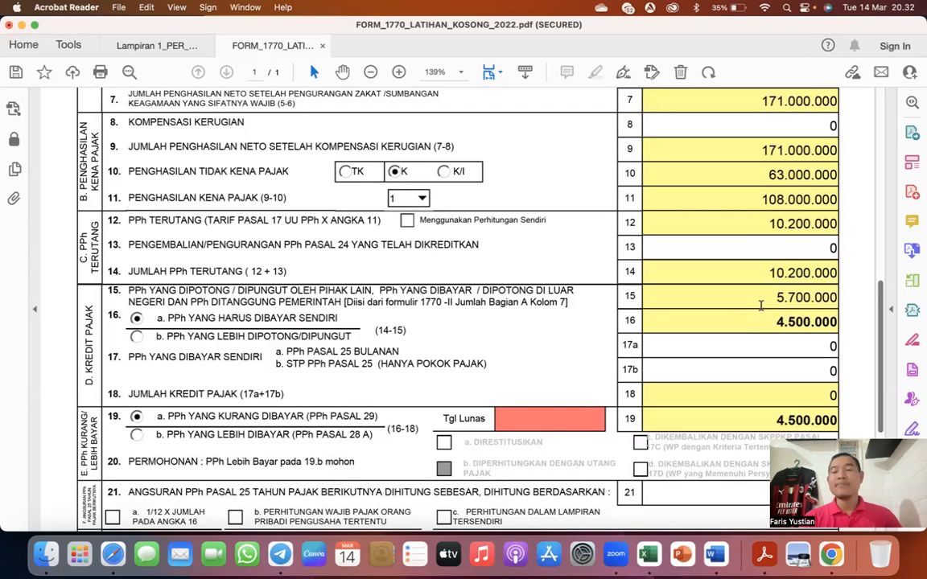
scroll(760, 305, down, 1)
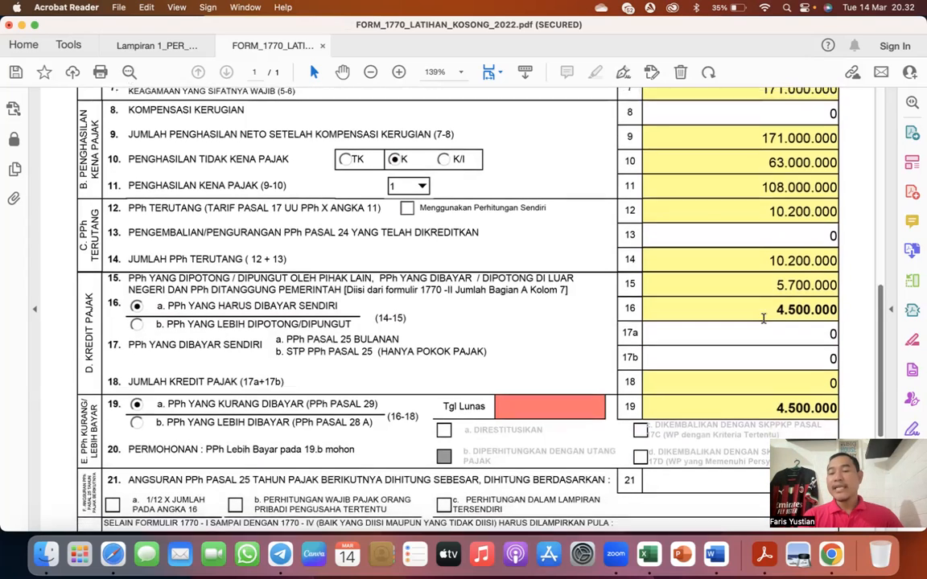
scroll(763, 319, down, 1)
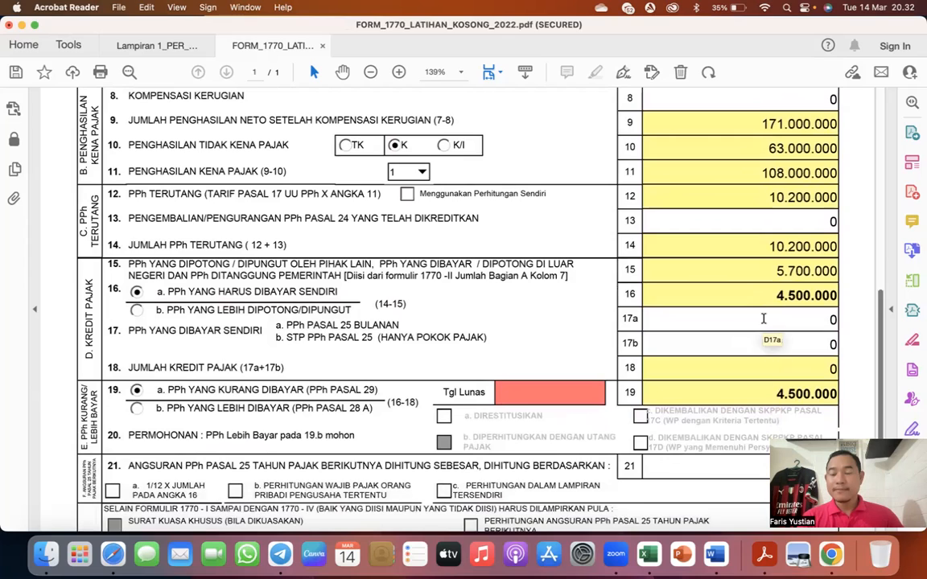
click(600, 395)
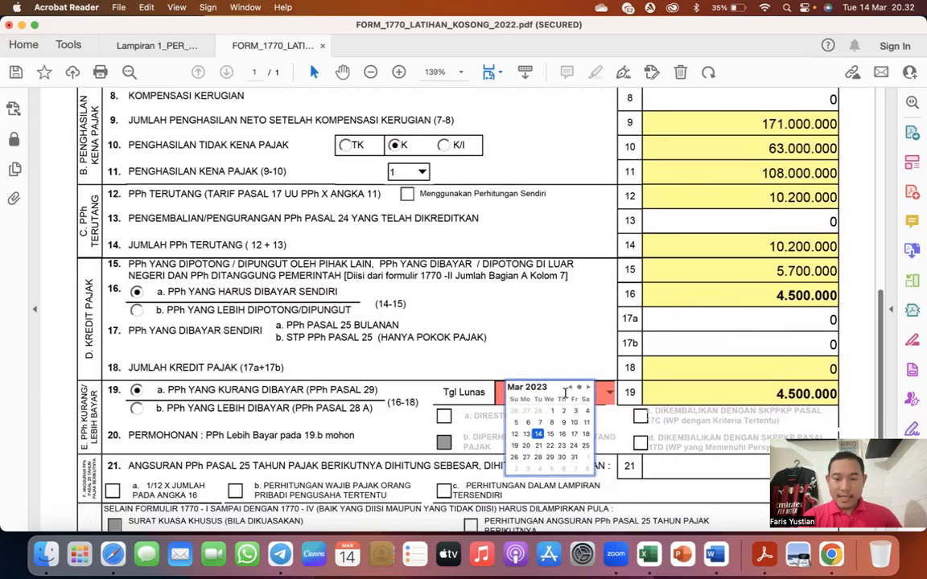
click(552, 410)
- Check the main form's Lampiran and Pernyataan sections, and proceed to the submission page with its attachment uploads and payment table
scroll(555, 329, down, 3)
scroll(554, 330, down, 10)
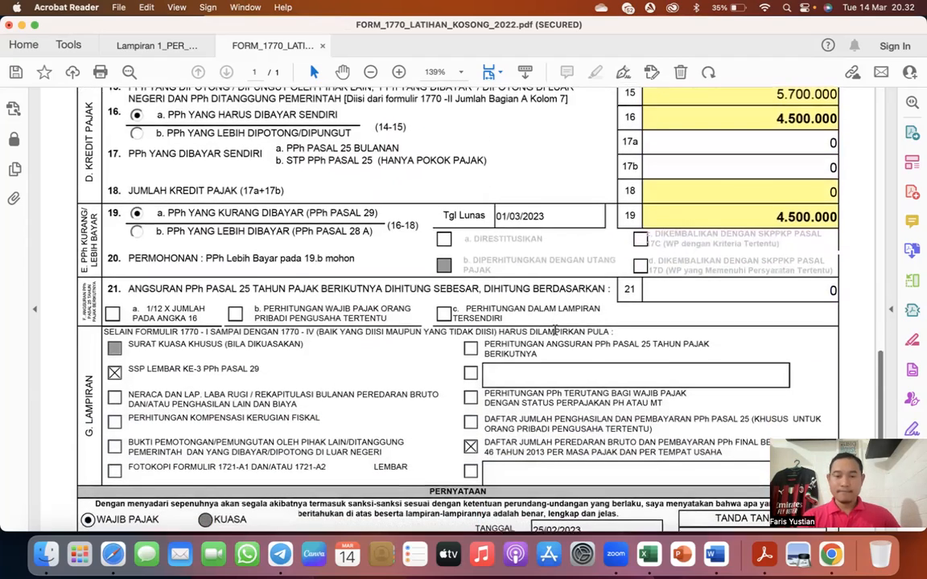
scroll(554, 330, down, 5)
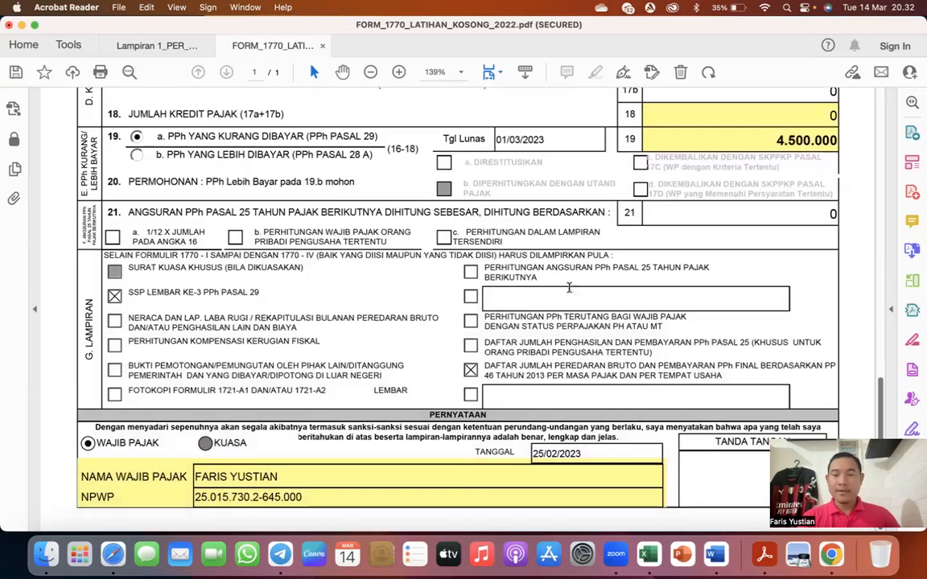
scroll(555, 330, up, 20)
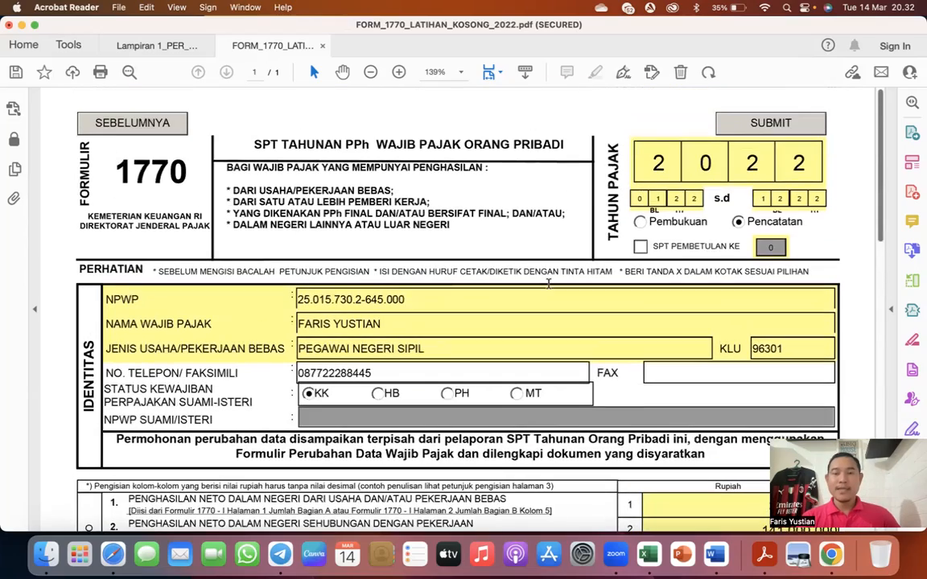
click(771, 123)
scroll(464, 343, down, 15)
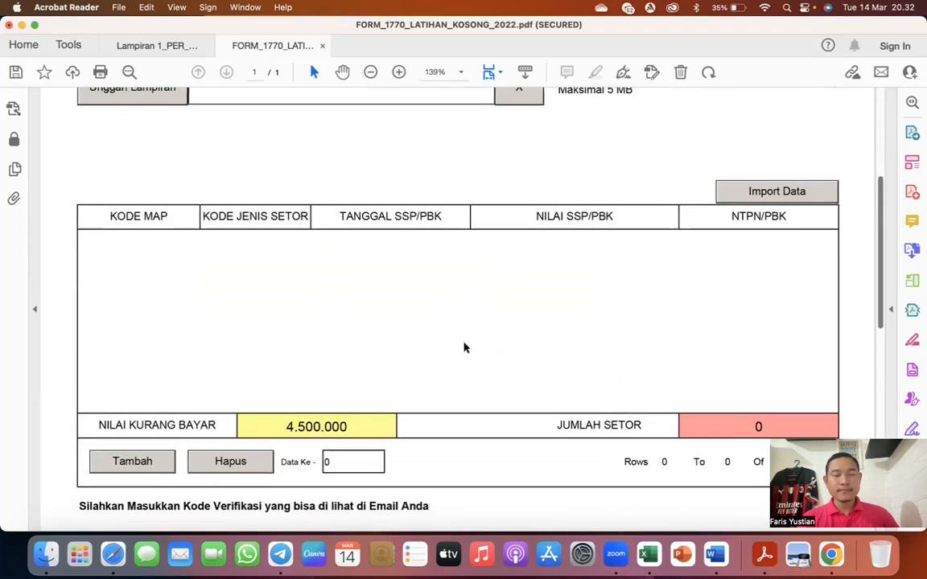
scroll(463, 348, up, 13)
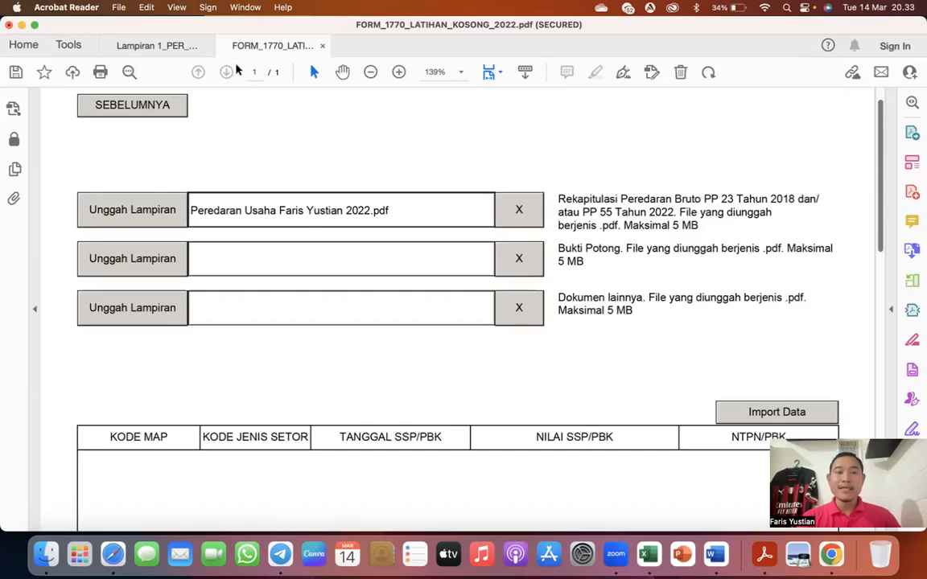
- Switch to the Excel income list, examine the coffee shop's monthly omzet for January to December, and return to the PDF form
key(ctrl+Up)
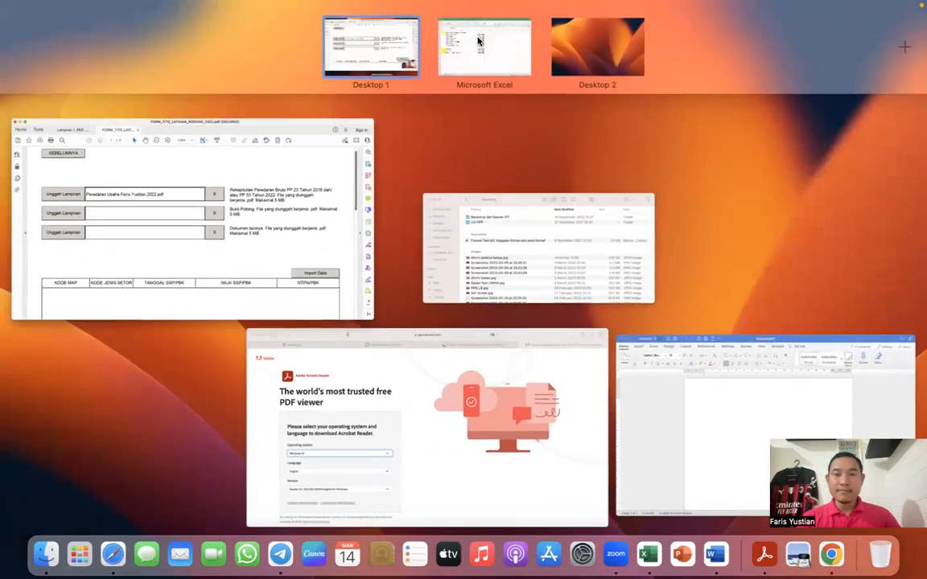
click(479, 40)
scroll(379, 233, up, 10)
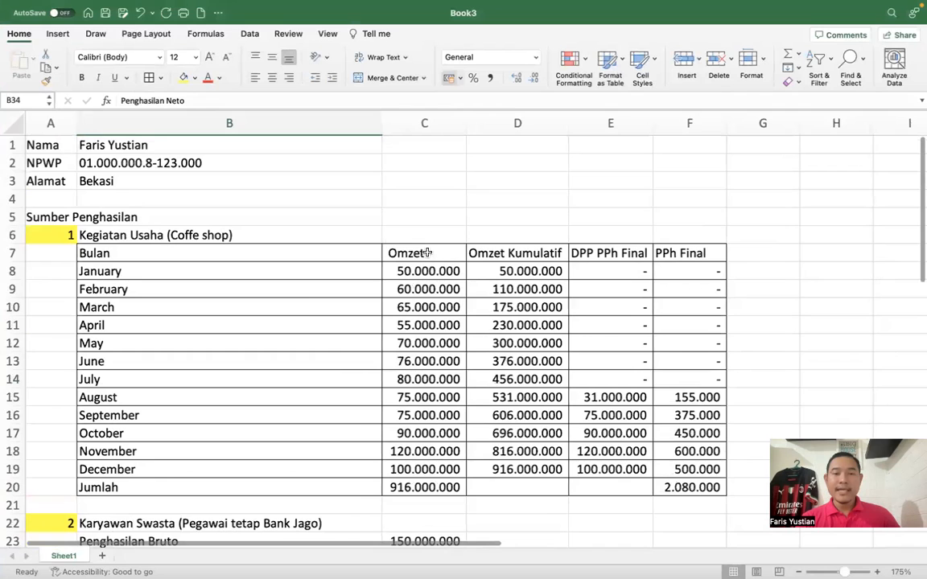
scroll(399, 362, down, 2)
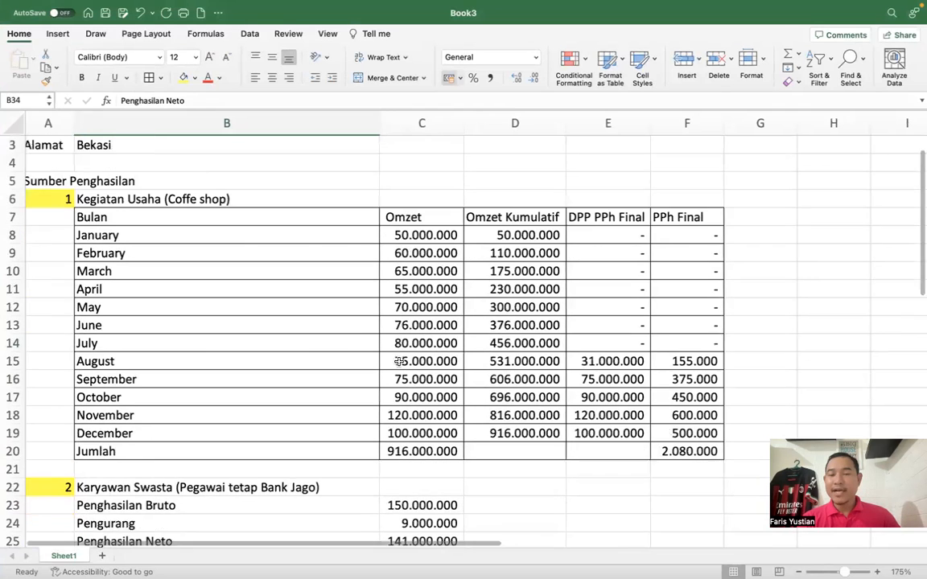
scroll(398, 361, down, 1)
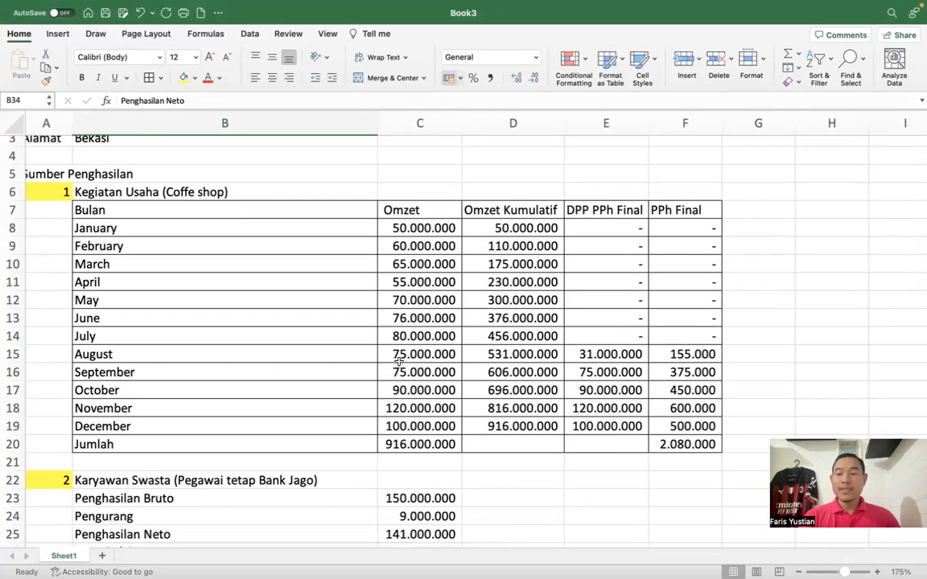
drag(421, 227, 421, 421)
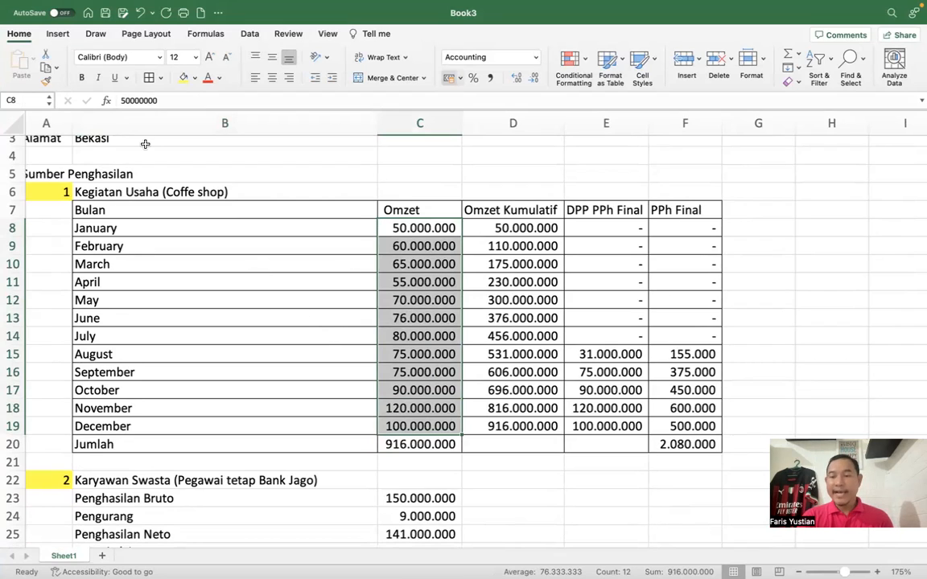
key(ctrl+Up)
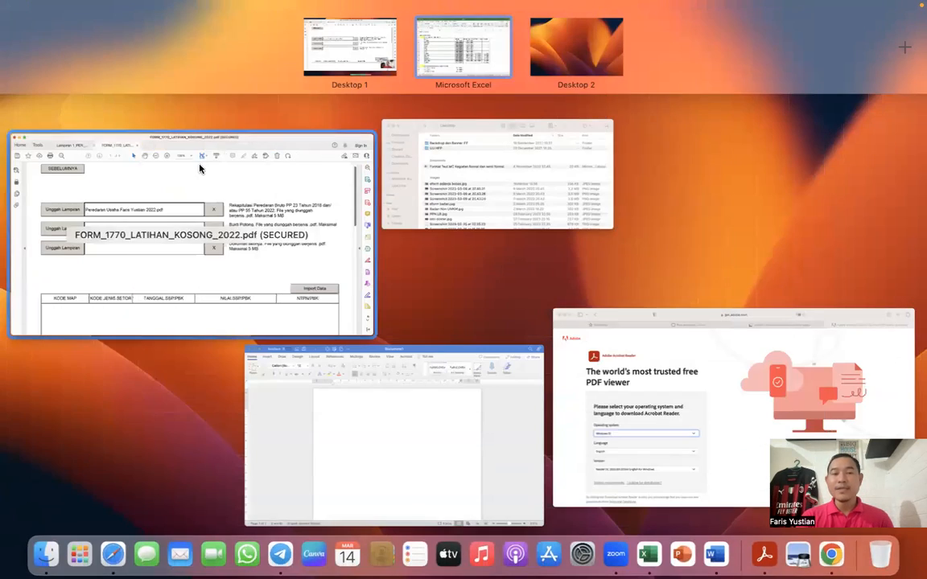
click(279, 219)
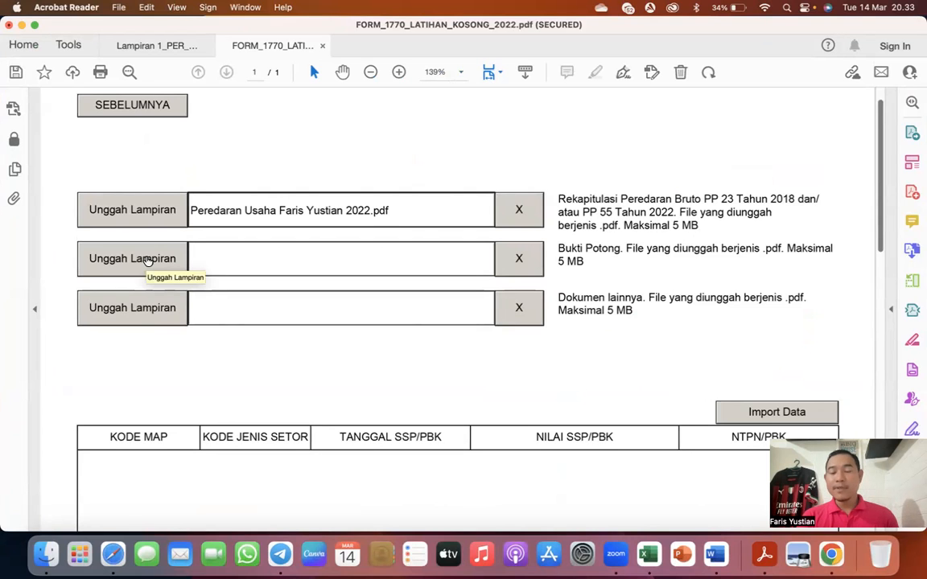
- Add a row to the submission page's payment table and try 01/03/2023 as its Tanggal SSP/PBK
scroll(147, 260, down, 10)
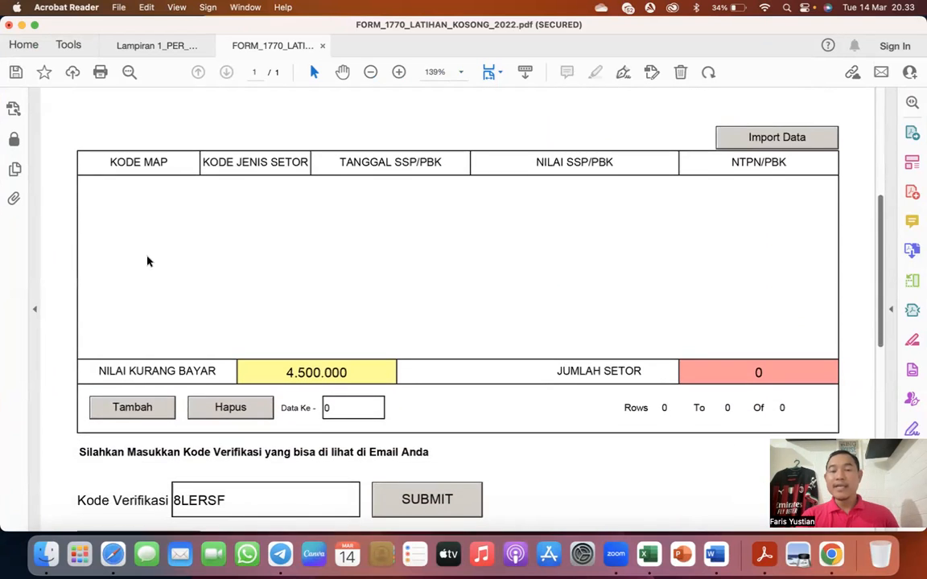
scroll(350, 337, down, 3)
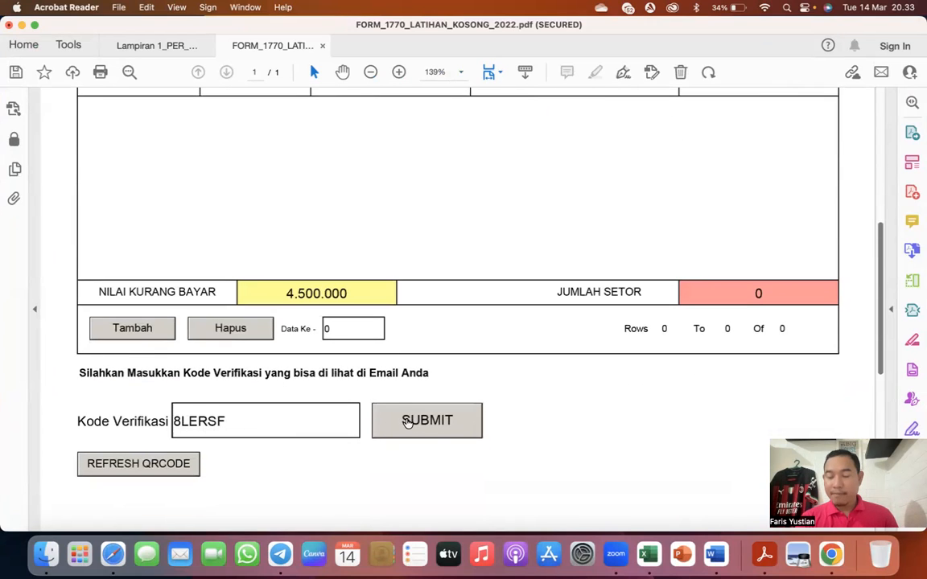
scroll(407, 424, up, 3)
scroll(407, 424, up, 2)
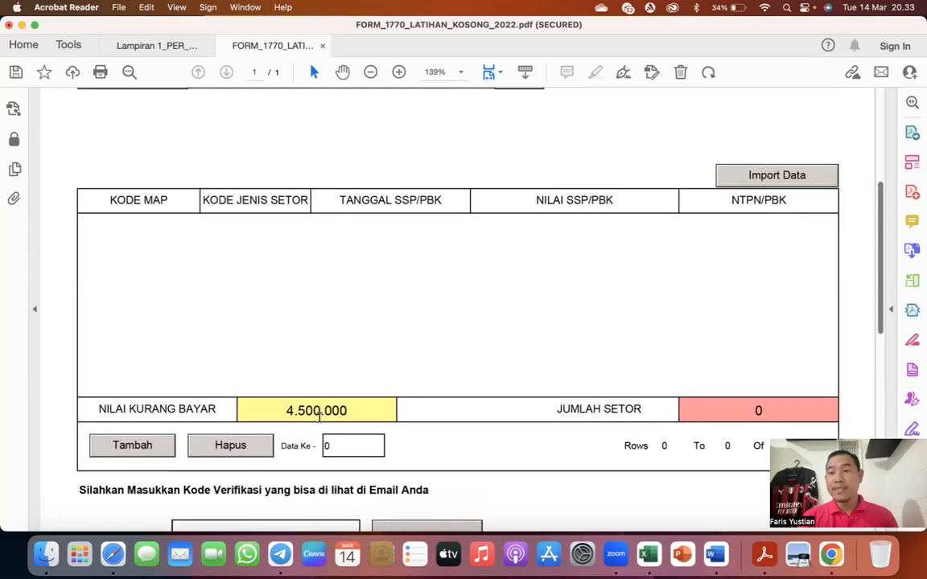
click(138, 447)
click(363, 233)
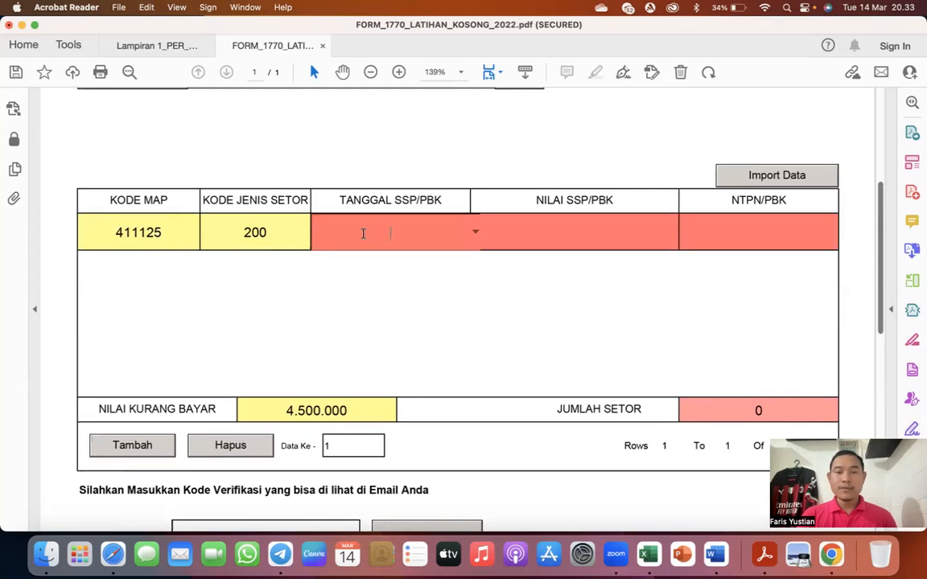
click(475, 232)
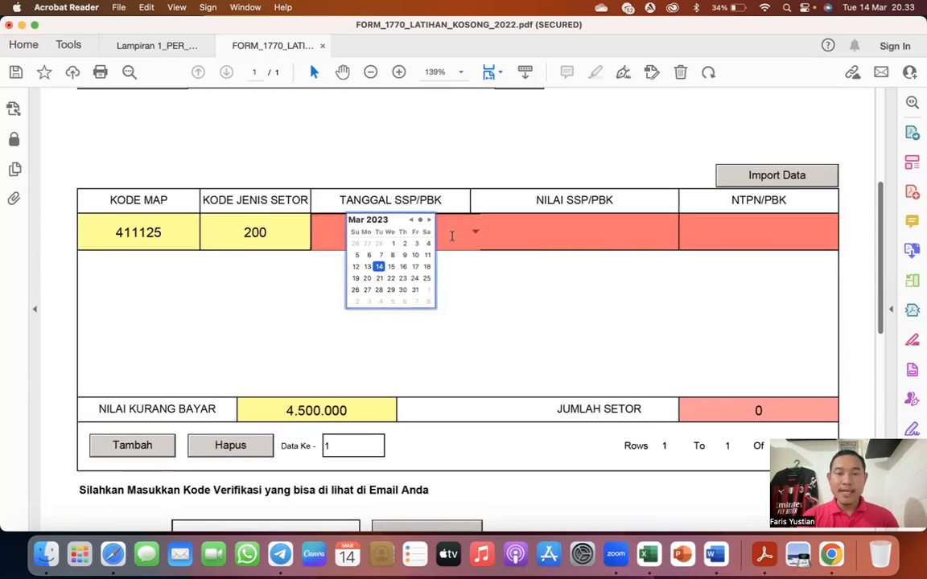
click(395, 243)
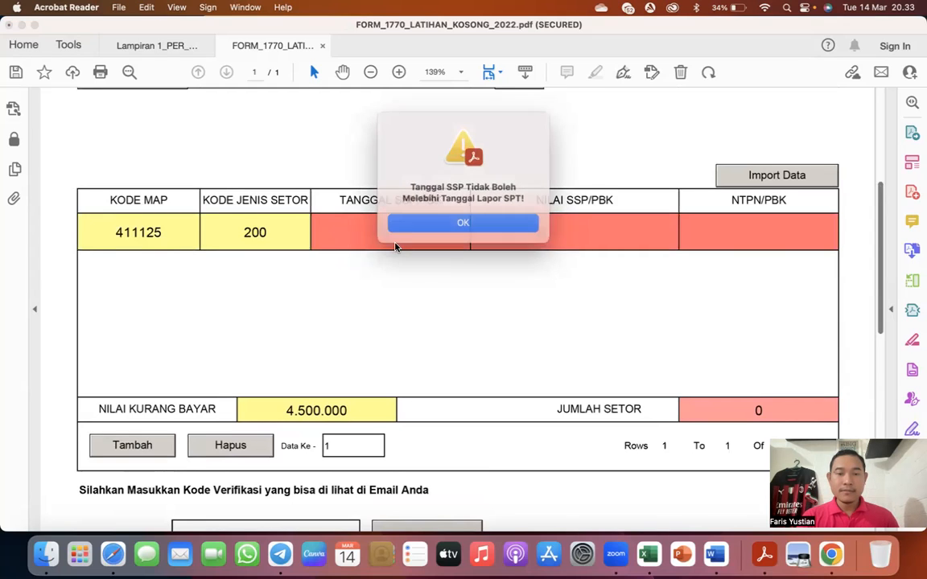
click(465, 223)
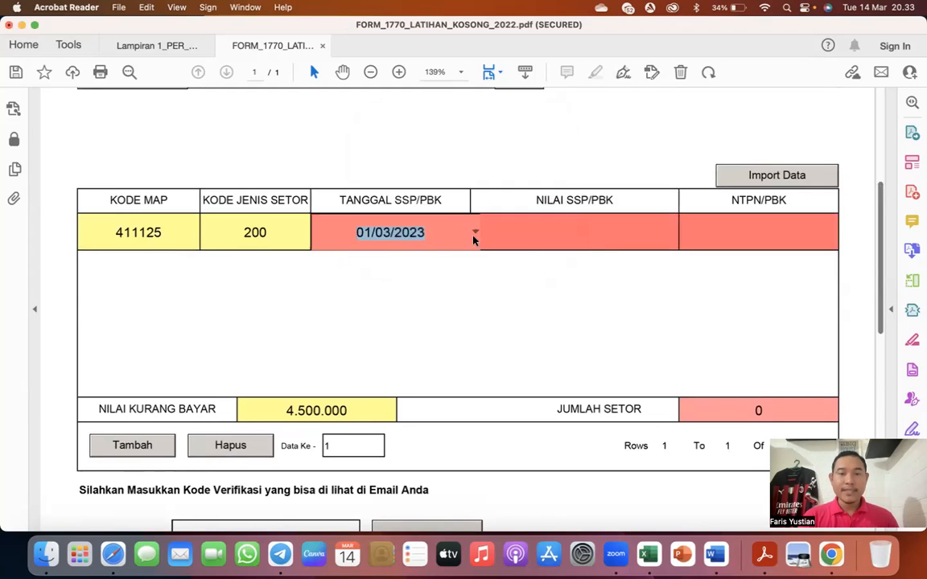
- Set the payment row's Tanggal SSP/PBK to 22/02/2023
click(474, 235)
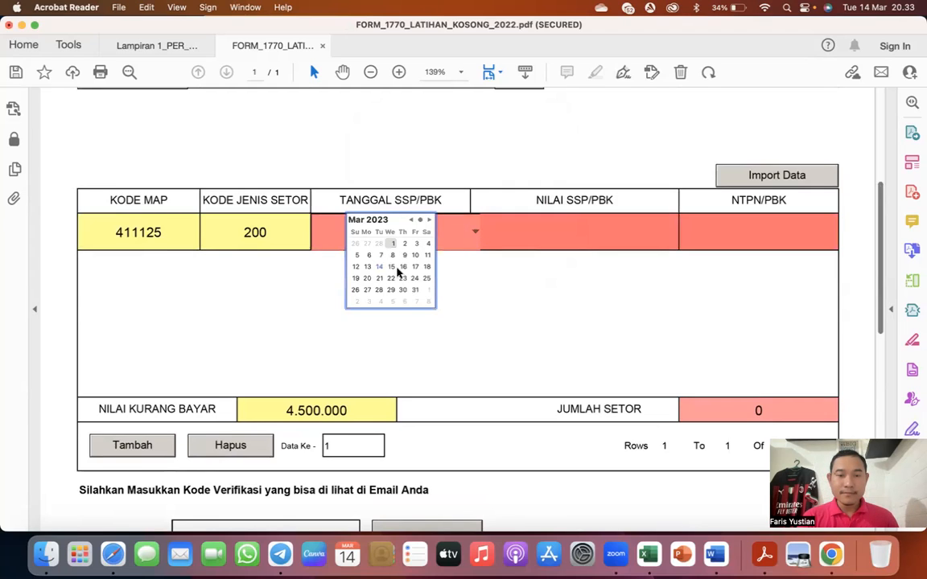
click(411, 221)
click(392, 278)
- Enter 4.500.000 as the payment row's Nilai SSP/PBK
click(520, 222)
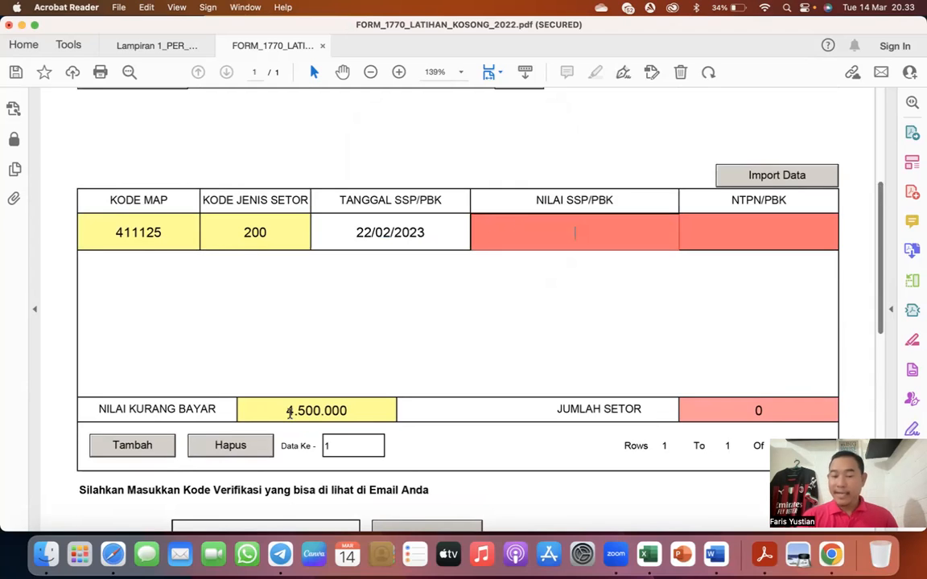
text(4.5)
text(0)
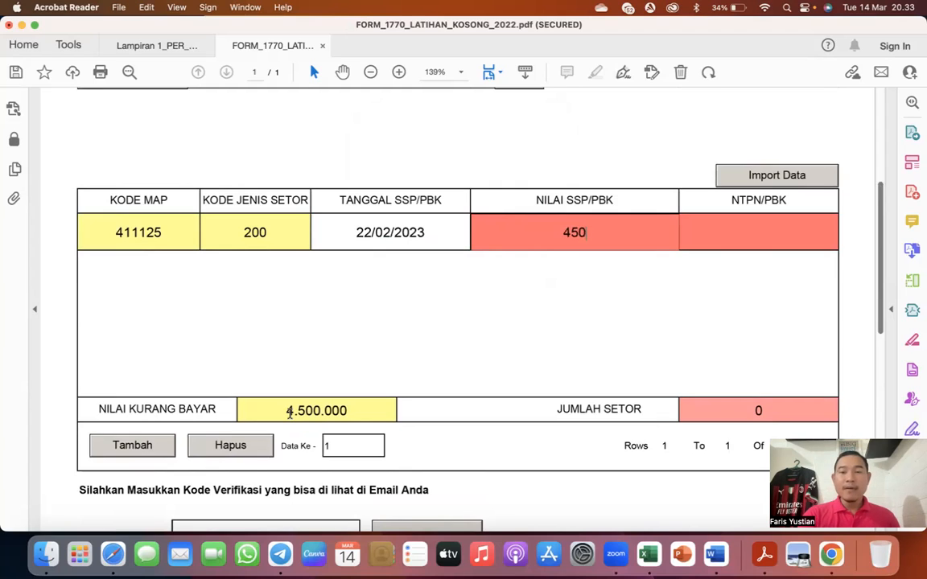
text(0.0)
text(09)
key(Tab)
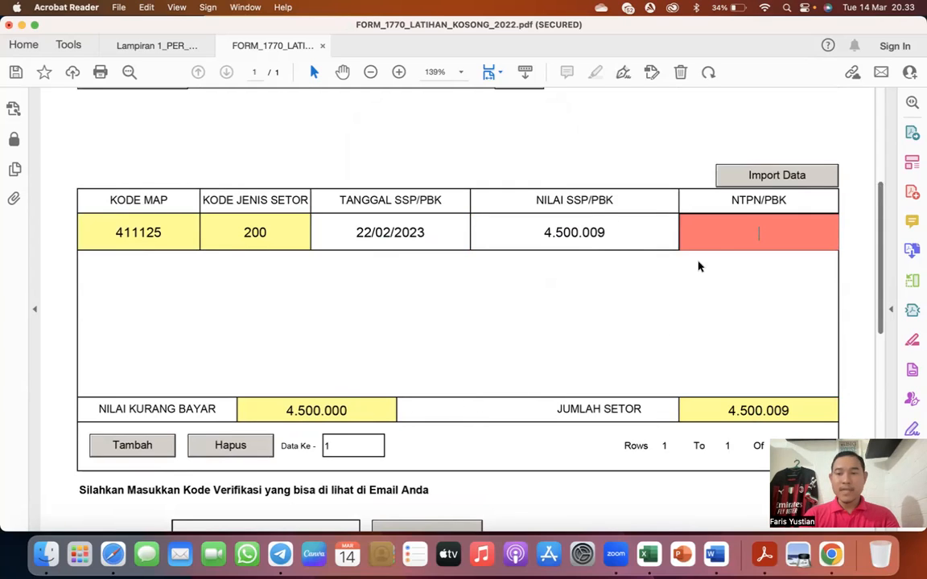
click(616, 231)
key(BackSpace)
text(0)
key(Tab)
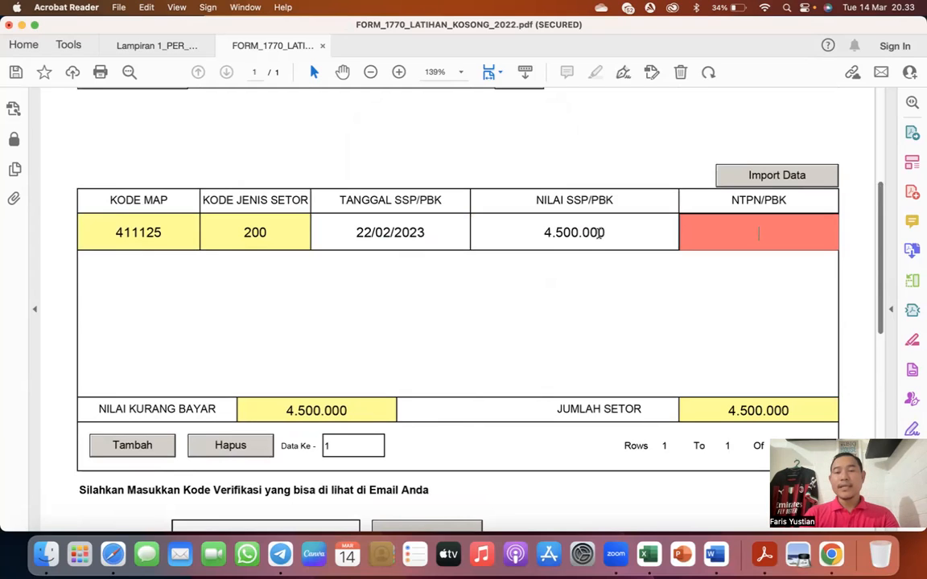
- Try a payment below the Nilai Kurang Bayar by changing the Nilai SSP/PBK to 440.000
click(568, 231)
key(BackSpace)
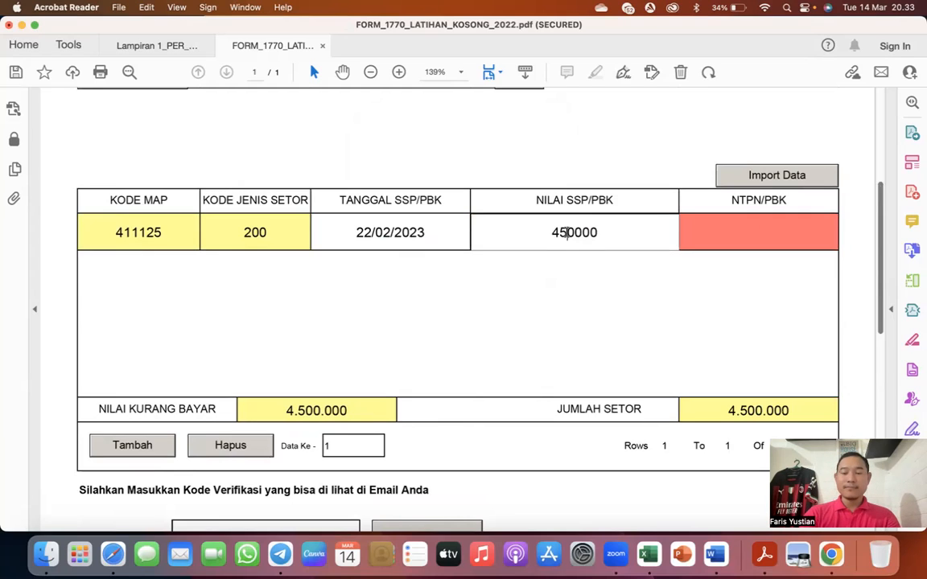
key(BackSpace)
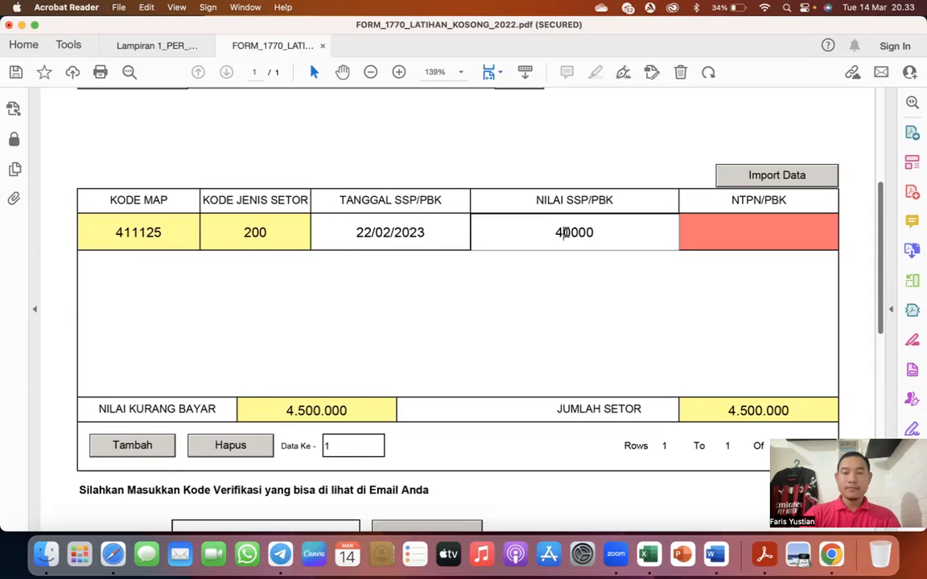
text(4)
key(Tab)
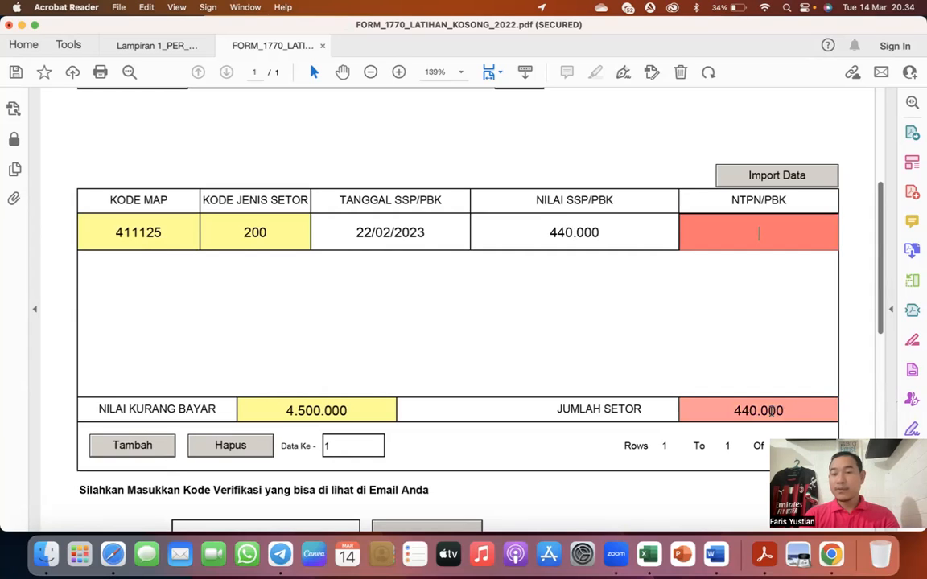
- Restore the payment row's Nilai SSP/PBK to 4.500.000
click(605, 231)
text(0)
key(BackSpace)
key(BackSpace)
key(BackSpace)
key(BackSpace)
key(BackSpace)
key(BackSpace)
text(5.000.000)
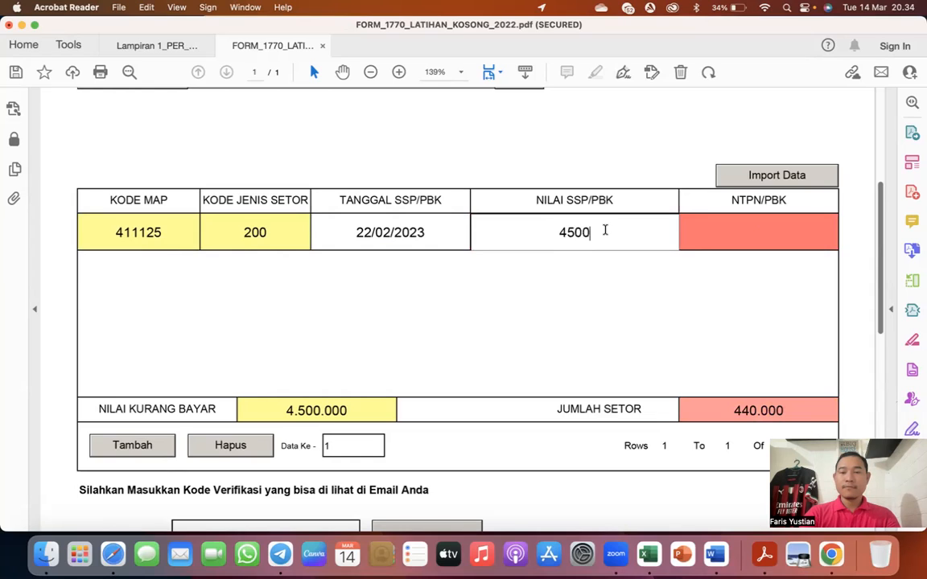
key(Tab)
click(607, 232)
key(BackSpace)
key(Tab)
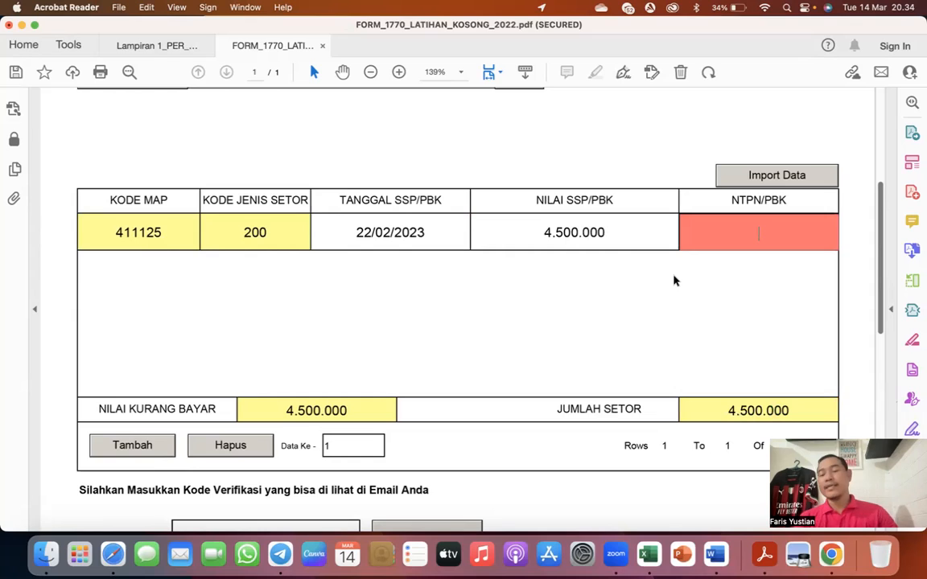
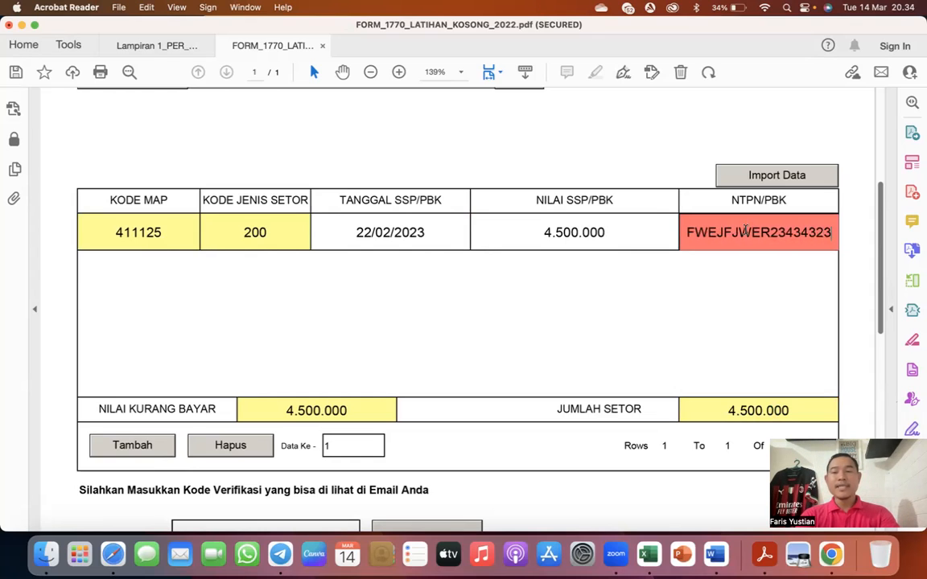
- Fill in the payment row's NTPN/PBK with the payment transaction number, and review the submission page's verification and attachment sections
key(Tab)
scroll(745, 232, down, 3)
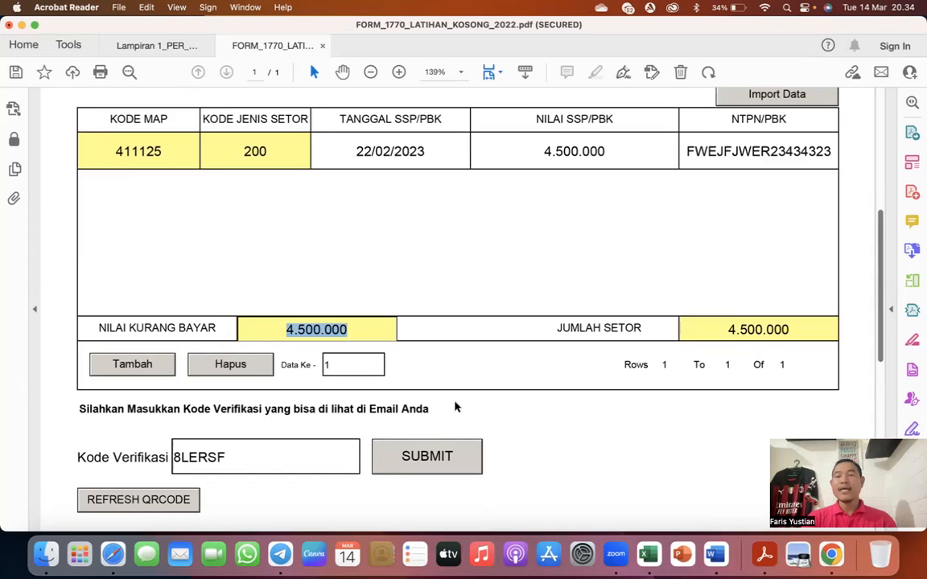
scroll(455, 408, up, 8)
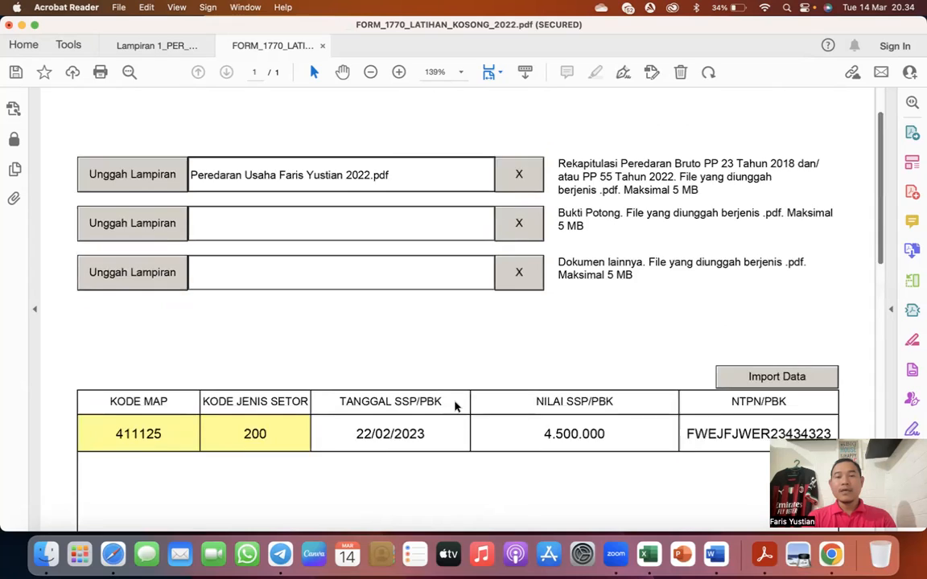